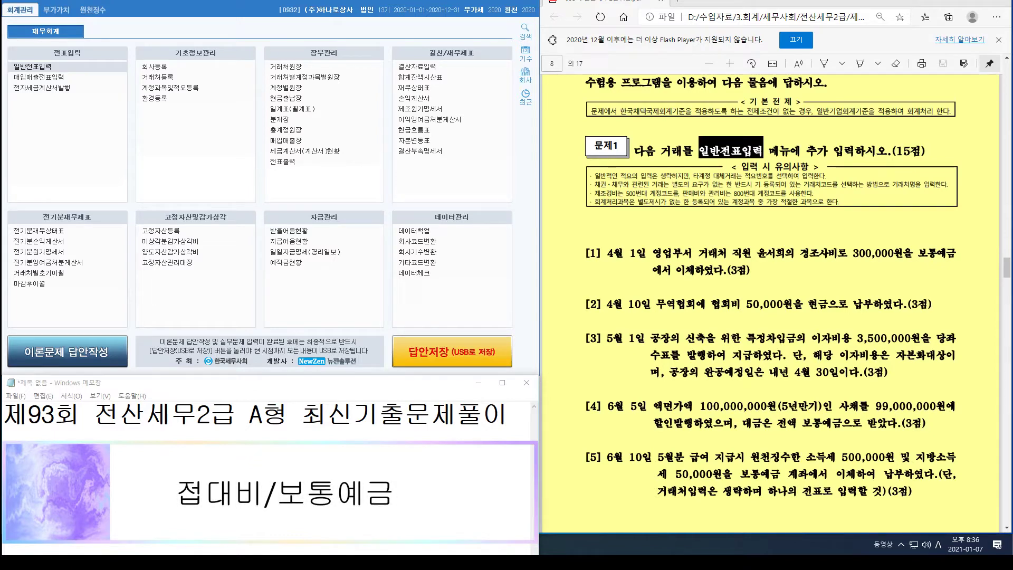
Step: Open 일반전표입력 and set the voucher date to April 1
double_click(47, 67)
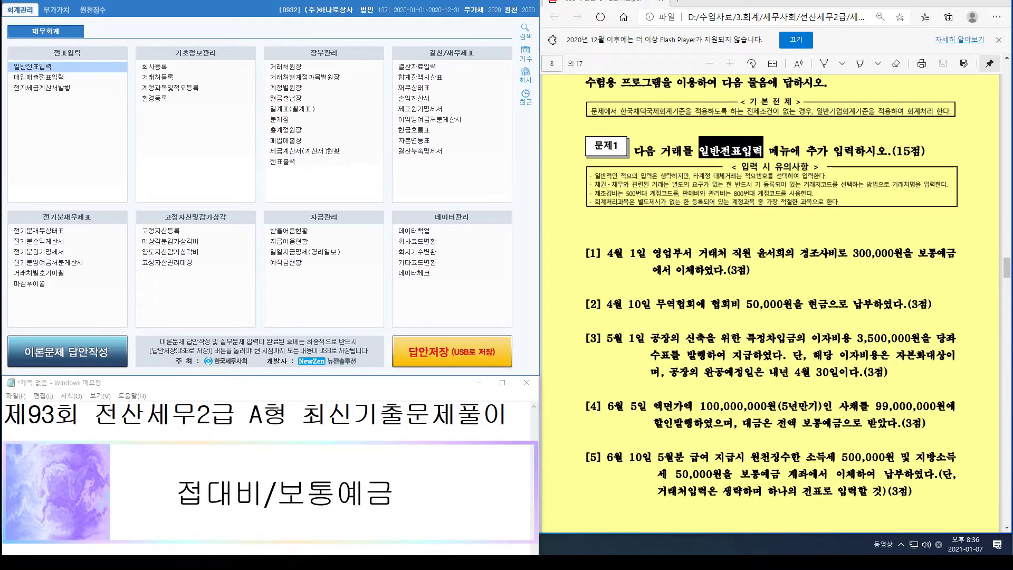
type("04")
key("Return")
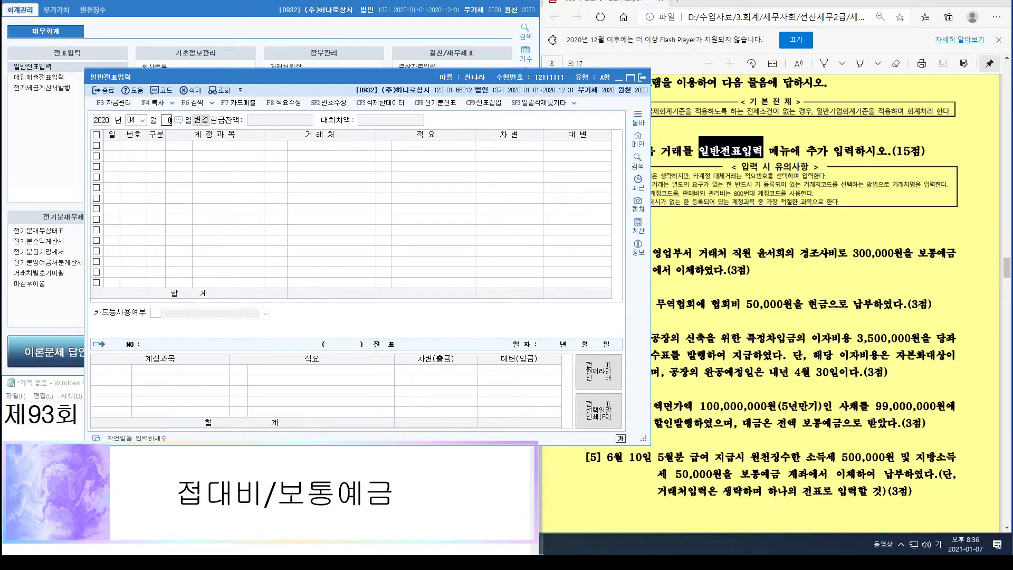
type("1")
key("Return")
left_click_drag(395, 77, 312, 27)
type("3")
key("Return")
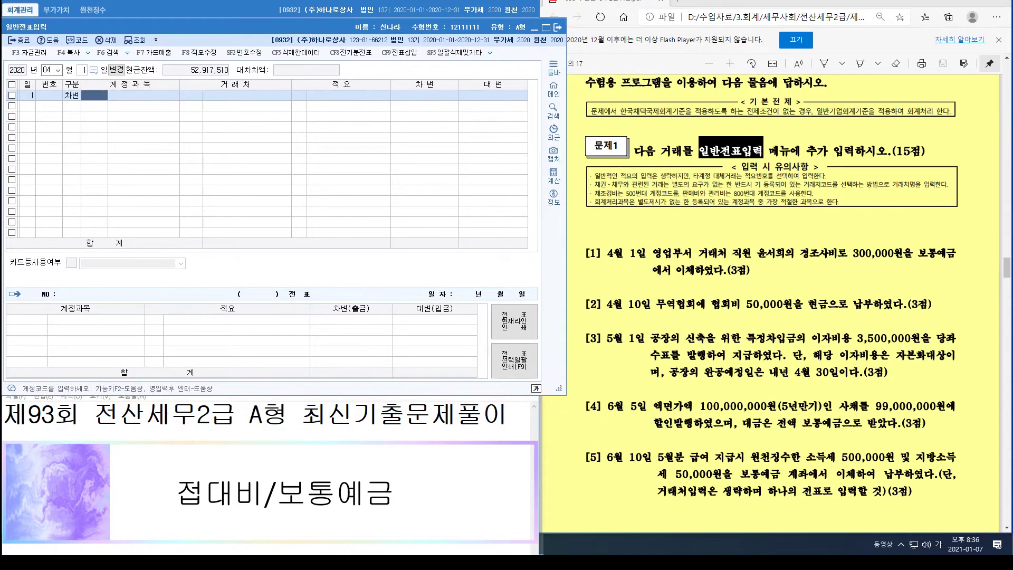
Step: Debit 0813 접대비 300,000 and credit 0103 보통예금 300,000
type("813")
key("Return")
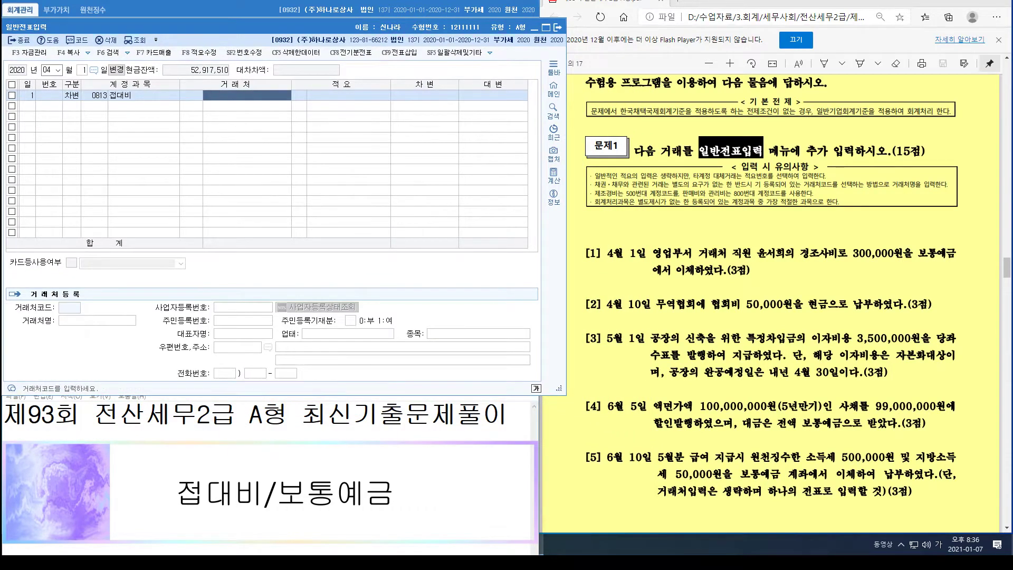
key("Return")
key("Return")
type("3")
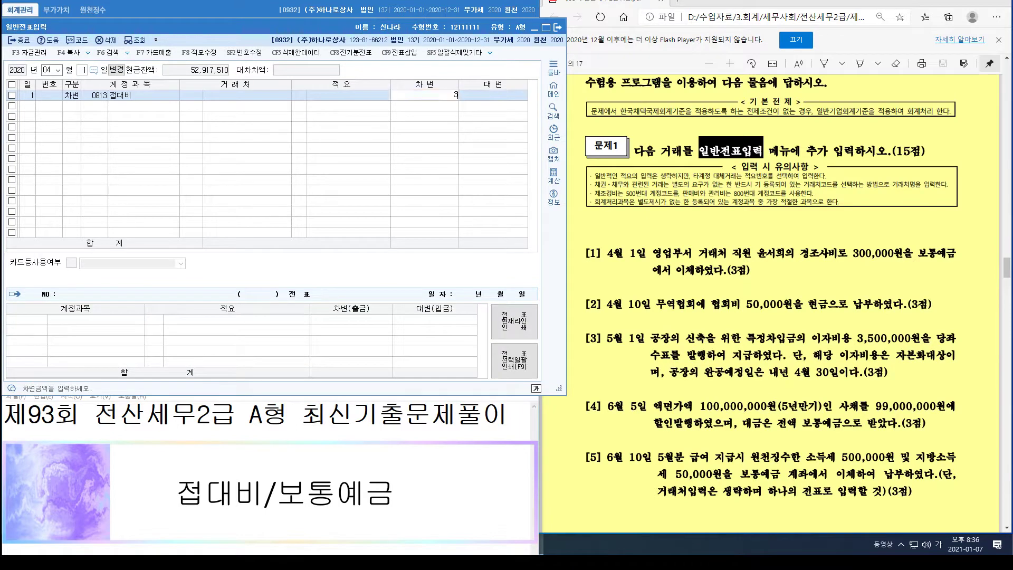
type("00,000")
key("Return")
type("4")
key("Return")
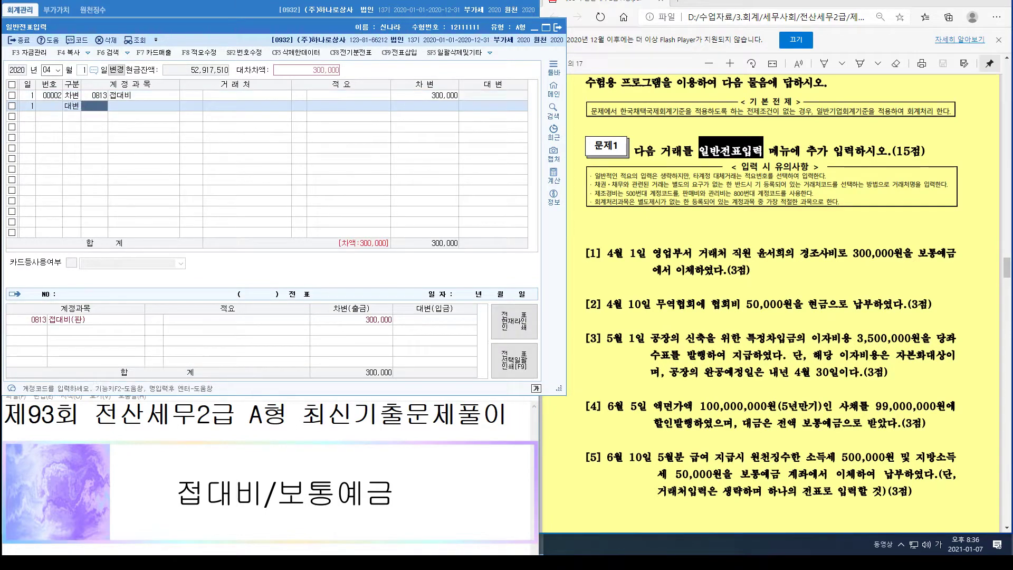
type("103")
key("Return")
key("Return")
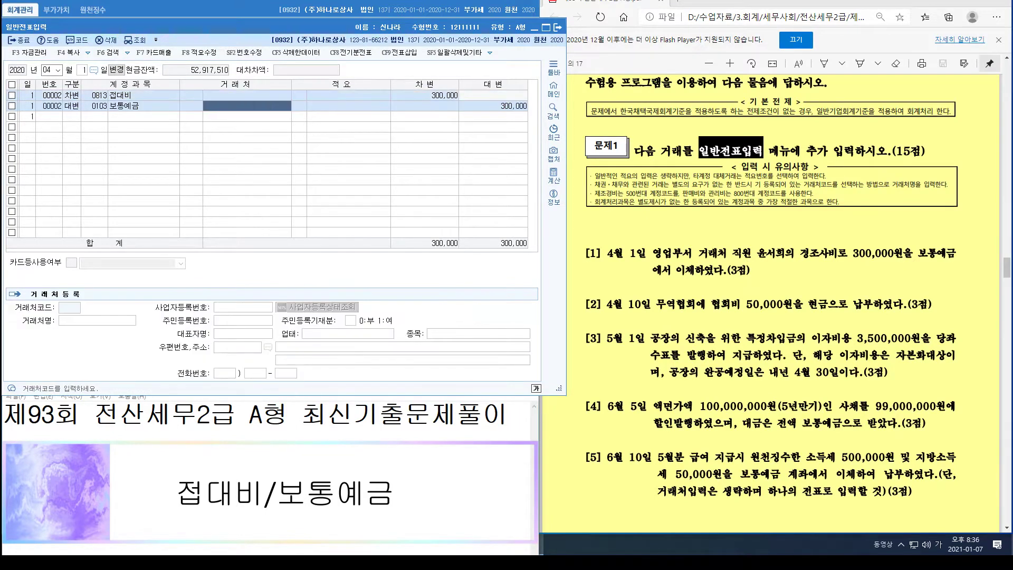
key("Return")
key("Return")
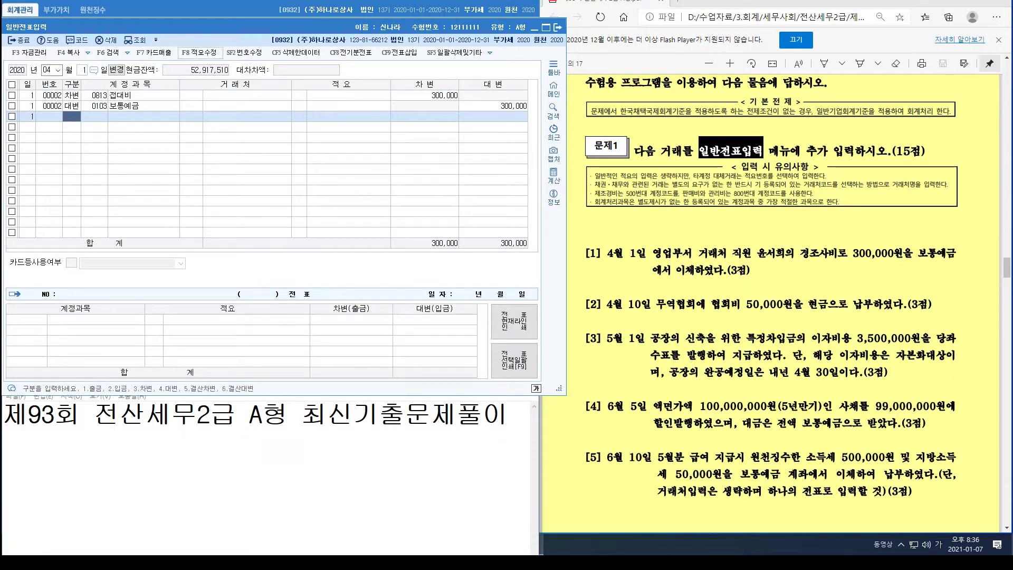
Step: Record an April 10 cash payment (구분 1) of 50,000 to 0817 세금과공과
key("Escape")
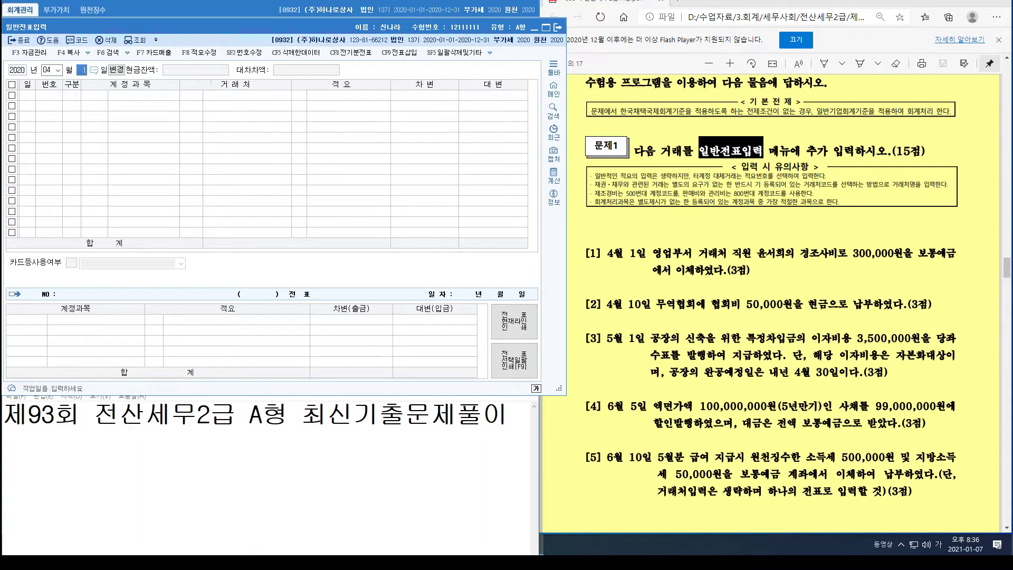
type("10")
key("Return")
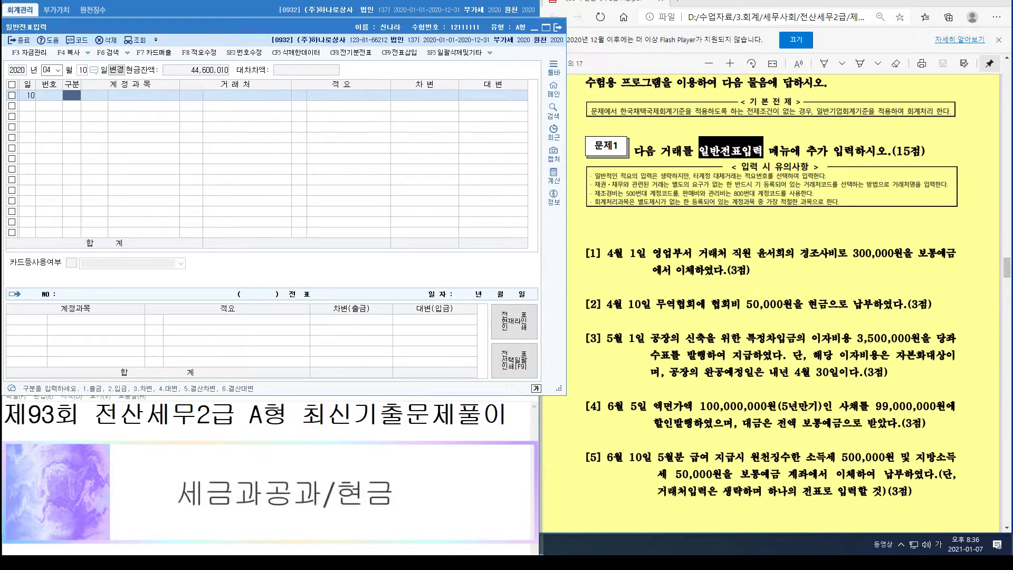
type("1")
key("Return")
type("0817")
key("Return")
key("Return")
key("Return")
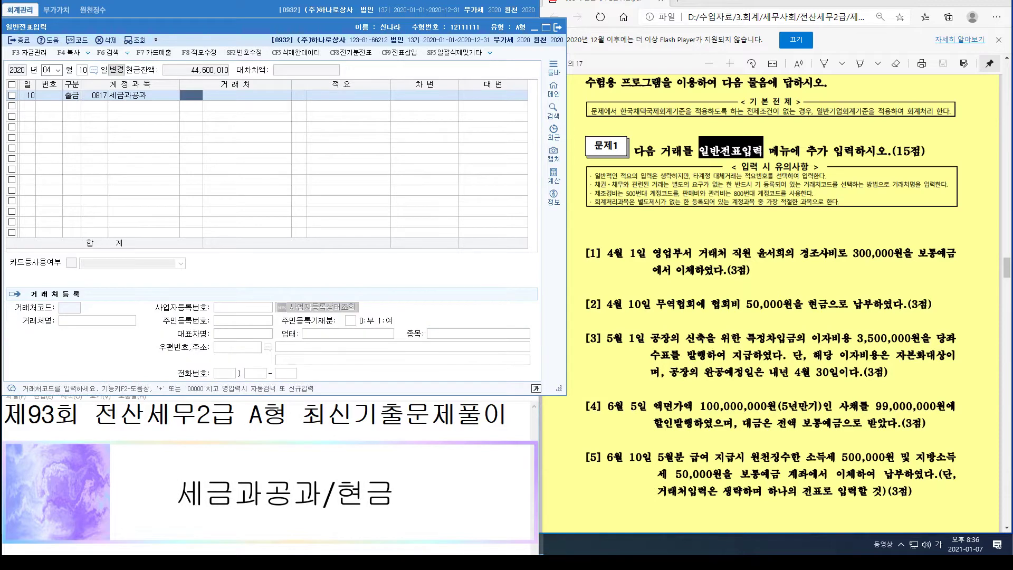
type("50000")
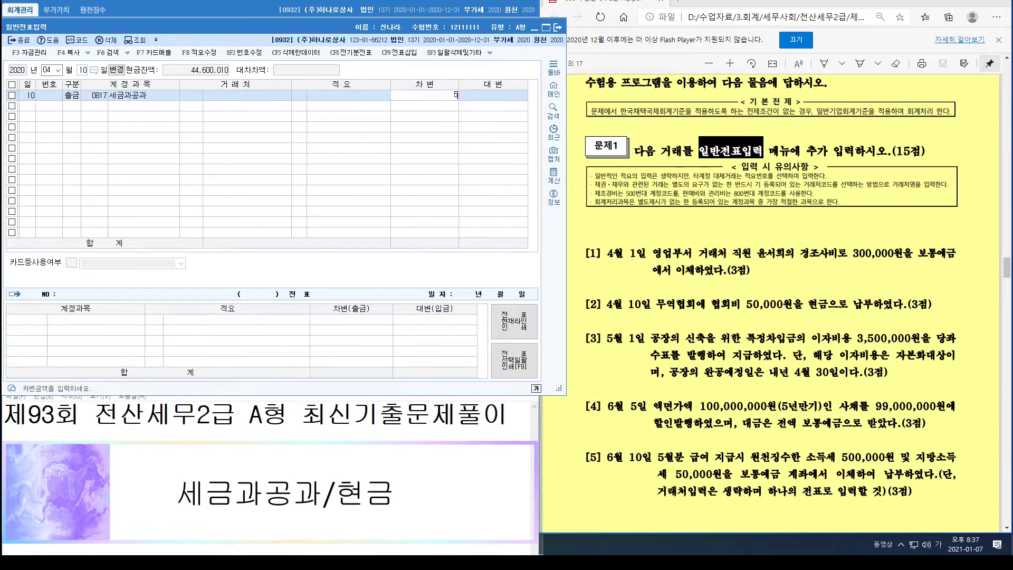
key("Return")
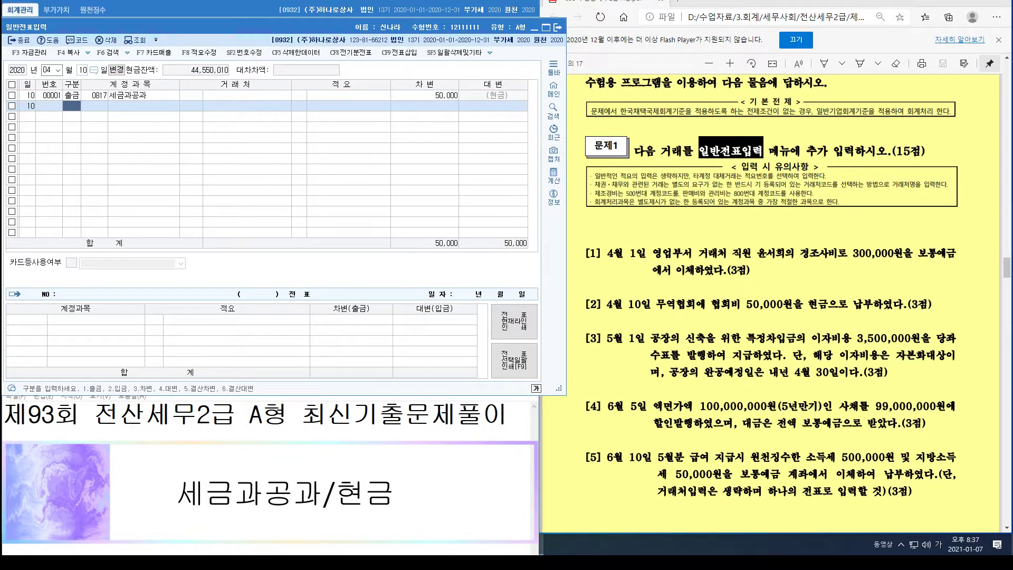
Step: Change the voucher date to May 1
key("Escape")
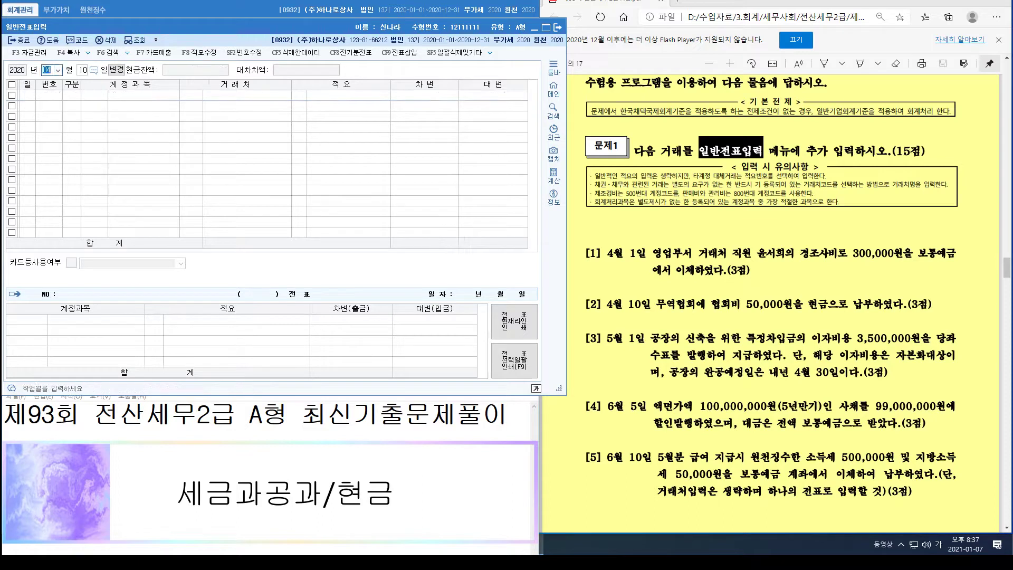
type("05")
key("Return")
type("1")
key("Return")
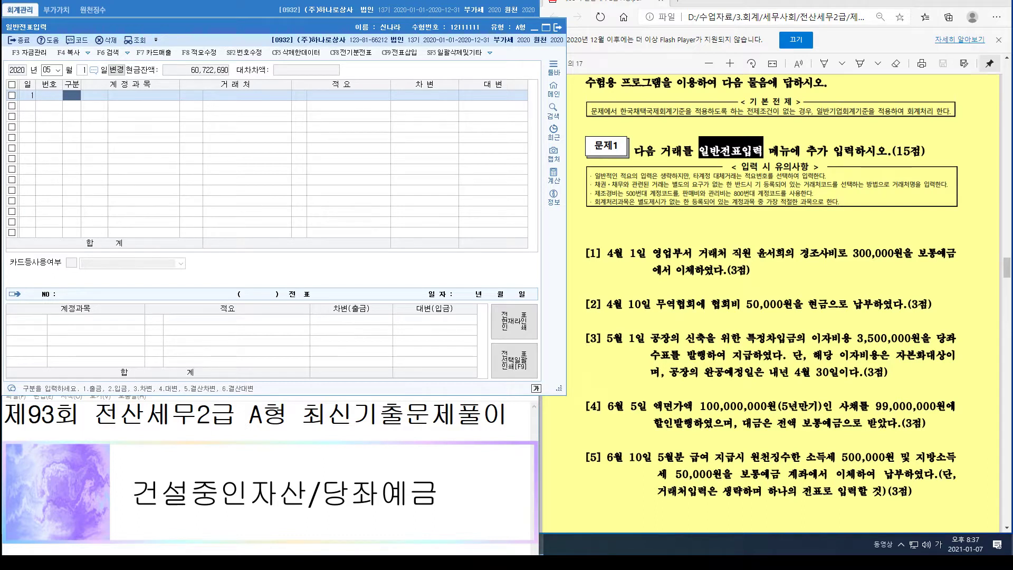
Step: Debit 0214 건설중인자산 3,500,000, finding the account by searching 건설
type("3")
key("Return")
type("ㅊㅓ")
key("BackSpace")
key("BackSpace")
key("BackSpace")
type("건설")
key("Return")
key("Down")
key("Down")
key("Down")
key("Return")
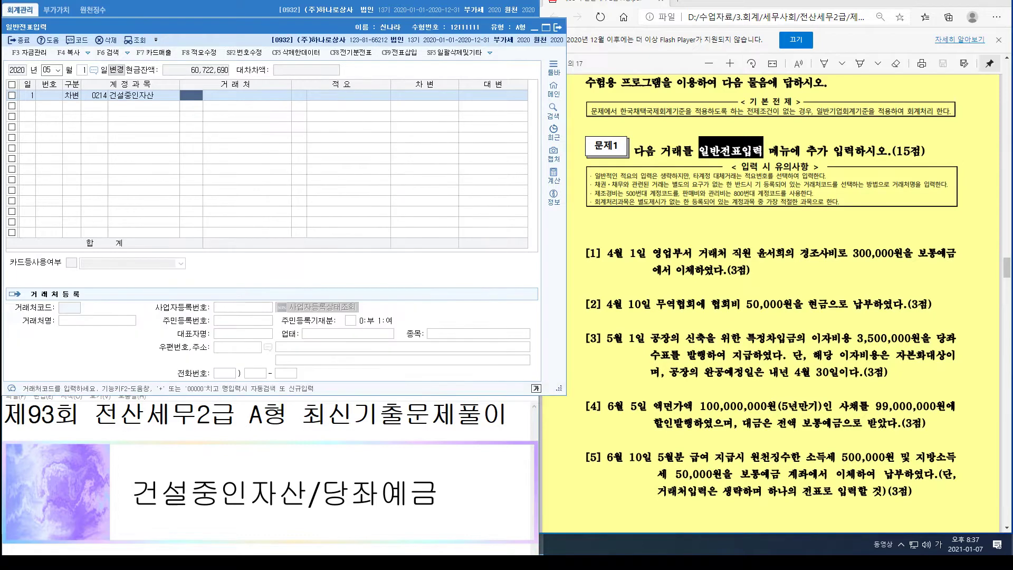
key("Return")
key("Return")
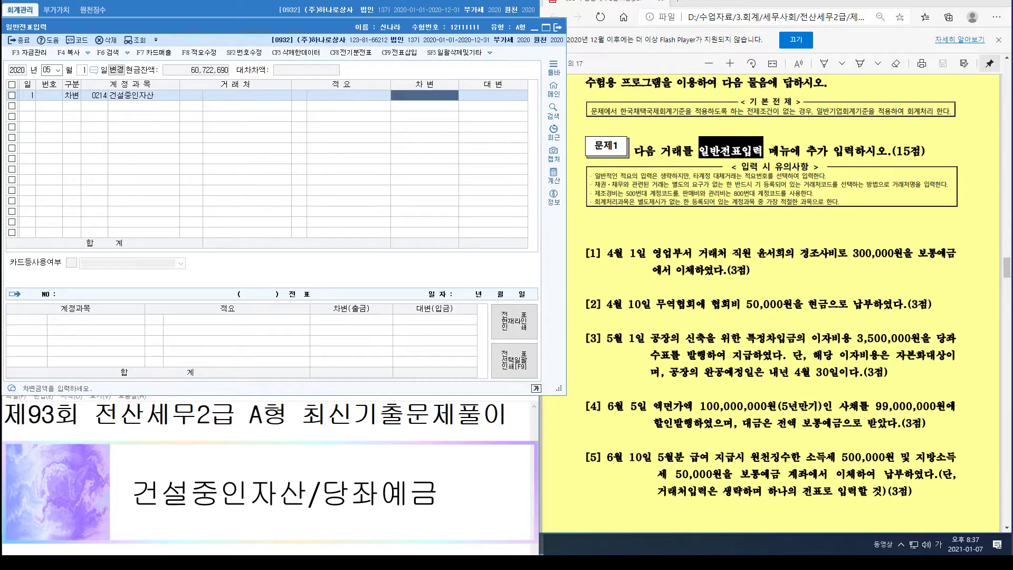
type("3500000")
Step: Credit 0102 당좌예금 3,500,000, correcting the account from 0103
key("Return")
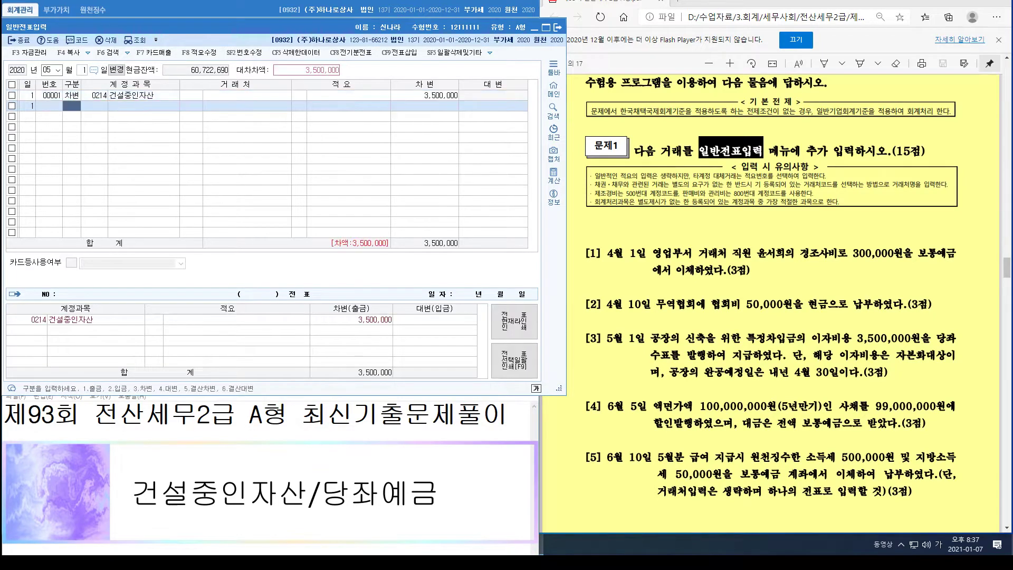
type("4")
key("Return")
type("10")
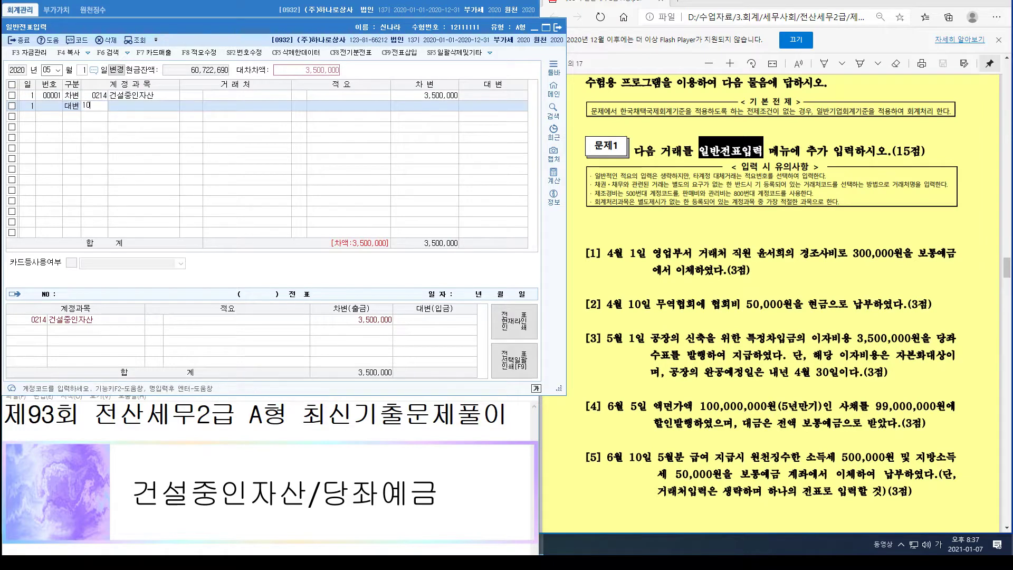
type("3")
key("Return")
key("Return")
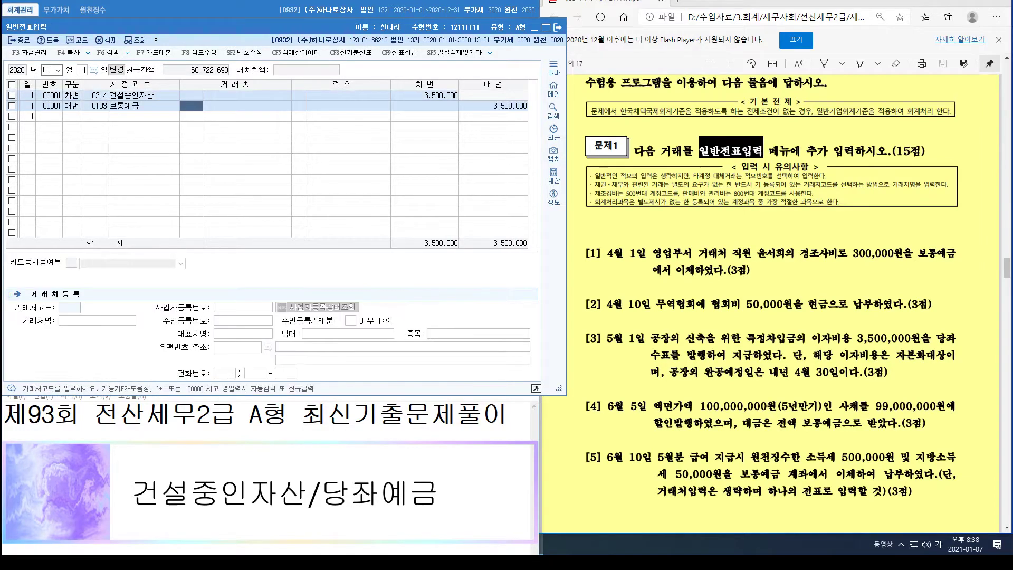
key("Return")
key("Return")
type("102")
key("Return")
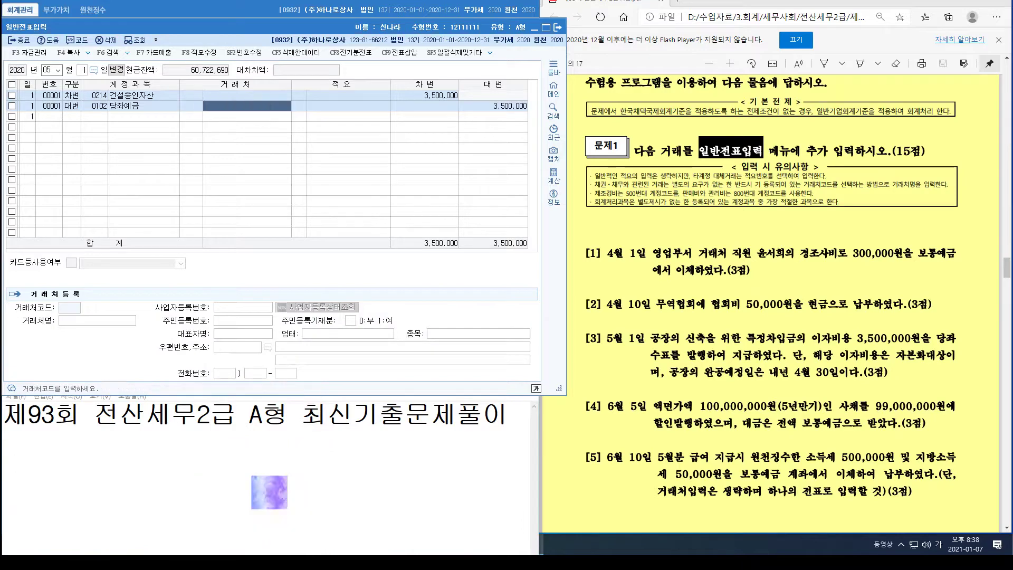
key("Return")
key("Return")
key("Return")
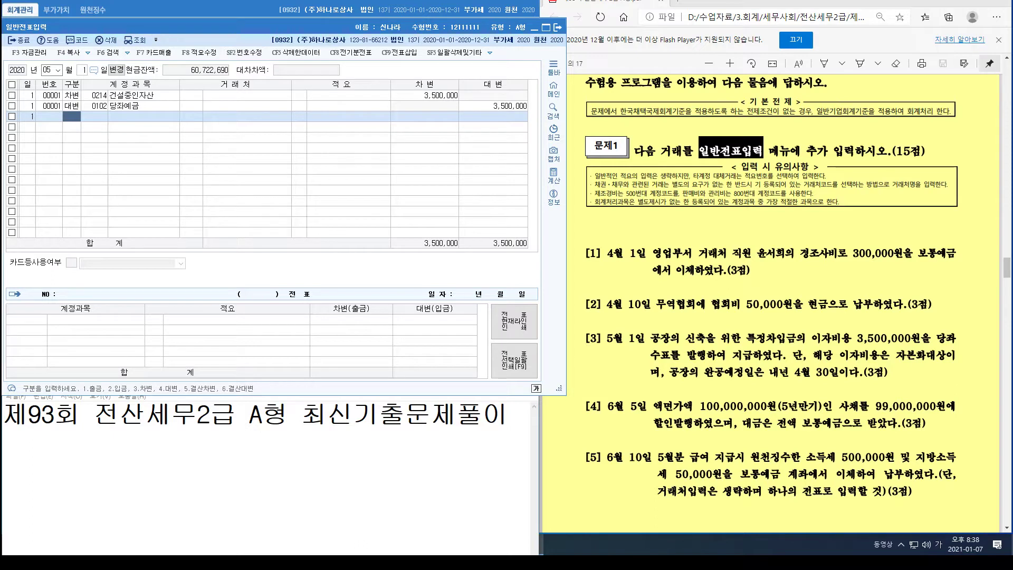
Step: Set the date to June 5 and credit 0291 사채 100,000,000
key("Escape")
type("6")
key("Return")
type("5")
key("Return")
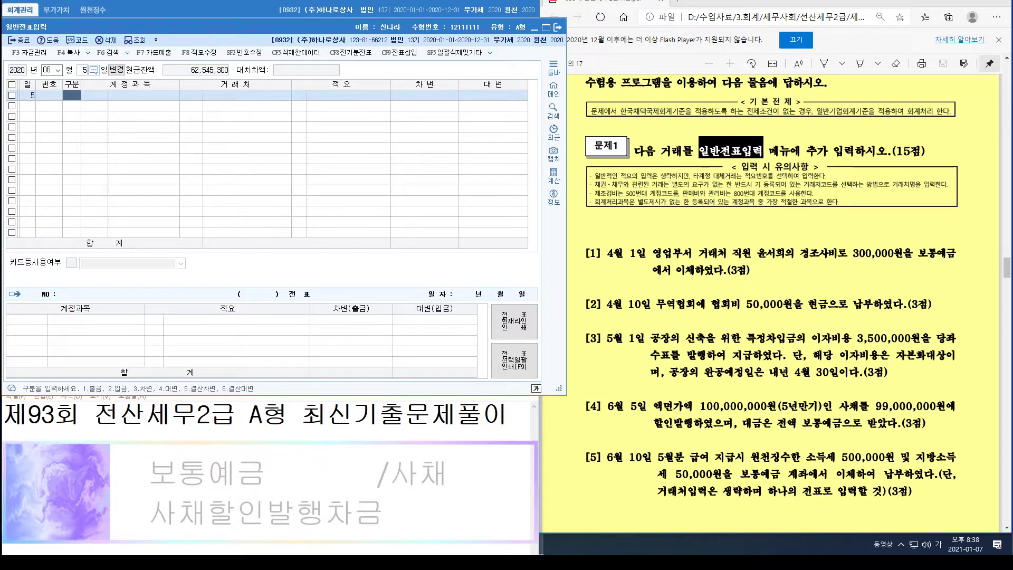
type("4")
key("Return")
type("291")
key("Return")
key("Return")
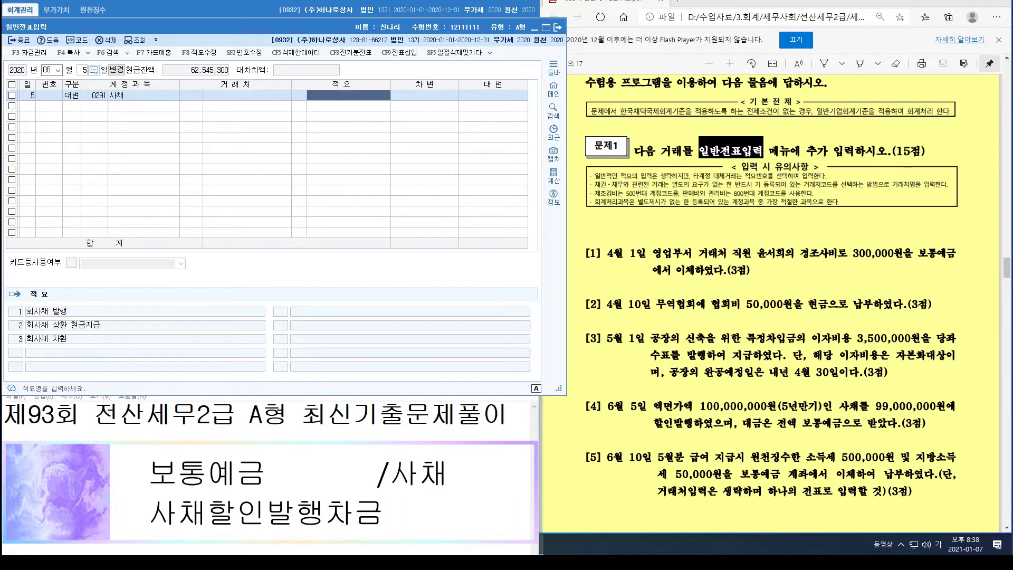
key("Return")
type("100,000,000")
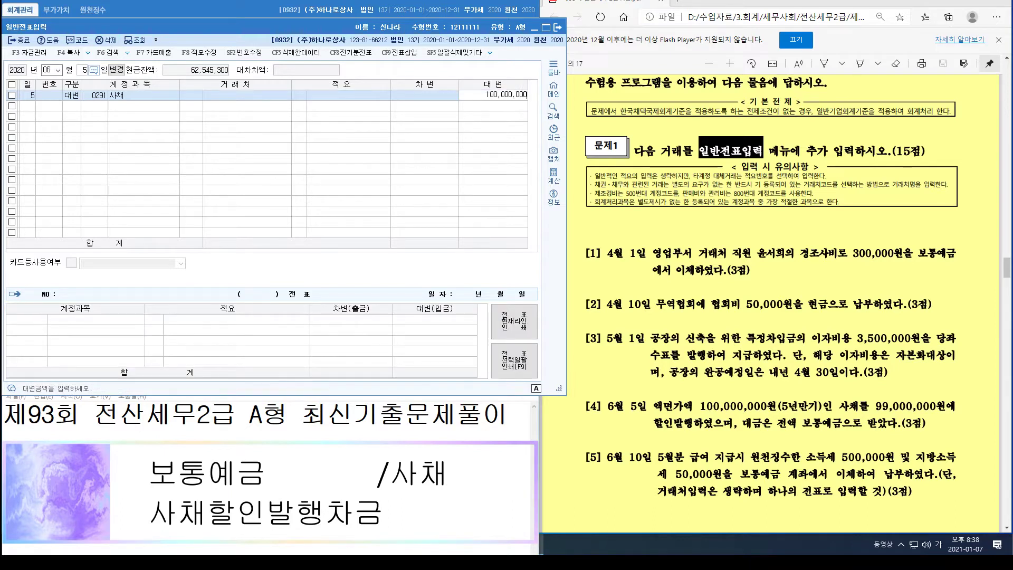
key("Return")
Step: Debit 0103 보통예금 99,000,000
type("3")
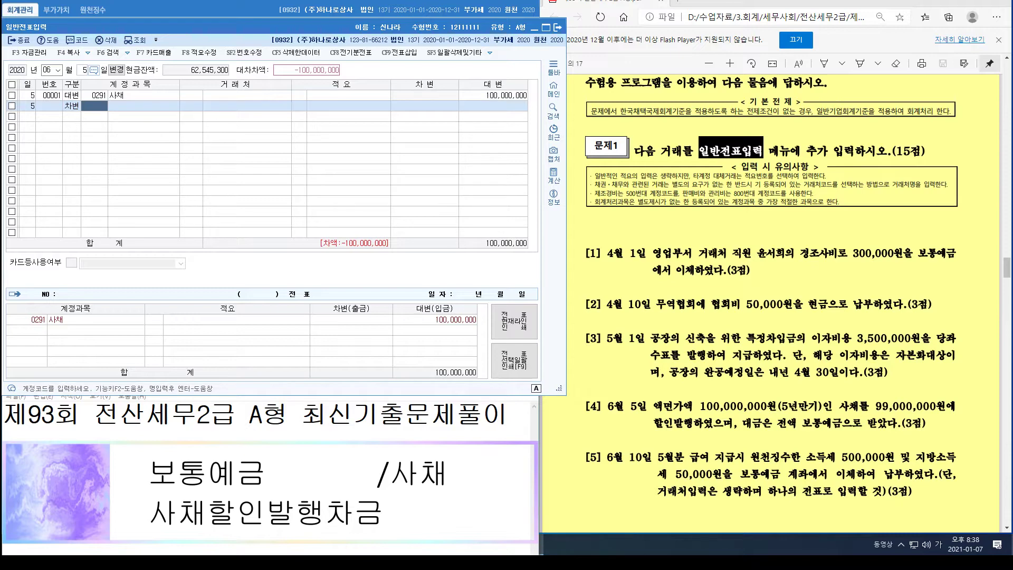
type("103")
key("Return")
key("Return")
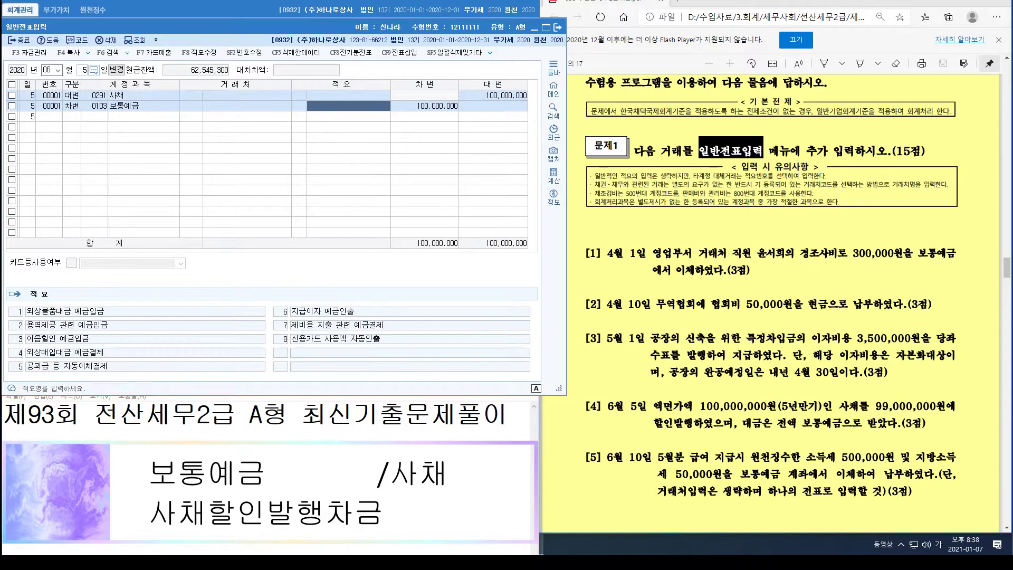
key("Return")
type("99")
key("plus")
key("plus")
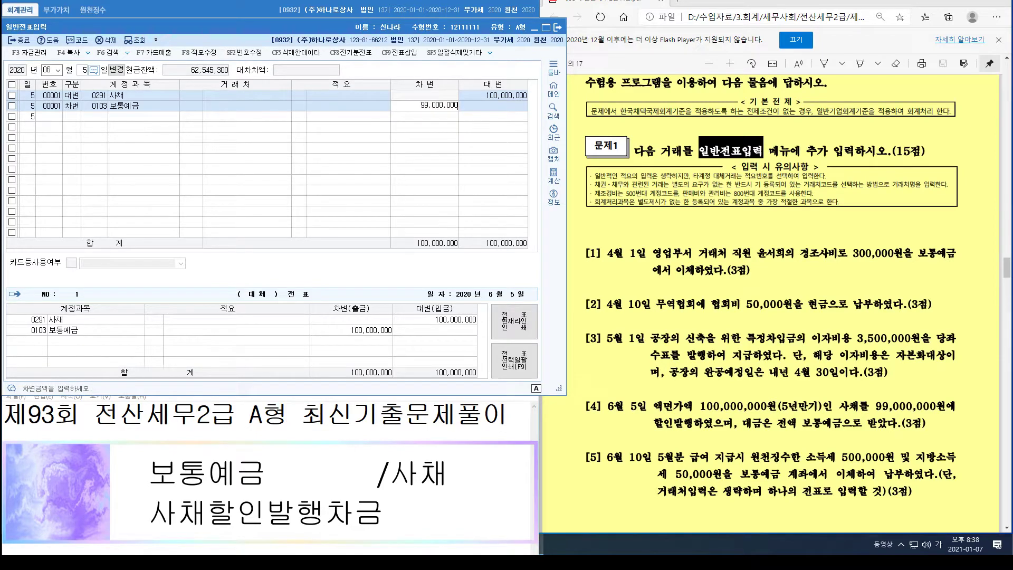
Step: Debit 0292 사채할인발행차금 1,000,000, found by searching 사채할
key("Return")
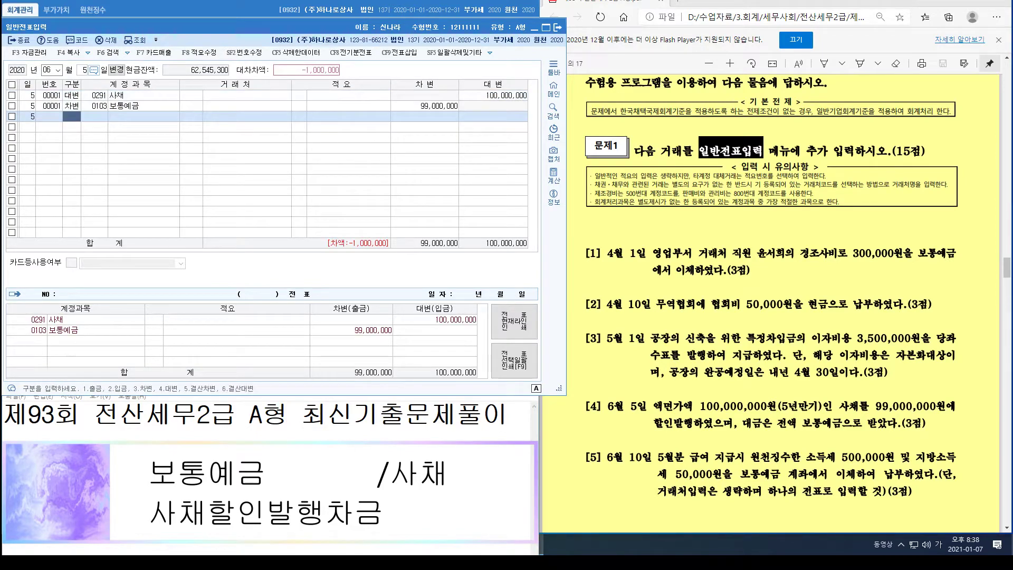
type("3")
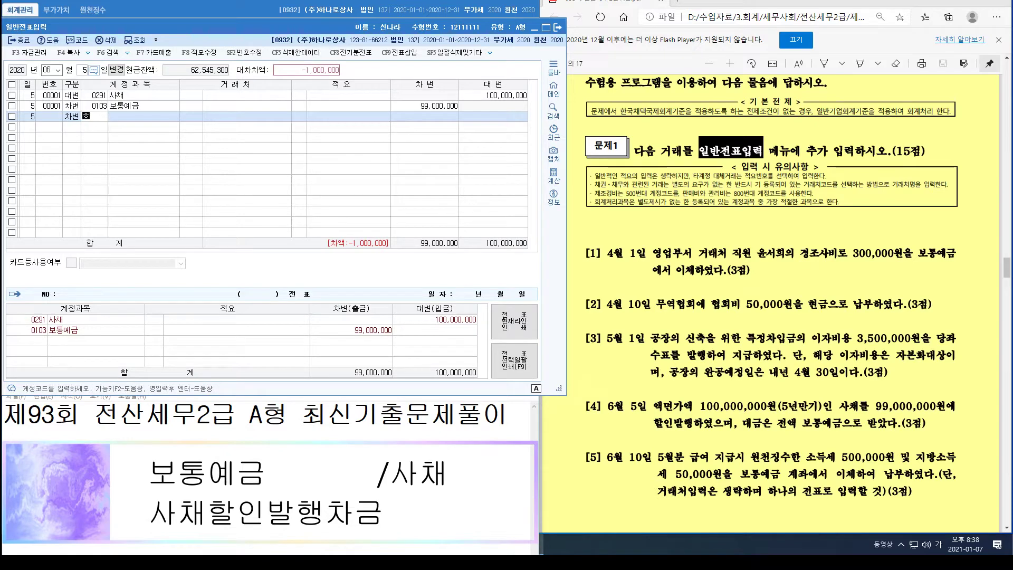
type("0291")
key("Return")
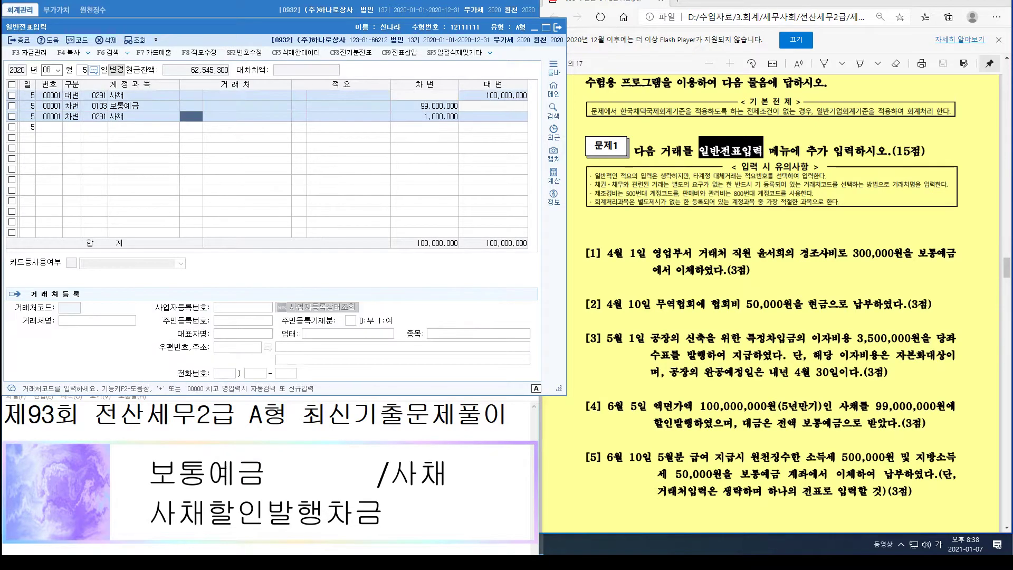
key("Left")
type("사채할")
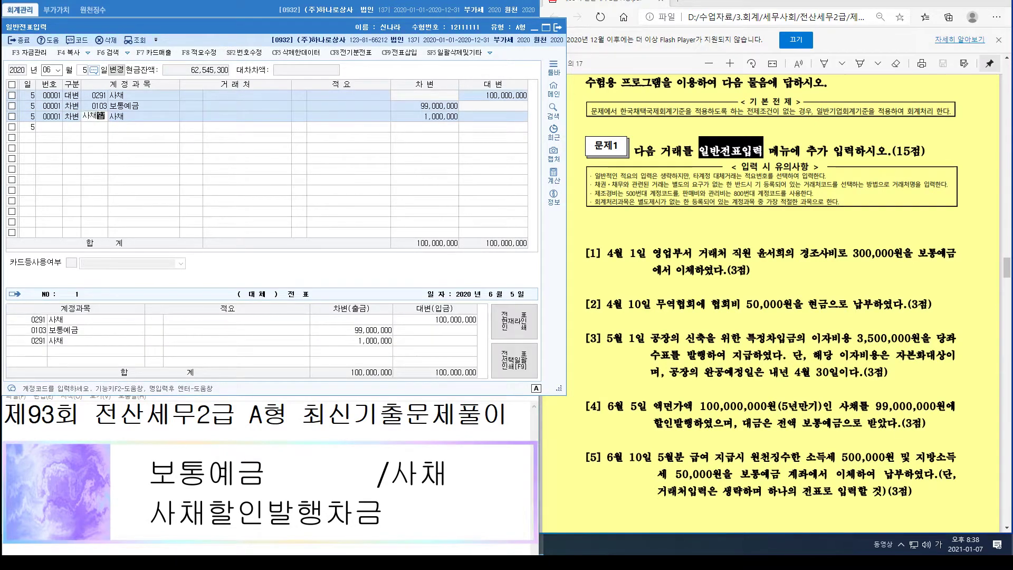
key("Return")
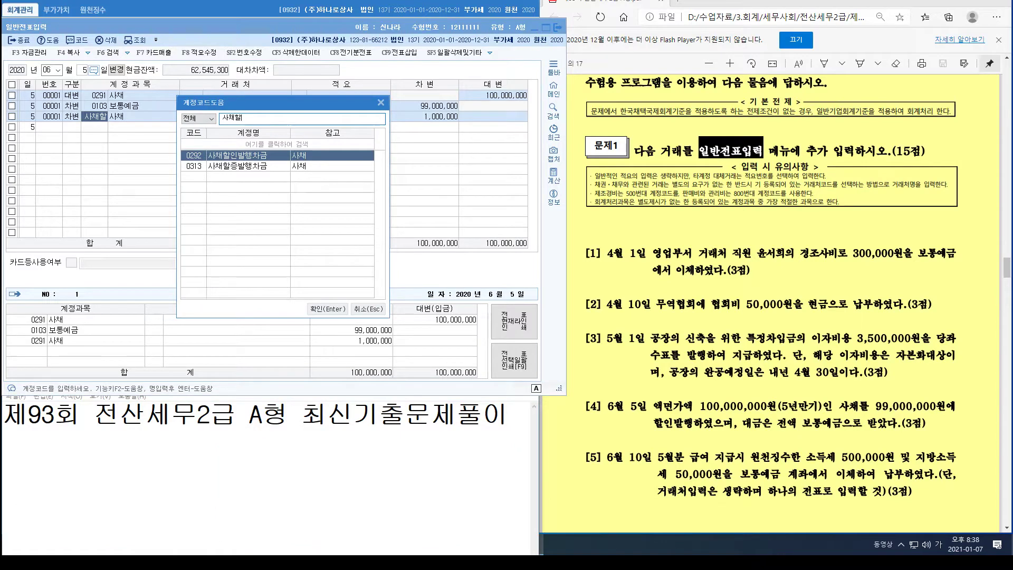
key("Return")
key("Return")
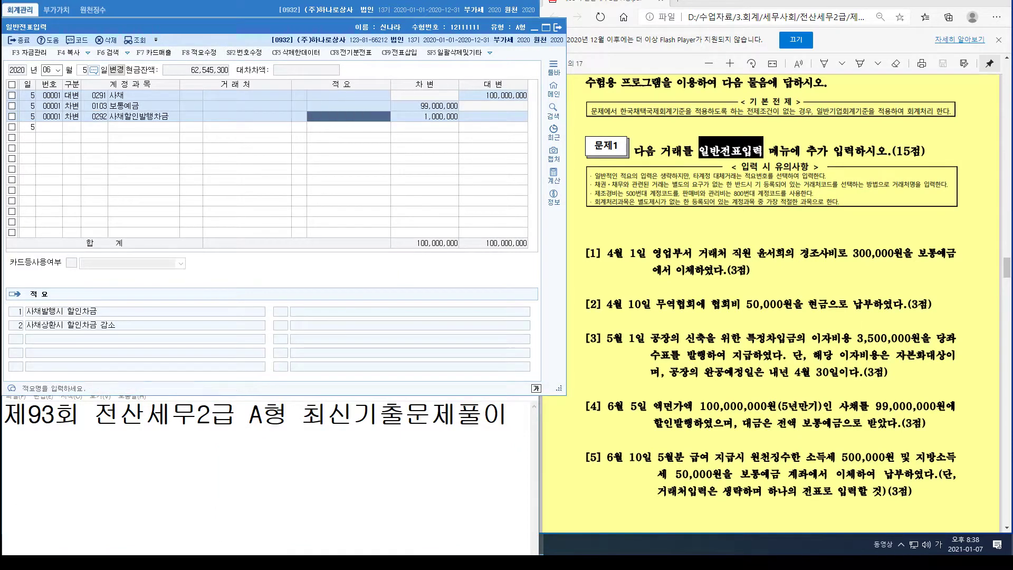
key("Return")
key("Return")
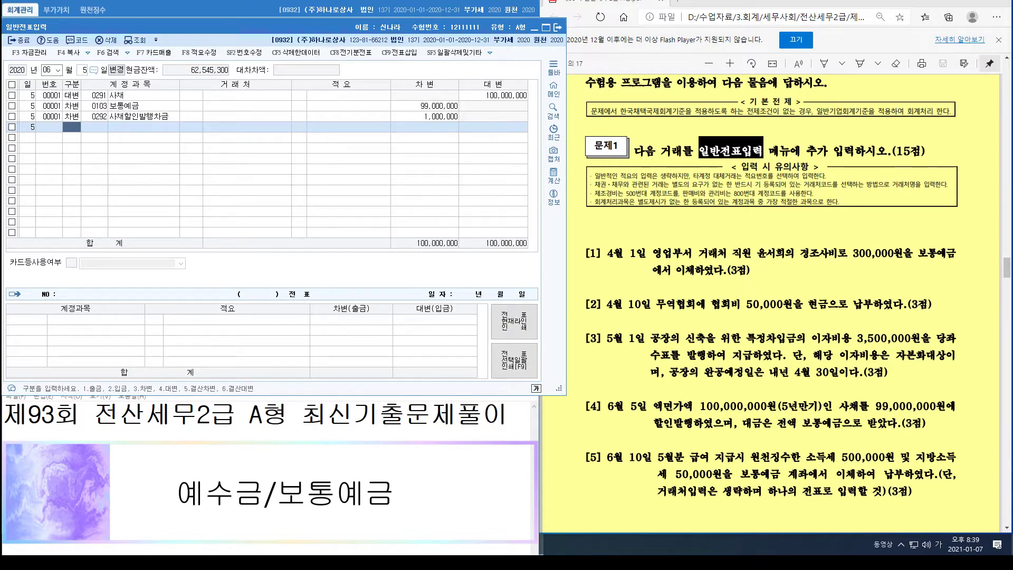
Step: Set the date to June 10 and debit 0254 예수금 550,000
key("Escape")
type("1")
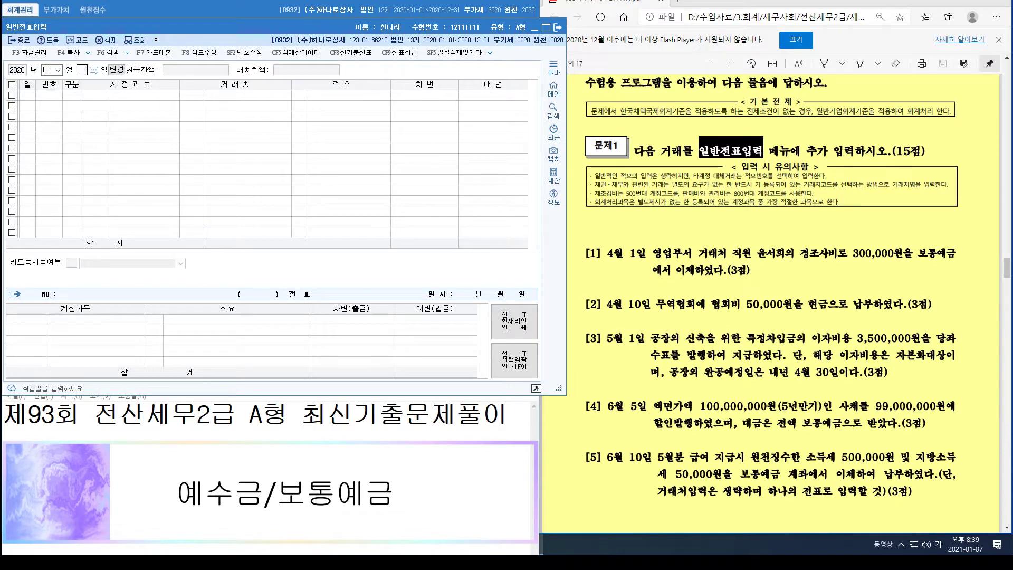
type("0")
key("Return")
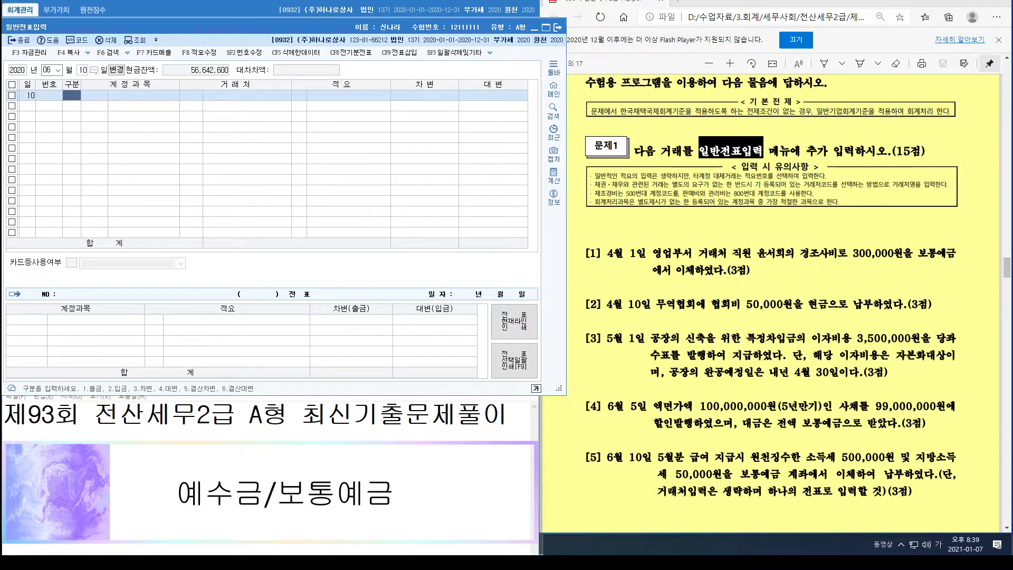
type("3")
key("Return")
type("254")
key("Return")
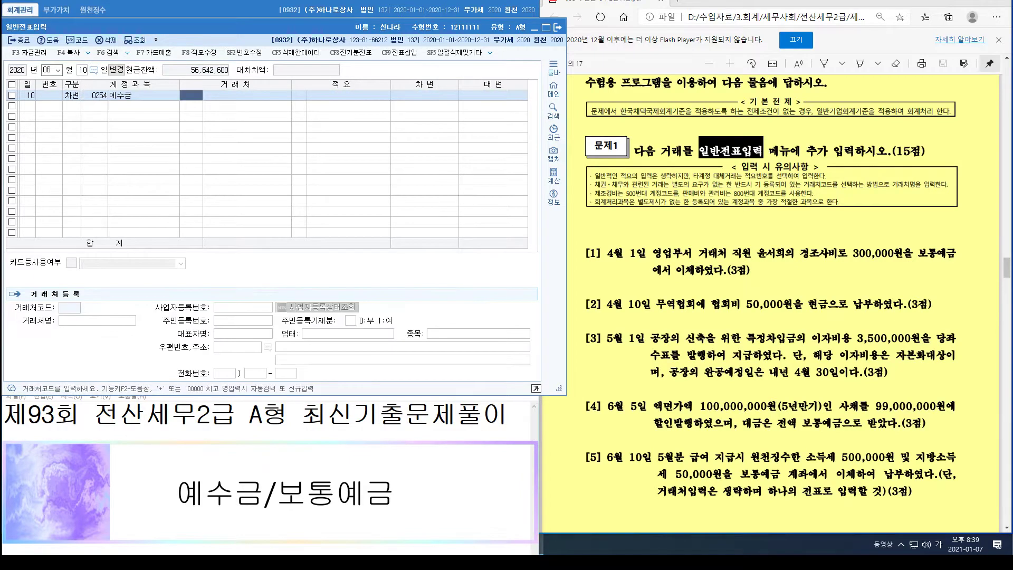
key("Return")
key("Return")
key("Return")
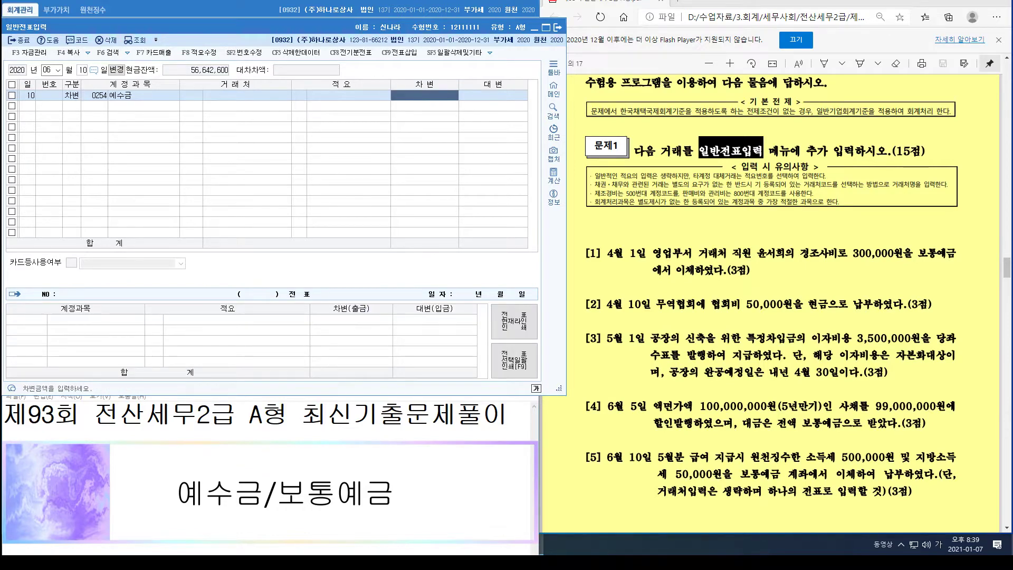
type("5")
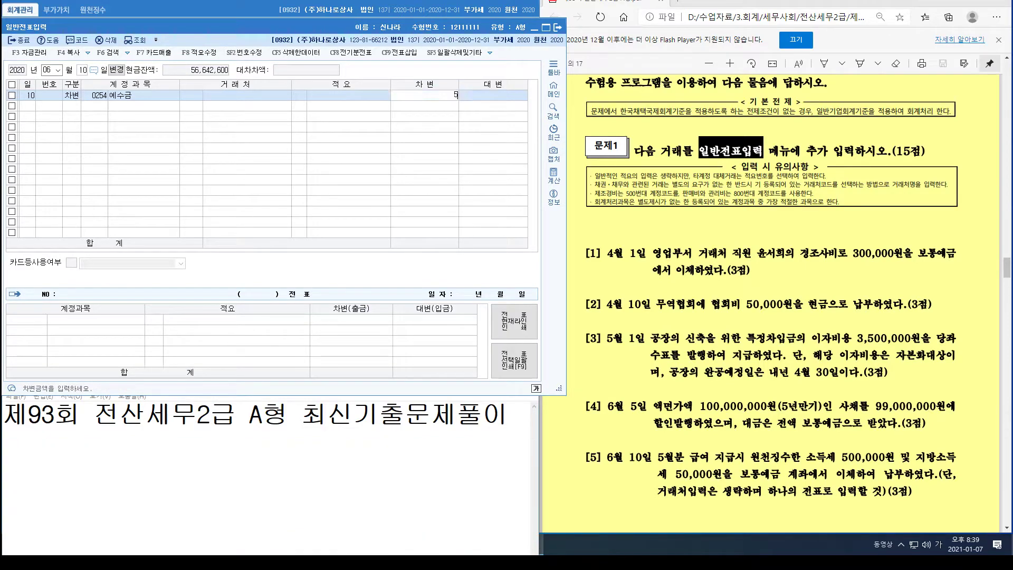
type("50,000")
key("Return")
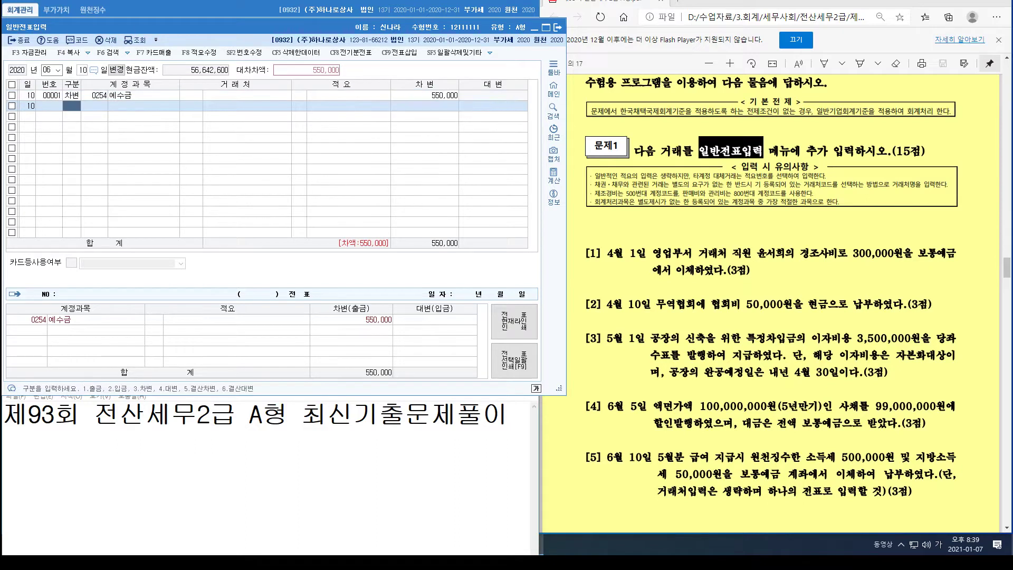
Step: Credit 0103 보통예금 550,000 to balance the voucher
type("1")
key("Left")
type("410")
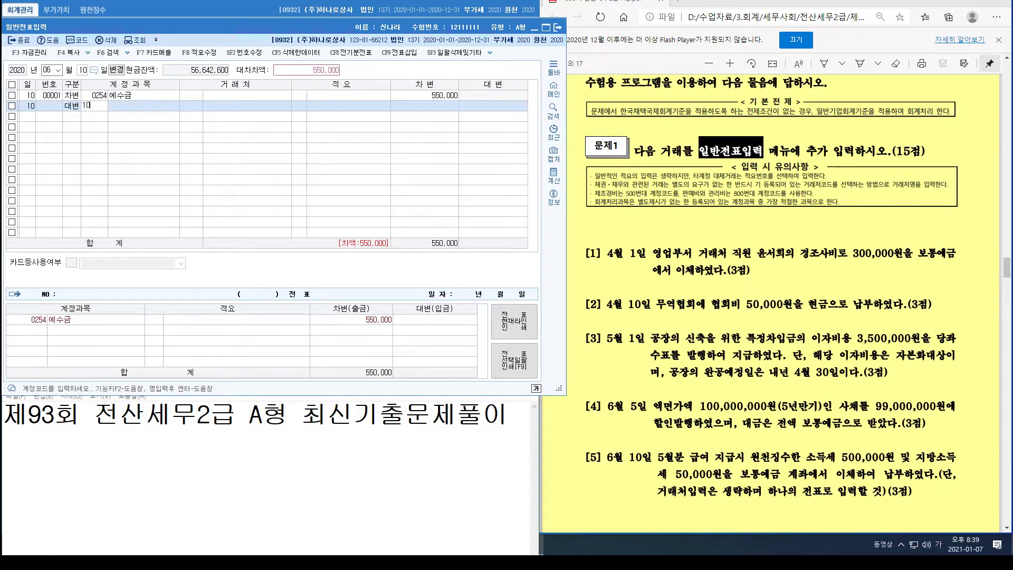
type("3")
key("Return")
key("Return")
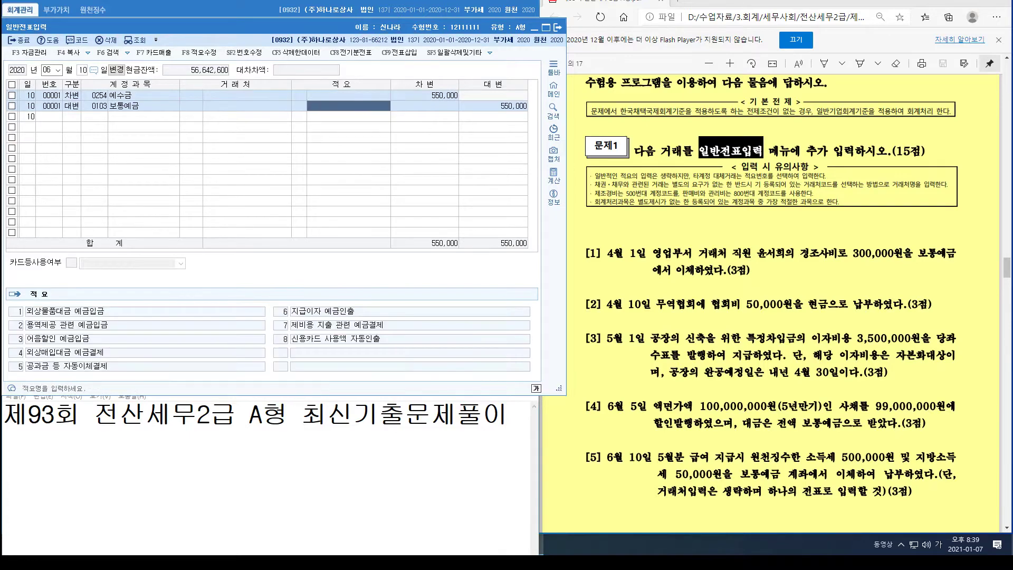
key("Return")
key("Return")
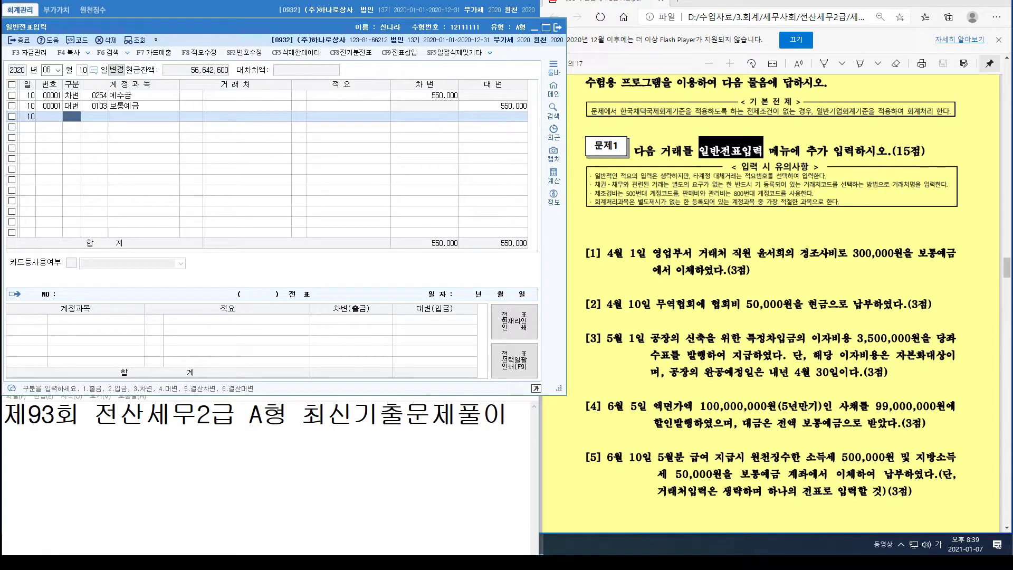
key("ctrl+alt+d")
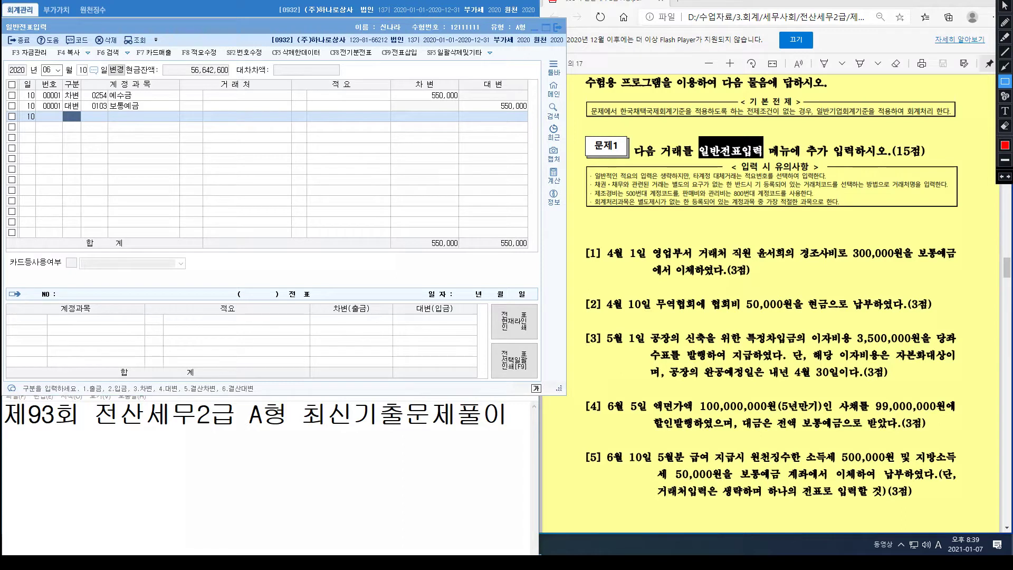
Step: Box the key phrases of question [3], including 신축을, in red
mouse_move(684, 327)
left_mouse_down()
mouse_move(721, 345)
mouse_move(848, 346)
mouse_move(961, 364)
left_mouse_up()
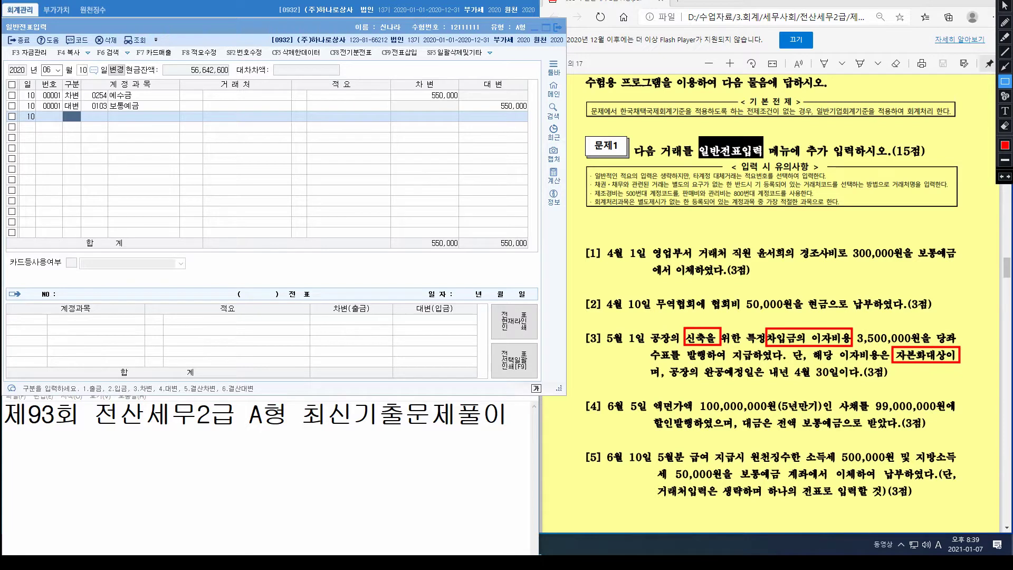
left_click_drag(645, 243, 698, 260)
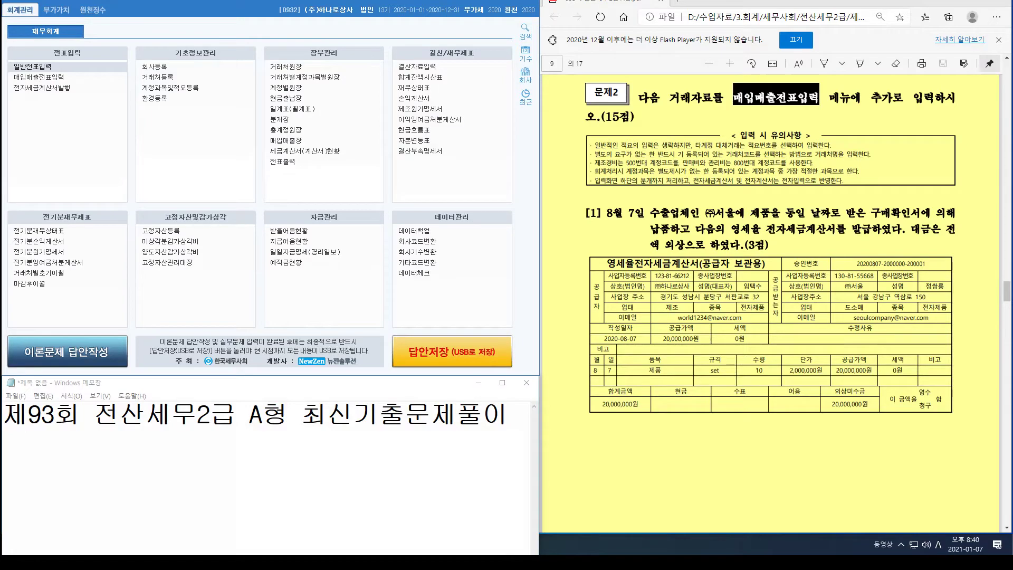
Step: Review the exam questions and open 매입매출전표입력 from the main menu
scroll(774, 304, "down", 10)
scroll(774, 304, "down", 10)
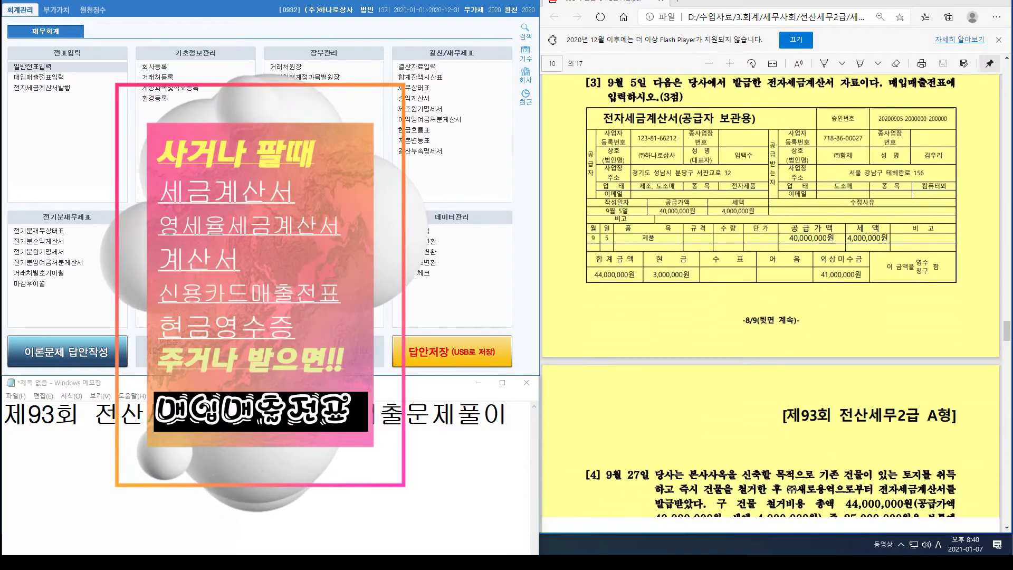
scroll(774, 303, "up", 15)
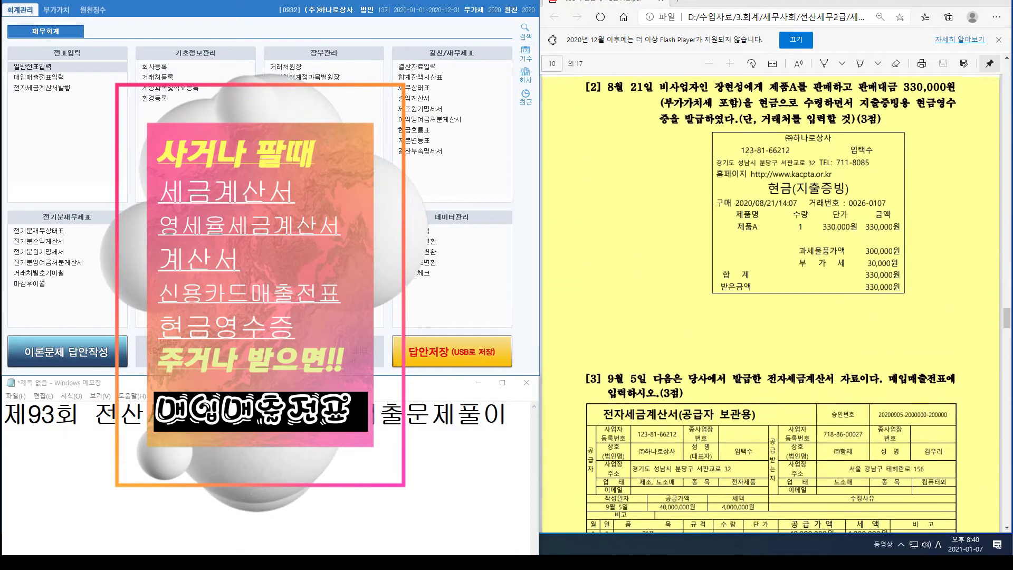
scroll(771, 305, "up", 5)
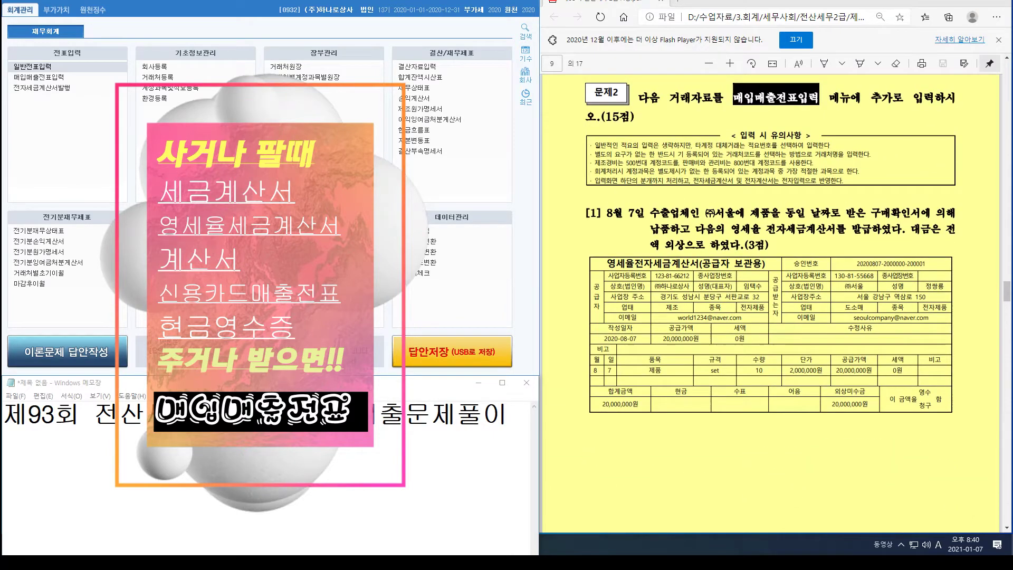
mouse_move(1005, 106)
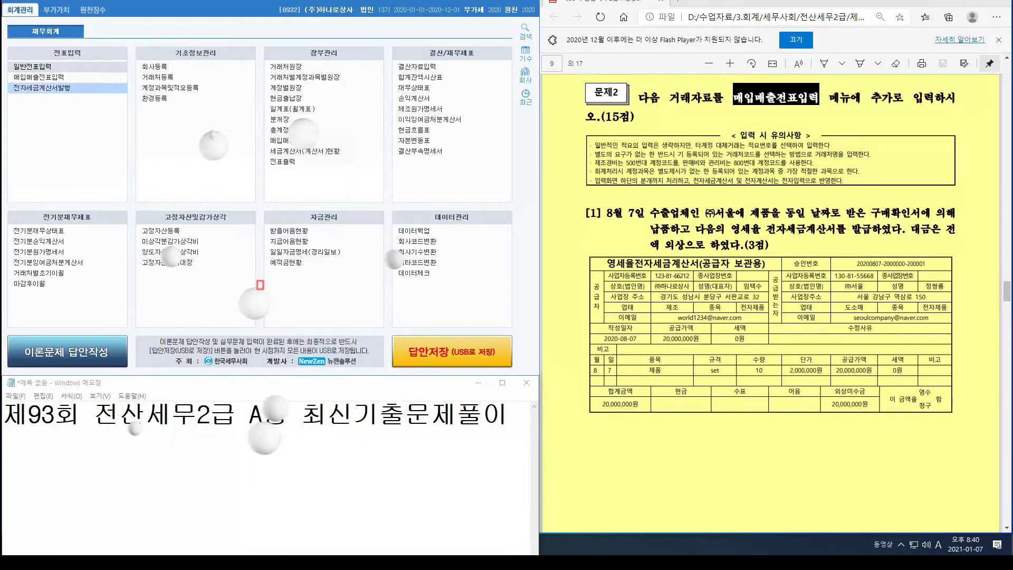
left_click(38, 77)
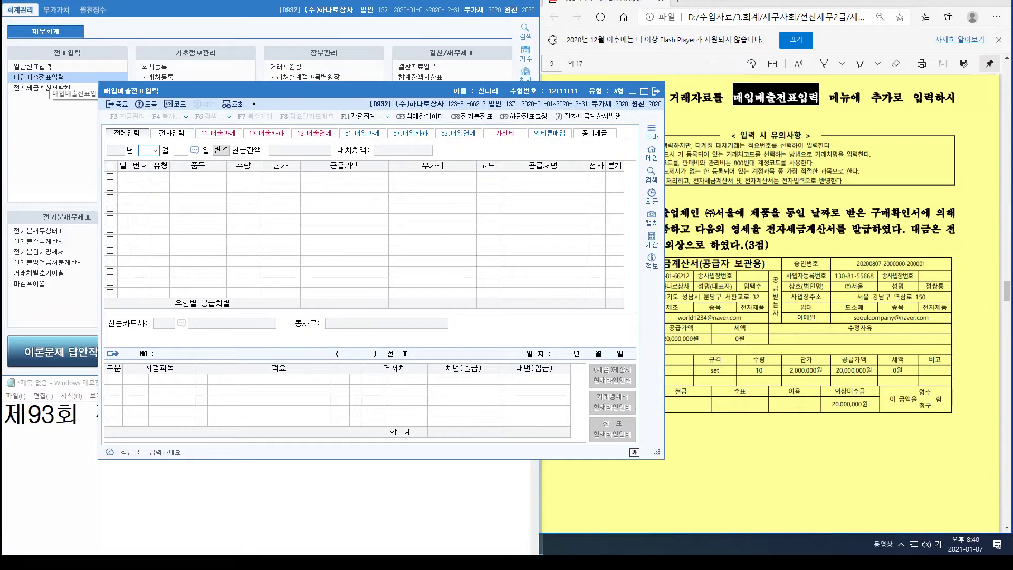
Step: Move the voucher window aside and enter the date 08/7 to reach the VAT type list
left_click_drag(344, 88, 254, 42)
type("087")
key("Return")
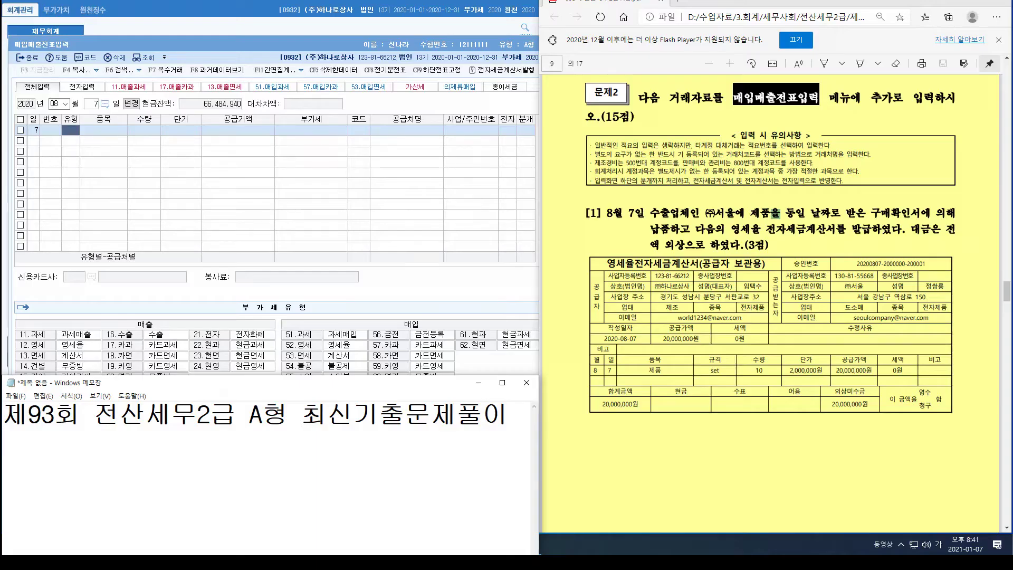
Step: Write '1) 12번유형 영세' and '2)' in Notepad, then scroll to question [2]
type("10")
key("BackSpace")
type(")-12번")
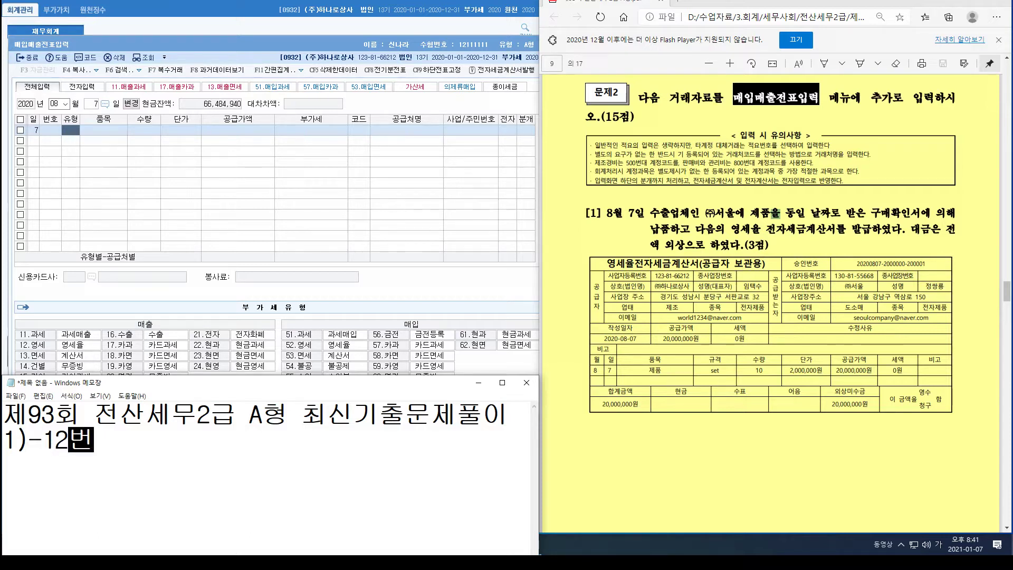
type("유형 영세")
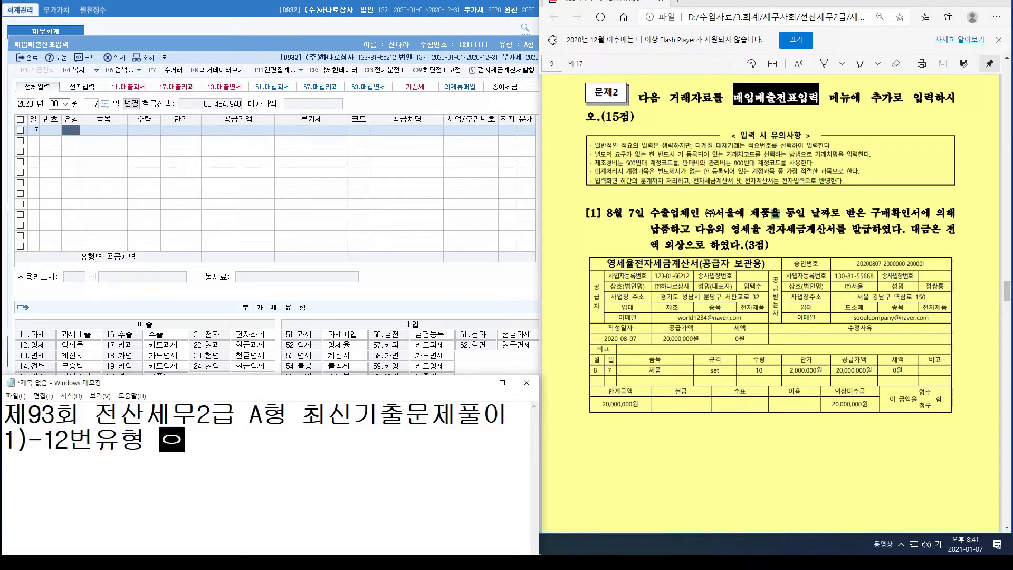
key("Return")
type("2)")
key("Up")
key("Delete")
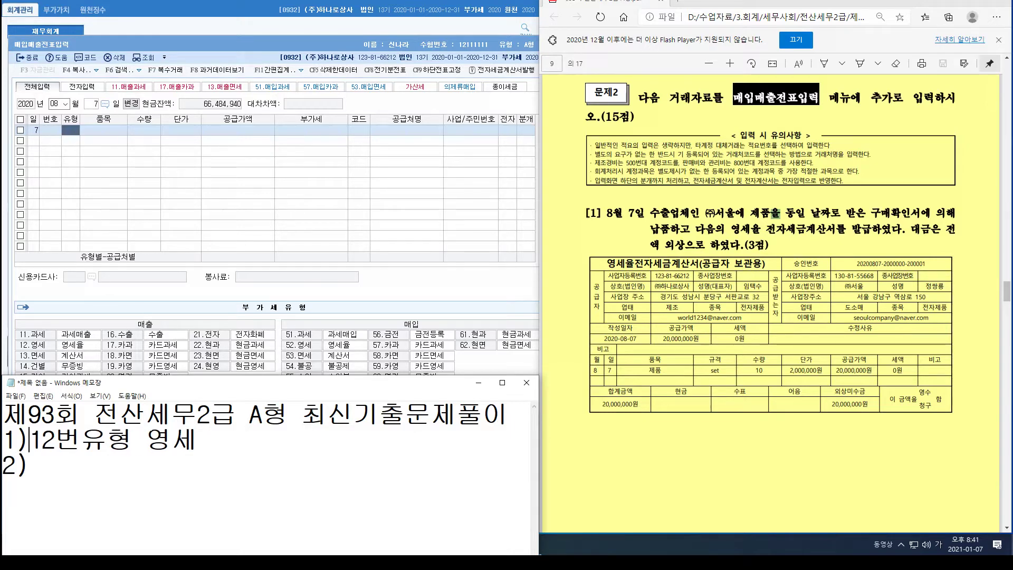
scroll(772, 301, "down", 10)
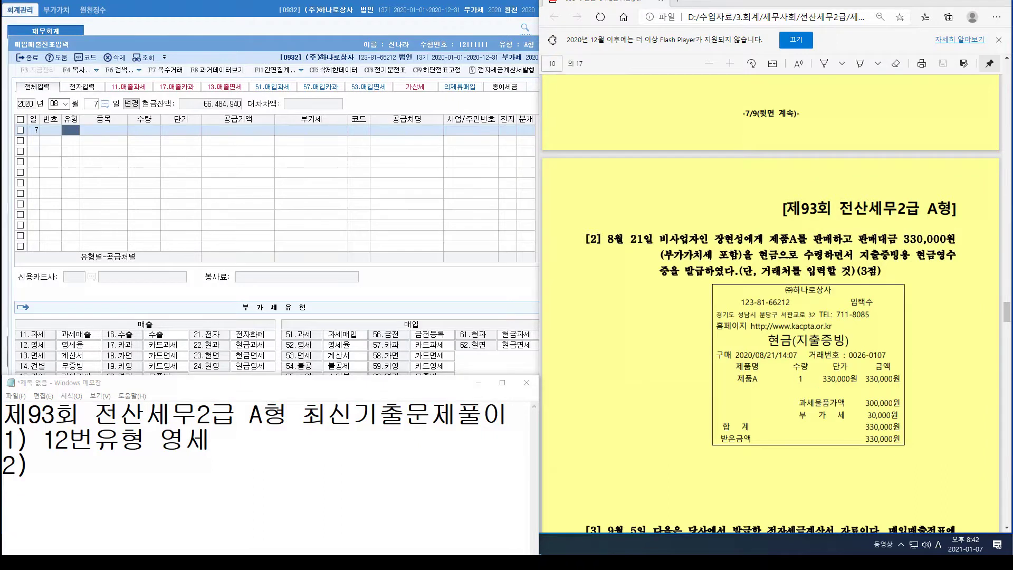
Step: Add '22번 현과' to line 2 and remove '유형' from line 1 in Notepad
left_click_drag(172, 375, 172, 388)
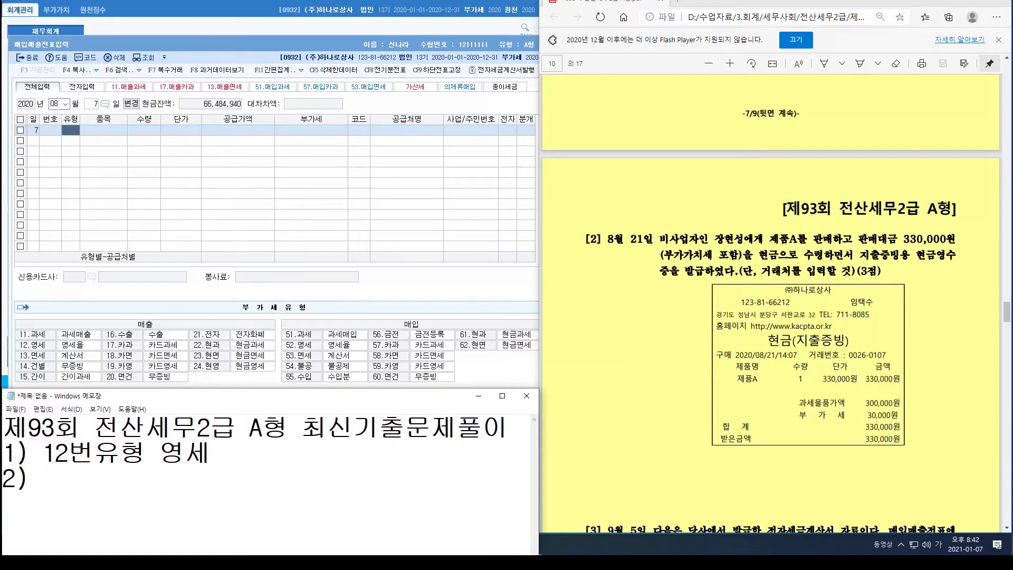
key("Down")
type("22번")
key("Up")
key("Delete")
key("Delete")
key("Down")
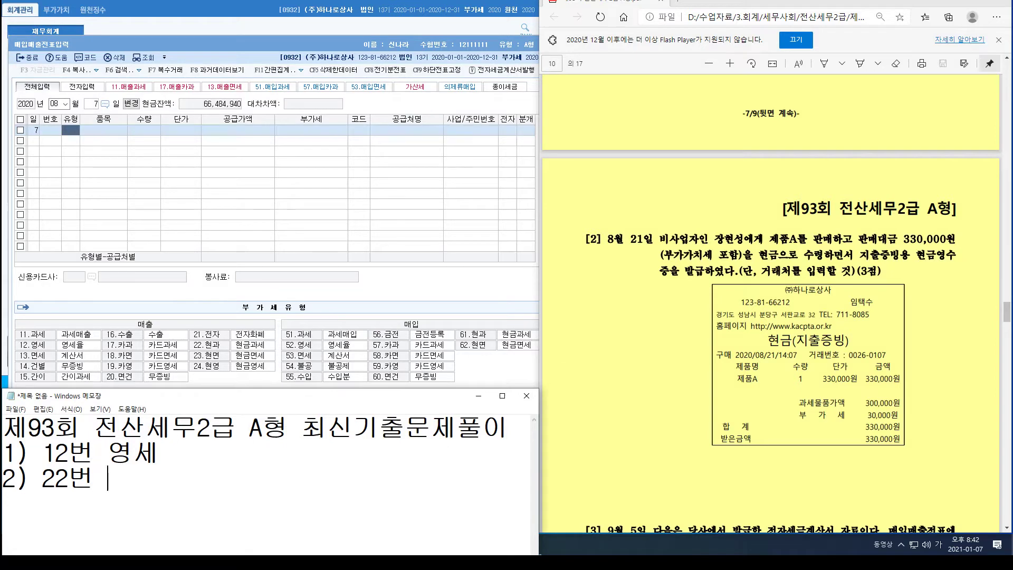
type("훈")
key("BackSpace")
key("BackSpace")
type("현과")
key("Return")
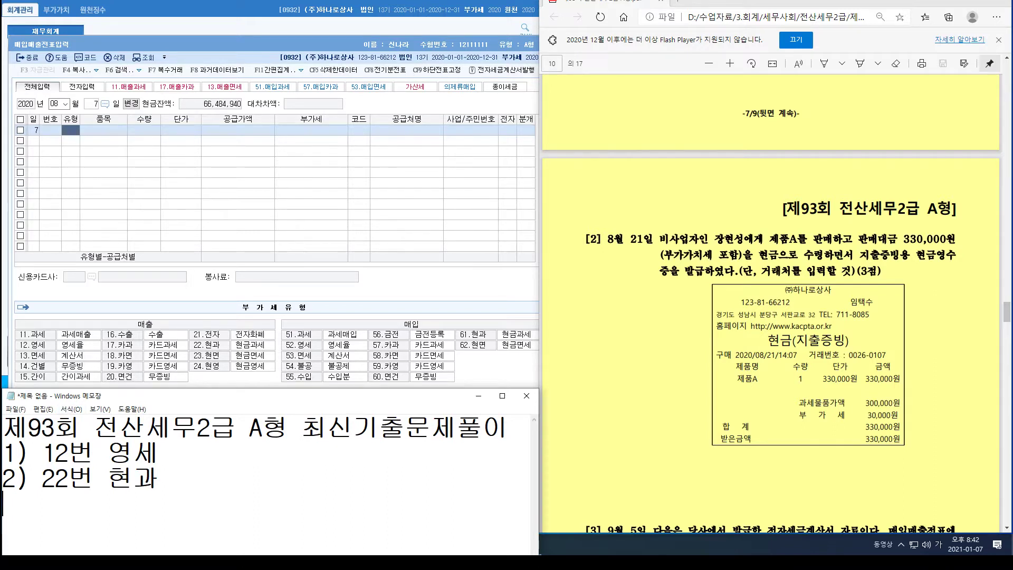
Step: Highlight 22 beside question [2], clear the mark, and scroll to question [3]
key("ctrl+alt+d")
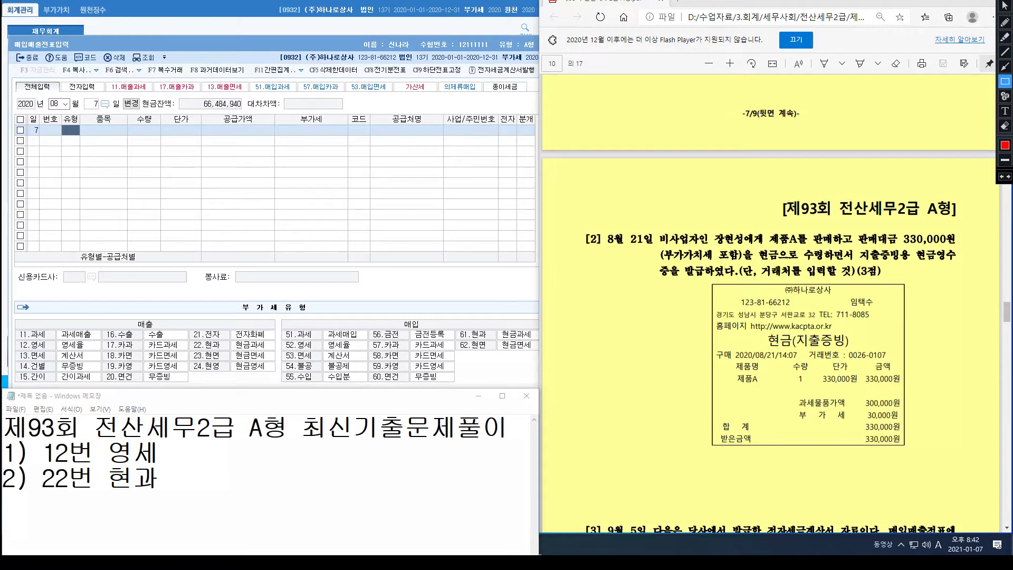
left_click(1005, 38)
mouse_move(597, 254)
left_mouse_down()
mouse_move(620, 259)
mouse_move(629, 280)
mouse_move(651, 247)
mouse_move(629, 287)
mouse_move(657, 290)
left_mouse_up()
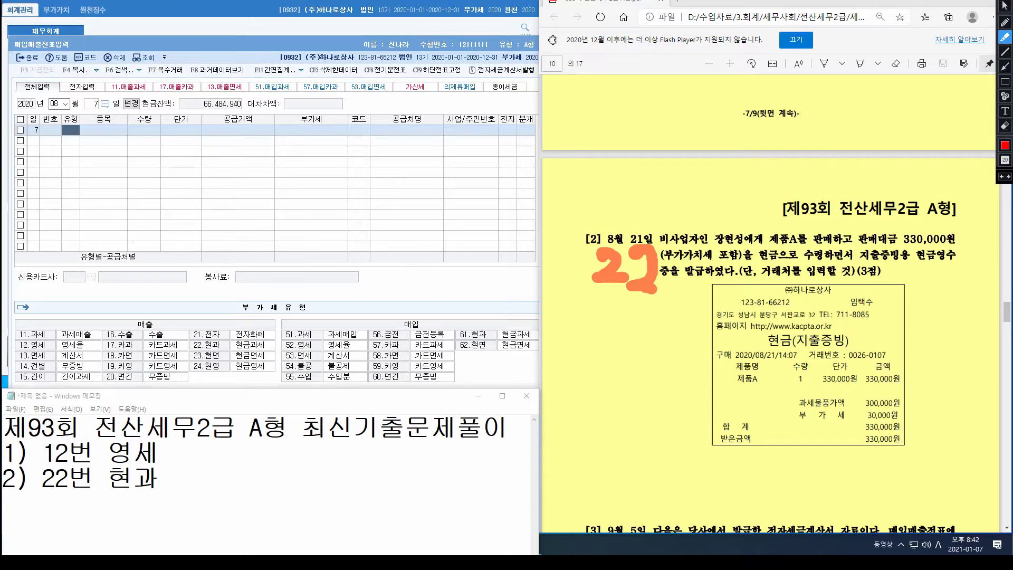
left_click(1005, 6)
scroll(770, 303, "down", 5)
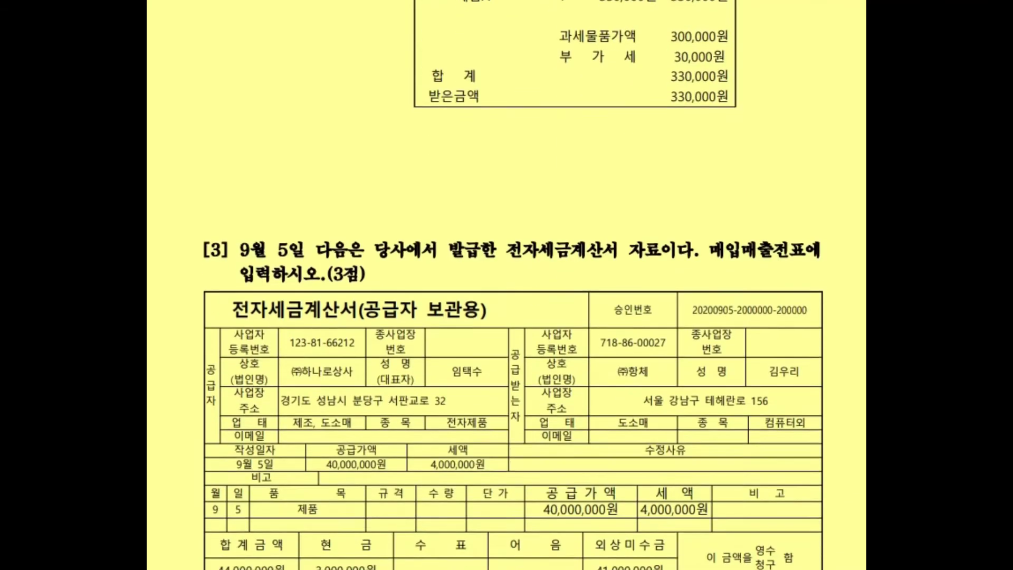
scroll(507, 317, "down", 1)
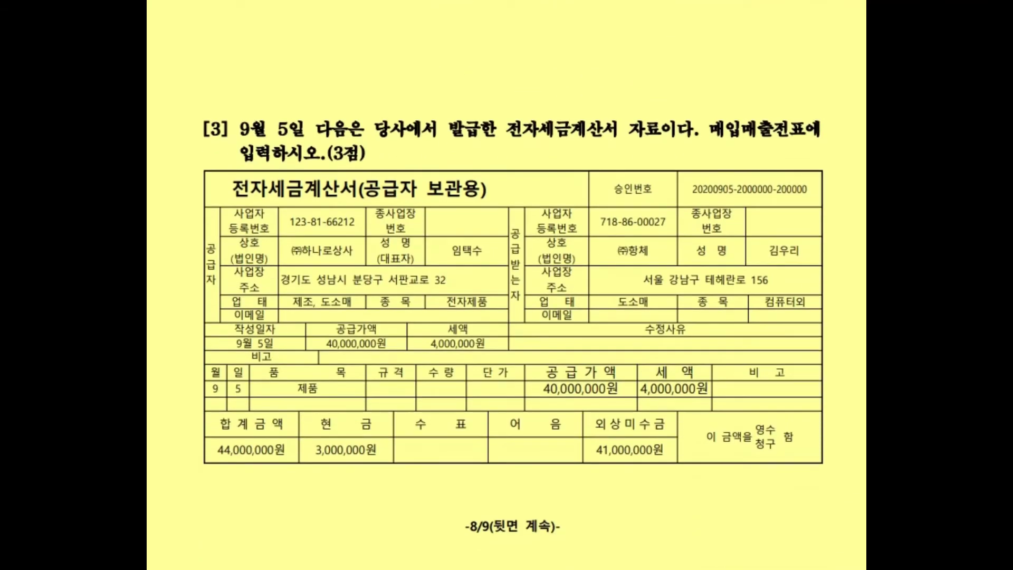
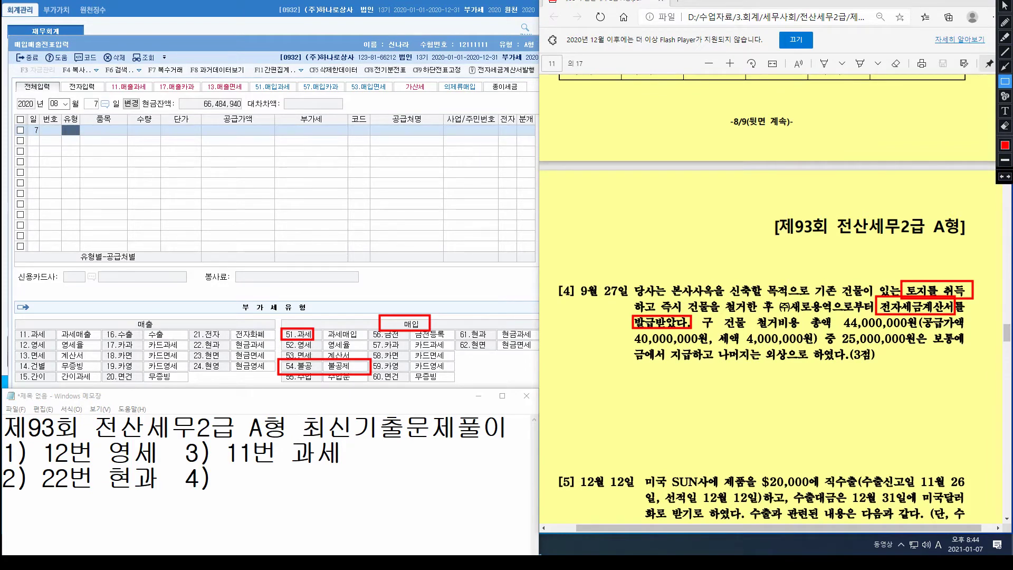
Step: Mark the 4,000,000 tax amount in question [4] and return to Notepad with Korean input
left_click_drag(710, 330, 820, 347)
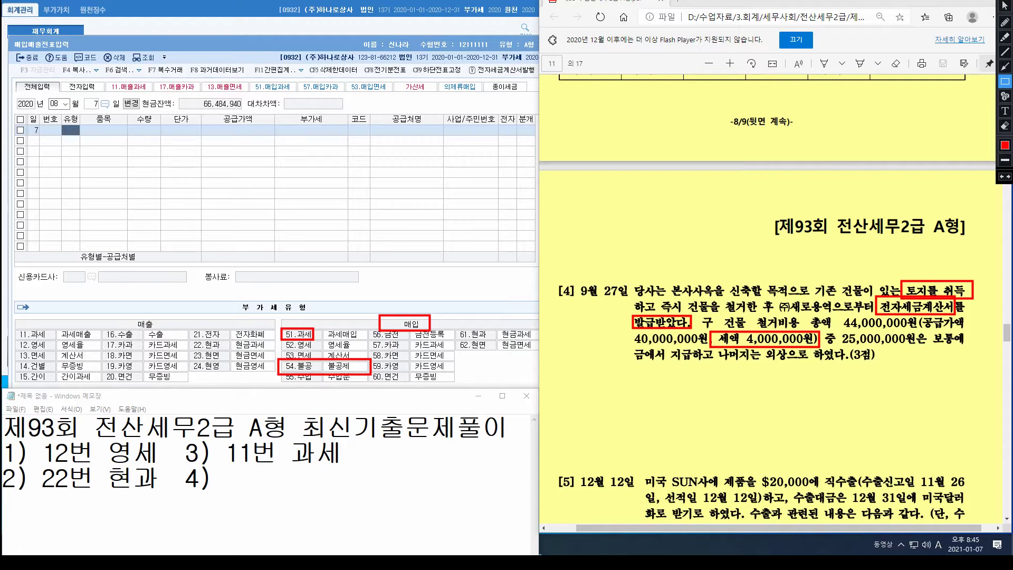
key("Escape")
key("Hangul")
type("ㅍ")
Step: Write answer 4) as '토공 / 주임 =면세', then replace it with '54번 불공'
key("BackSpace")
type("토")
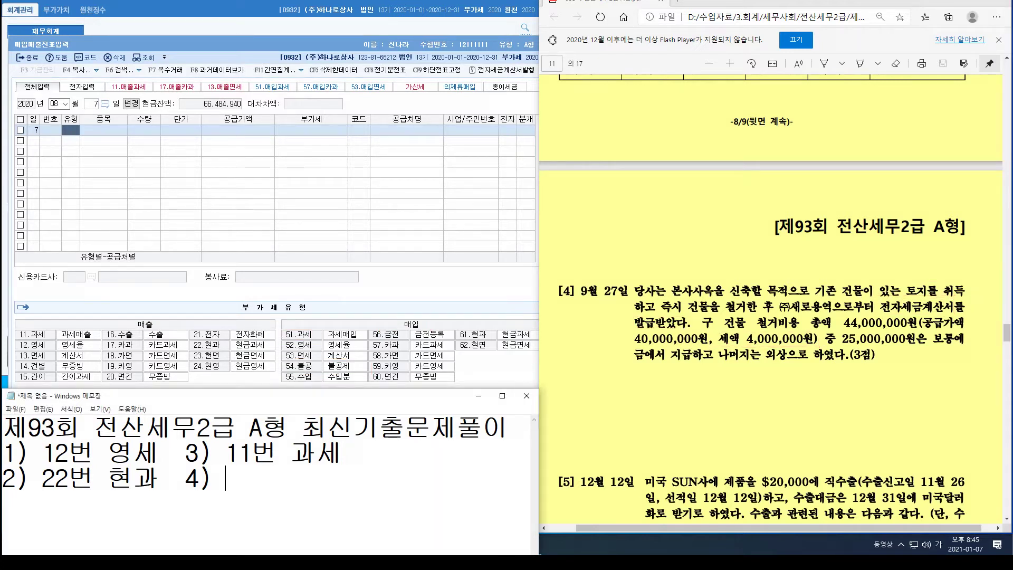
type("공 /")
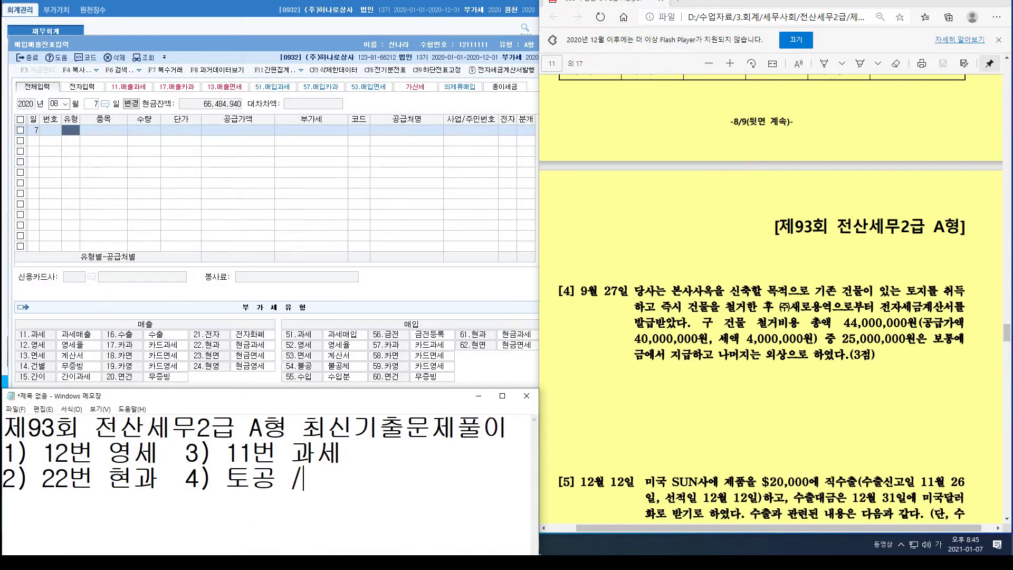
type(" 주임 ")
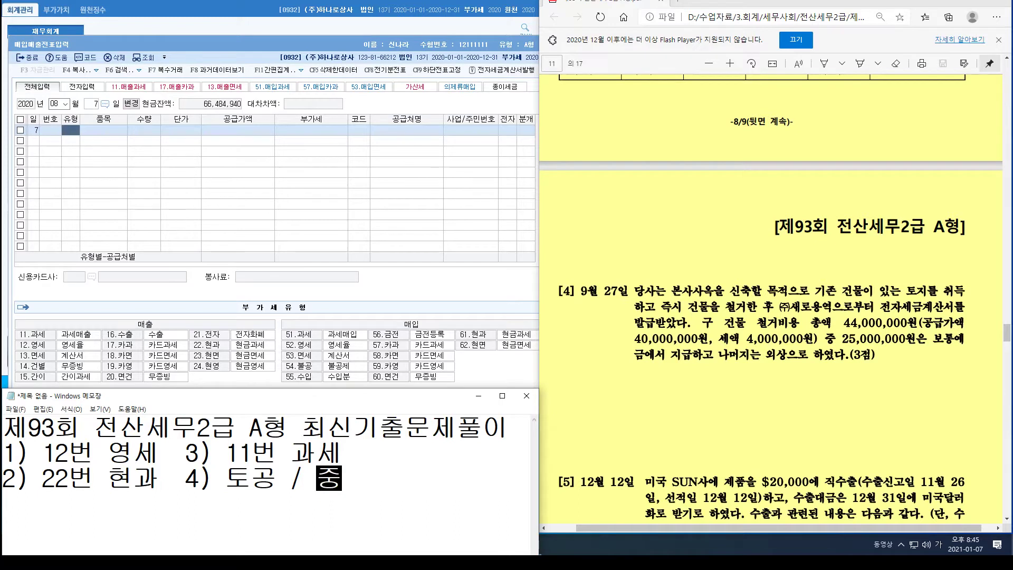
type("=")
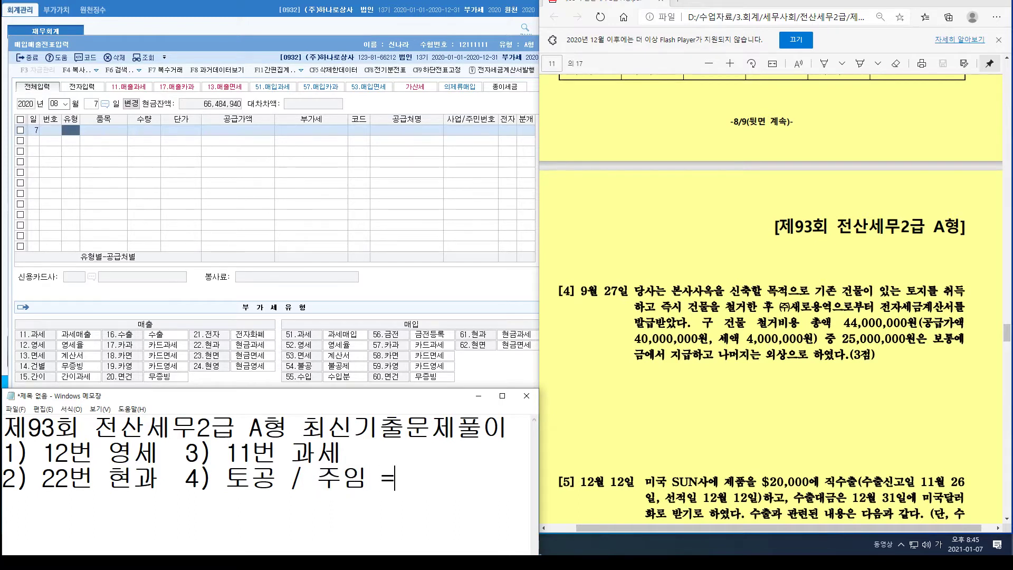
type("여면세")
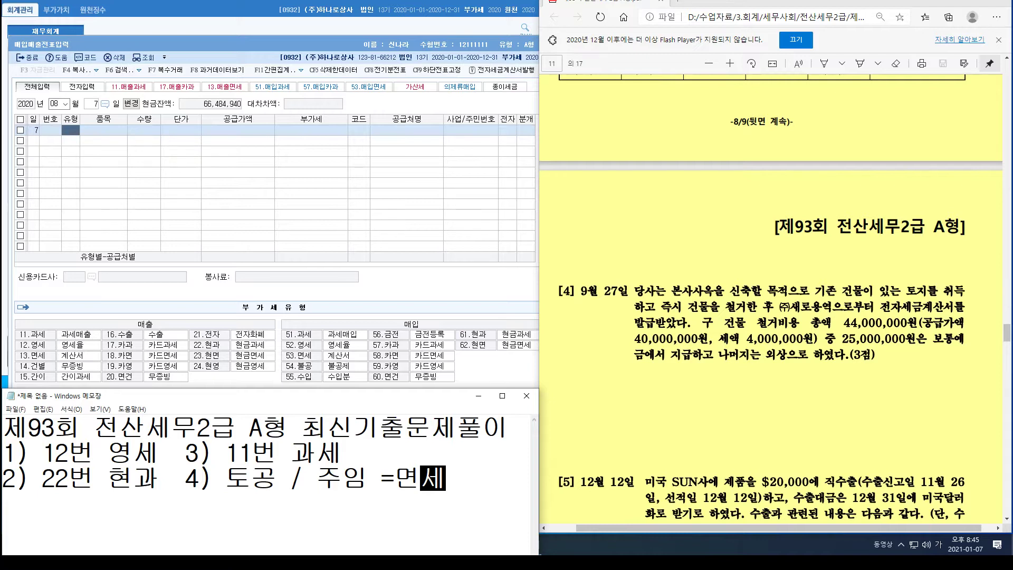
key("ctrl+shift+Left")
key("ctrl+shift+Left")
key("ctrl+shift+Left")
key("ctrl+shift+Left")
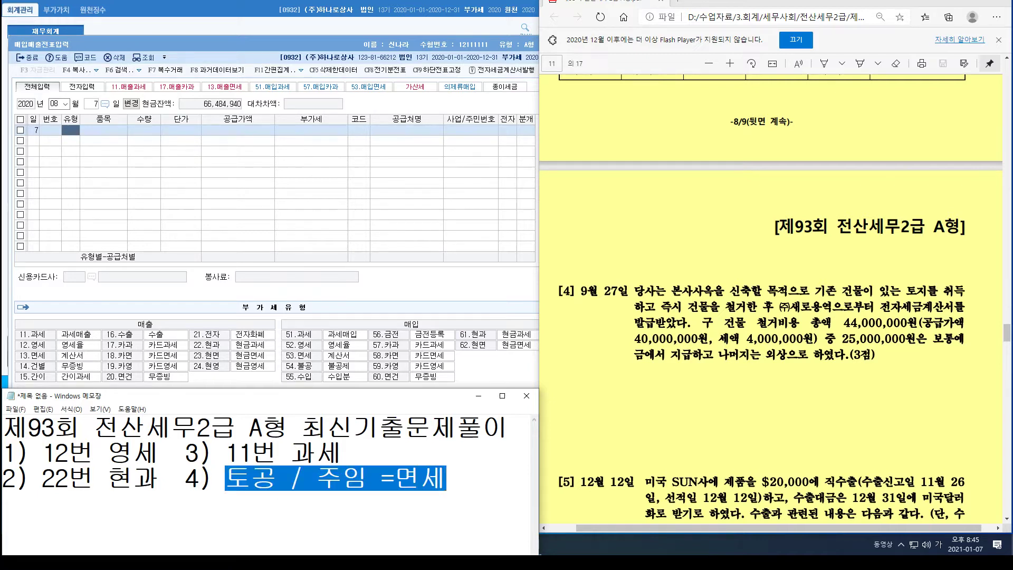
type("54번 부")
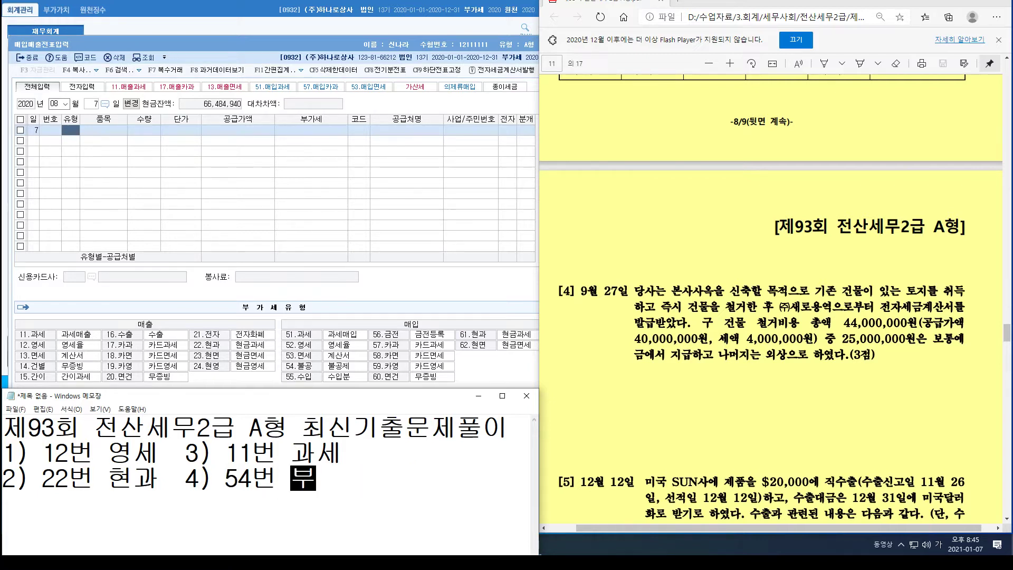
type("ㄹ공")
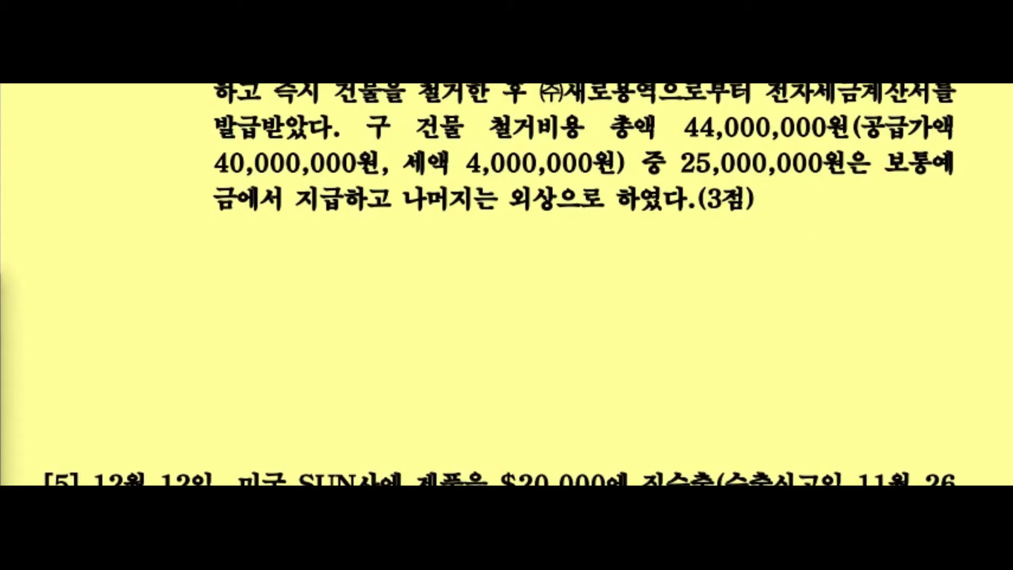
Step: Highlight 직수출 in question [5], scroll back to question [1], and bring KcLep's voucher screen forward
scroll(507, 285, "down", 5)
left_click_drag(643, 170, 716, 170)
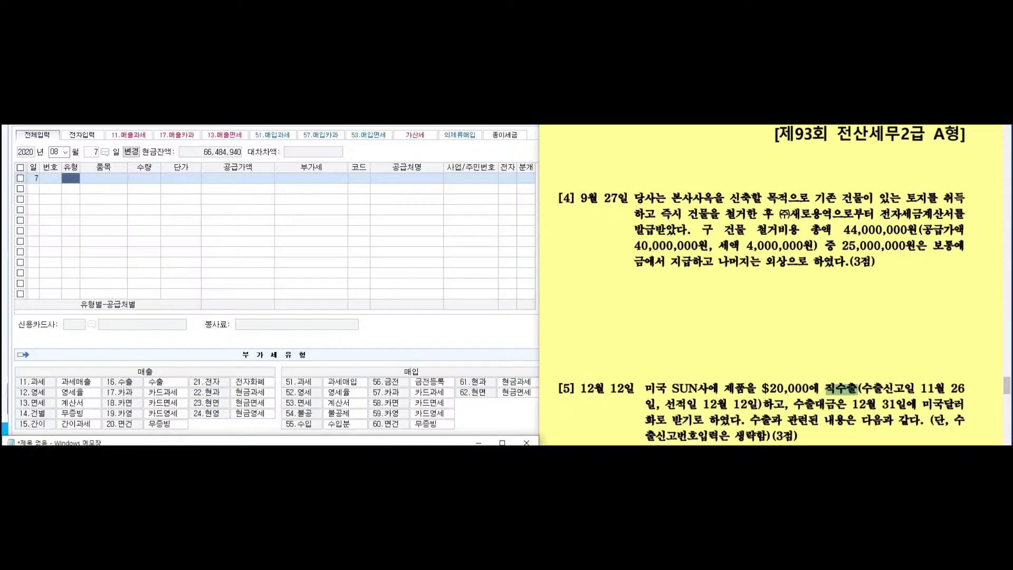
scroll(771, 285, "up", 12)
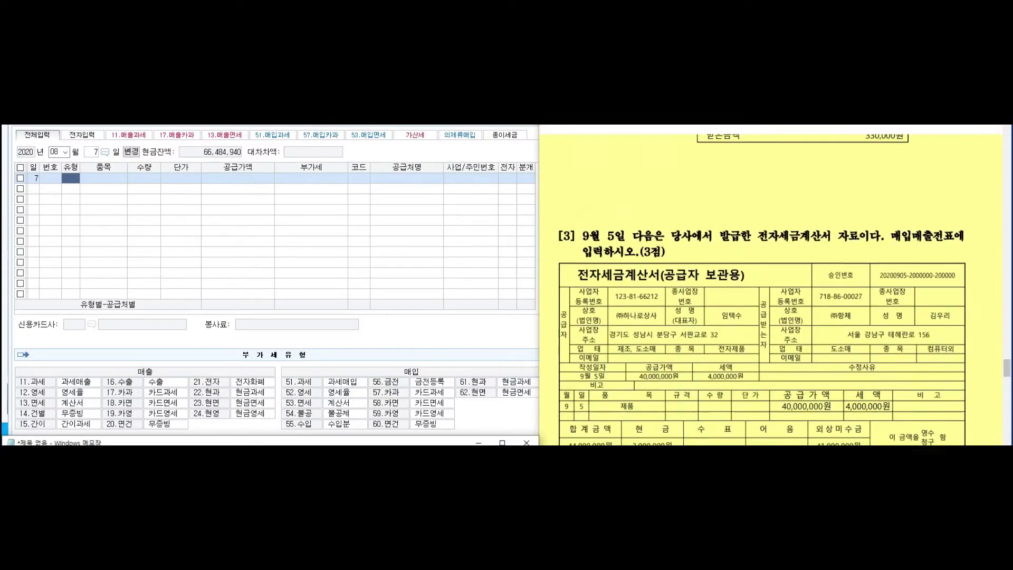
scroll(770, 285, "up", 8)
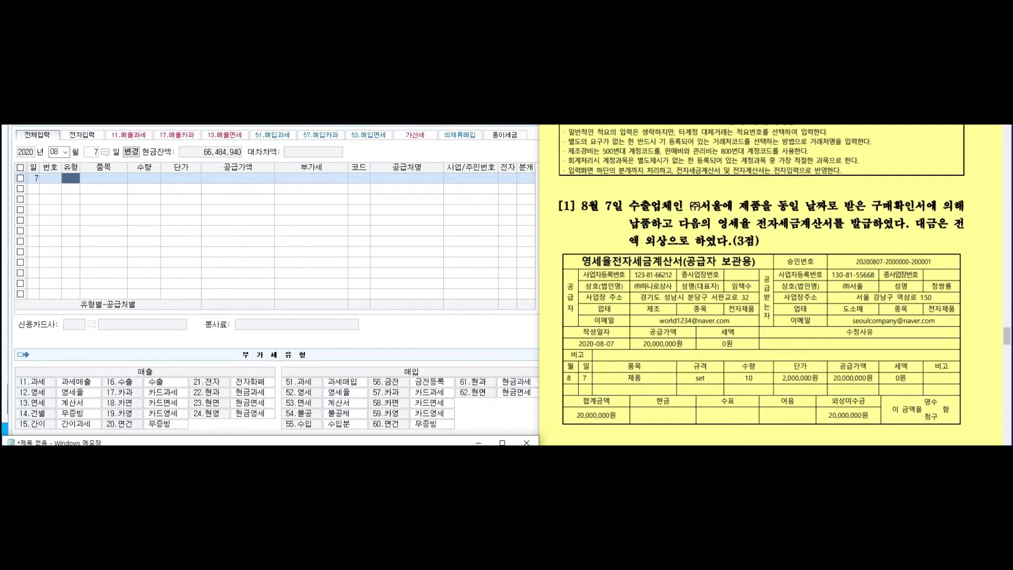
key("alt+Tab")
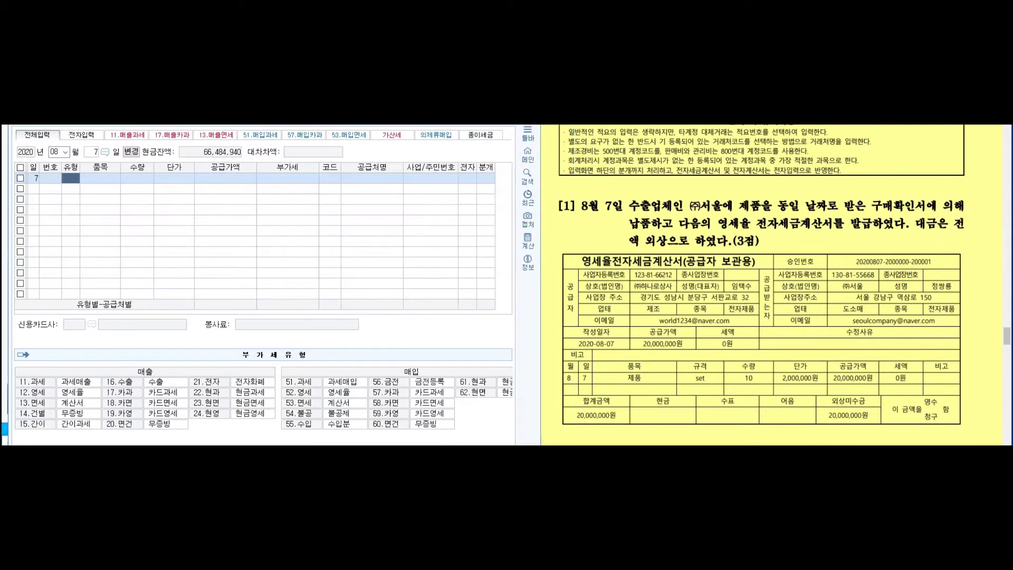
Step: Enter a type 12 sale of 10 제품 at 2,000,000 to (주)서울 as an electronic invoice
type("12")
key("Return")
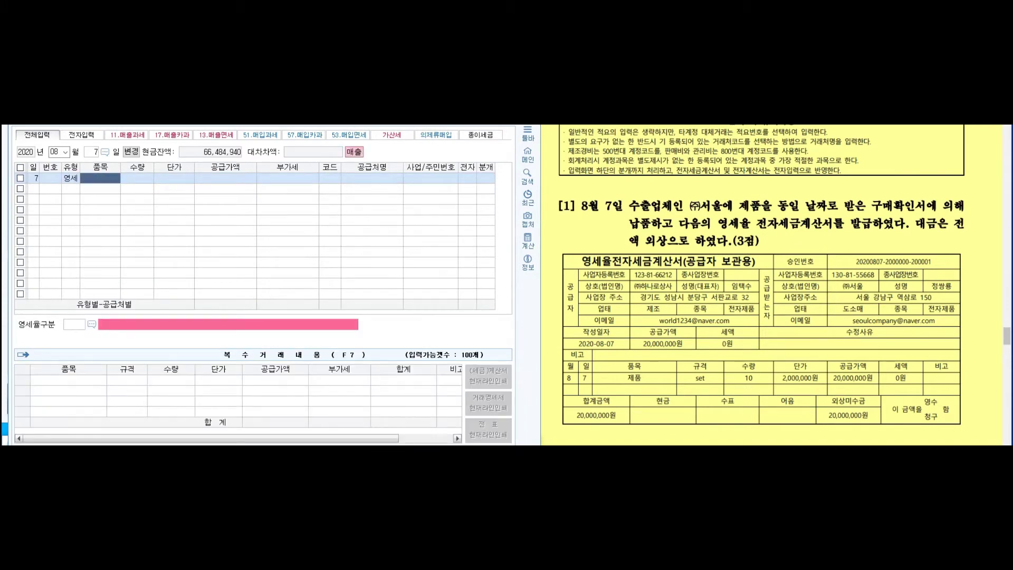
type("제품")
key("Return")
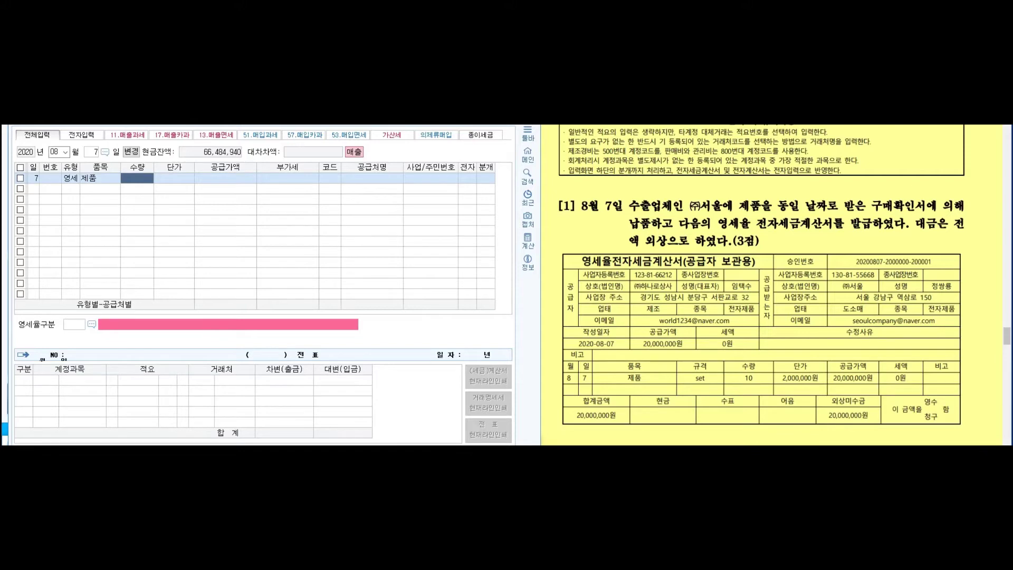
type("10")
key("Return")
type("2000000")
key("Return")
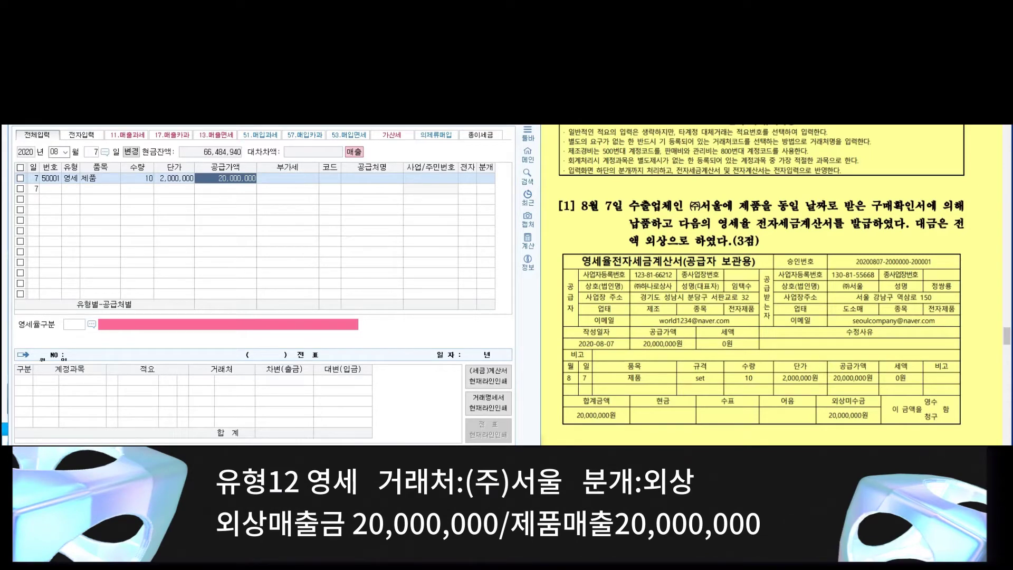
key("Return")
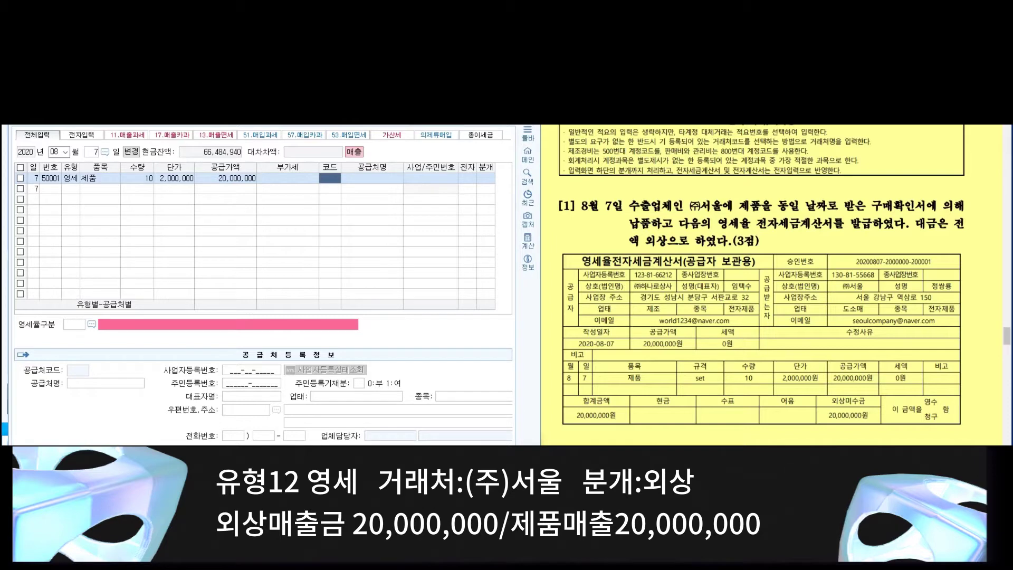
type("서울")
key("Return")
key("Return")
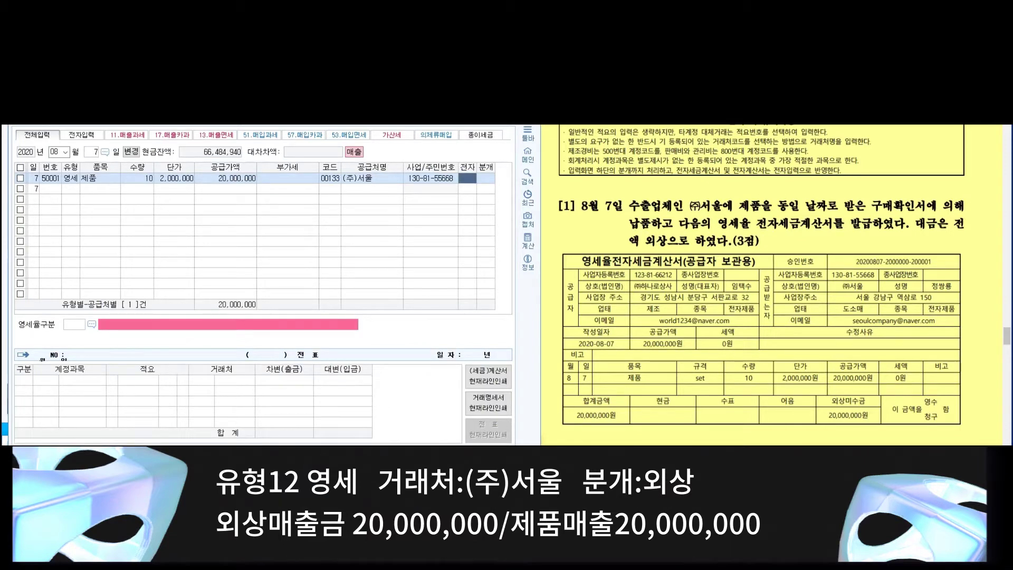
type("1")
key("Return")
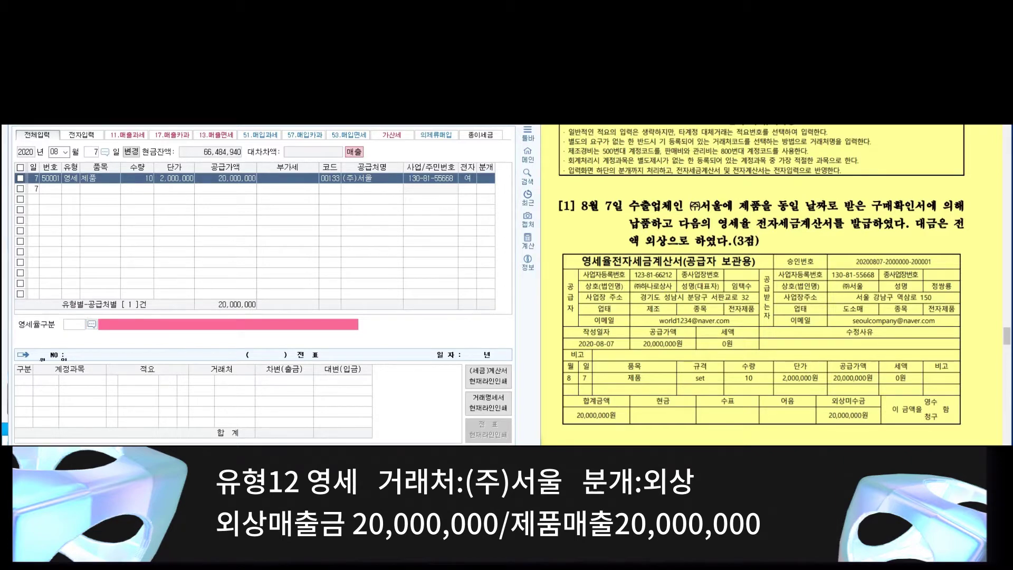
Step: Set zero-rate category 3 (purchase-confirmation supply) and journal the sale as credit (외상)
left_click(92, 324)
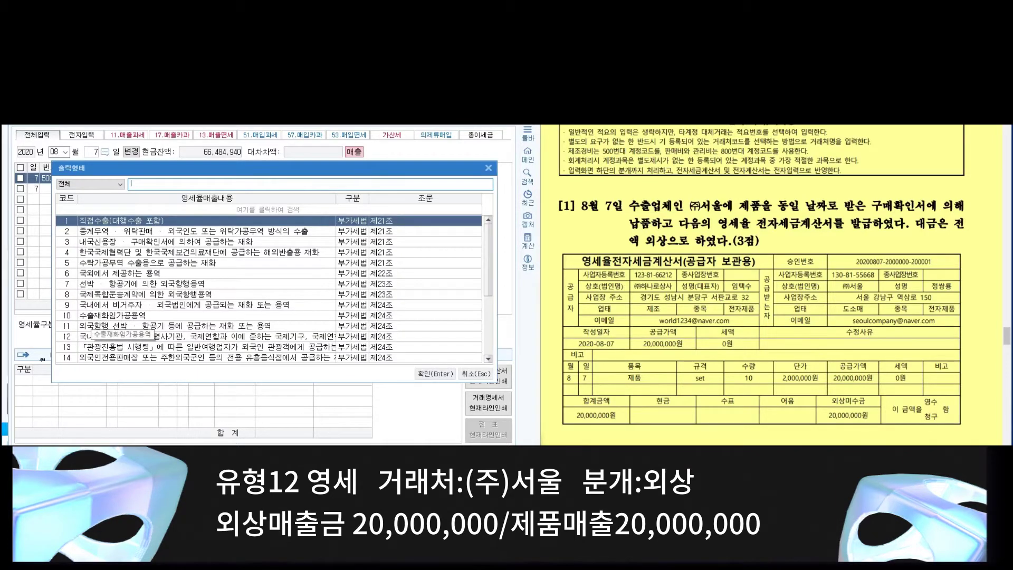
left_click(168, 242)
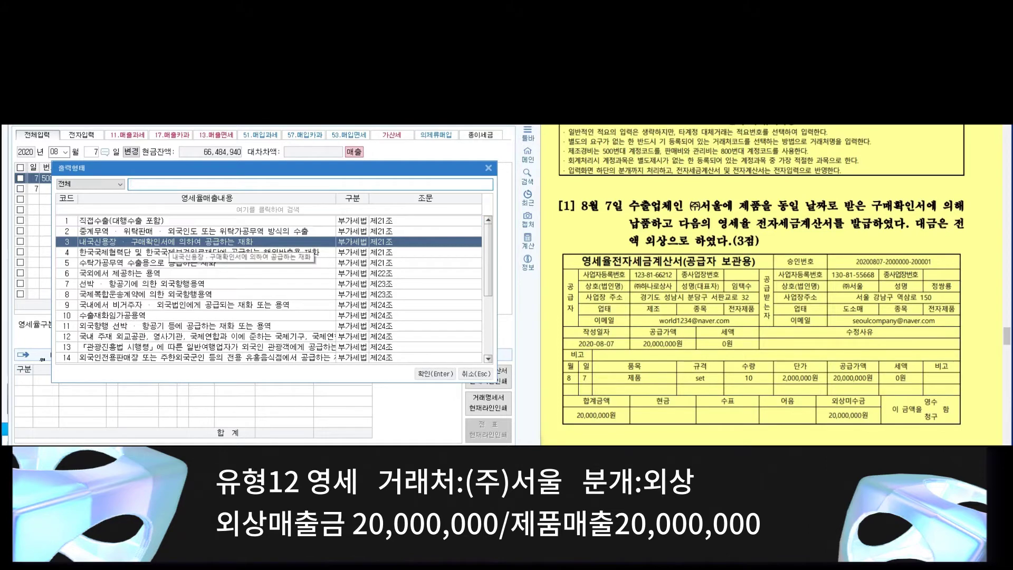
left_click(434, 373)
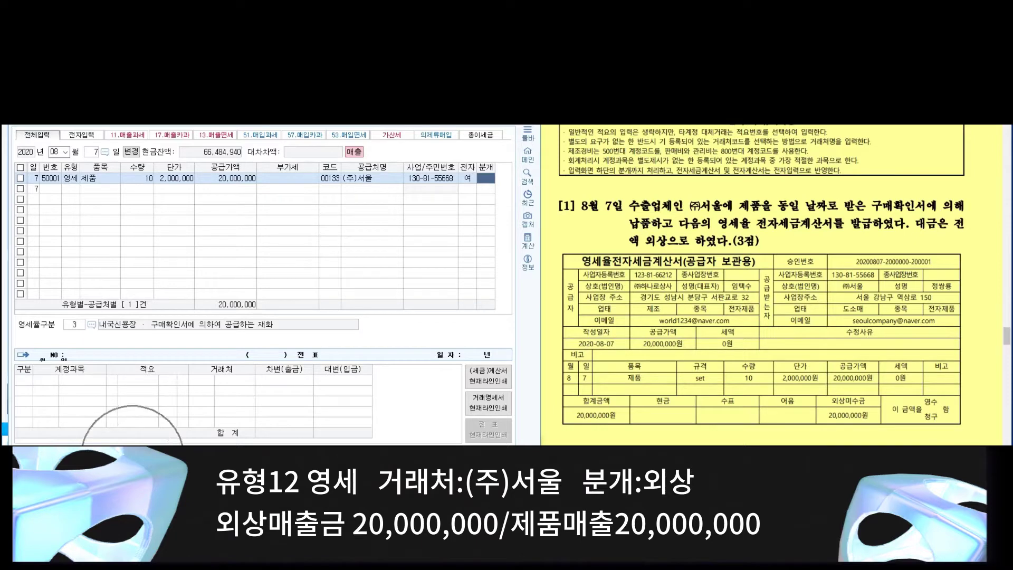
type("2")
key("Return")
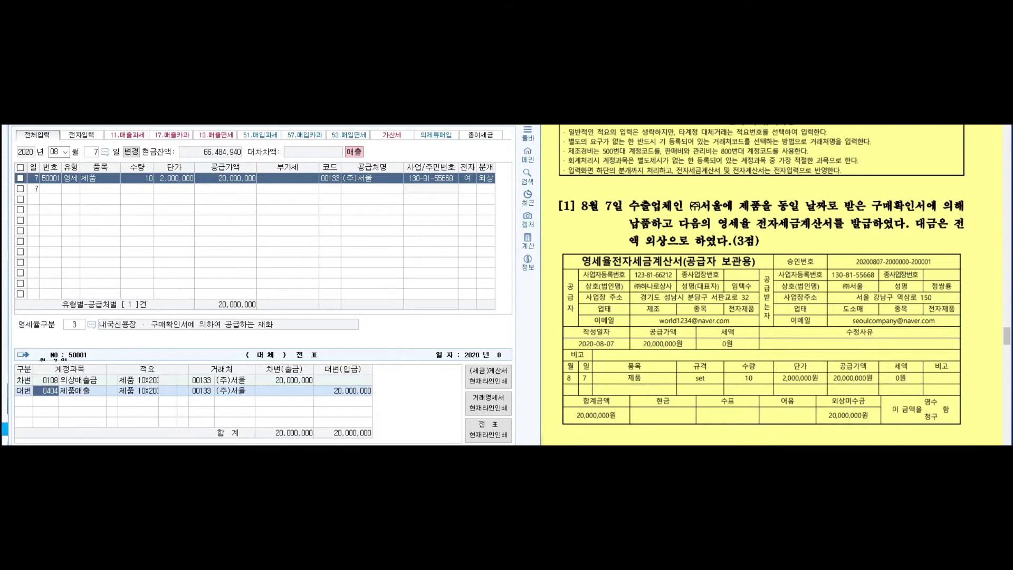
scroll(771, 284, "down", 8)
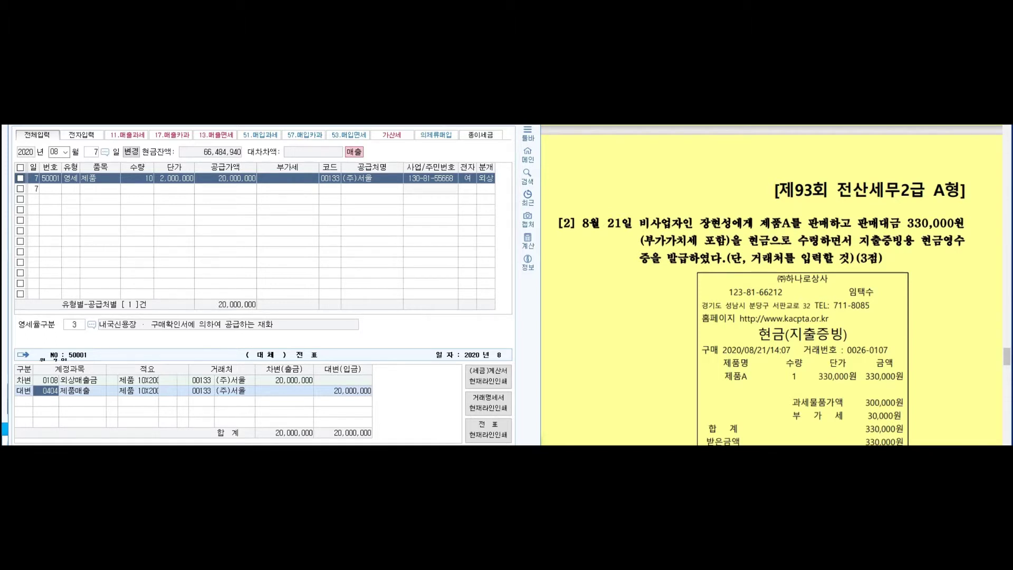
Step: Start an August 21 type 22 (현과) entry for 제품A with a 300,000 supply amount
key("Escape")
type("21")
key("Return")
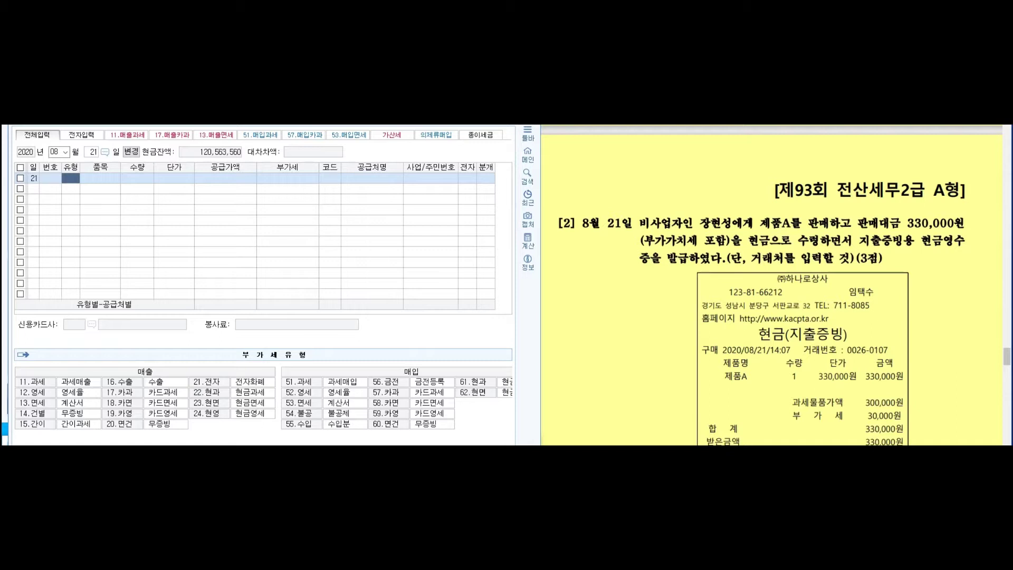
type("22")
key("Return")
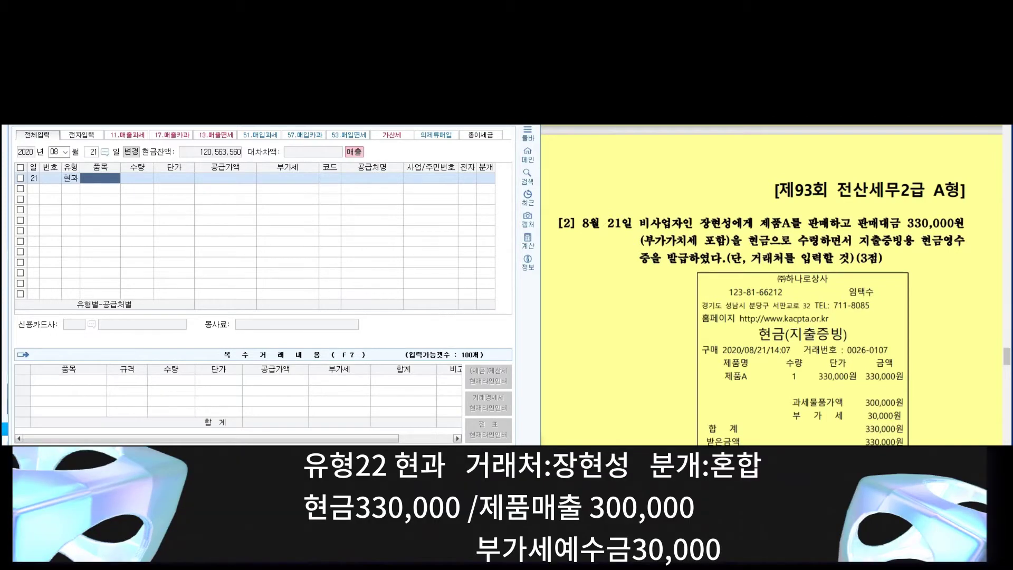
type("제품ㅅ")
key("Return")
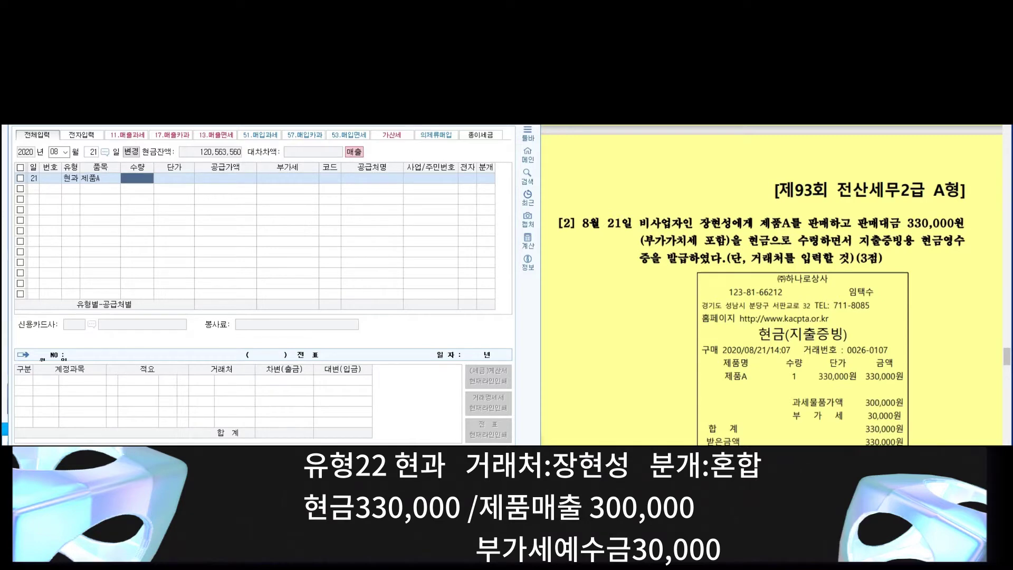
key("Return")
key("Return")
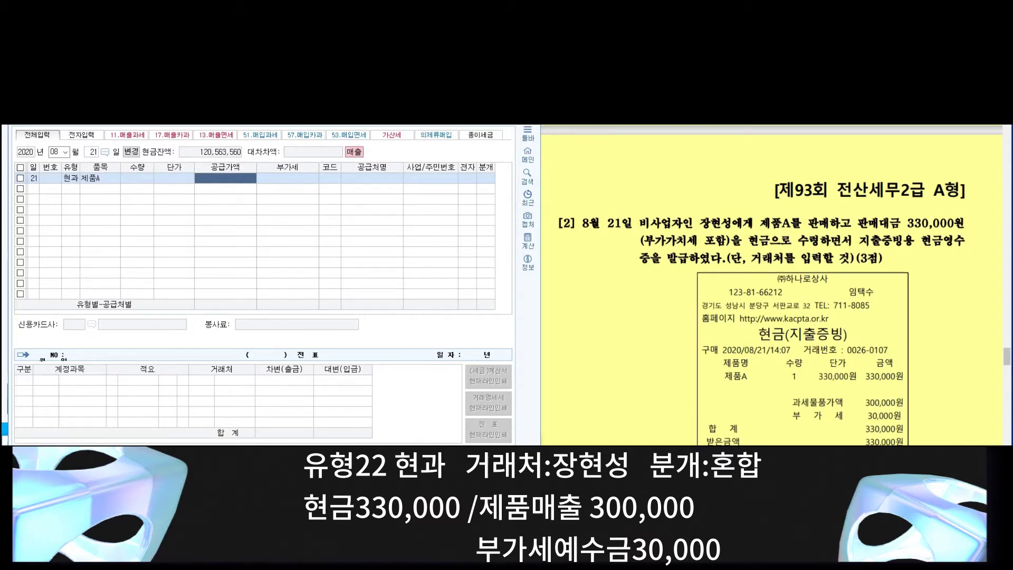
type("300000")
key("Return")
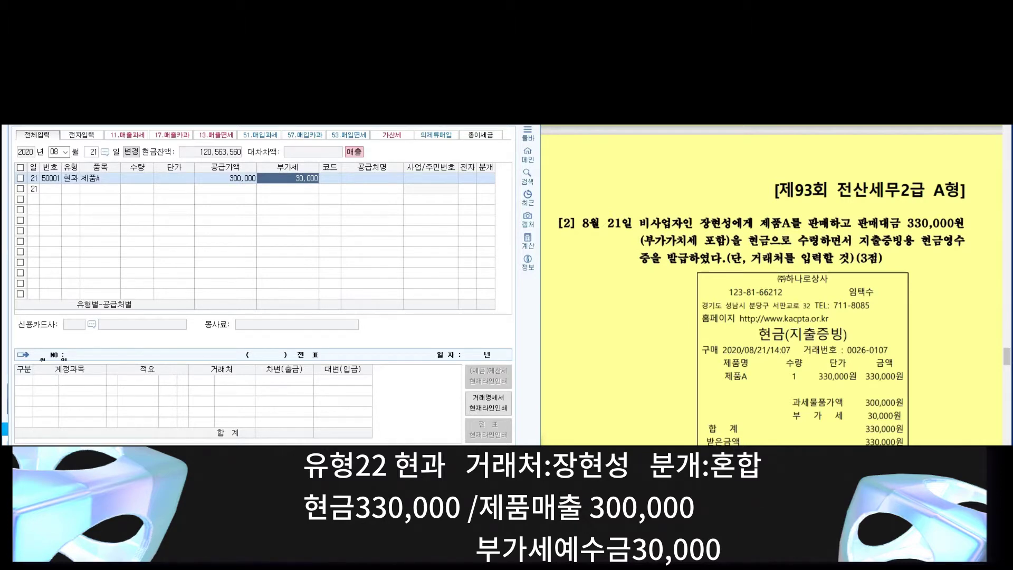
Step: Assign the individual customer via code search and journal the sale as cash (1)
left_click(330, 178)
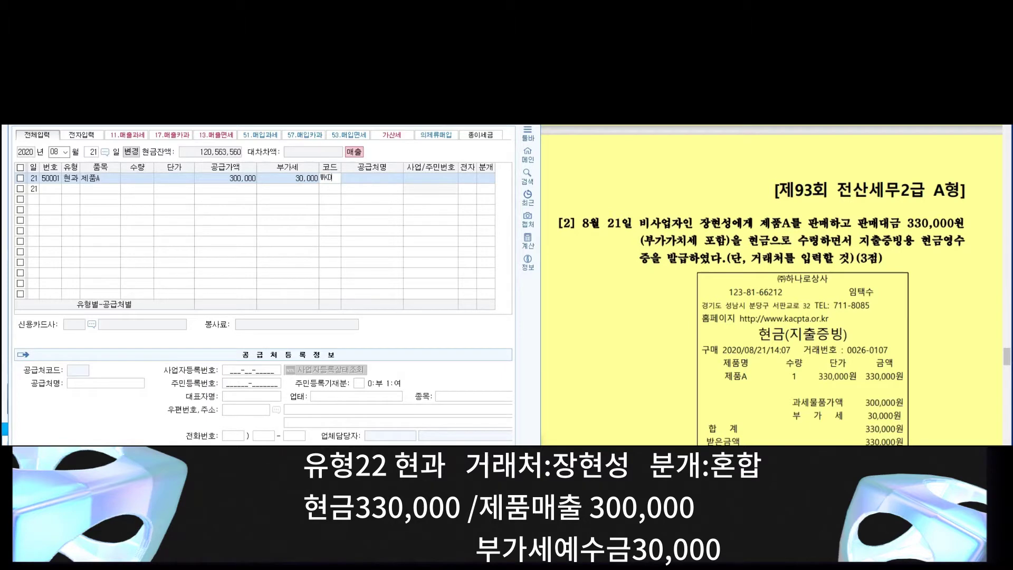
key("Return")
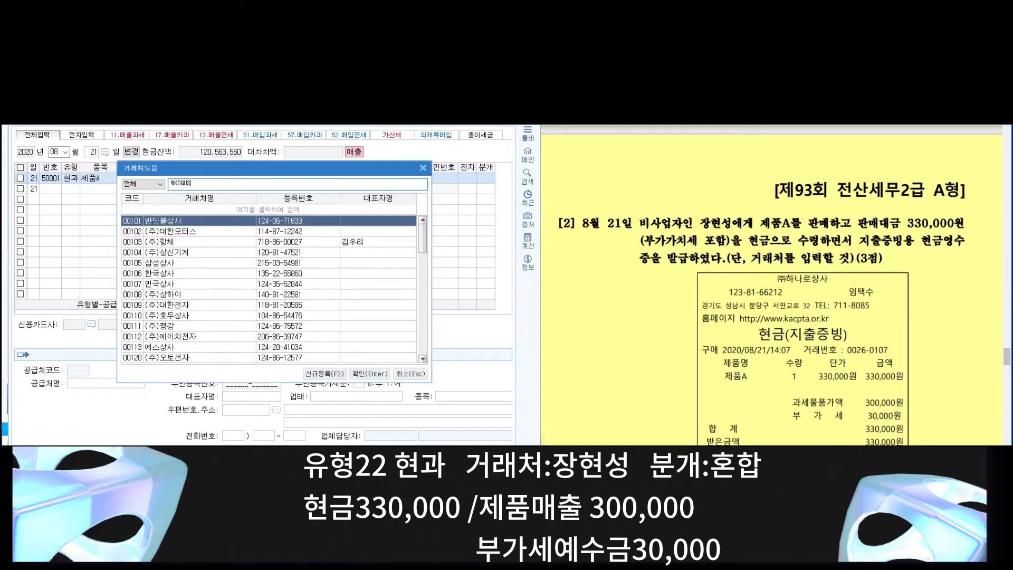
key("Escape")
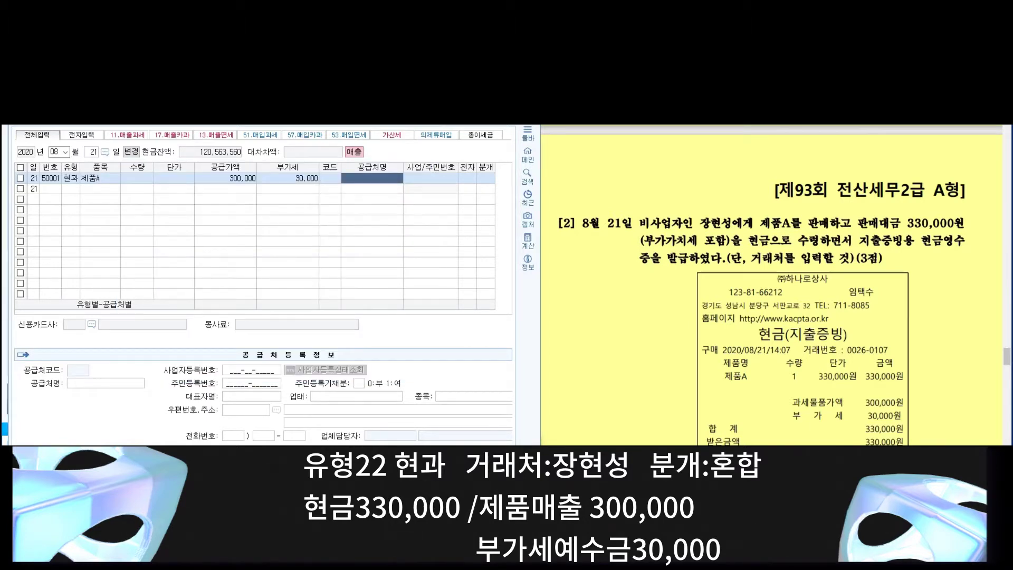
left_click(330, 178)
key("Return")
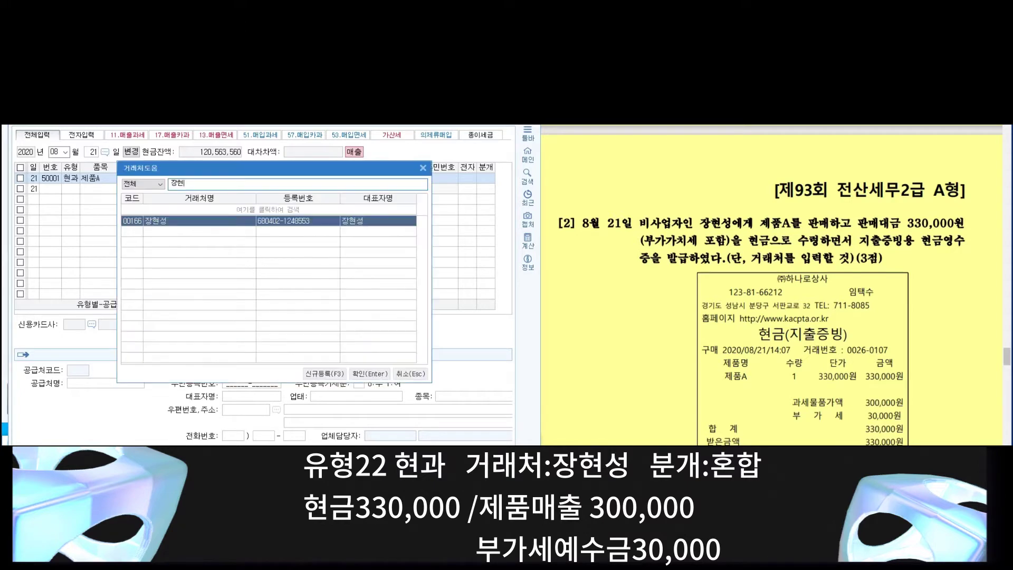
key("Return")
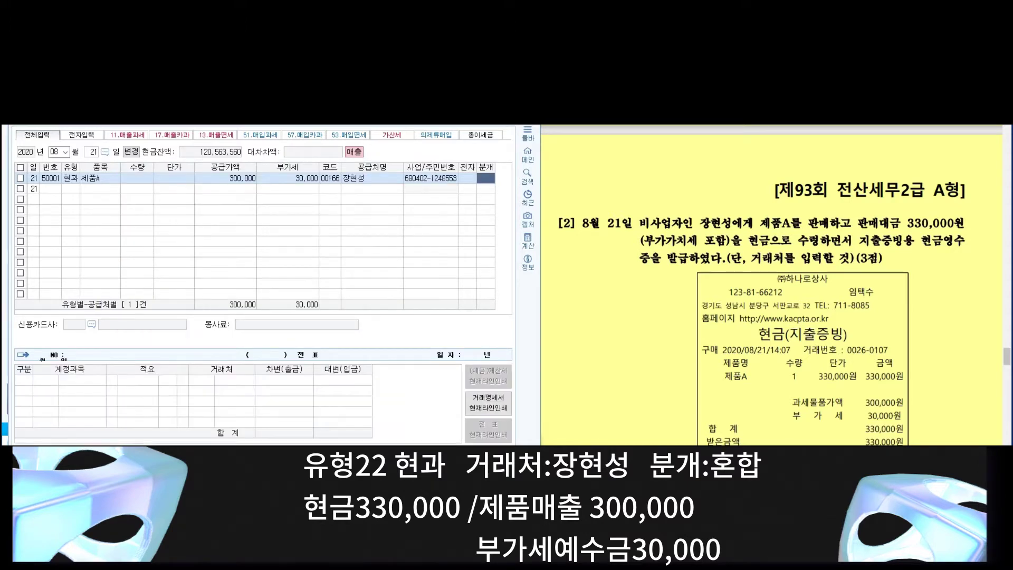
type("1")
key("Return")
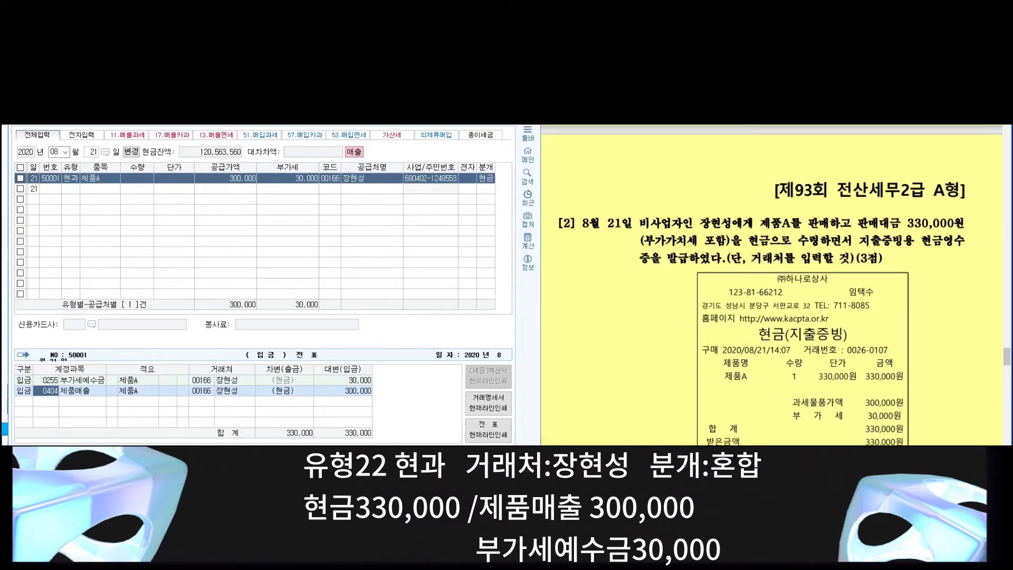
scroll(772, 285, "down", 5)
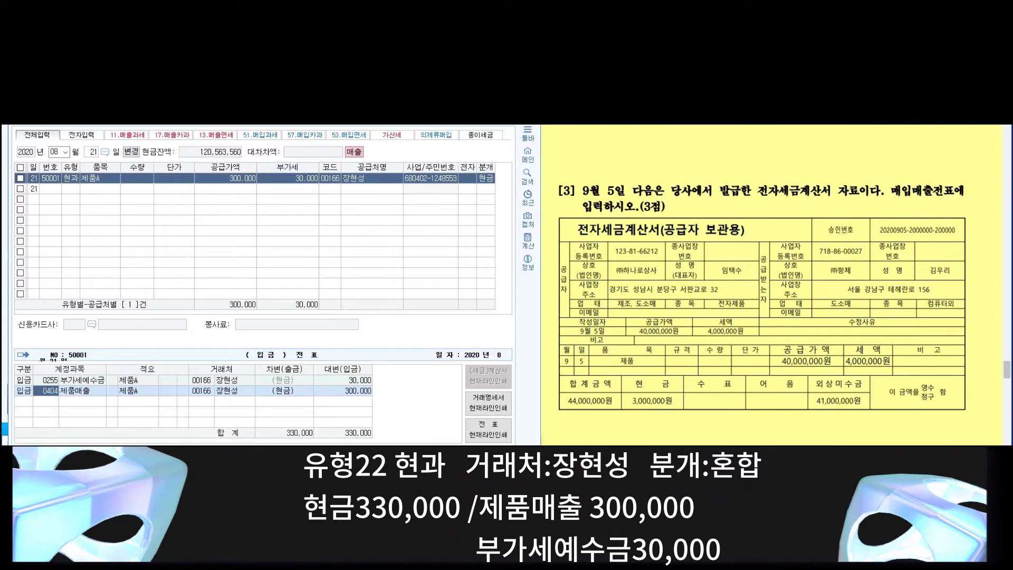
Step: Start a September 5 type 11 taxable sale of 제품 with 40,000,000 supply
left_click(54, 151)
type("09")
key("Return")
type("5")
key("Return")
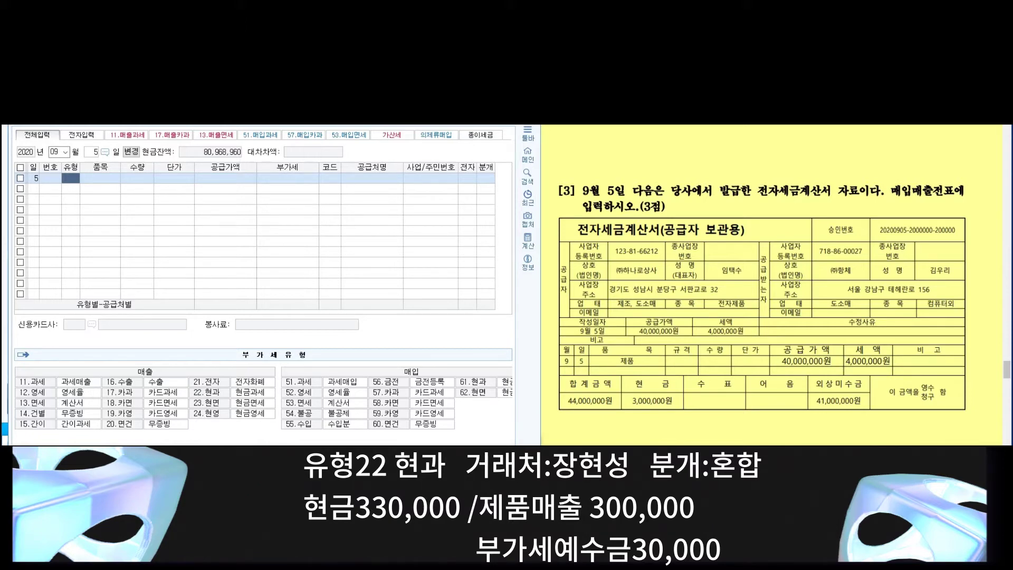
type("11")
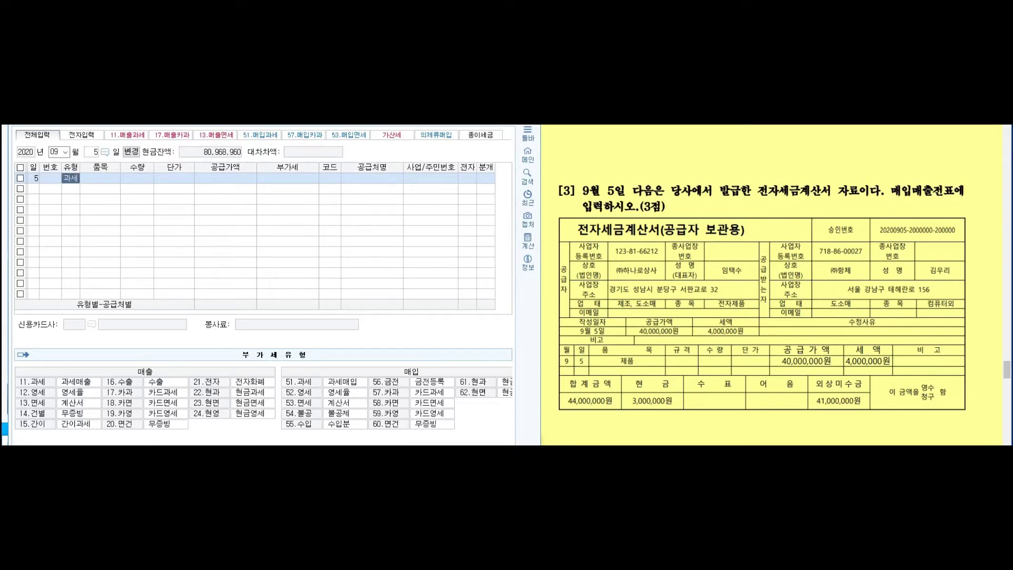
key("Return")
type("제품")
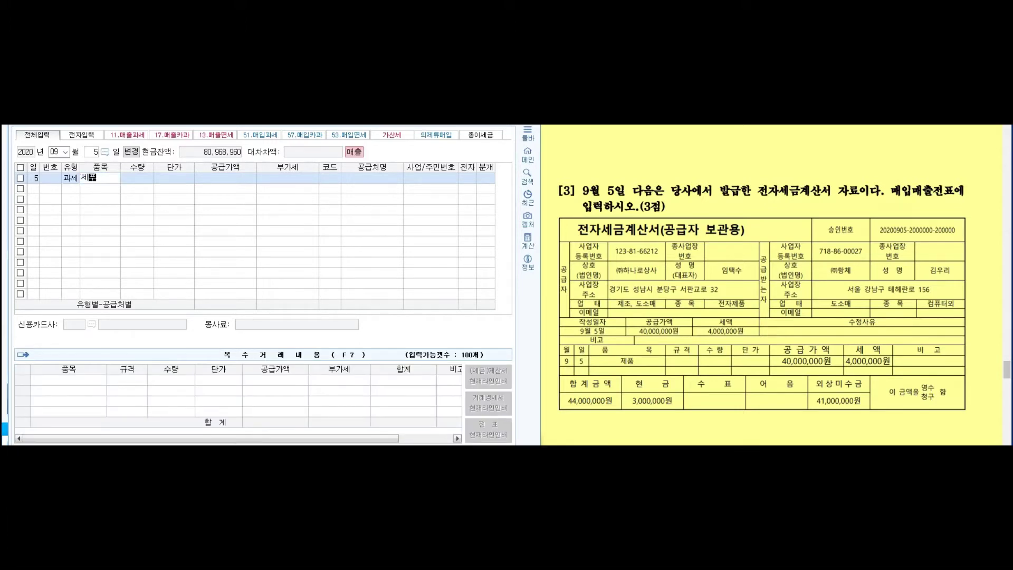
key("Return")
key("Return")
key("Return")
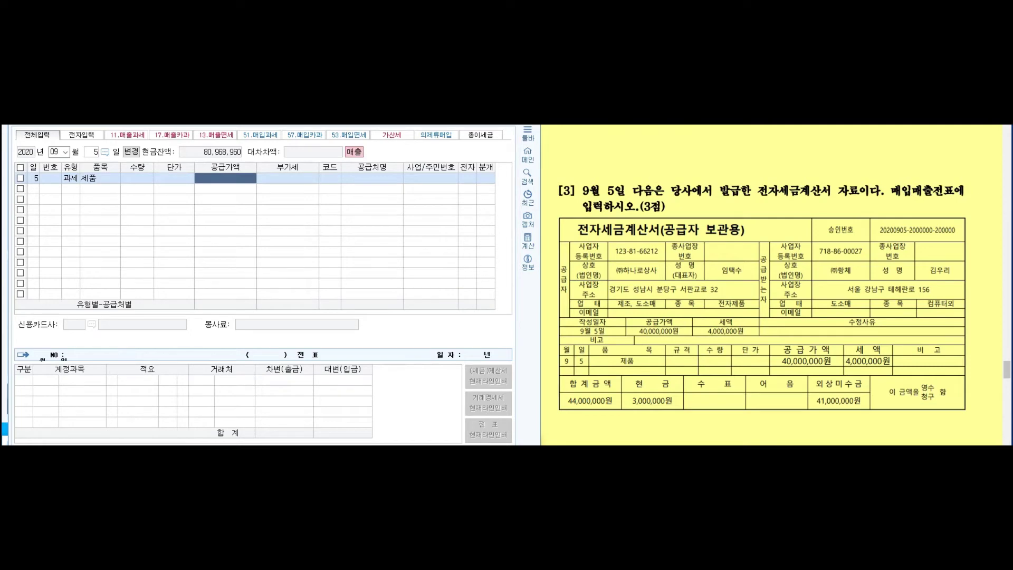
type("40000000")
key("Return")
key("Return")
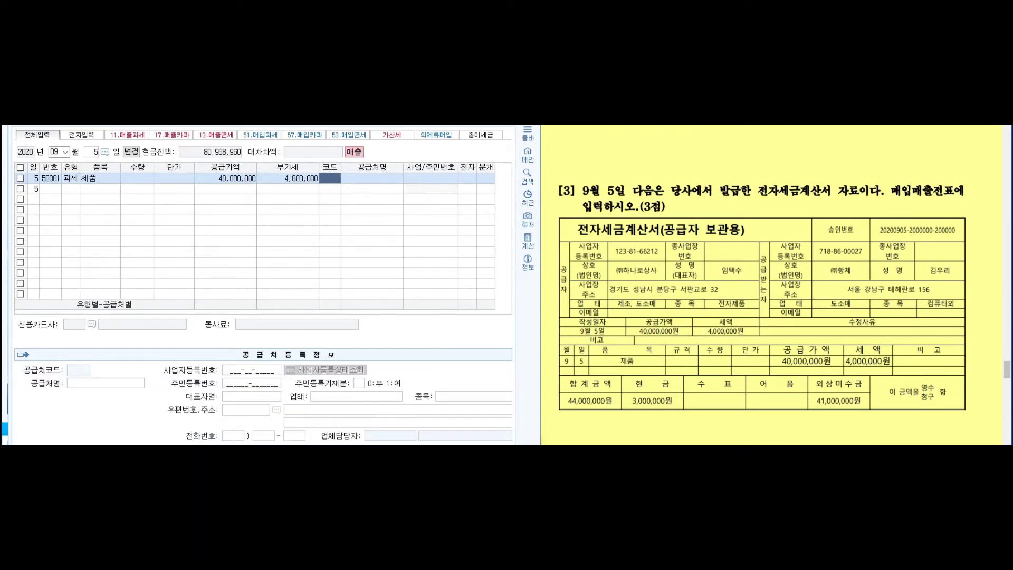
Step: Set customer (주)항체, electronic invoice 1, and a mixed (3) journal entry
type("항체")
key("Return")
key("Return")
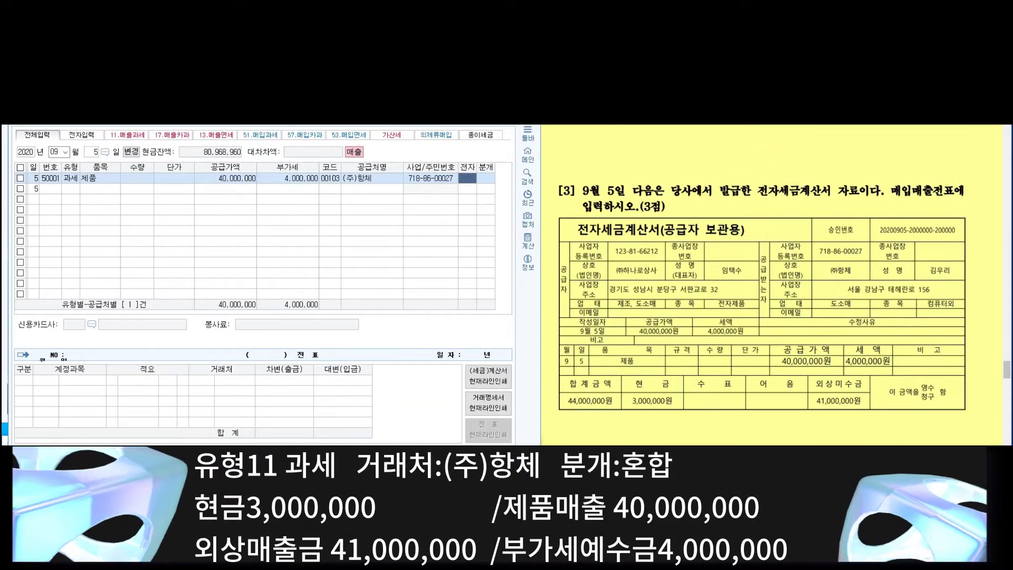
type("1")
key("Return")
type("3")
key("Return")
key("Return")
key("Return")
key("Return")
Step: Add debit lines for 현금 (101) 3,000,000 and 외상매출금 (108) for the remainder
key("Return")
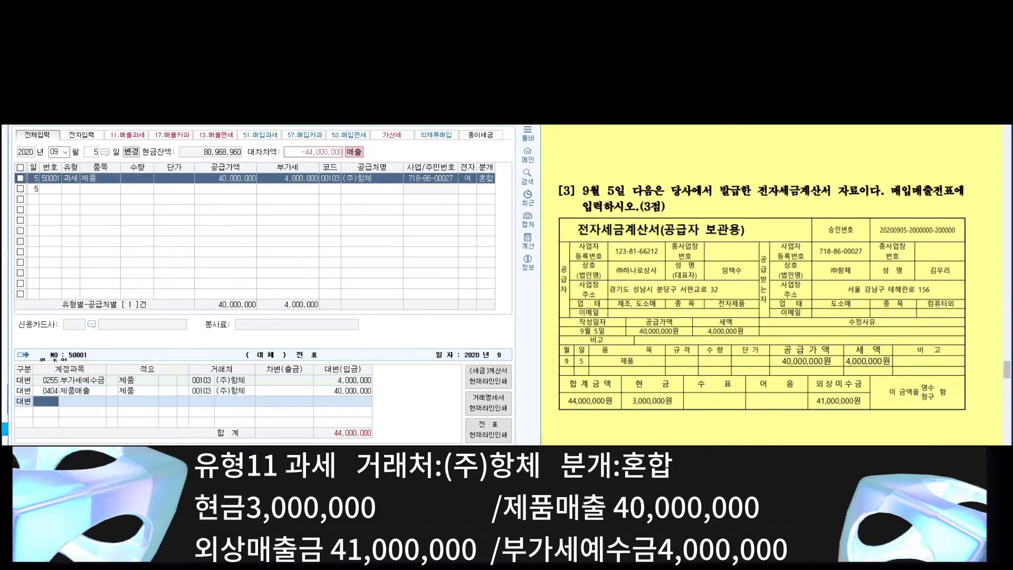
left_click(24, 401)
type("3")
key("Return")
type("101")
key("Return")
key("Return")
key("Return")
type("3000000")
key("Return")
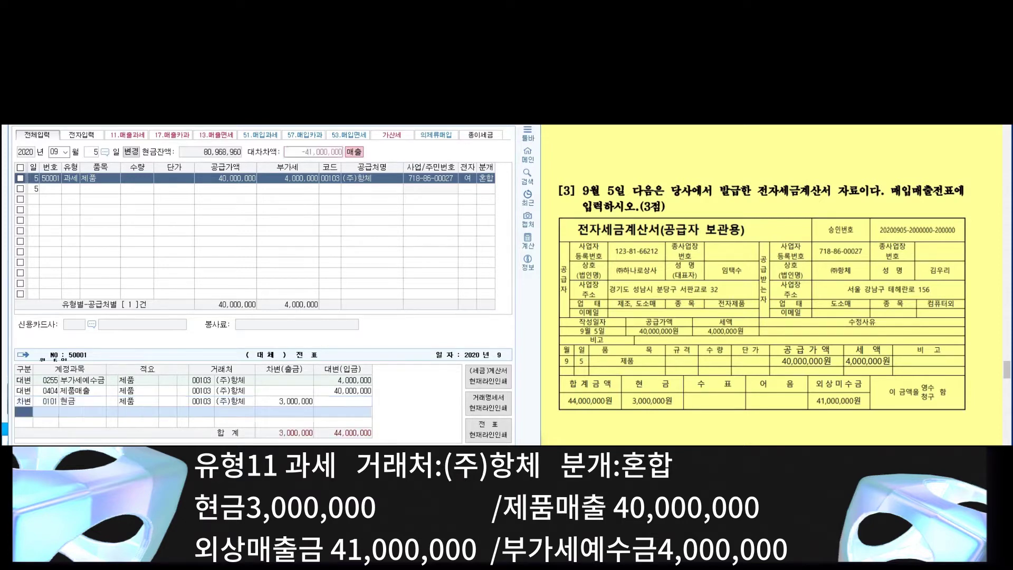
type("3")
key("Return")
type("108")
key("Return")
key("Return")
key("Return")
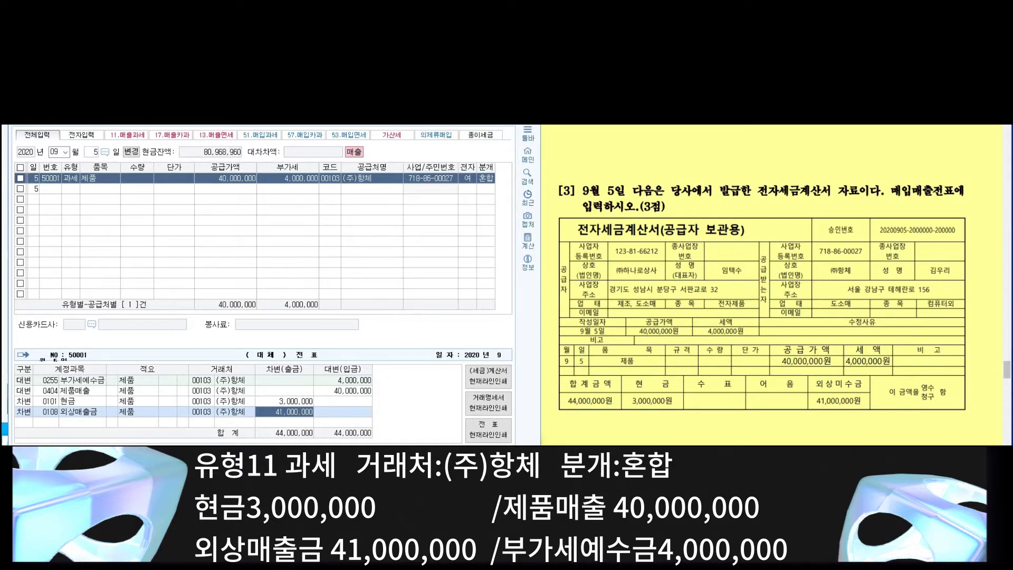
scroll(772, 285, "down", 10)
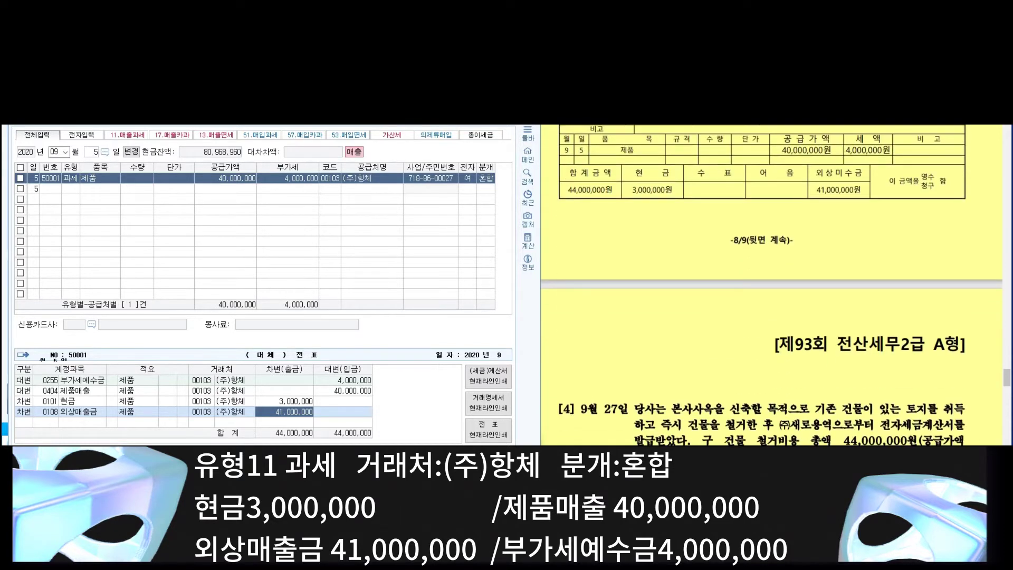
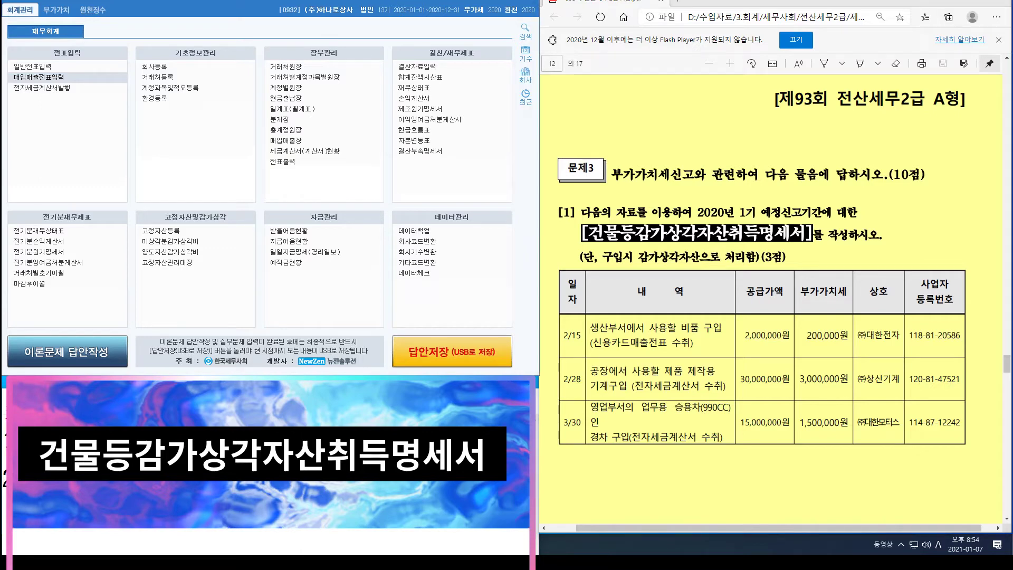
Step: Read Problem 3's purchase data and switch KcLep to the 부가가치 VAT menus
scroll(678, 338, "up", 5)
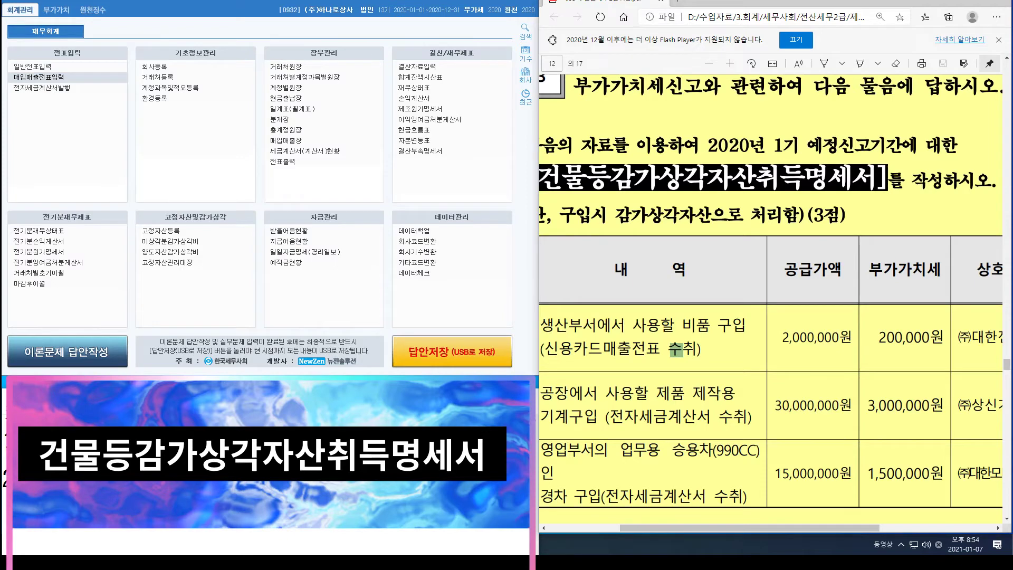
left_click_drag(750, 528, 710, 528)
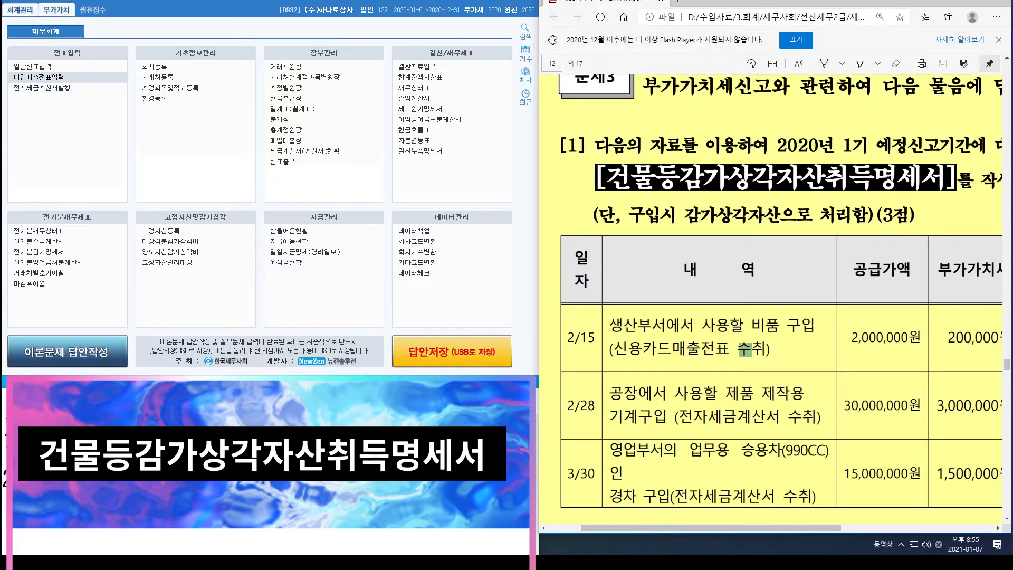
left_click(55, 9)
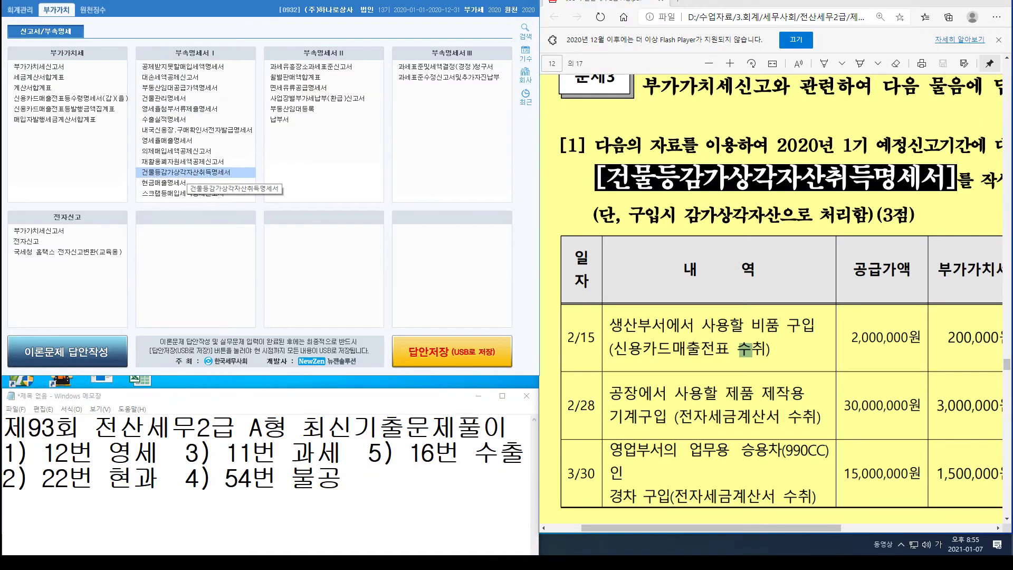
Step: Open 건물등감가상각자산취득명세서 for January–March 2020, the 1기 예정 period
left_click(184, 173)
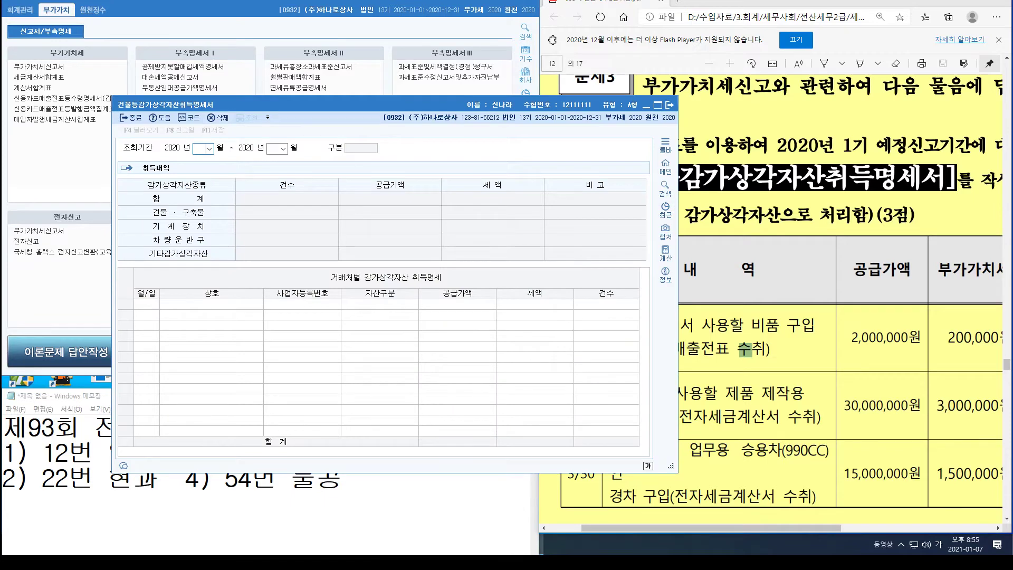
left_click_drag(291, 104, 203, 85)
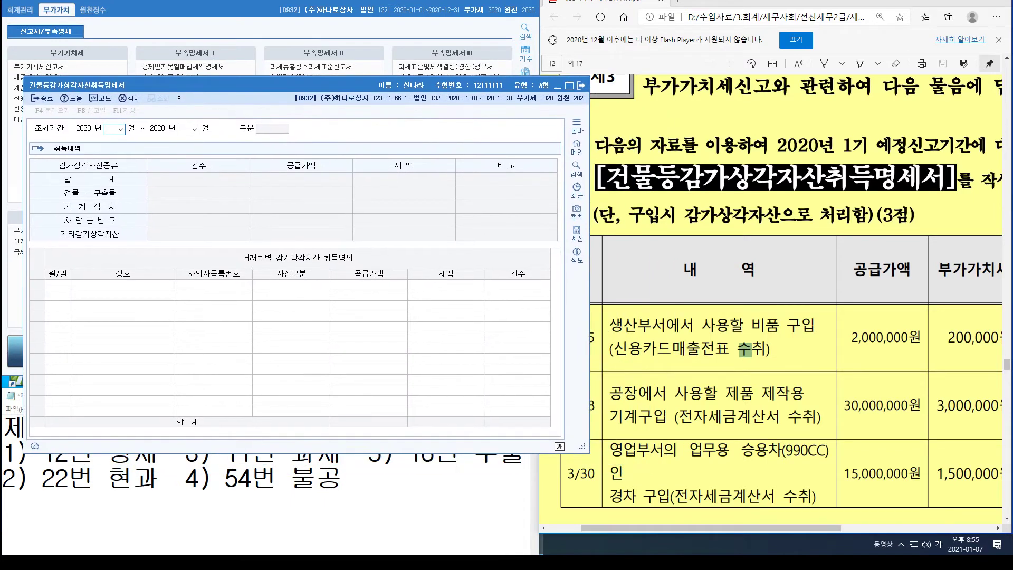
left_click(746, 350)
scroll(697, 149, "down", 2)
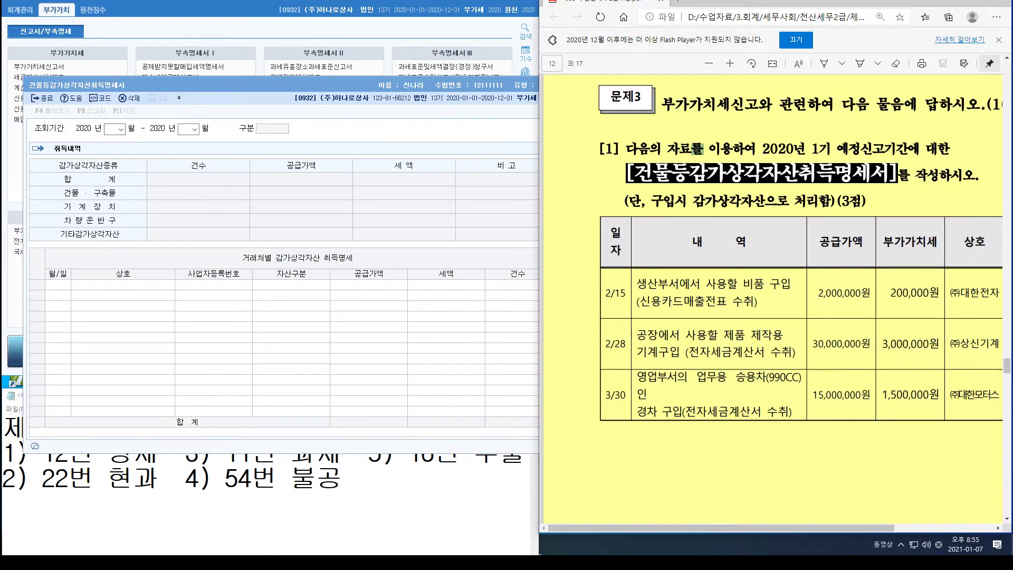
left_click(114, 129)
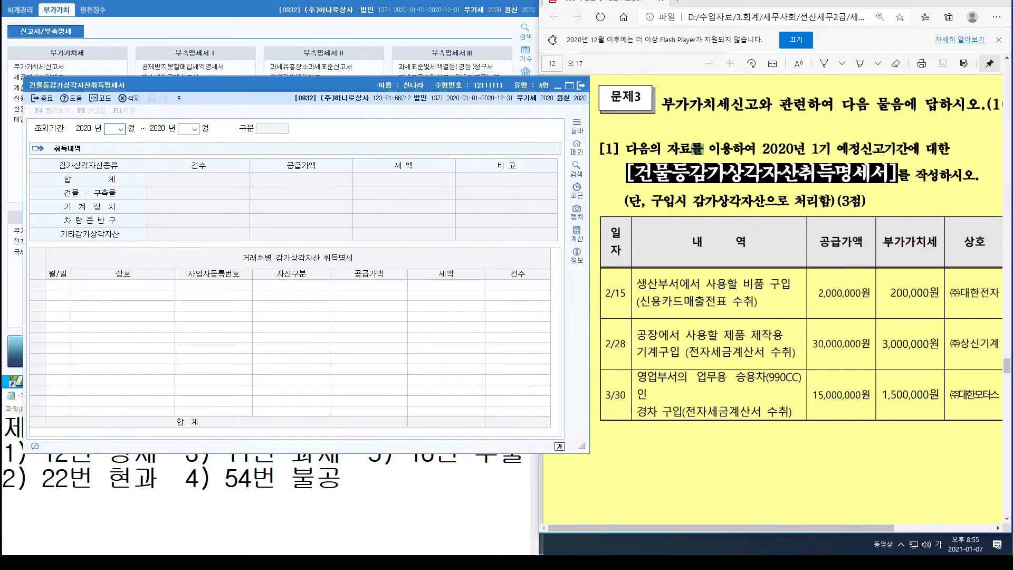
type("03")
key("Return")
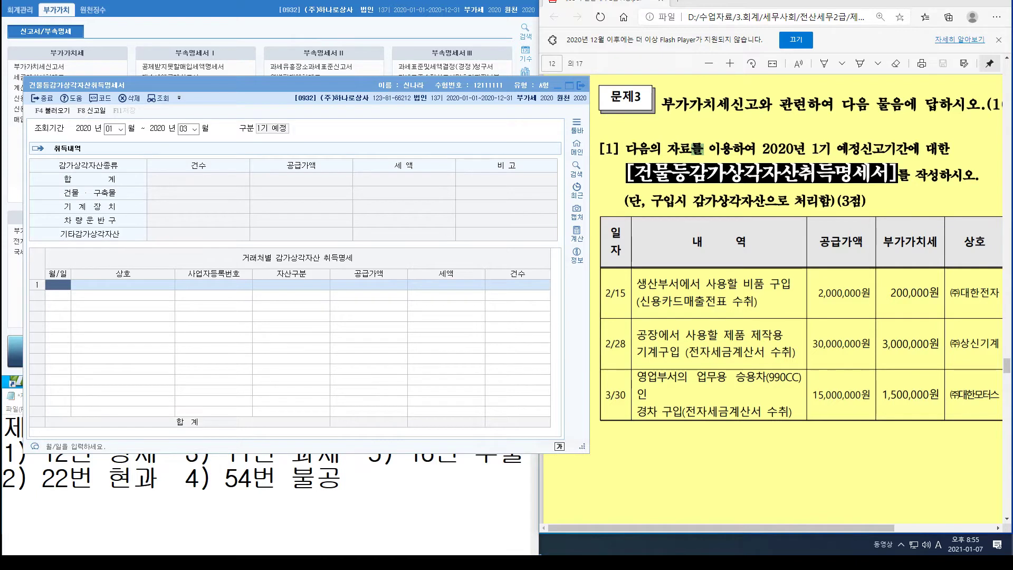
Step: Start row 1 with date 02-15 and supplier (주)대한전자
left_click(51, 286)
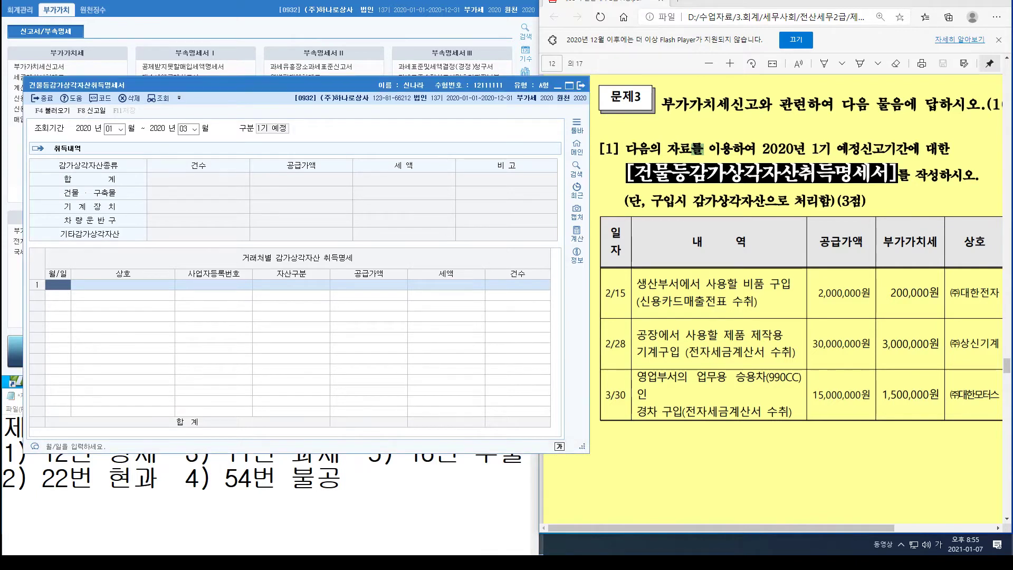
type("01-")
key("Return")
type("02-15")
key("Return")
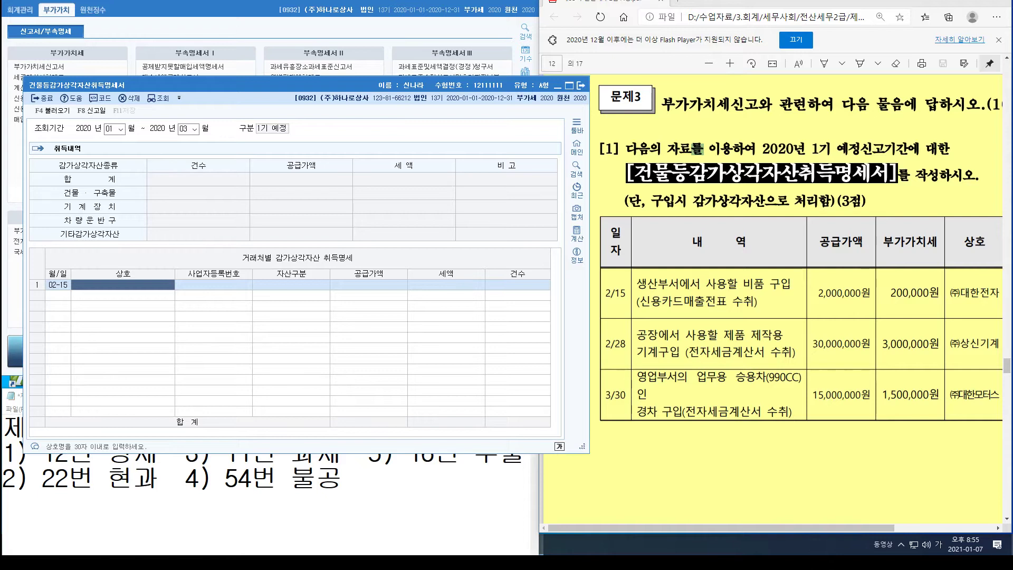
type("(주")
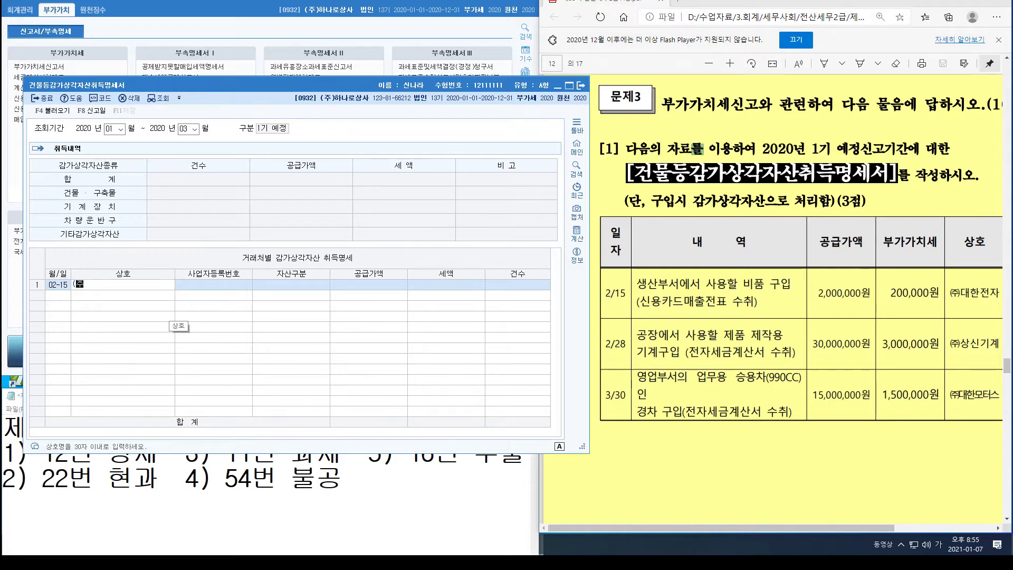
type(")대한전자")
key("Return")
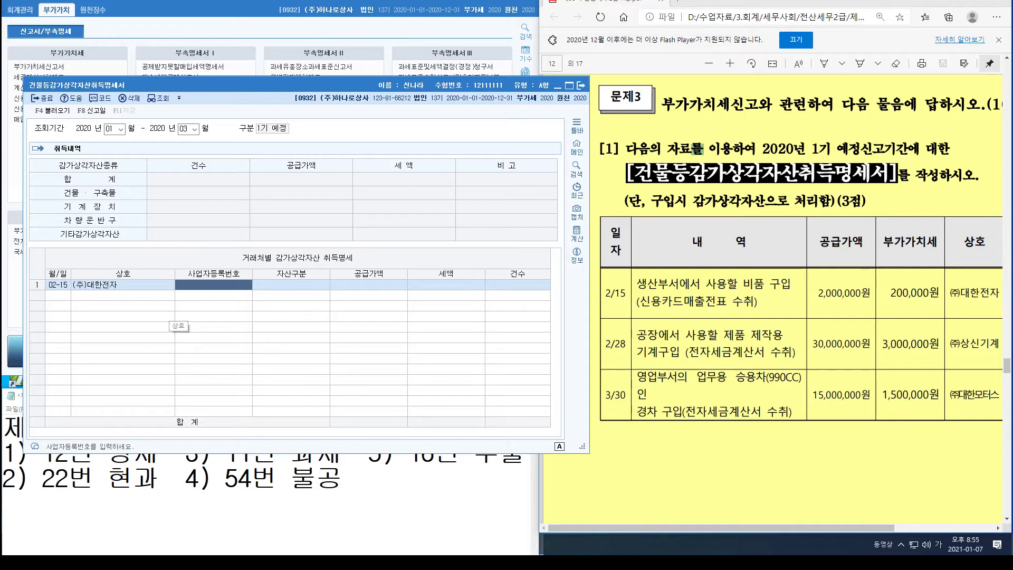
left_click_drag(722, 528, 802, 528)
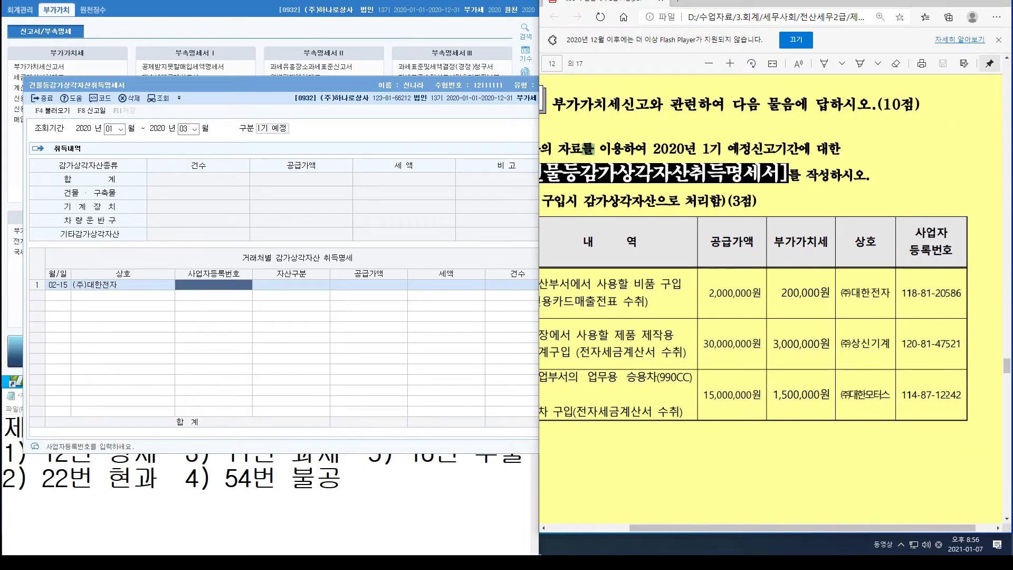
Step: Add the supplier's registration number, asset type 4:기타, and 2,000,000 supply value with 200,000 tax
left_click(222, 286)
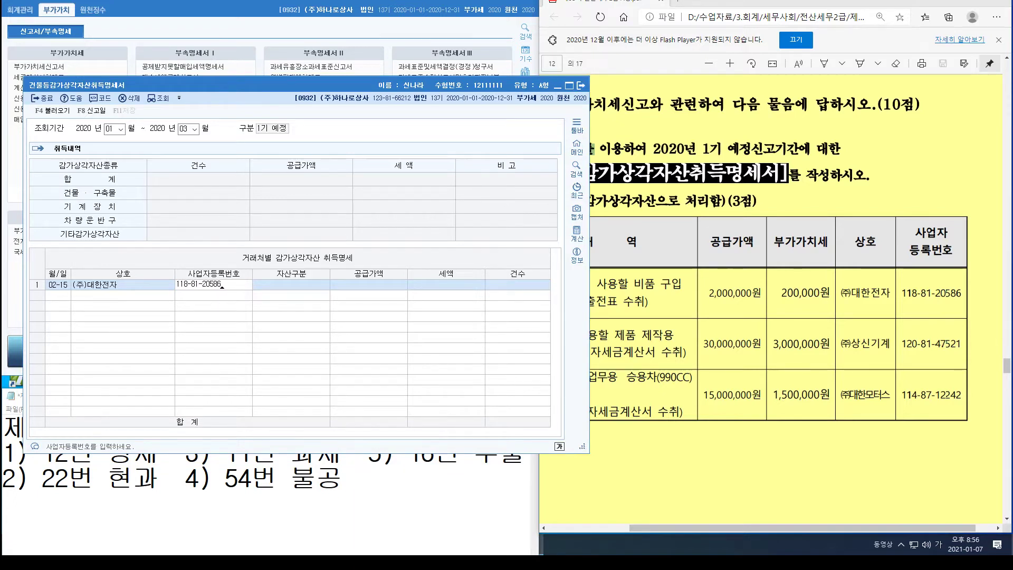
key("Return")
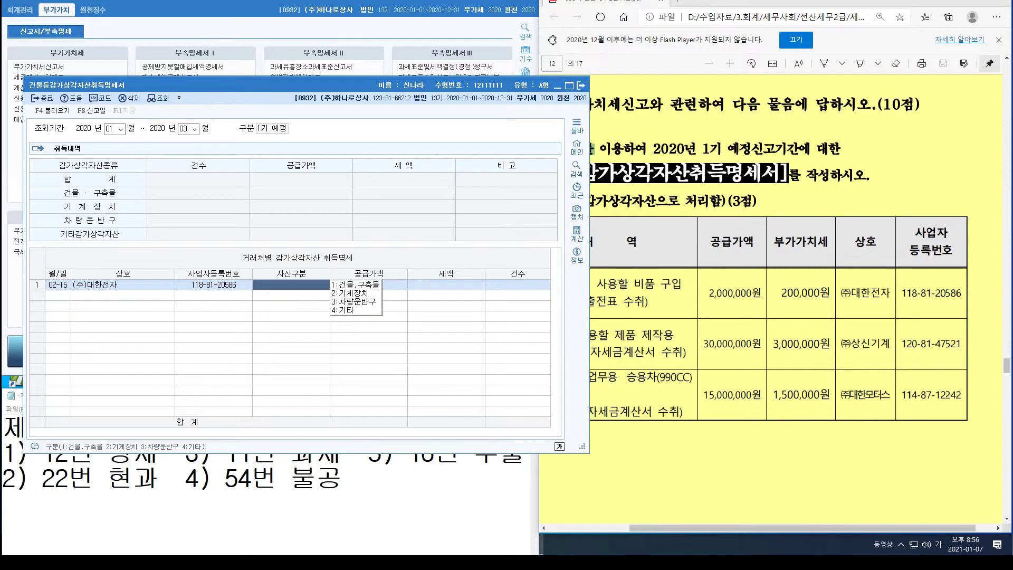
key("4")
key("Return")
type("2000000")
key("Return")
key("Return")
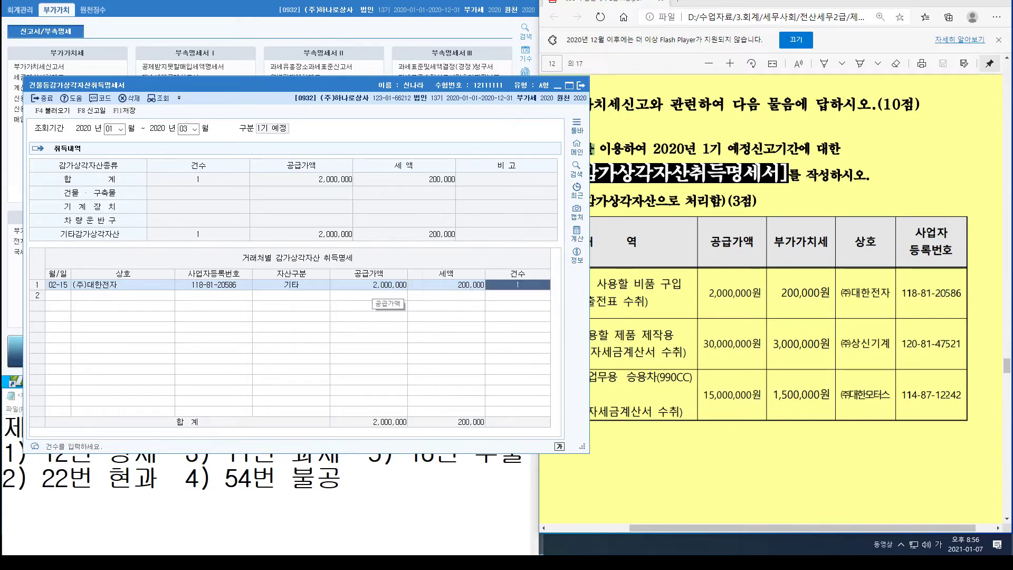
key("Return")
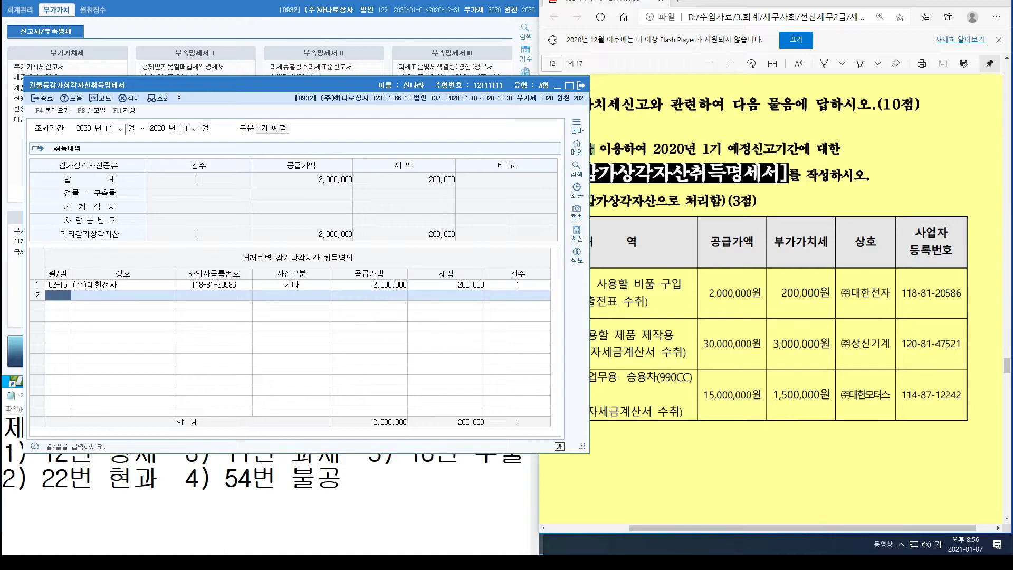
left_click_drag(589, 389, 535, 389)
Step: Start row 2 with date 02-28 and supplier (주)상신기계
left_click(603, 377)
scroll(771, 307, "left", 3)
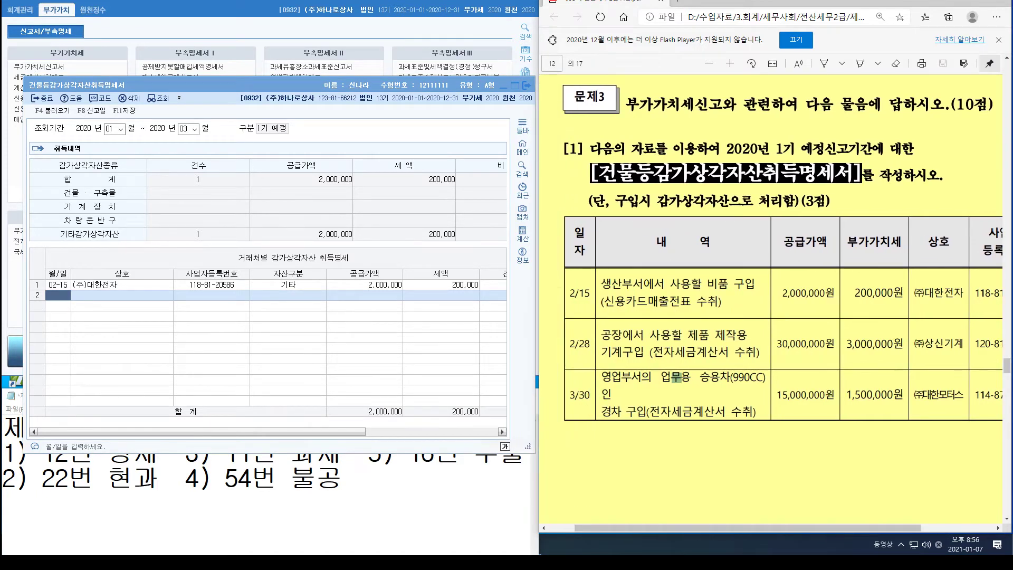
left_click(58, 295)
type("0228")
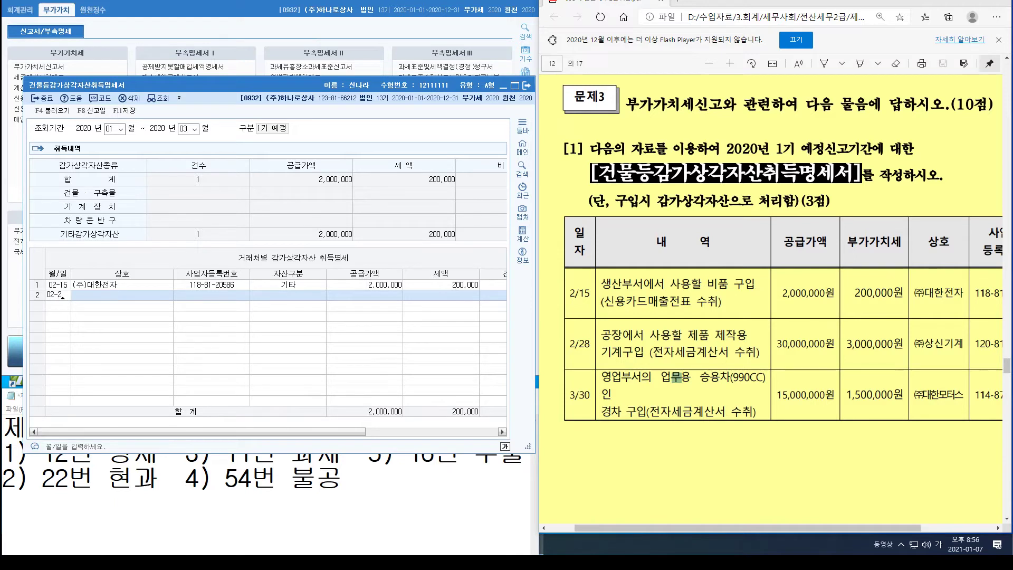
key("Return")
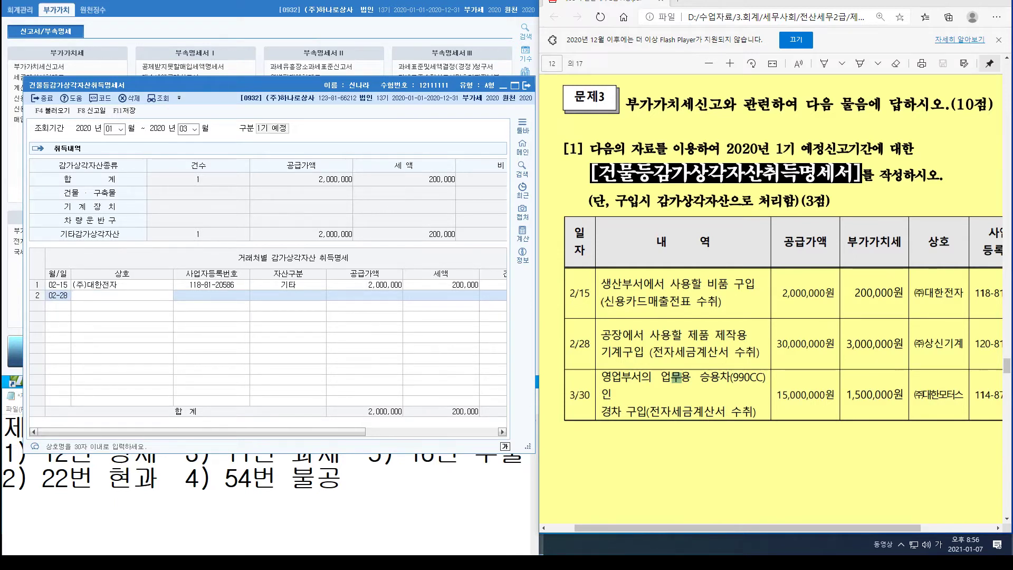
type("(주)상신기계")
key("Return")
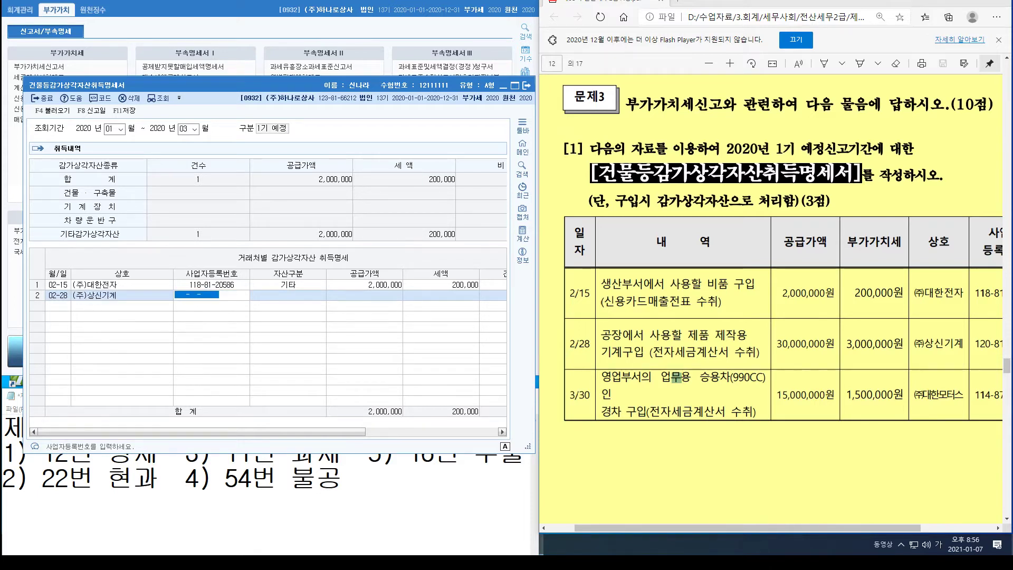
Step: Add row 2's registration number, asset type 기계장치, and 30,000,000 supply value
scroll(771, 317, "right", 3)
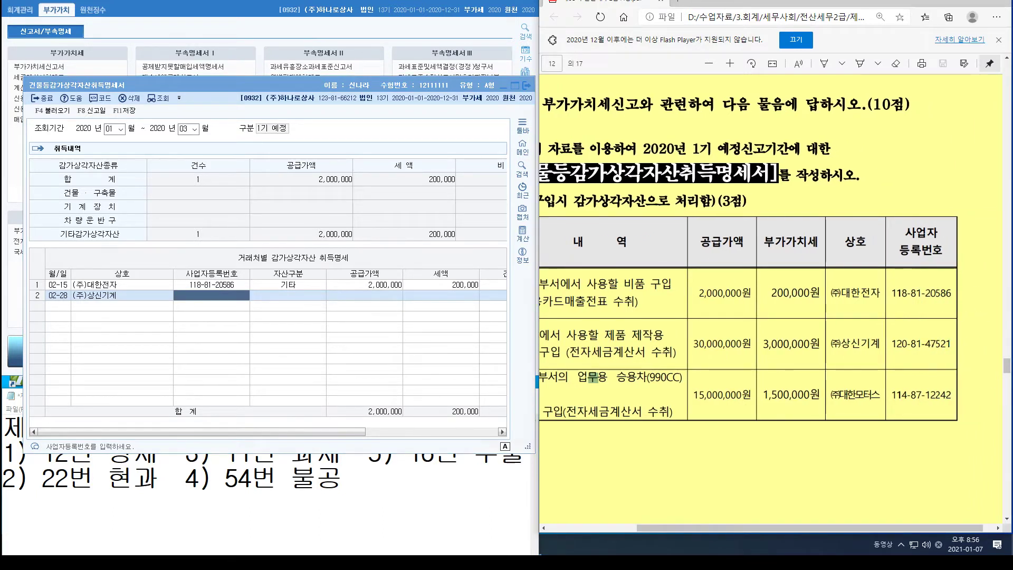
left_click(211, 295)
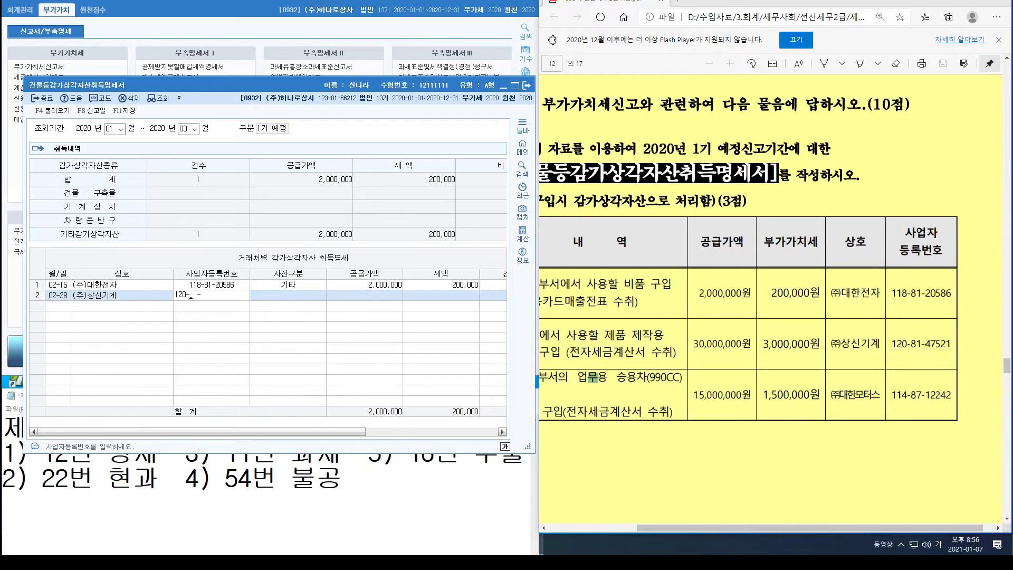
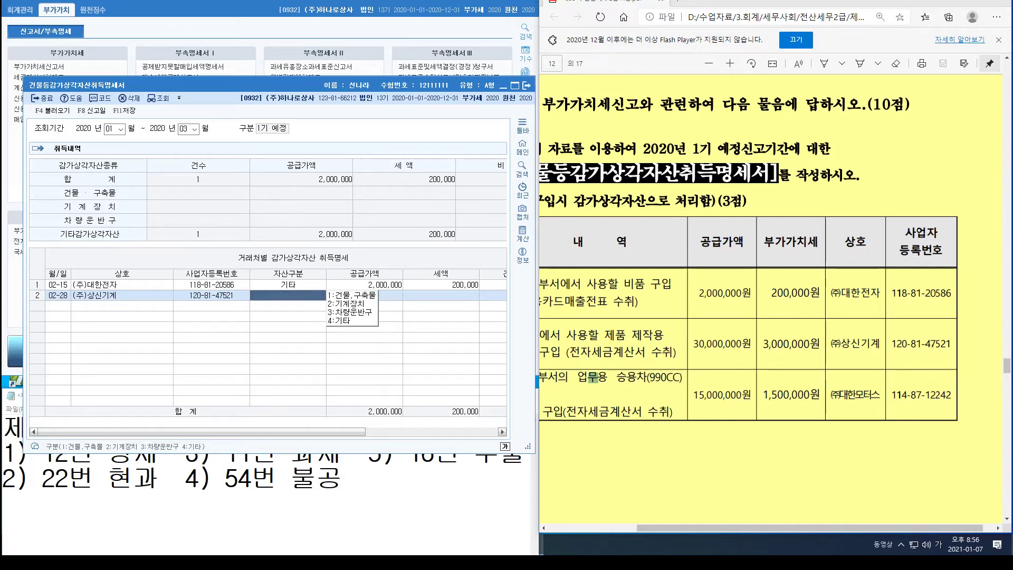
type("2")
key("Return")
type("30000000")
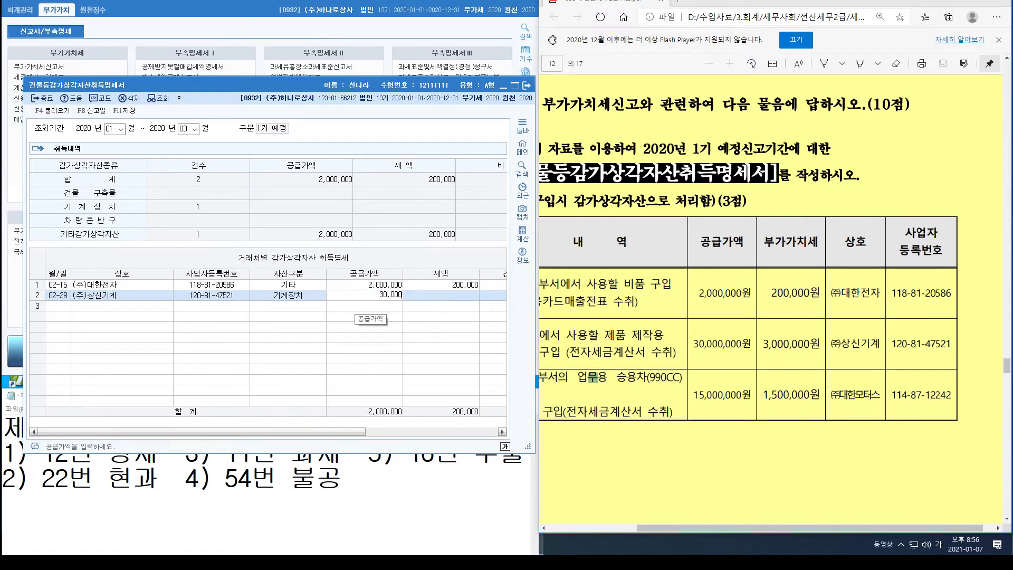
key("Return")
key("Return")
key("Return")
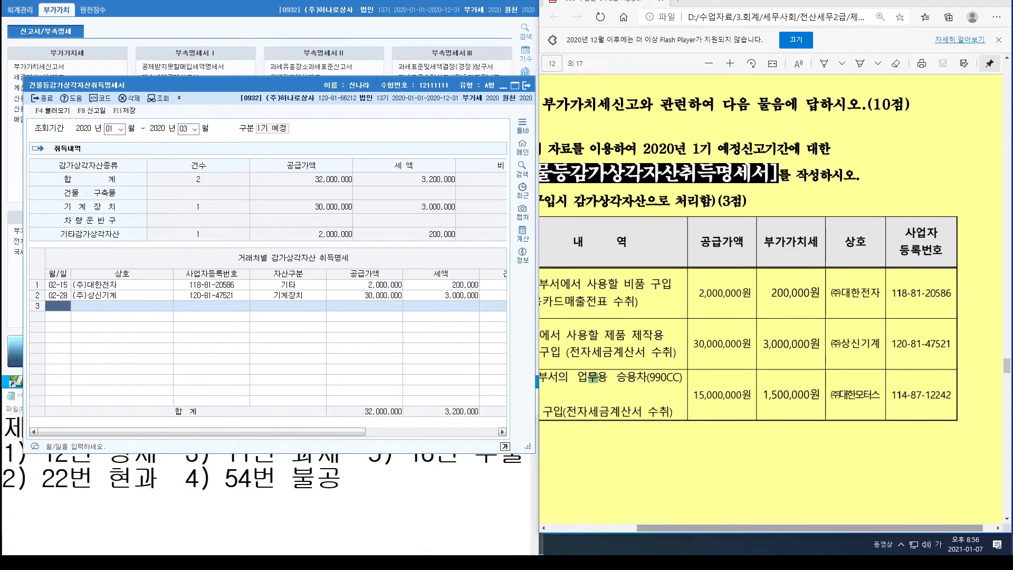
Step: Start row 3 with date 03-30 and supplier (주)대한모터스
scroll(771, 304, "left", 3)
scroll(772, 303, "left", 1)
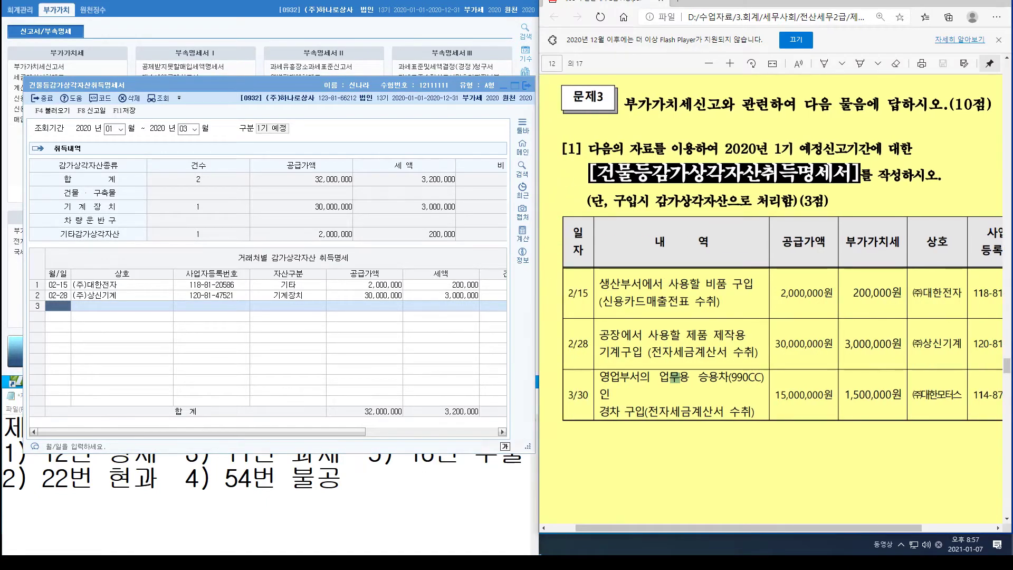
left_click(51, 308)
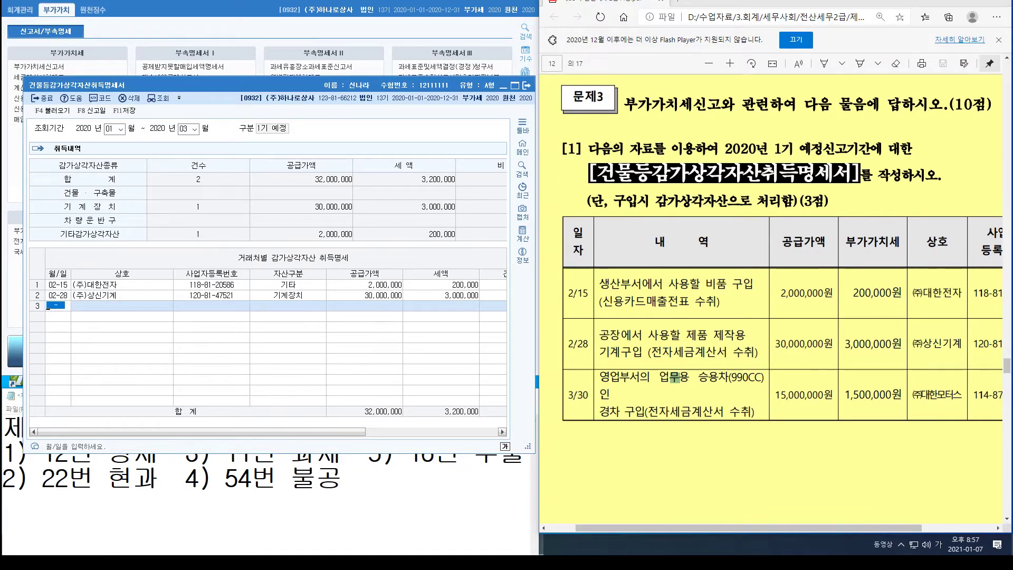
type("03-30")
key("Return")
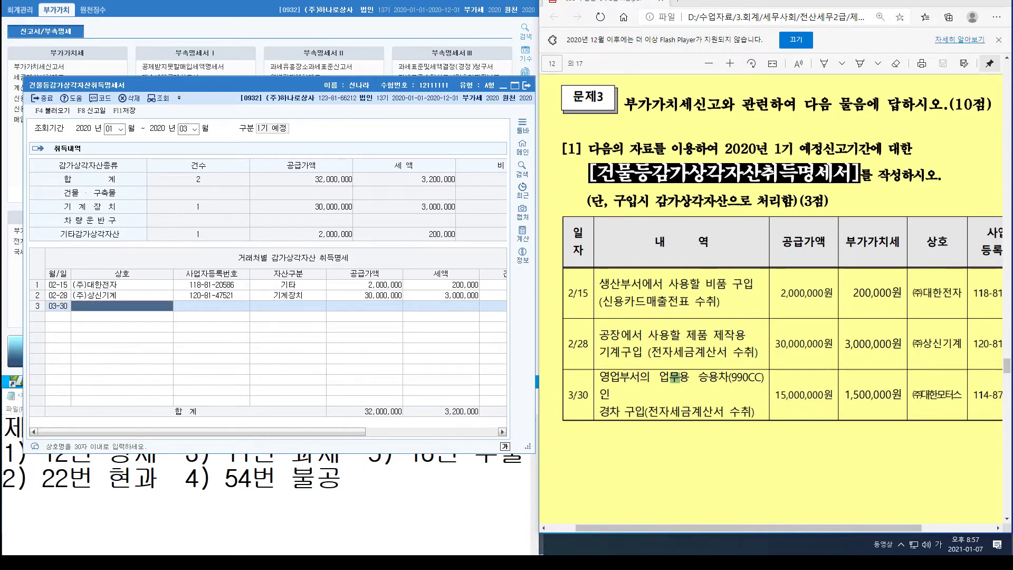
type("(주)")
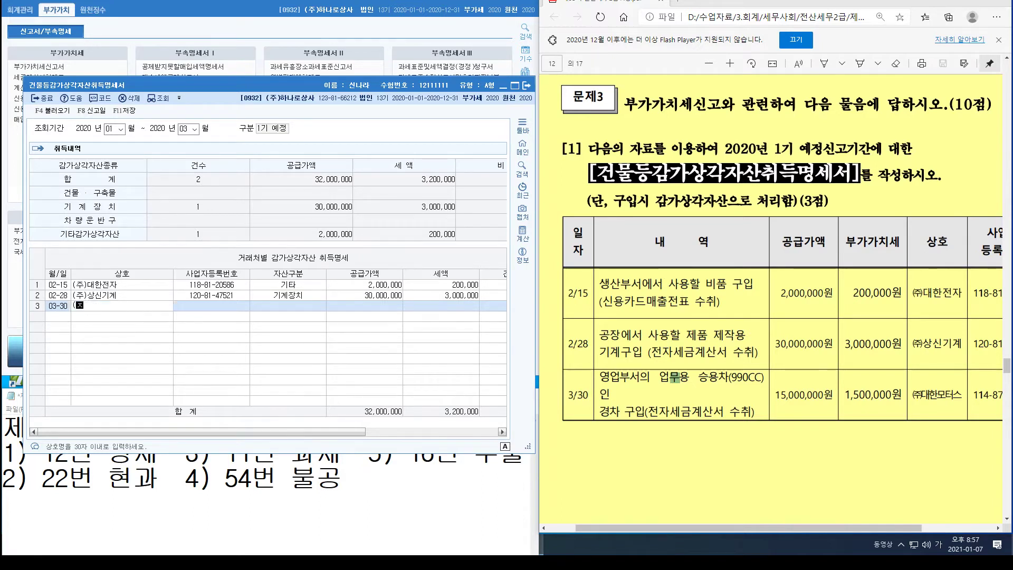
type("대한모터스")
Step: Add row 3's registration number, 3:차량운반구, and 15,000,000 supply value with 1,500,000 tax
left_click(211, 306)
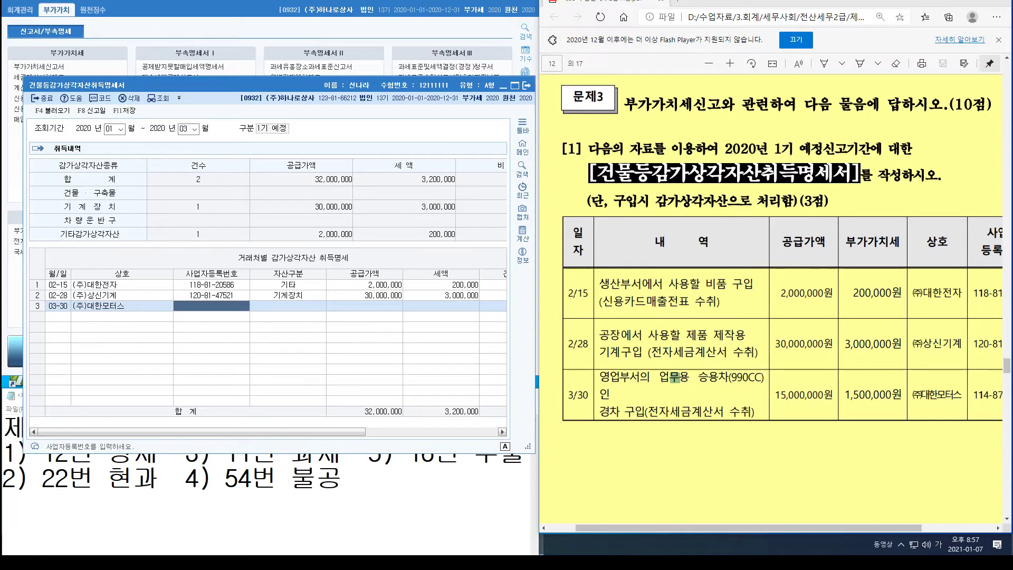
scroll(771, 317, "right", 3)
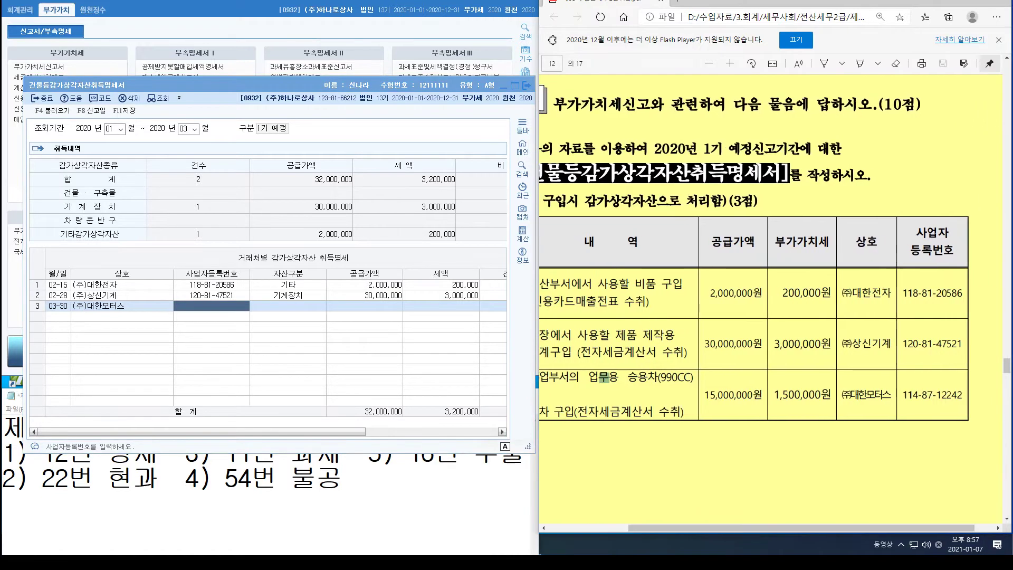
left_click(203, 306)
key("Return")
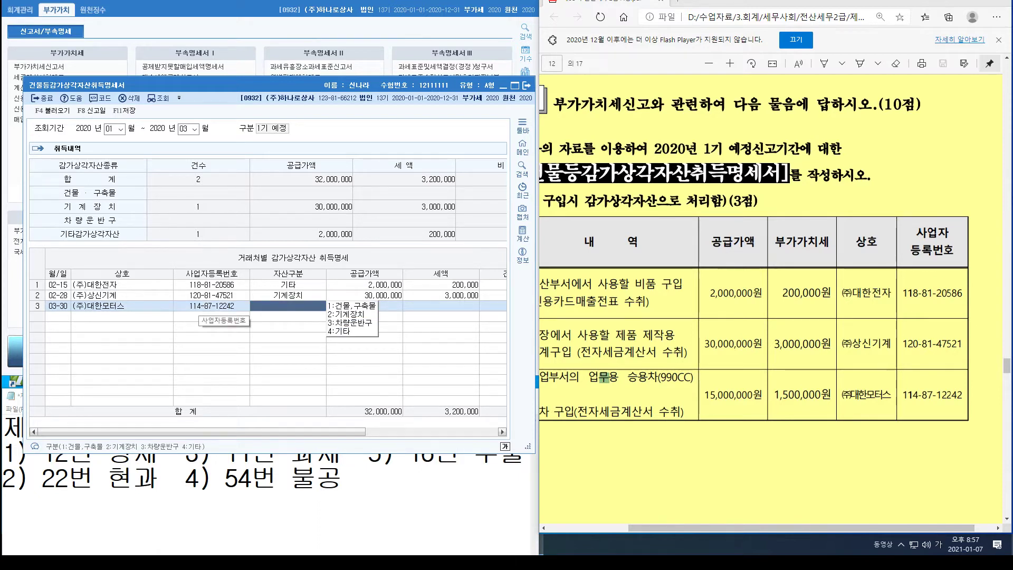
key("3")
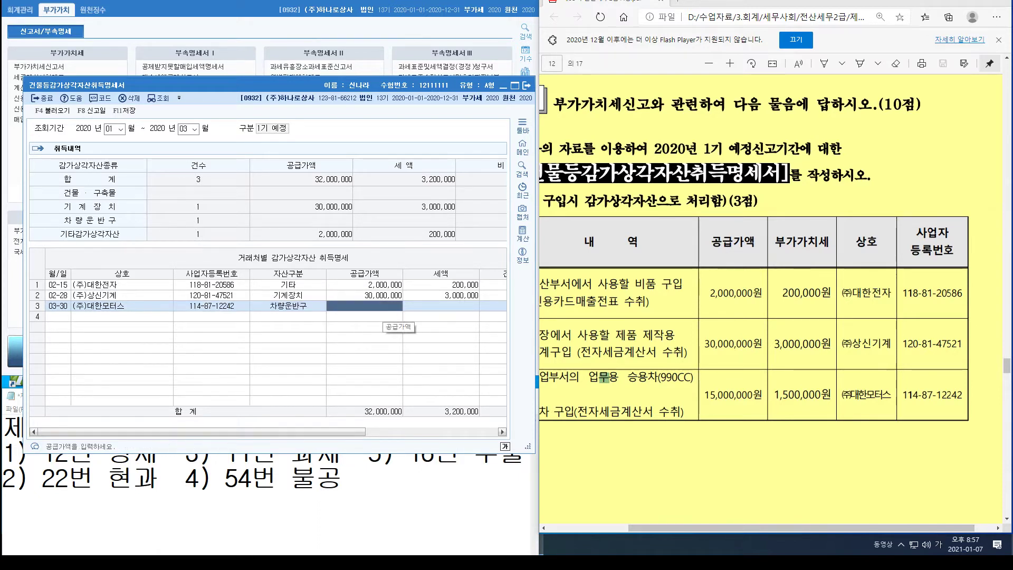
type("15000000")
key("Return")
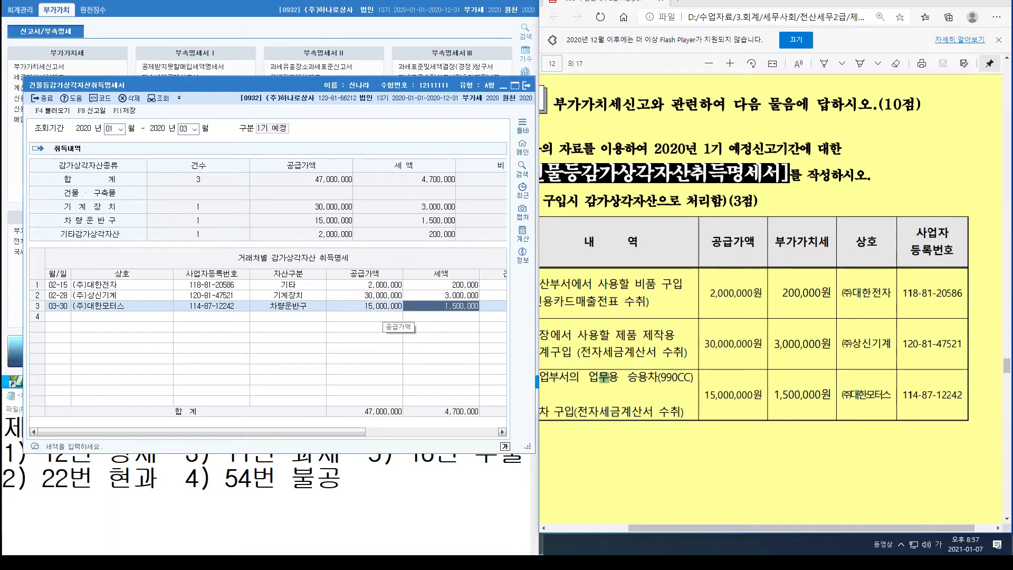
key("Return")
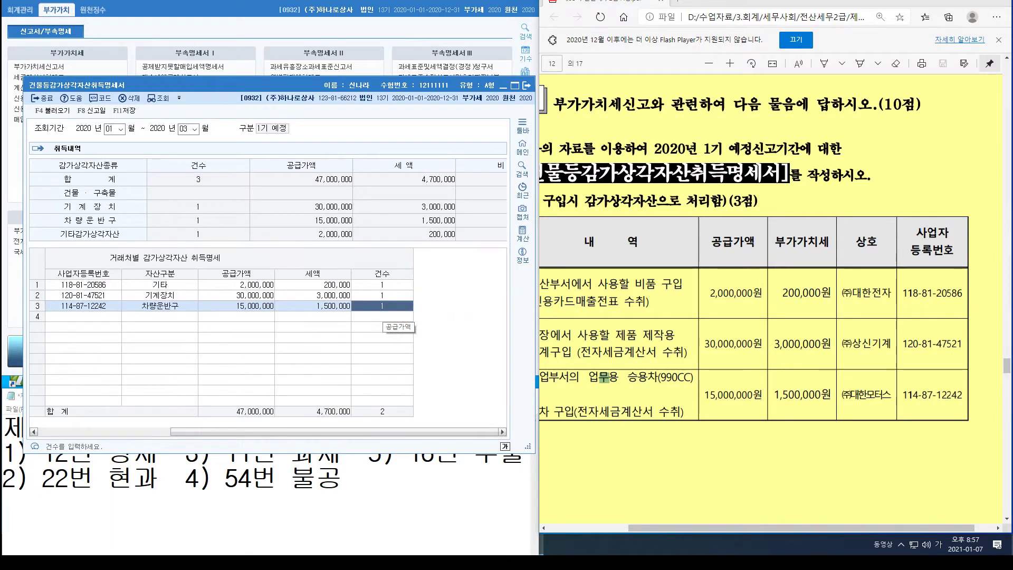
key("Return")
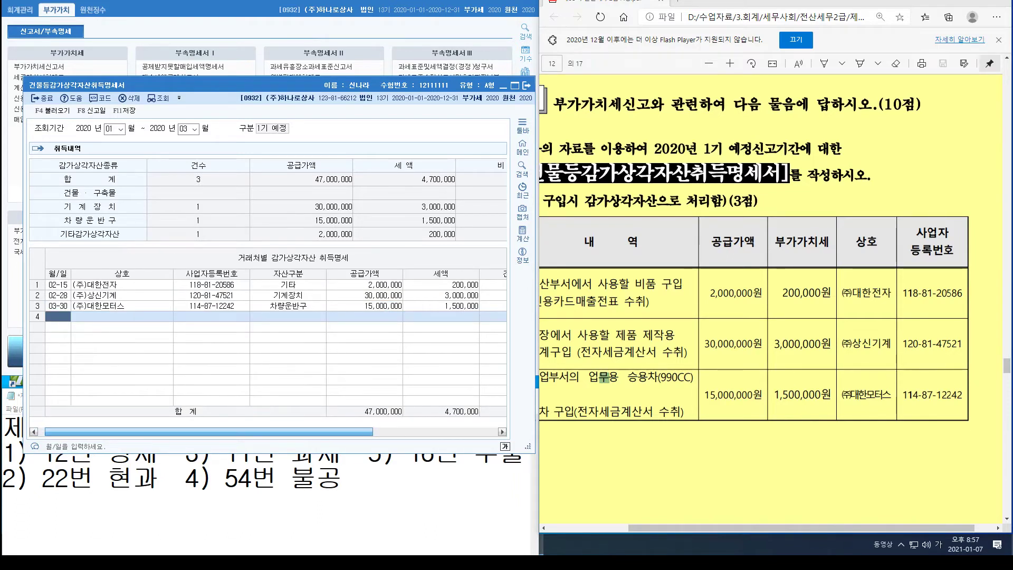
left_click_drag(200, 432, 265, 431)
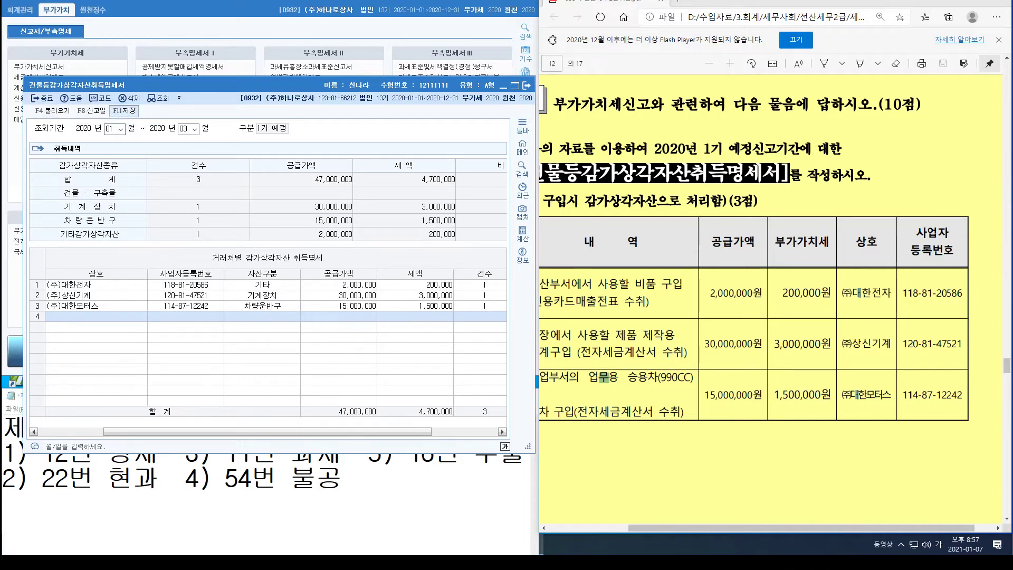
Step: Save the statement, reload it for months 01–03 to confirm the three rows, then close it
left_click(124, 111)
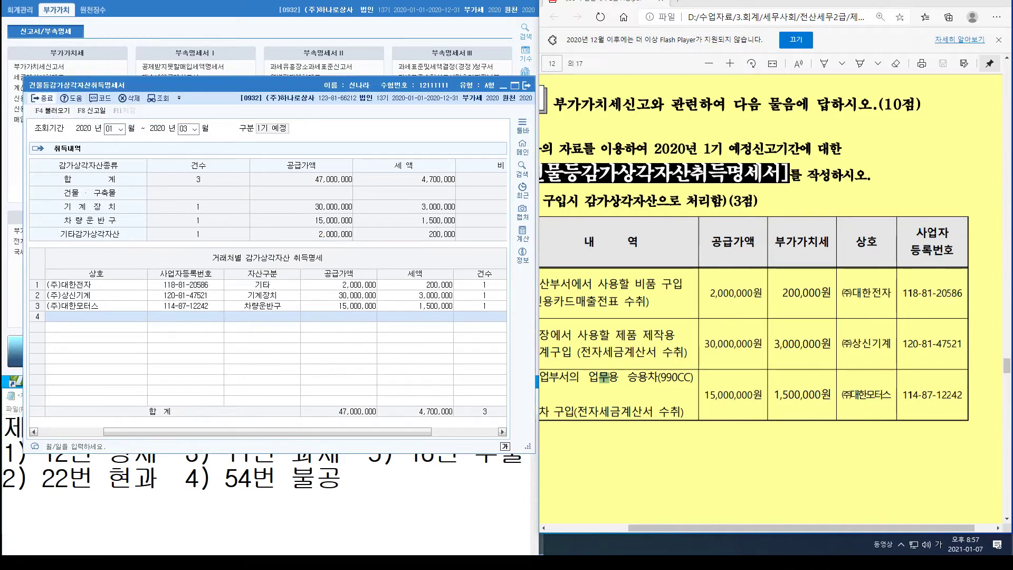
key("Escape")
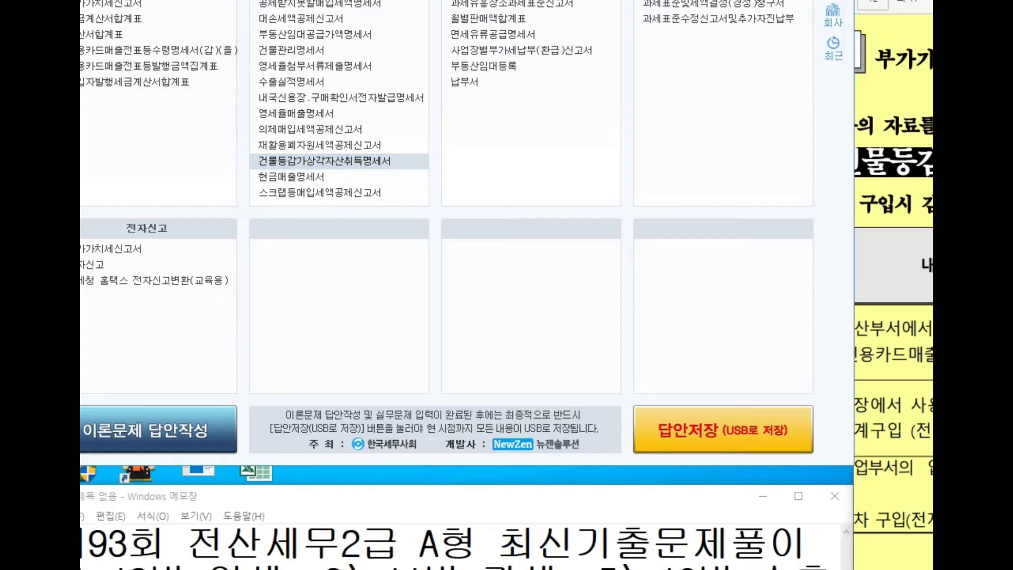
left_click(325, 161)
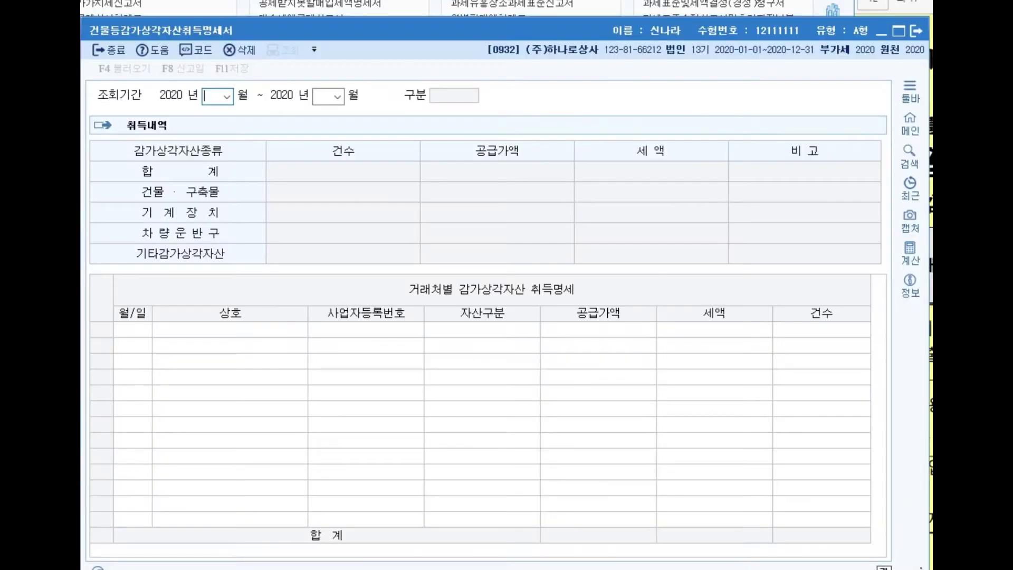
type("01")
type("03")
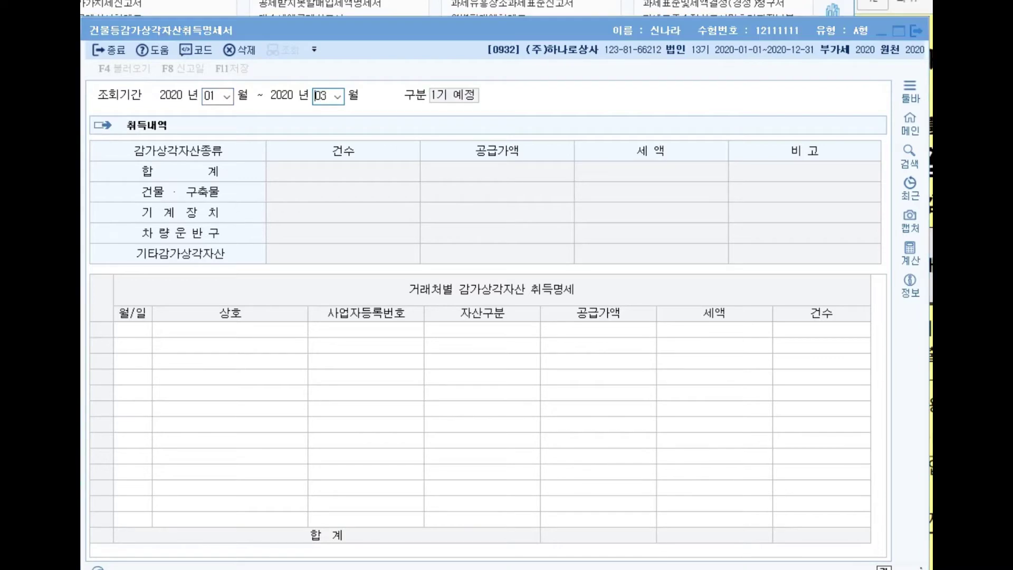
key("Return")
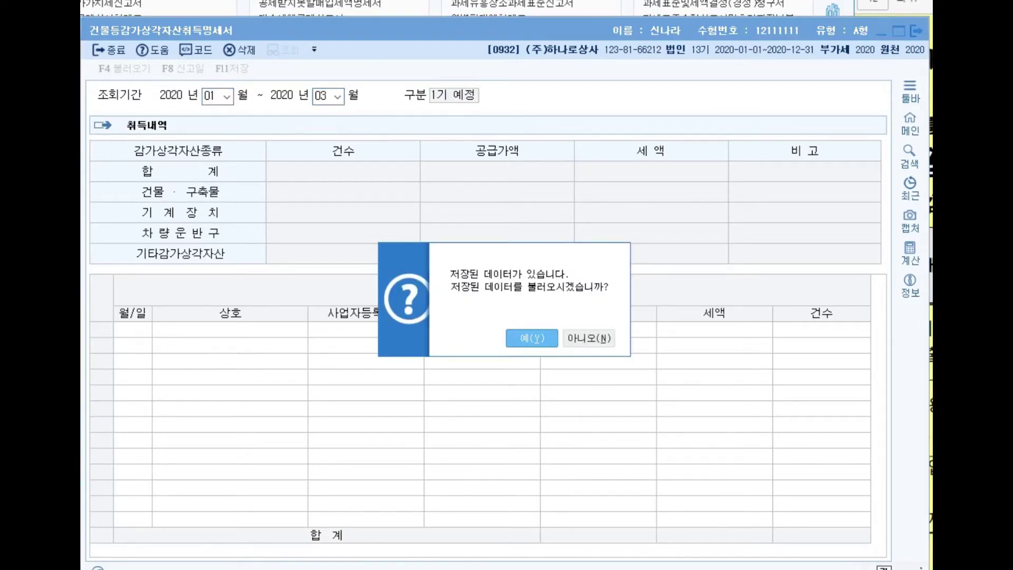
key("Return")
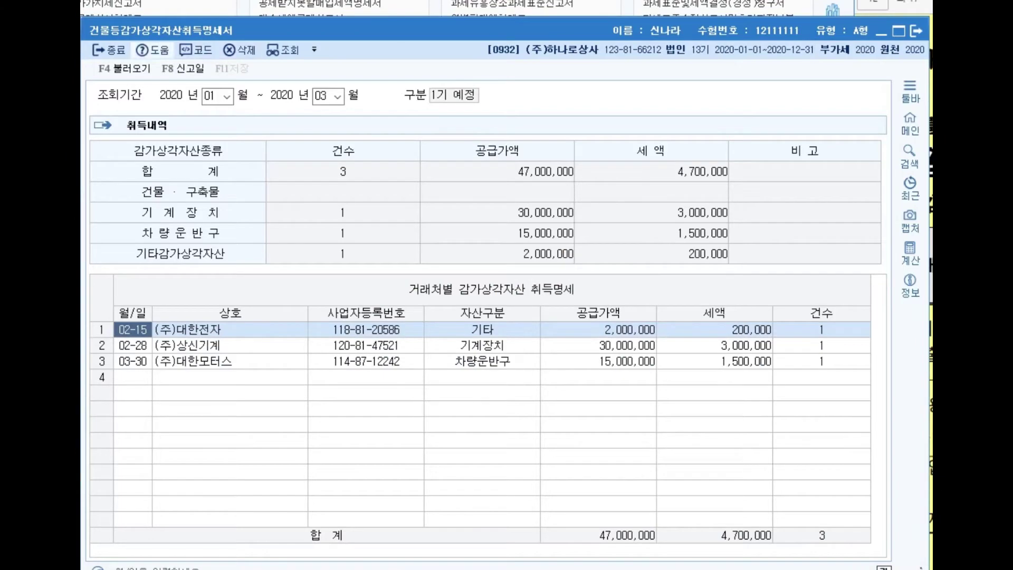
left_click(109, 50)
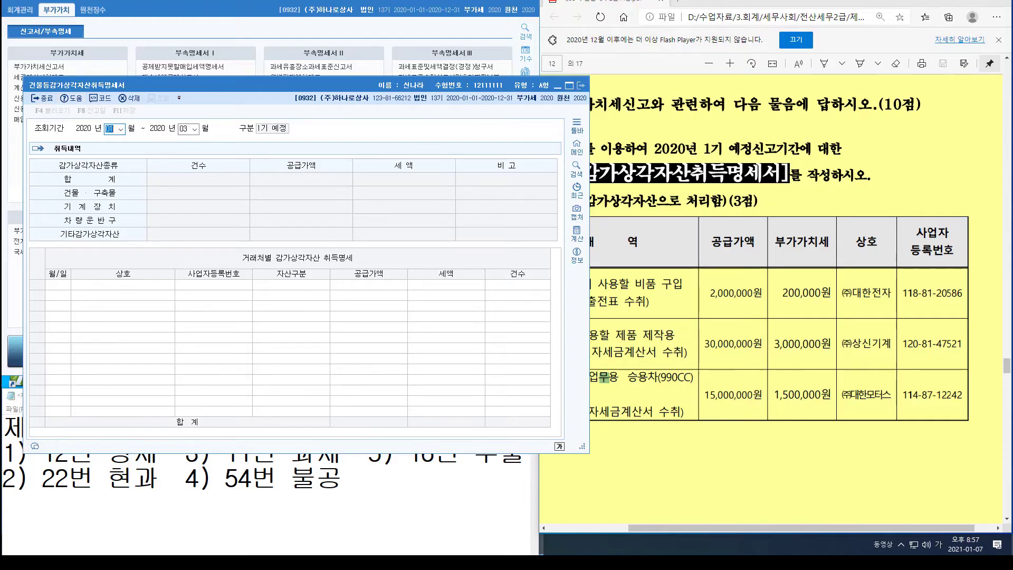
left_click(581, 86)
scroll(770, 301, "down", 5)
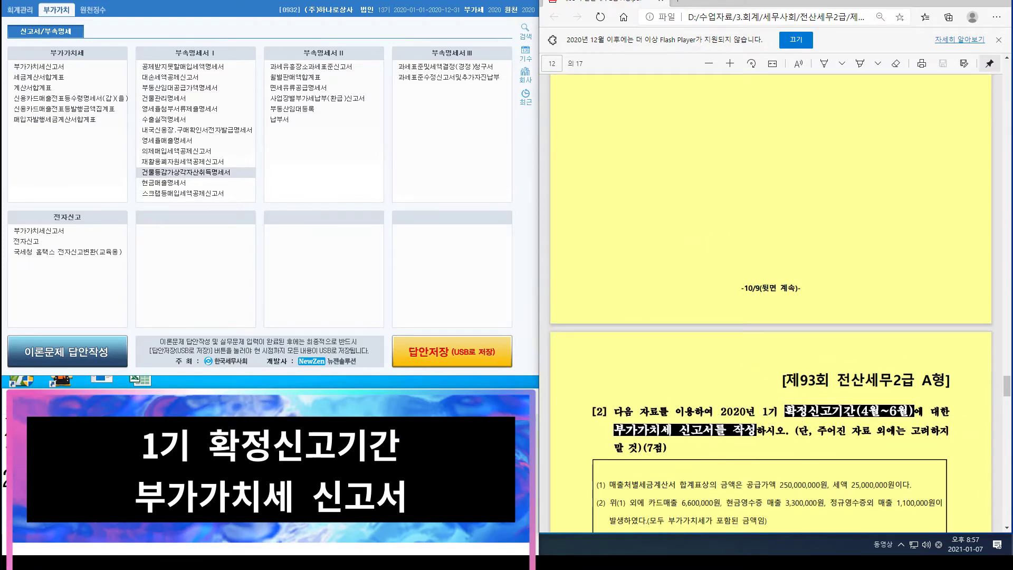
Step: Open 부가가치세신고서 for April 1–June 30, 2020 and bring up item (1) of the question
scroll(771, 300, "down", 4)
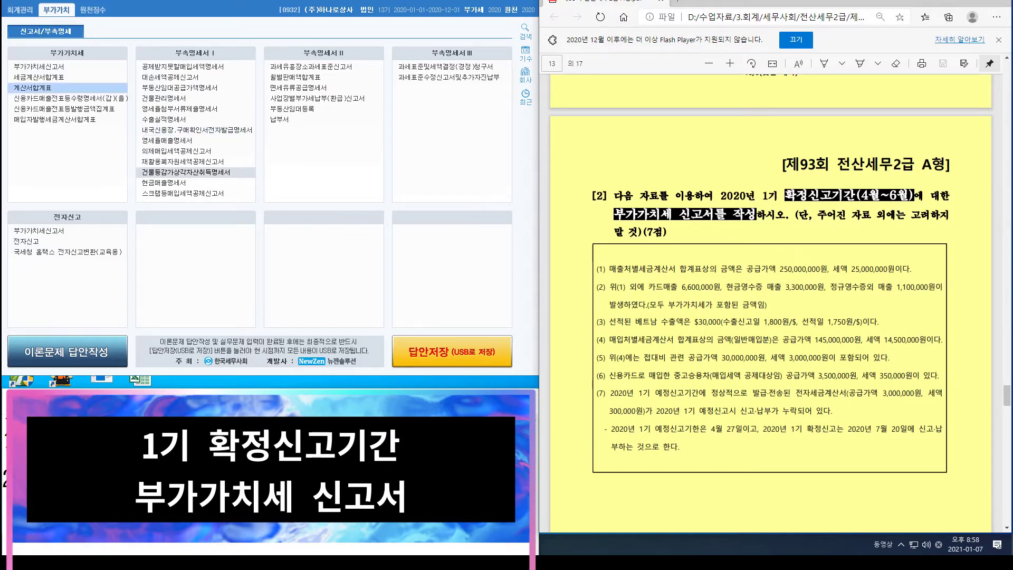
left_click(39, 66)
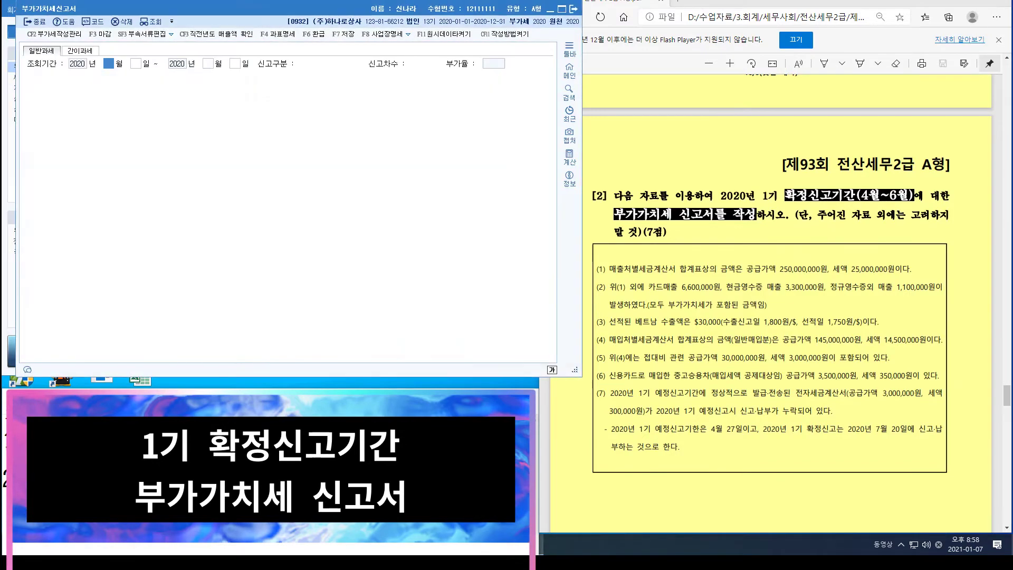
type("4")
key("Return")
type("1")
key("Return")
type("6")
key("Return")
type("30")
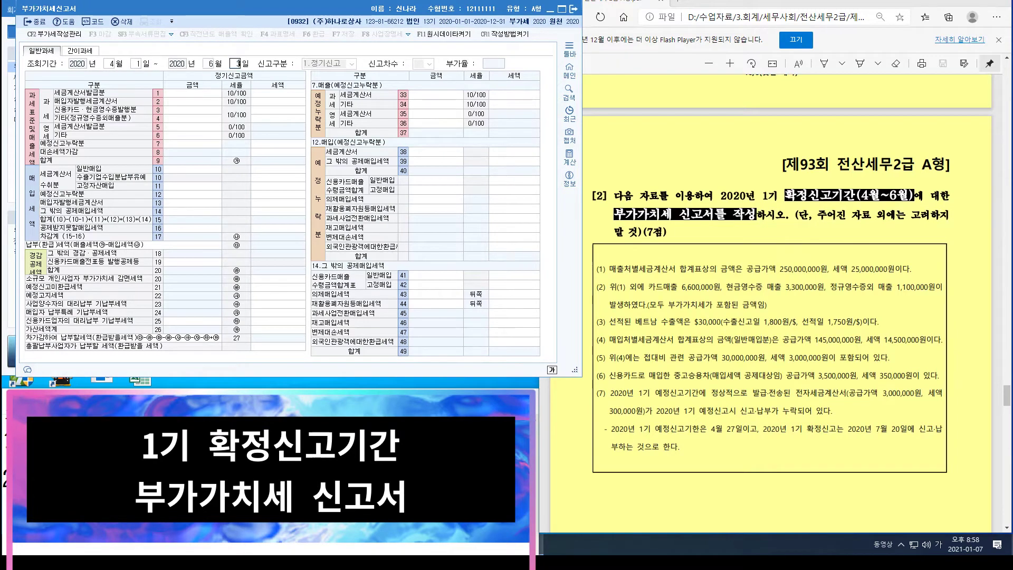
key("Return")
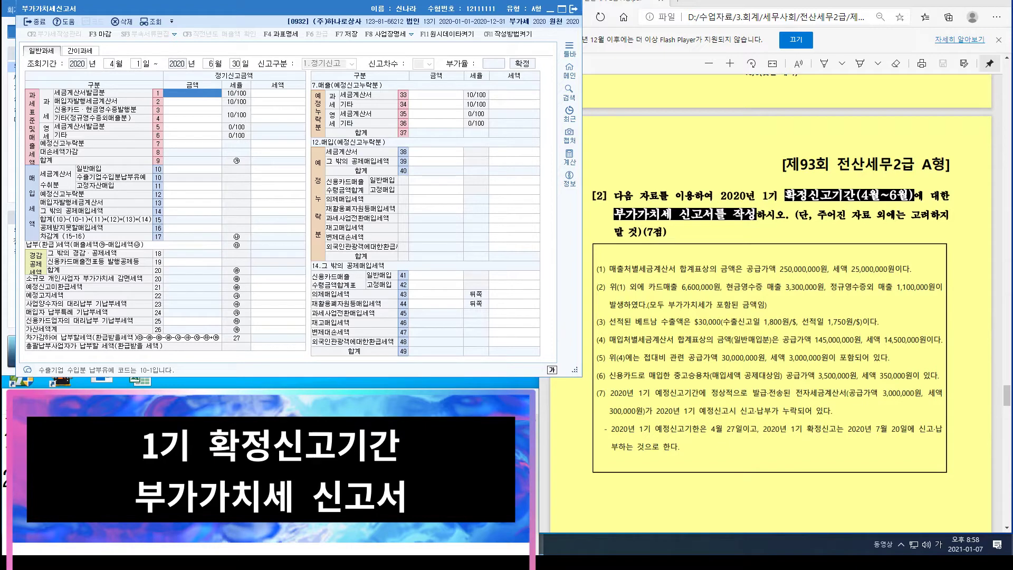
left_click(686, 268)
scroll(686, 269, "up", 1)
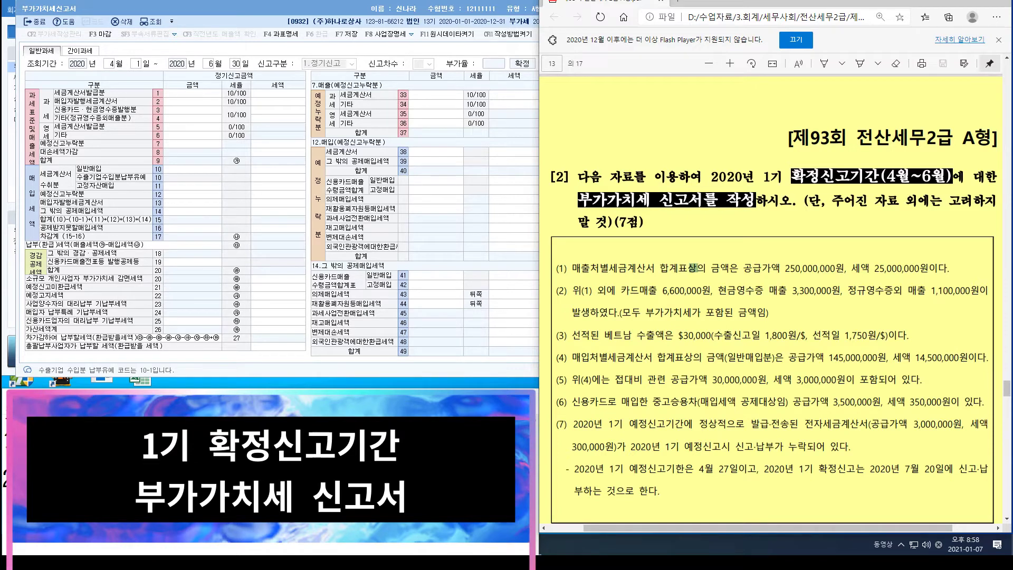
Step: Enter 250,000,000 tax-invoice sales on line 1 for 25,000,000 output tax, and narrow the window
key("alt+Tab")
type("250000000")
key("Return")
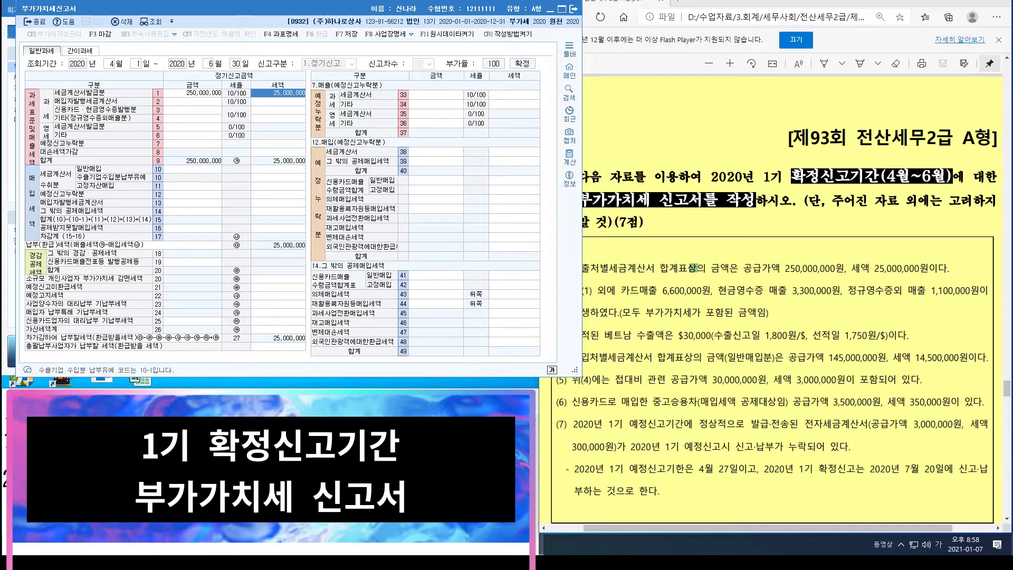
left_click_drag(583, 328, 536, 328)
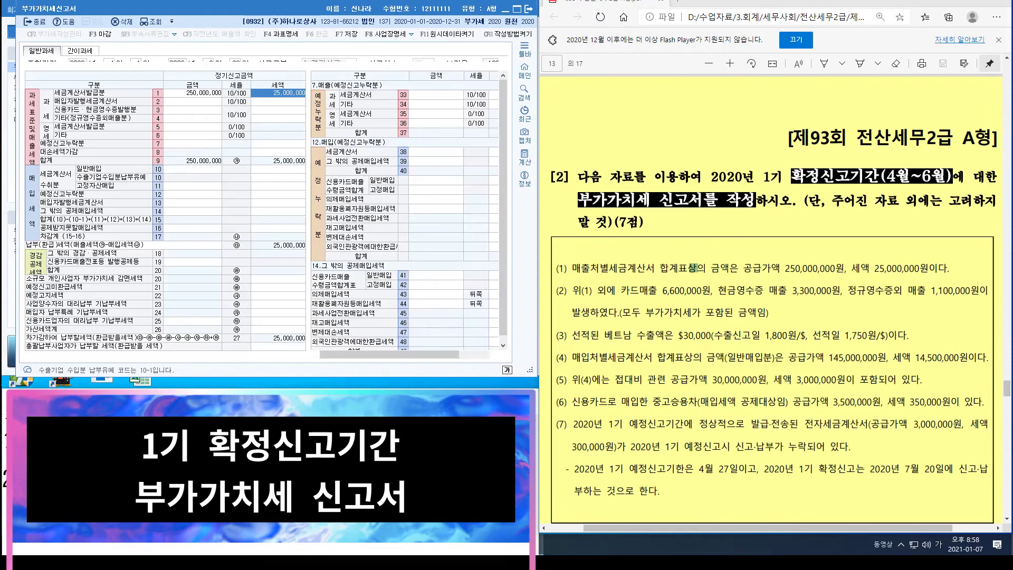
left_click(391, 388)
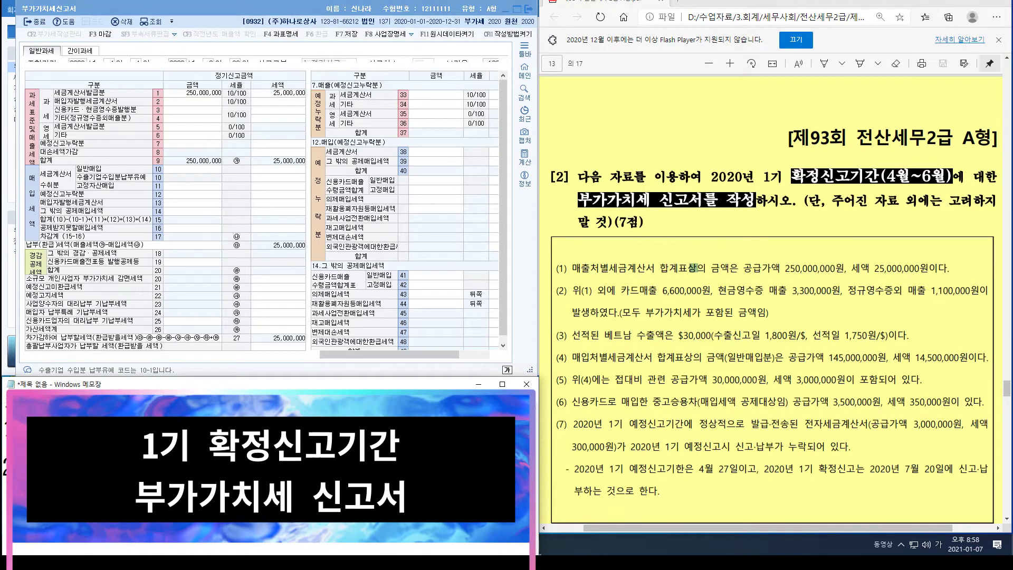
left_click(192, 110)
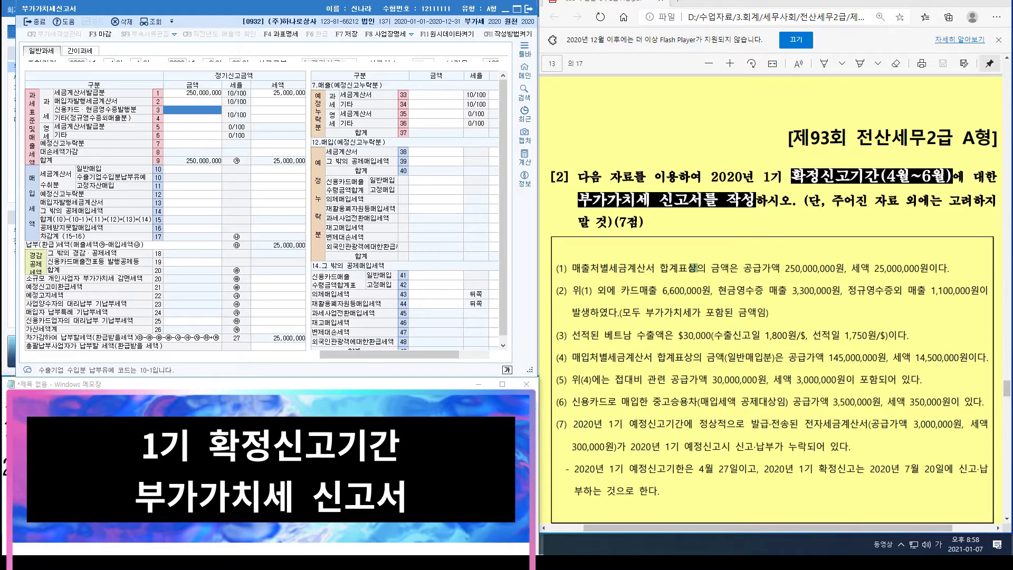
Step: Enter 9,000,000 card/cash-receipt sales on line 3 and 1,000,000 other sales on line 4
type("9000000")
key("Return")
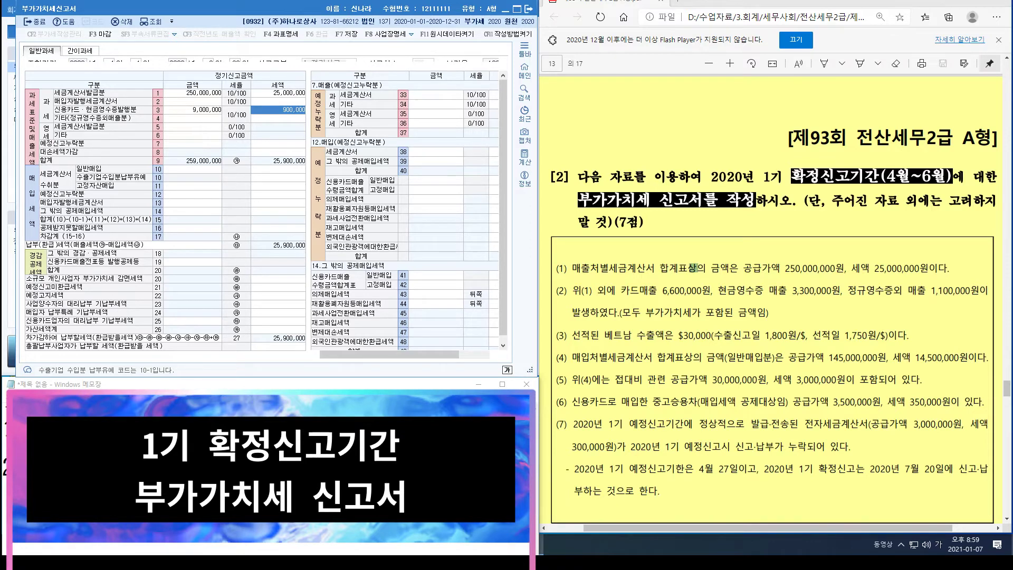
left_click(192, 118)
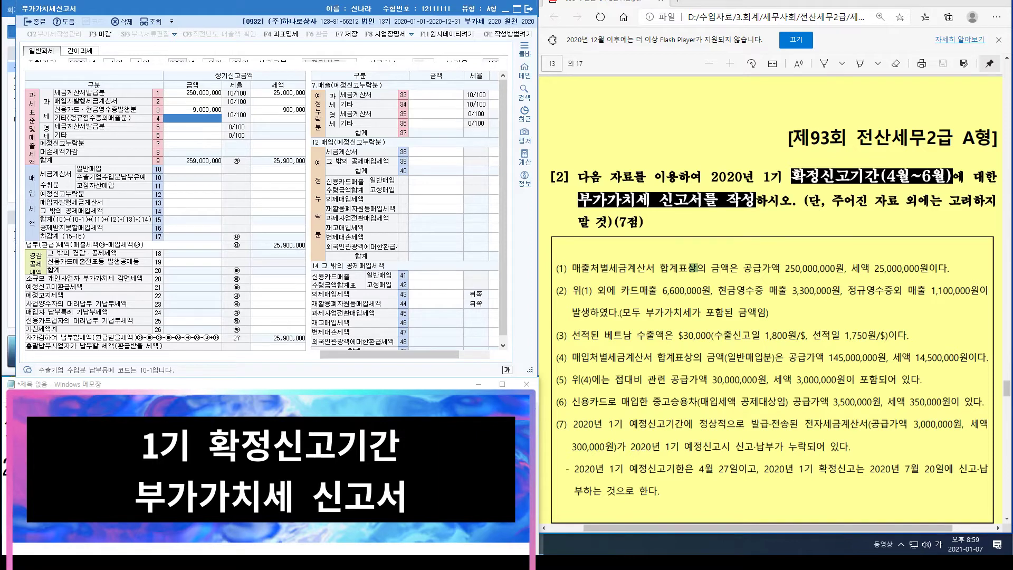
type("1000000")
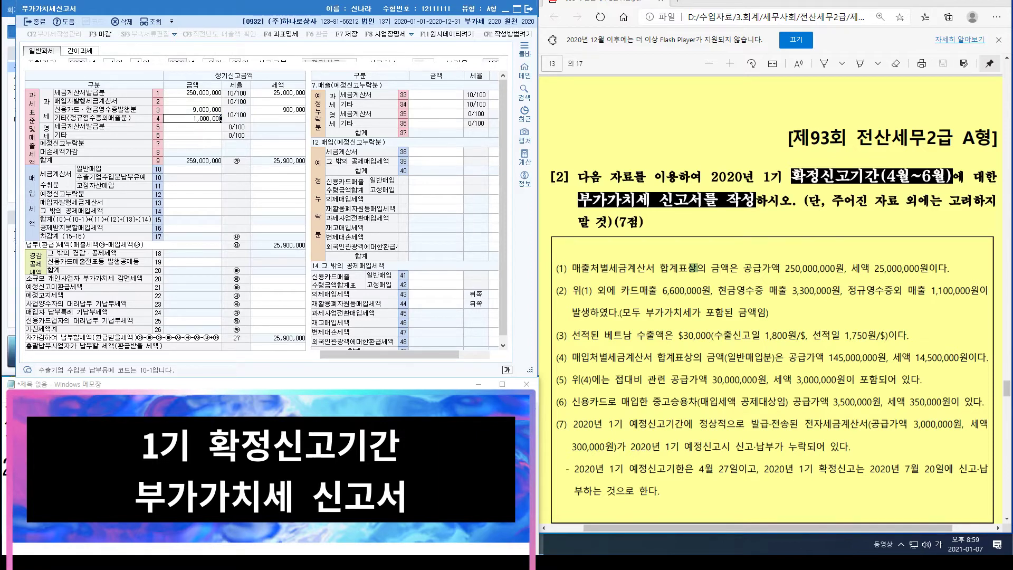
key("Return")
key("Return")
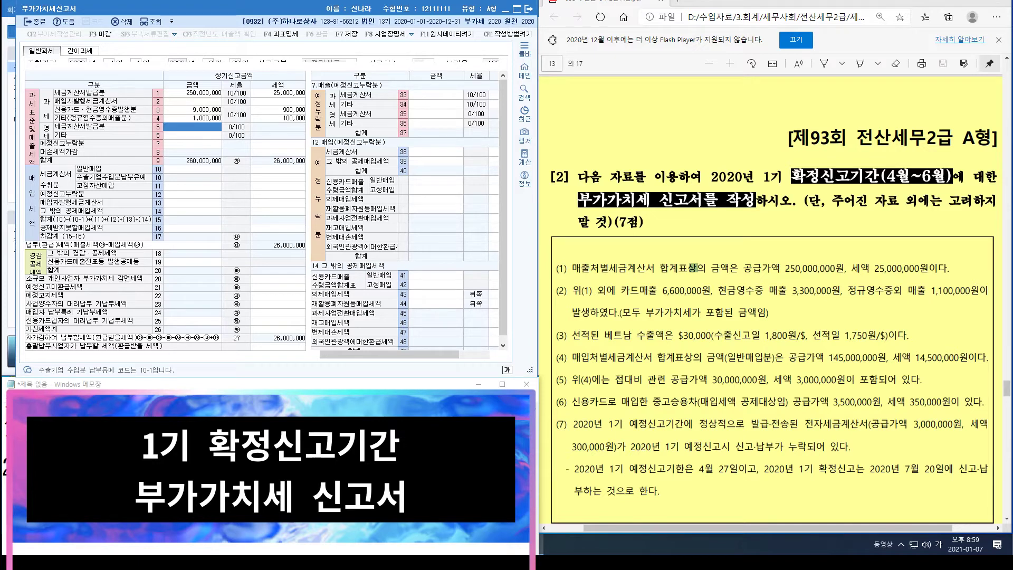
left_click(194, 135)
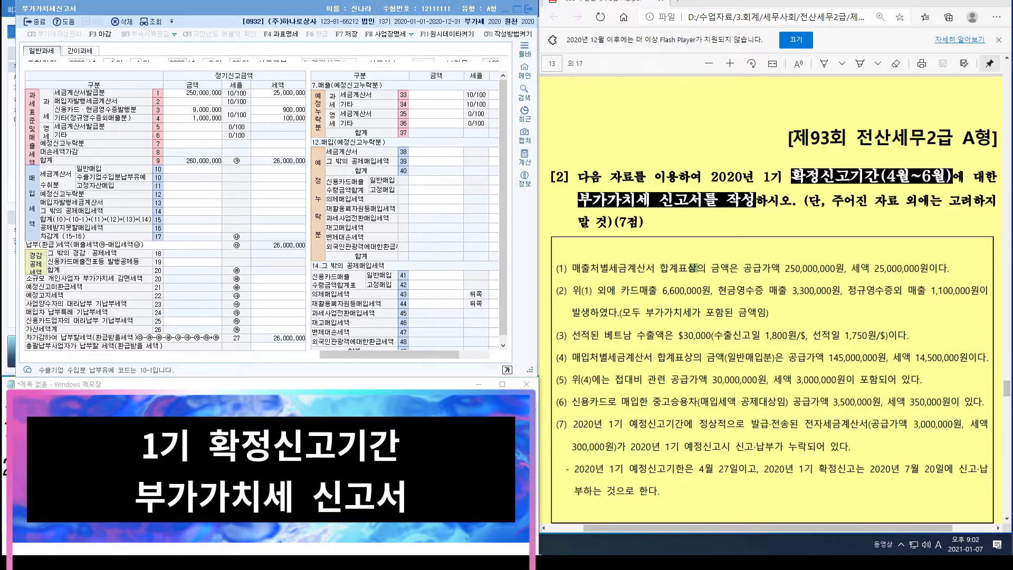
Step: Mark $30,000 × 1,750 on the question and enter 52,500,000 zero-rated export sales on line 6
key("ctrl+shift+d")
left_click_drag(669, 322, 718, 346)
left_click_drag(812, 323, 873, 345)
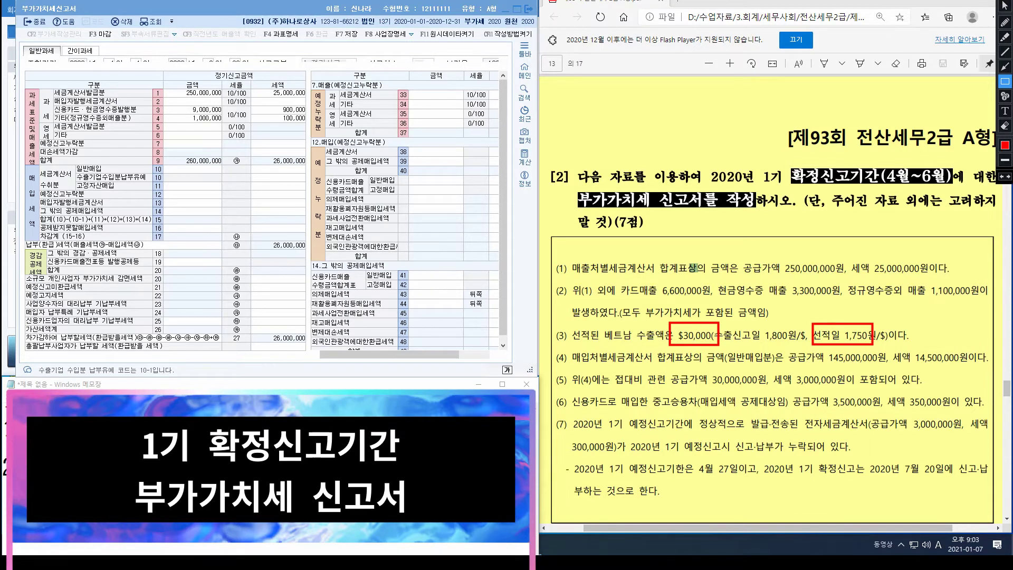
key("Escape")
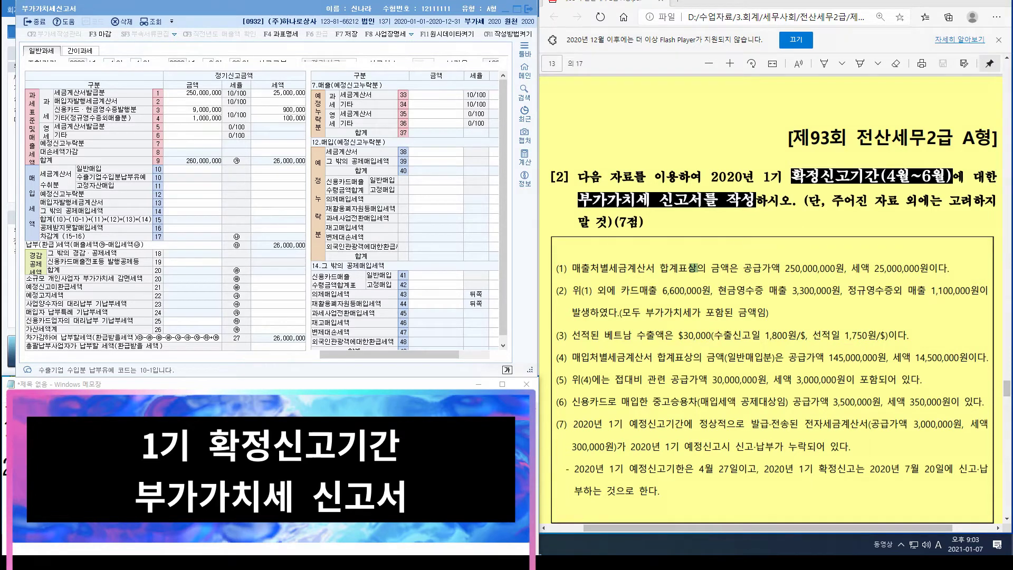
left_click(192, 135)
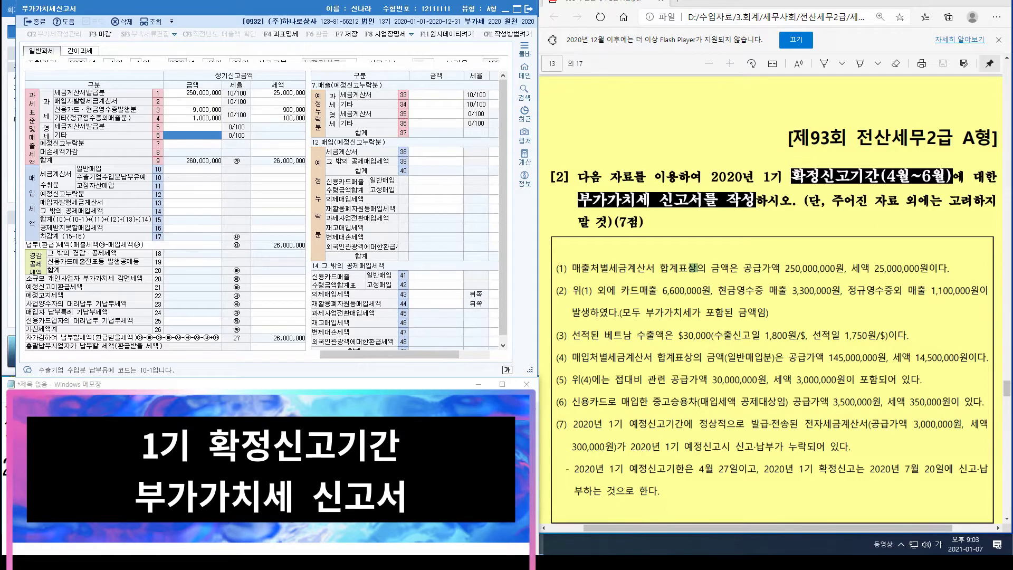
type("52500000")
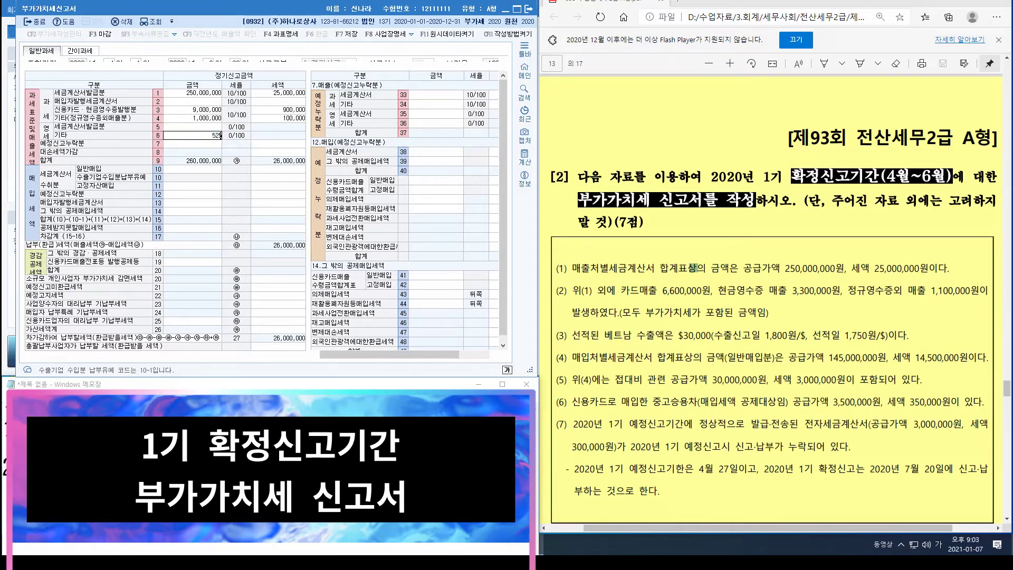
key("Return")
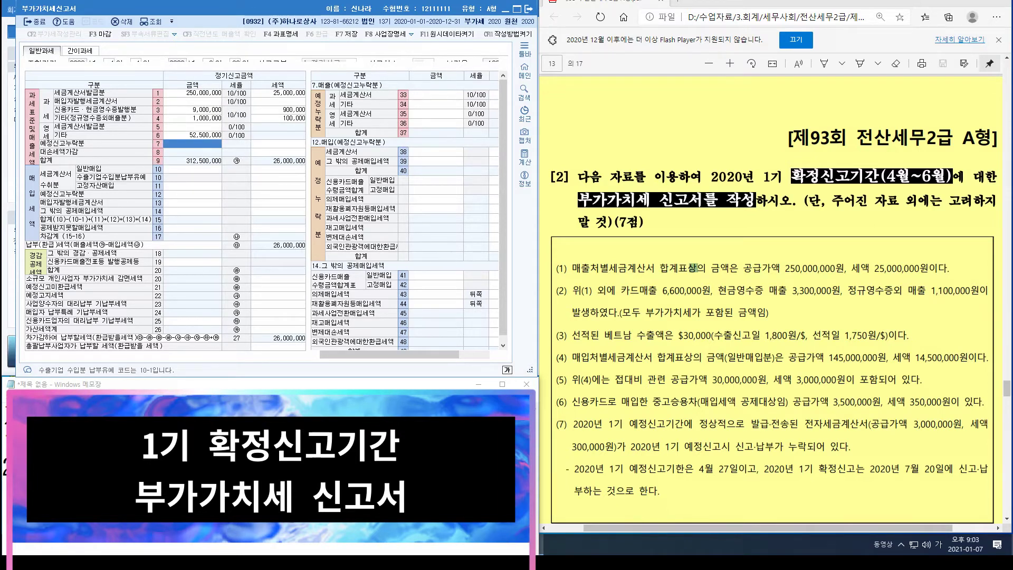
left_click(192, 135)
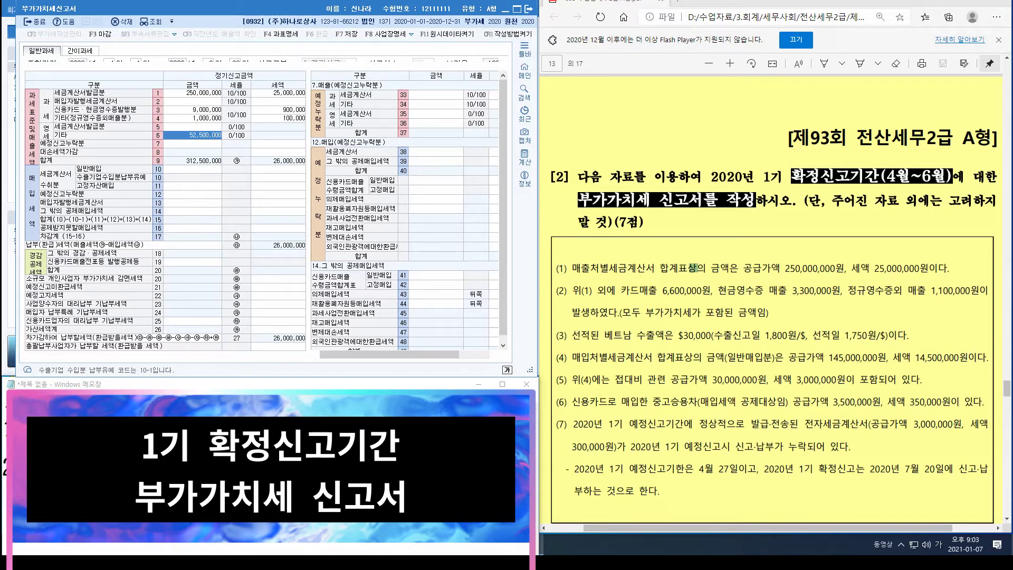
left_click(622, 357)
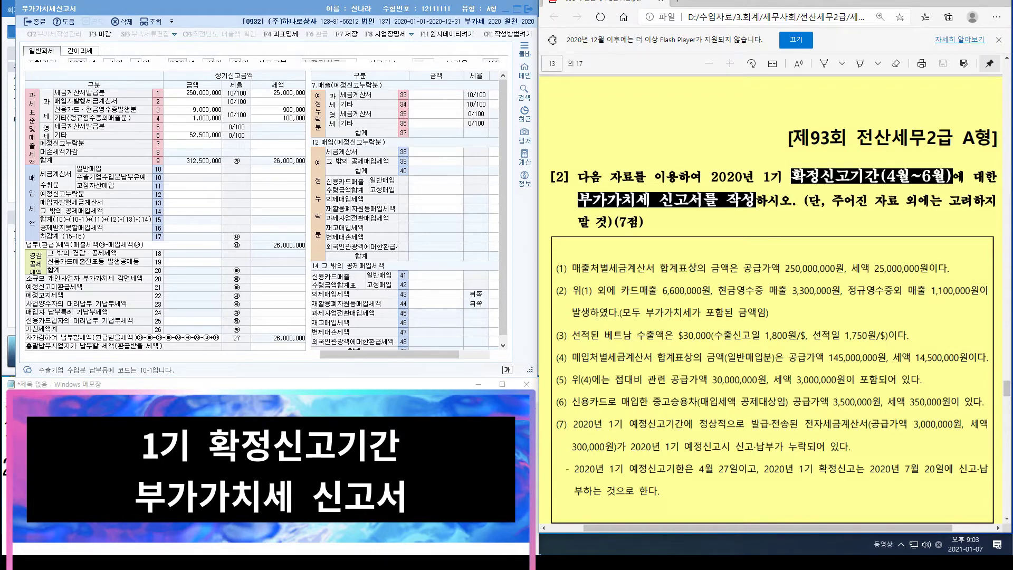
Step: Enter row 10 general purchase invoices of 145,000,000 with 14,500,000 input tax
left_click(192, 169)
type("145000000")
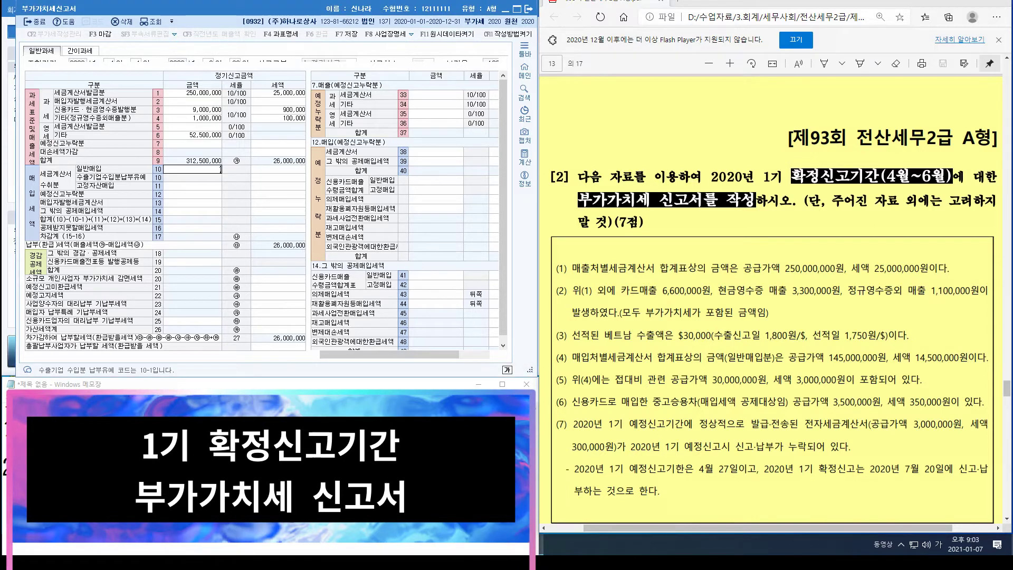
key("Return")
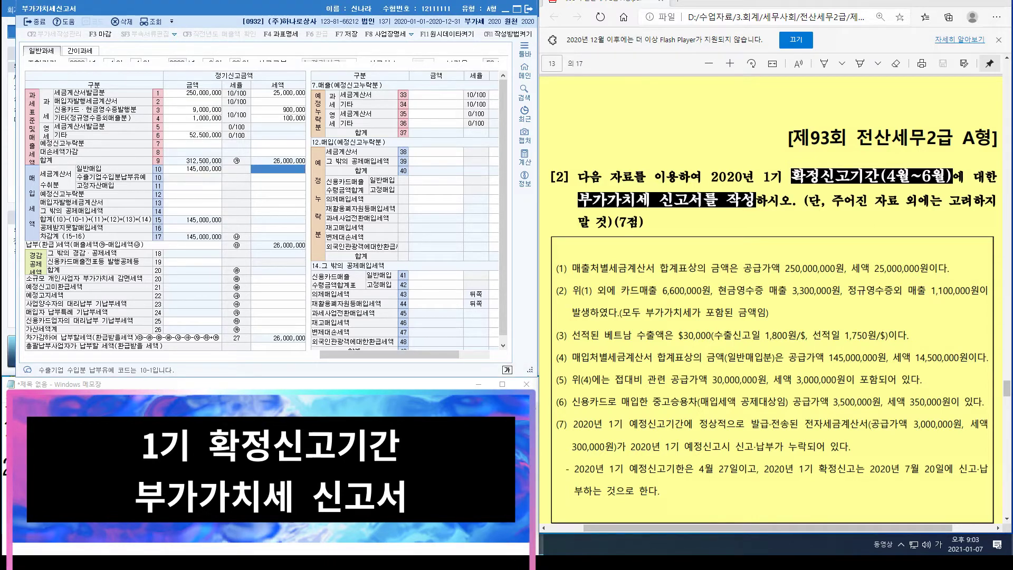
type("14500000")
key("Return")
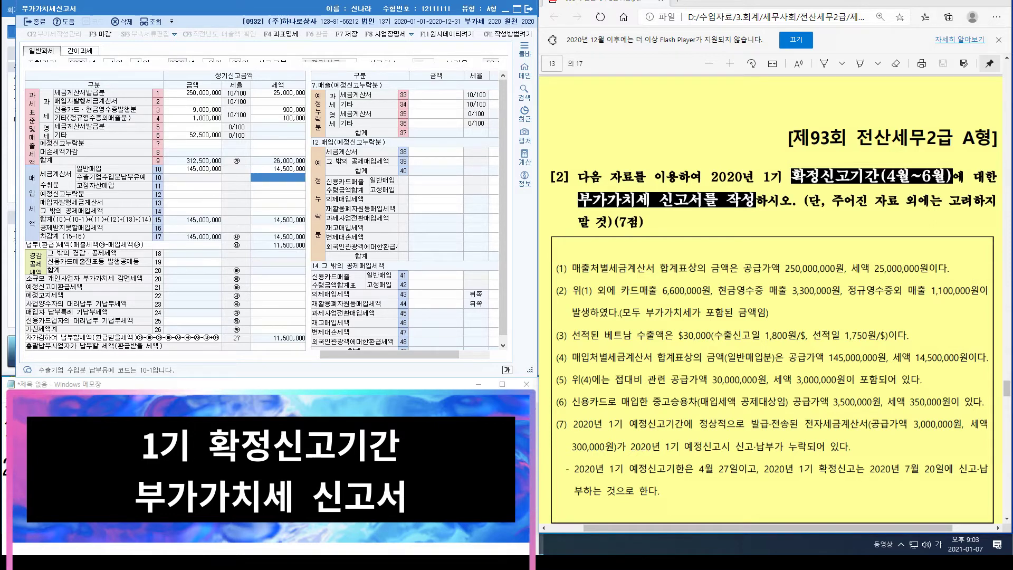
key("Up")
key("Return")
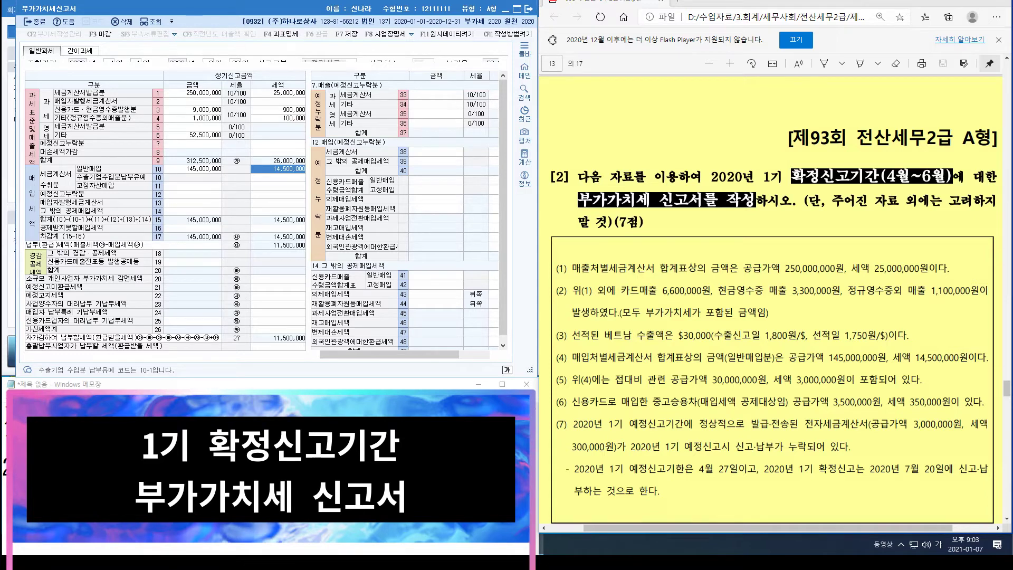
key("Left")
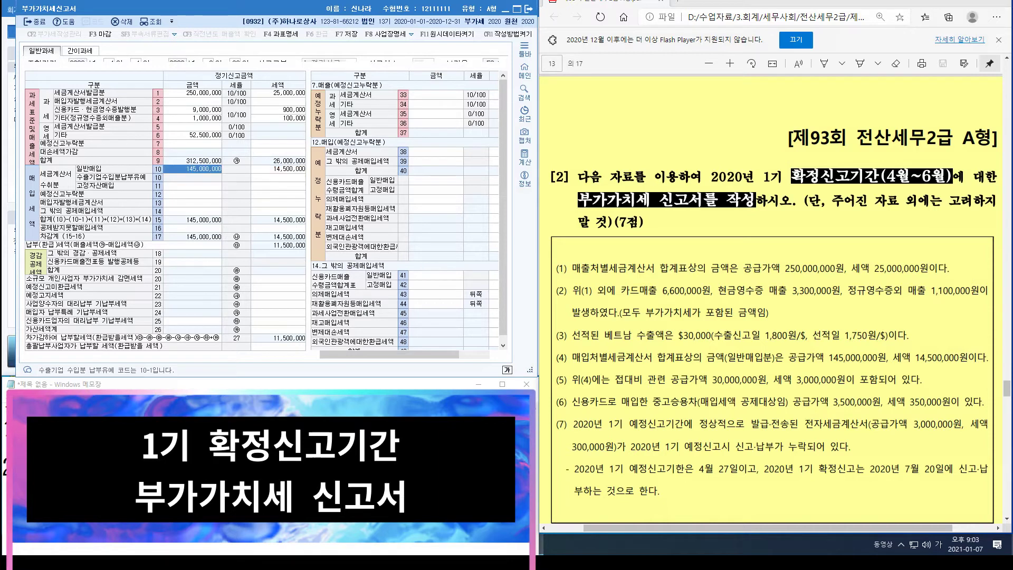
Step: Try entering 30,000,000 and 3,000,000 directly on row 16, then abandon the tax entry
left_click(192, 228)
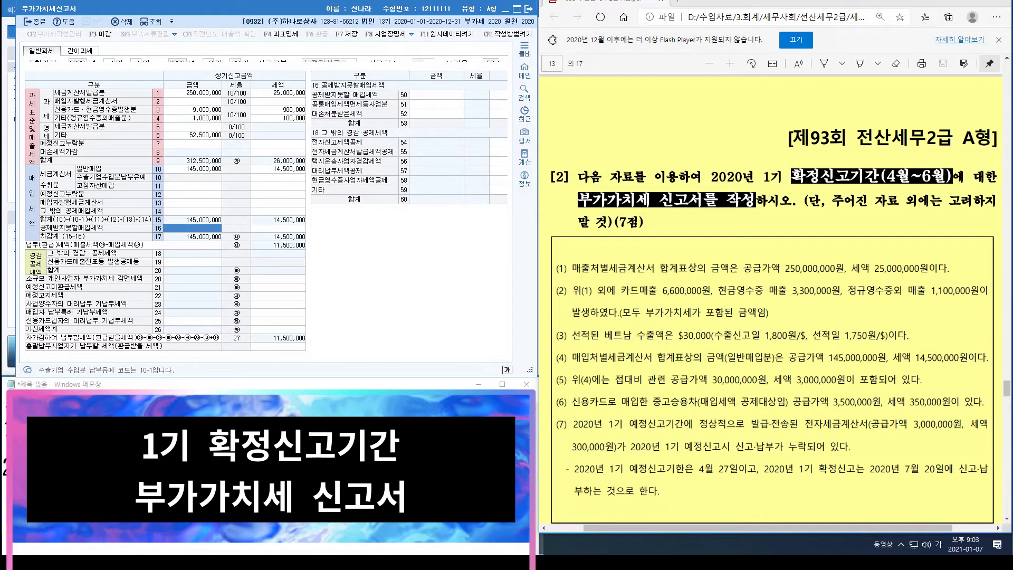
type("30000000")
key("Return")
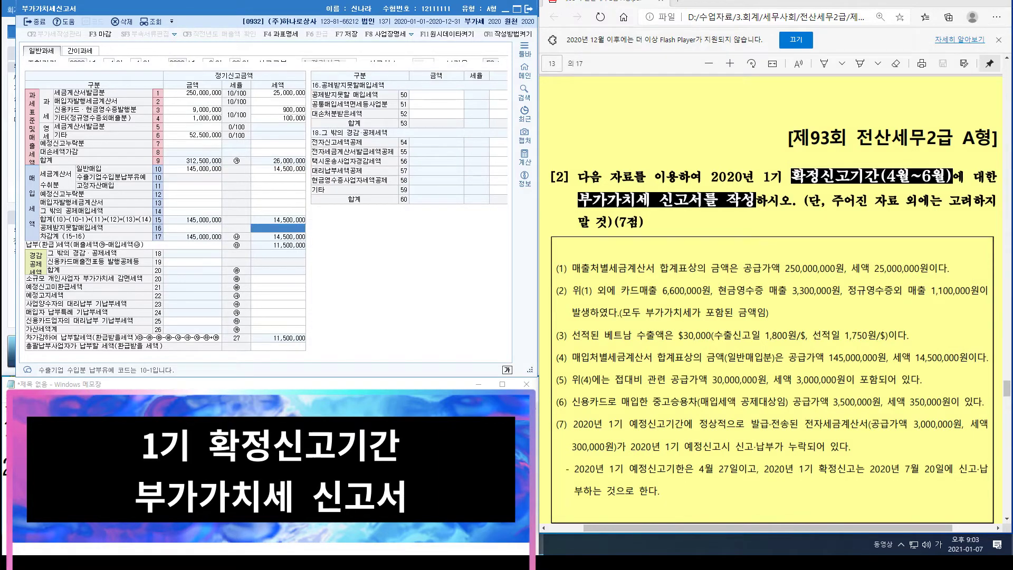
type("3000000")
left_click(192, 228)
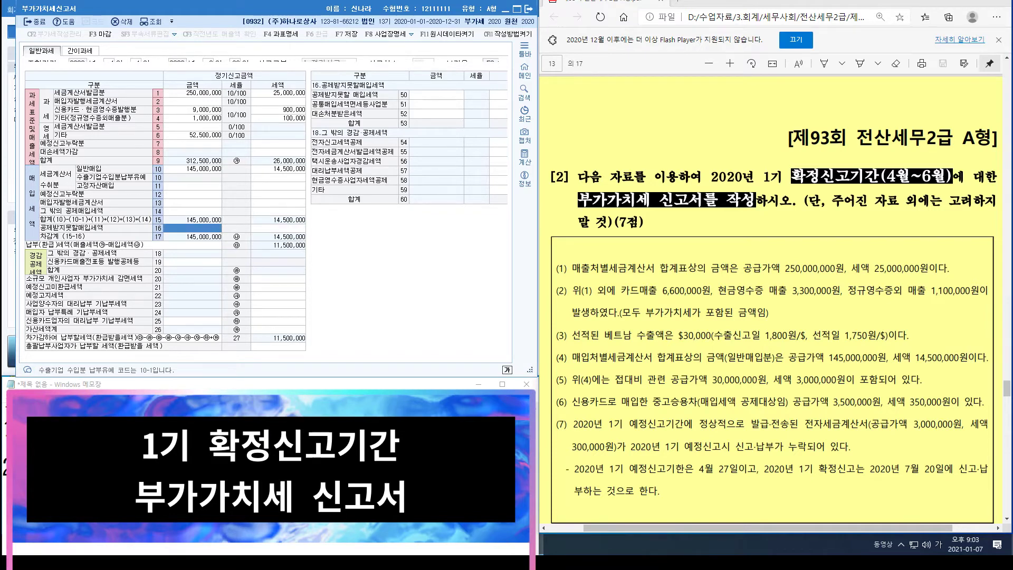
Step: Leave row 16, confirm the save prompt, and move to row 50 of the non-deductible breakdown
left_click(192, 228)
key("Escape")
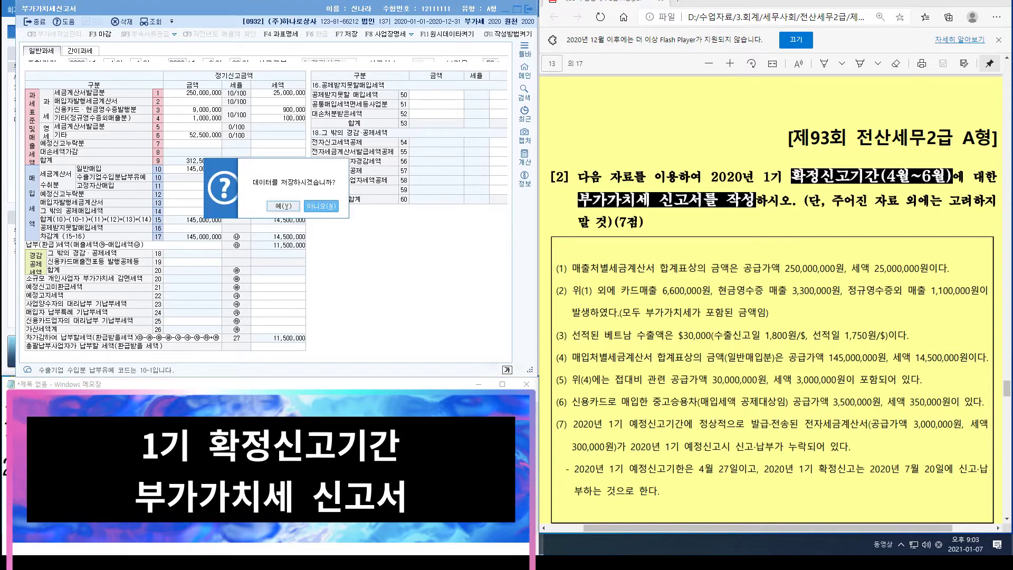
key("Return")
left_click(436, 104)
key("Up")
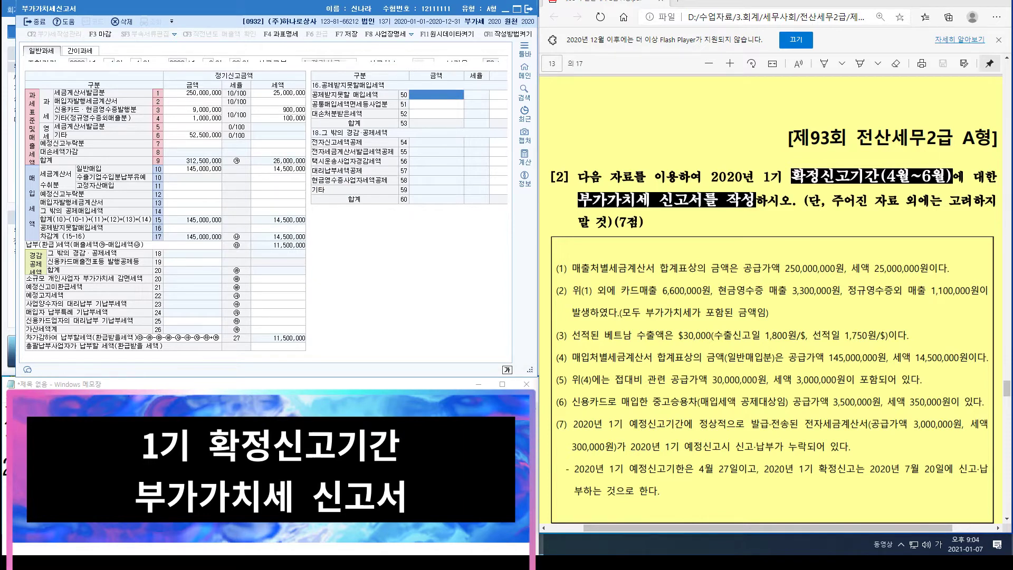
Step: Enter 30,000,000 of entertainment purchases on row 50 as non-deductible input tax
left_click(423, 96)
type("30000000")
key("Return")
key("Return")
key("Return")
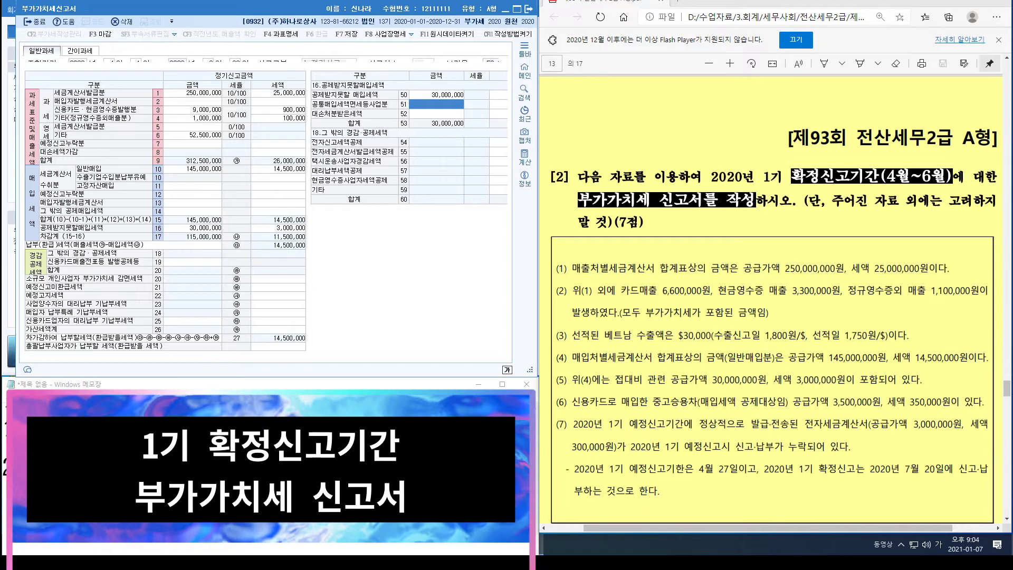
left_click(435, 95)
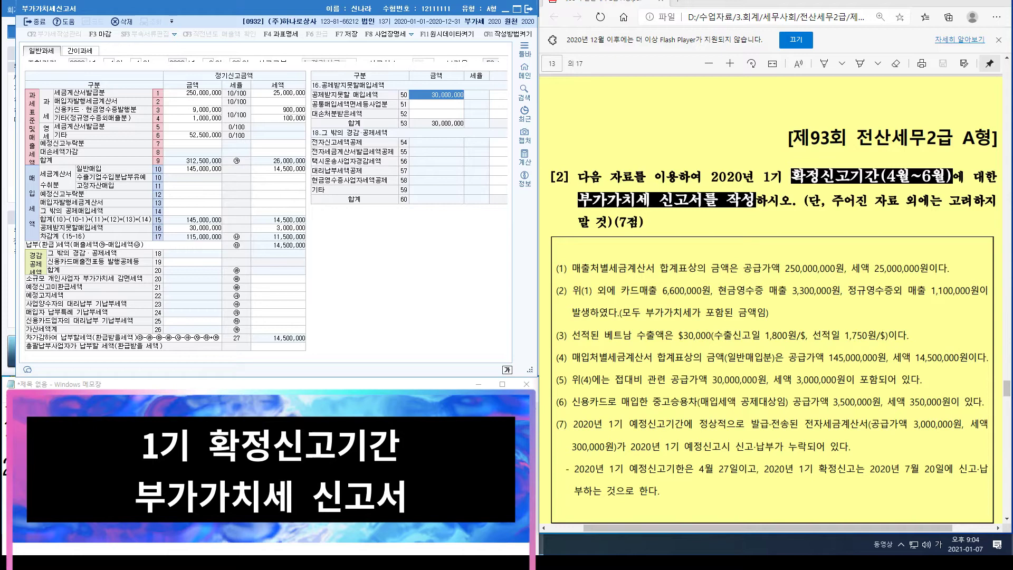
left_click(436, 113)
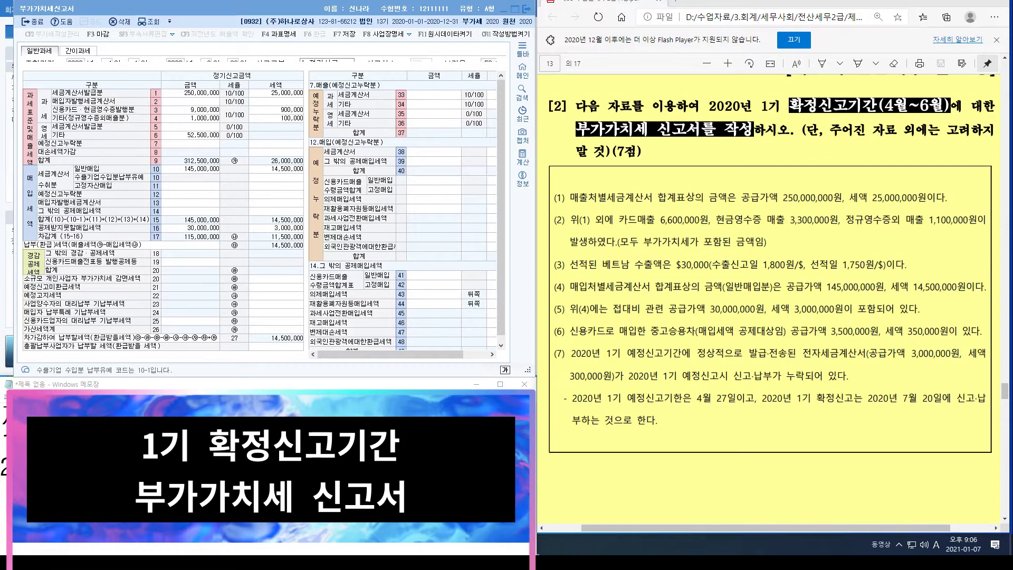
Step: Move back among the main form's input tax rows 12 to 14
left_click(190, 195)
left_click(190, 211)
left_click(190, 186)
left_click(190, 194)
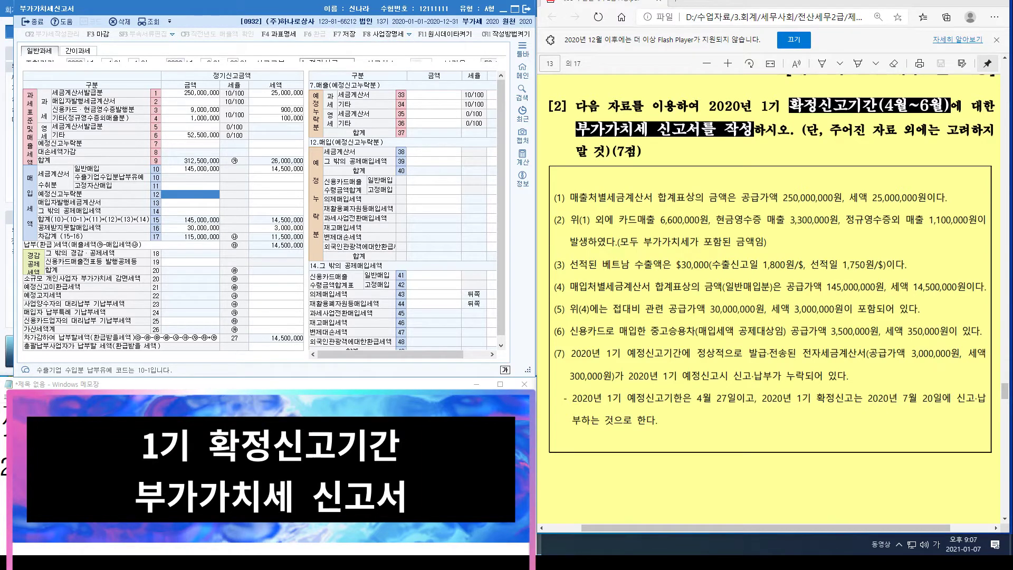
Step: Open the other deductible input tax breakdown from row 14
left_click(190, 203)
left_click(189, 211)
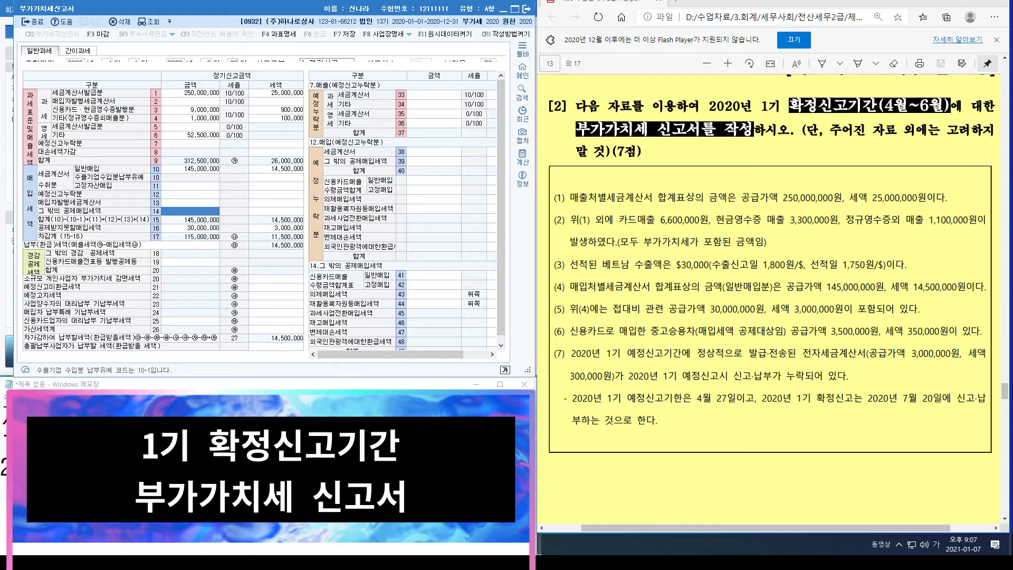
left_click(182, 211)
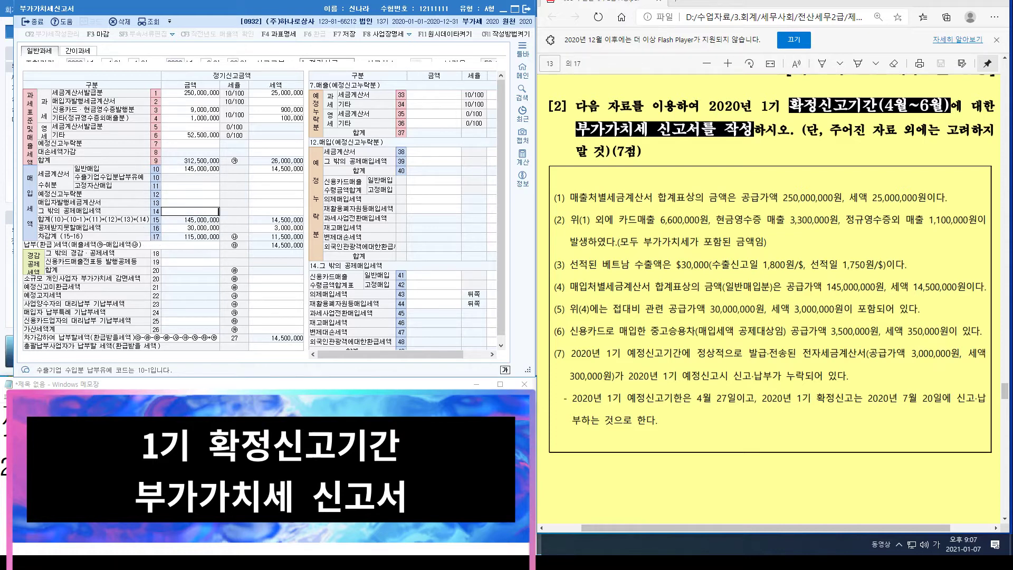
left_click(276, 211)
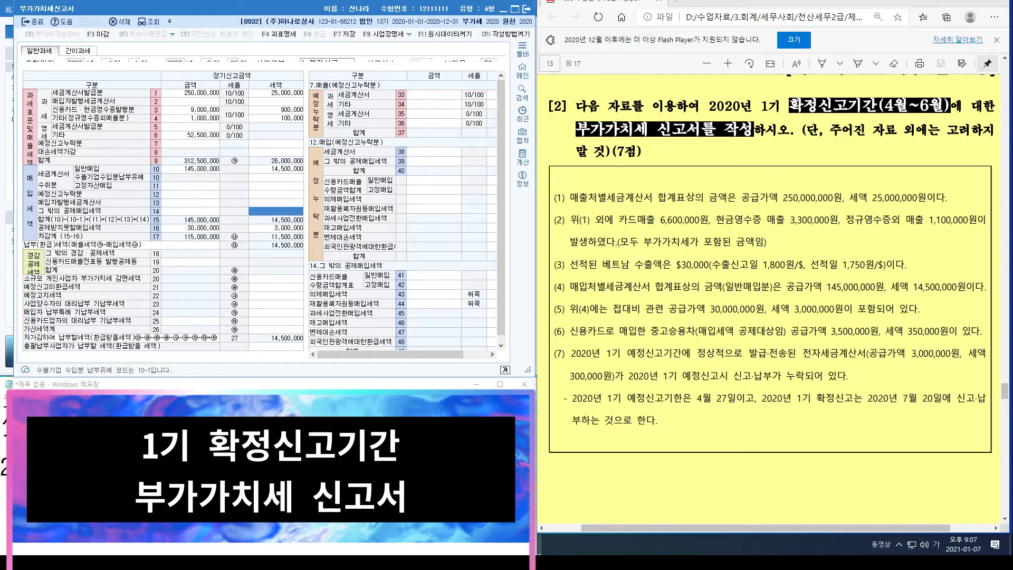
left_click(362, 263)
Step: Enter the card-paid used car on row 42: 3,500,000 with 350,000 tax
key("Tab")
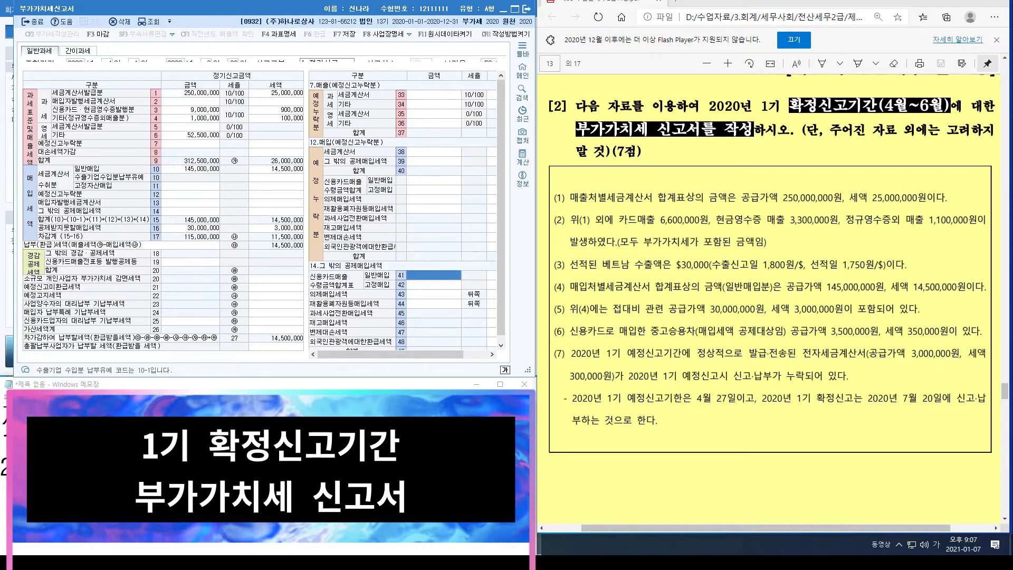
key("Down")
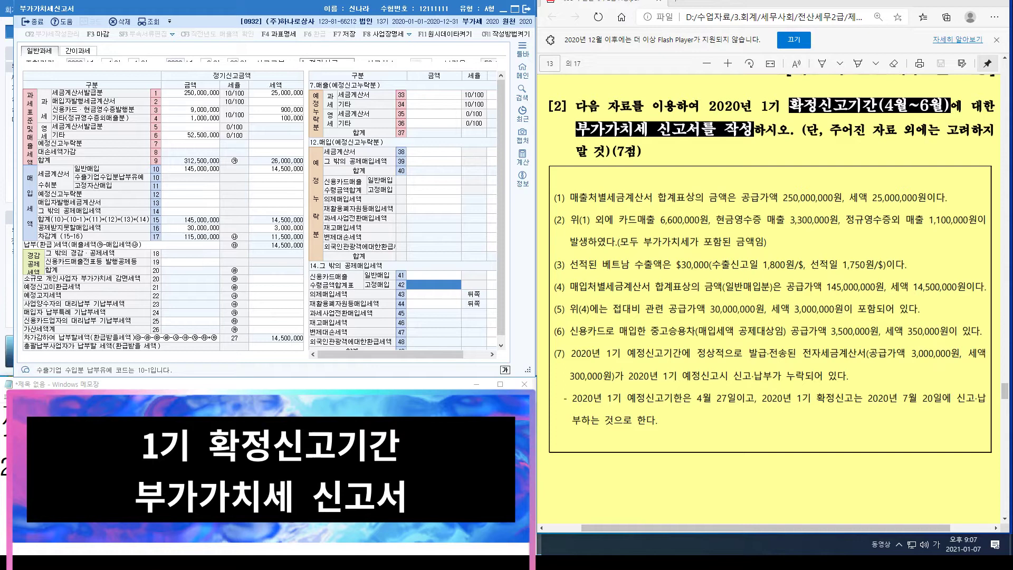
left_click_drag(391, 355, 417, 355)
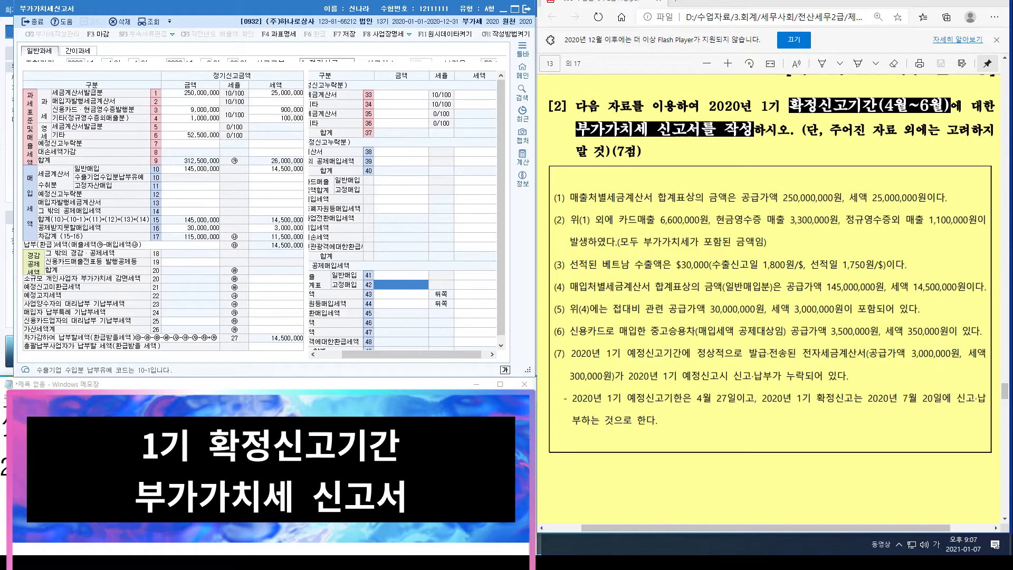
type("3,500")
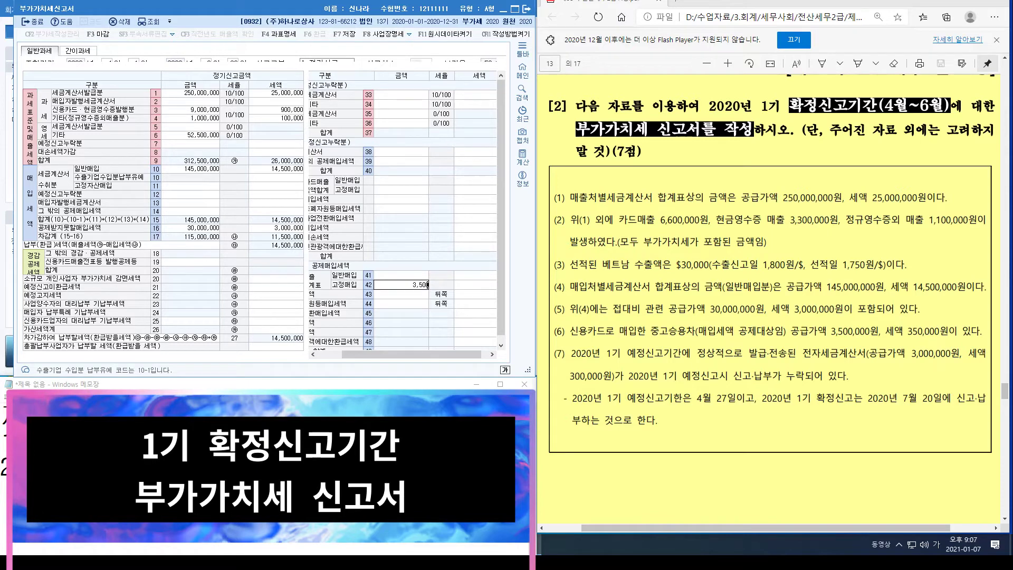
type(",000")
key("Return")
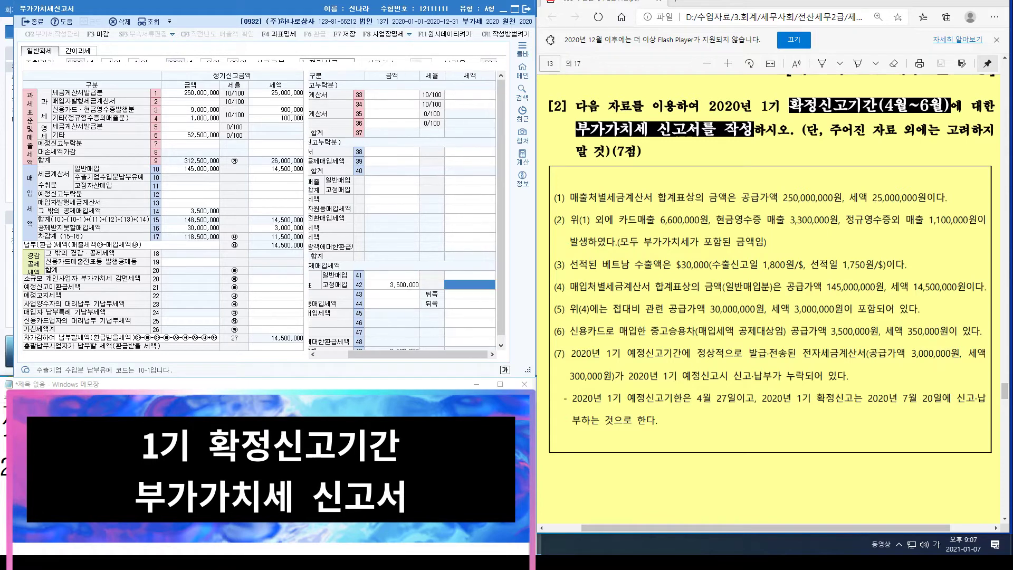
type("3500000")
key("Return")
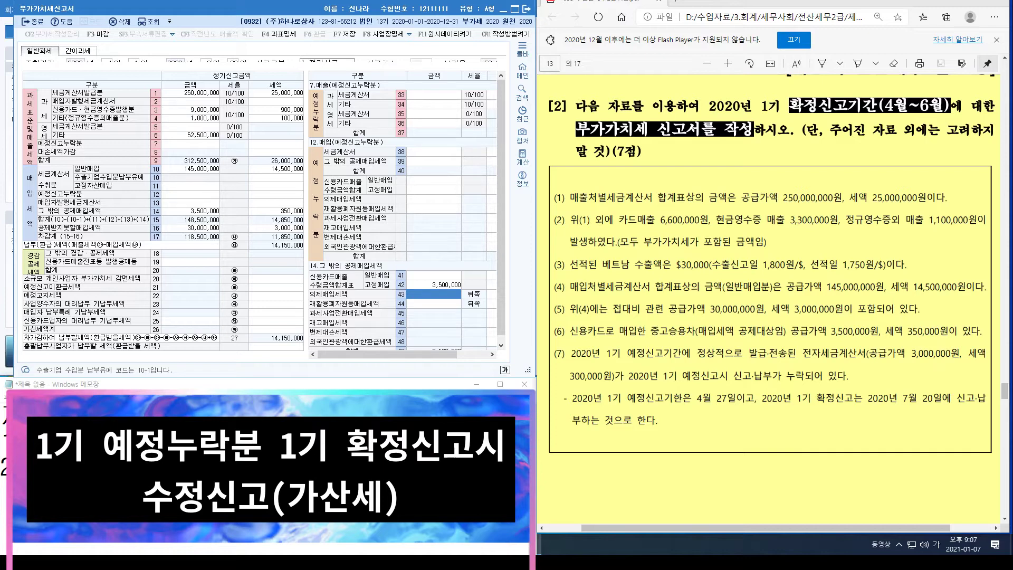
Step: Enter the omitted preliminary tax invoice sale of 3,000,000 on row 33 of the 예정신고누락분 breakdown
left_click(199, 144)
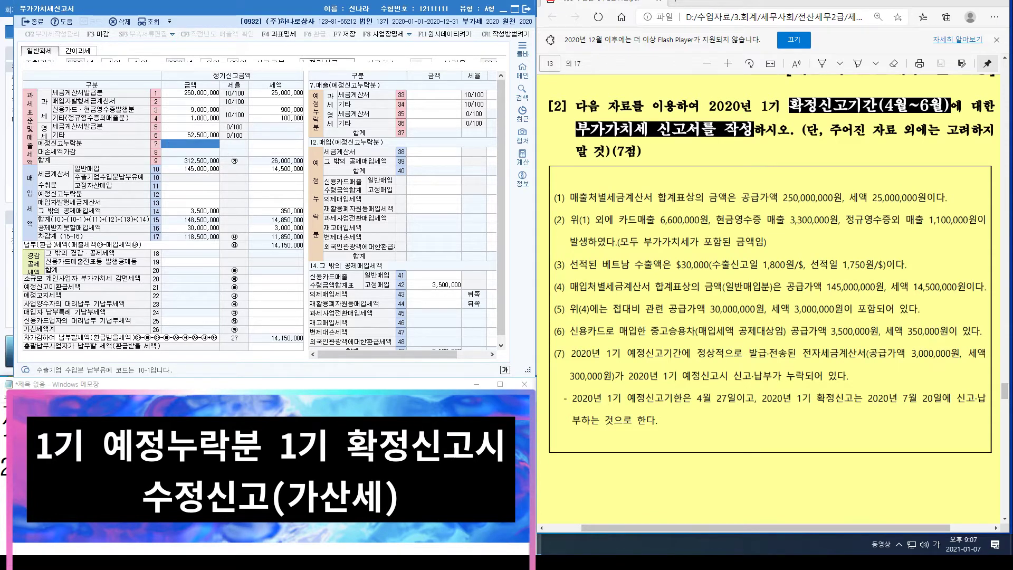
key("Tab")
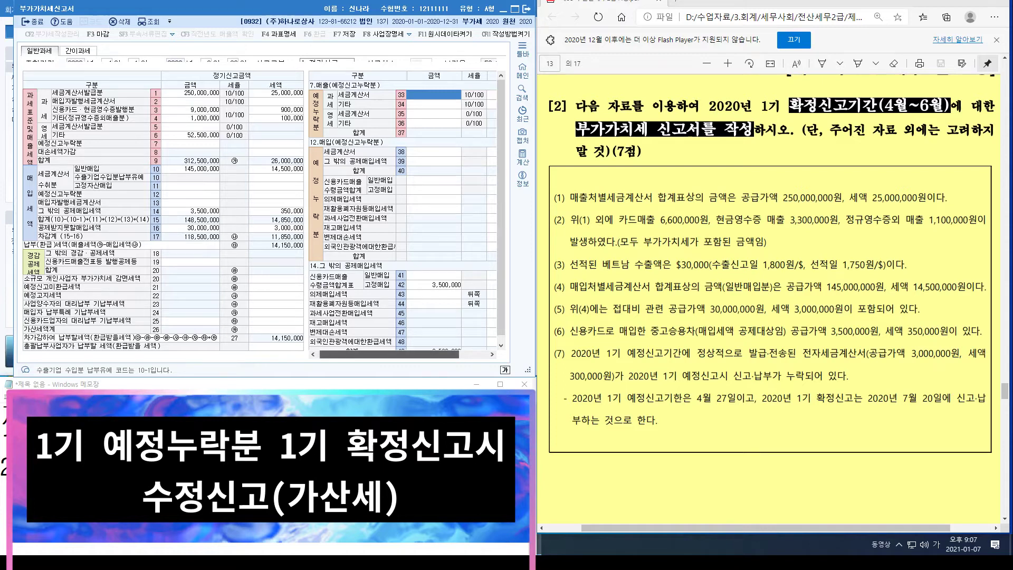
left_click_drag(387, 355, 417, 354)
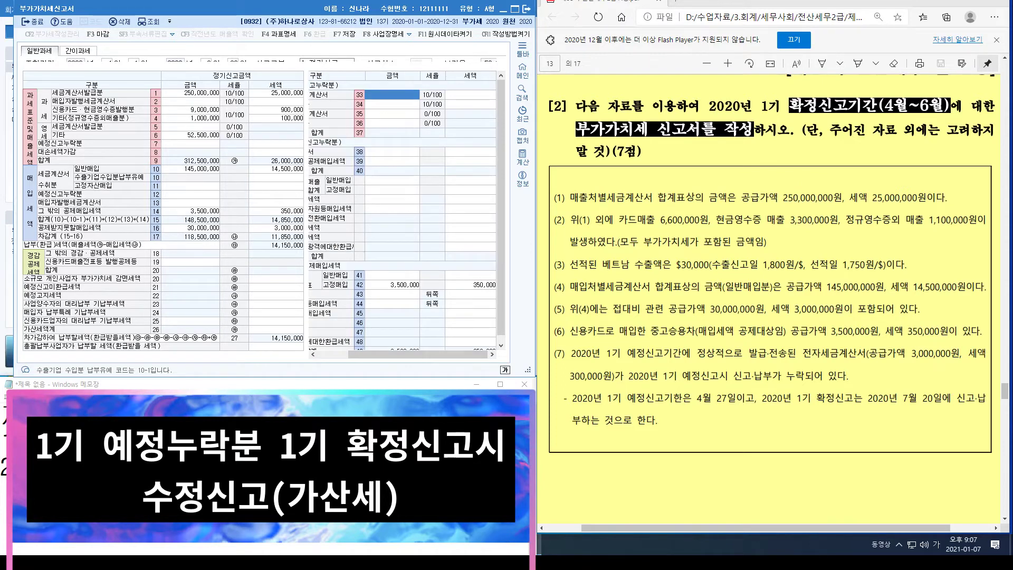
type("3000000")
key("Return")
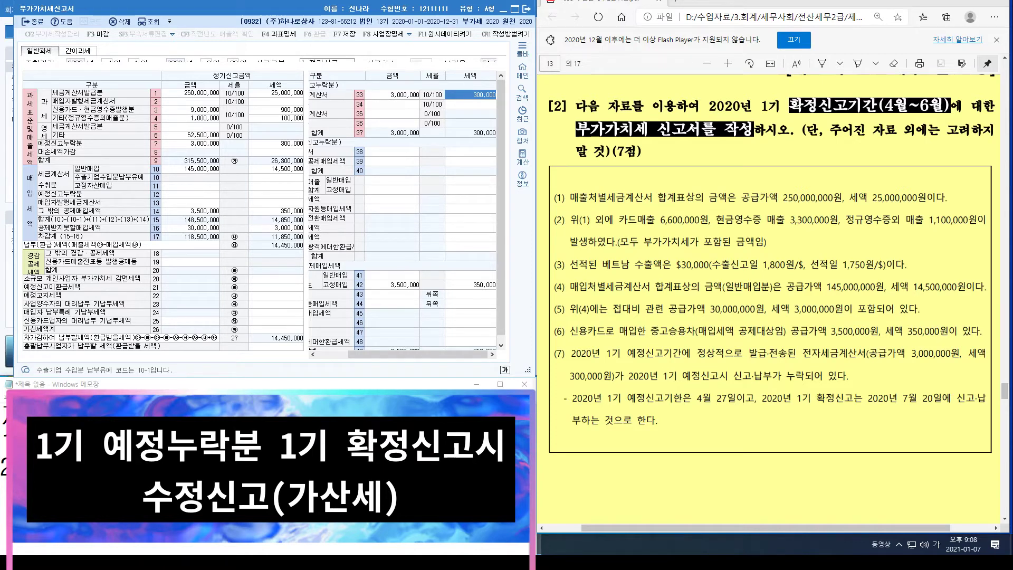
left_click(914, 401)
scroll(407, 209, "down", 1)
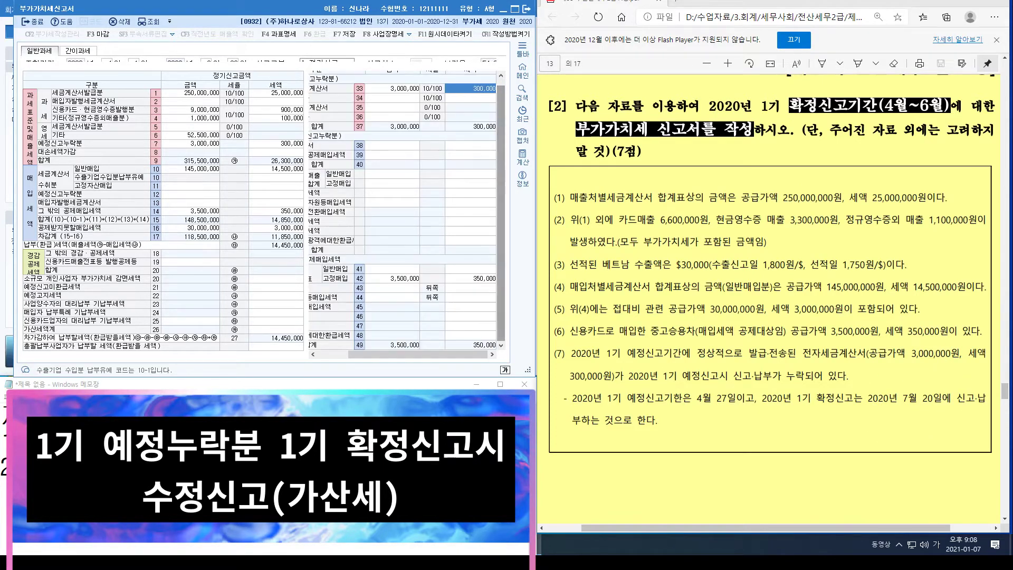
scroll(402, 215, "left", 2)
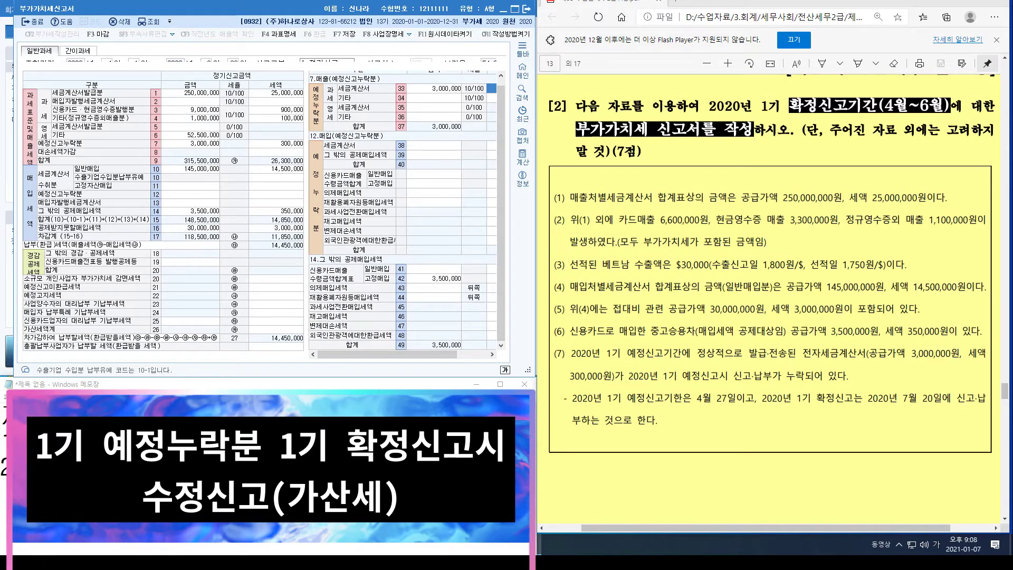
Step: Show the 25.가산세명세 breakdown from row 26 and write 가산세 on a new Notepad line
left_click(276, 329)
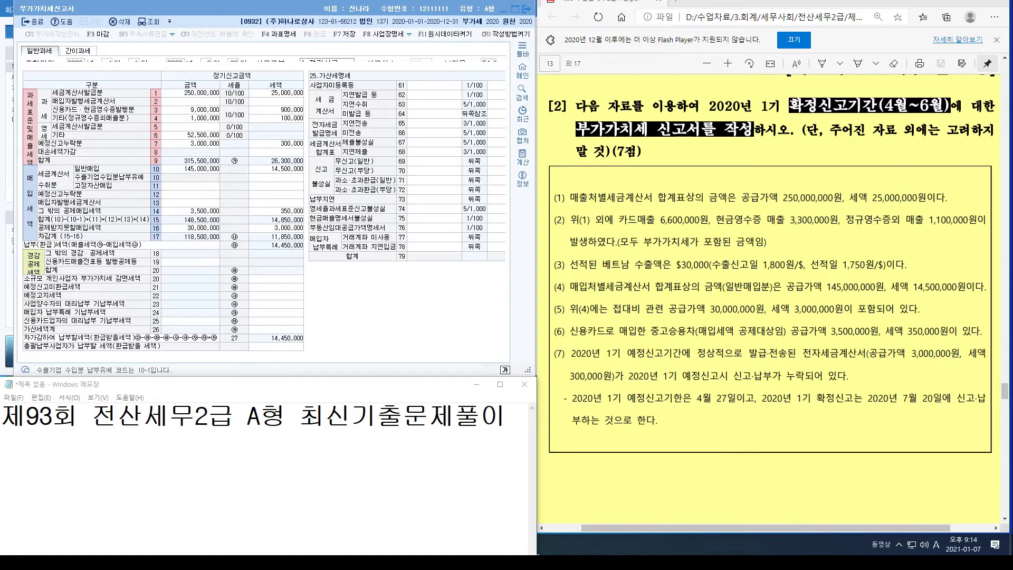
key("Return")
key("Hangul")
type("가산세")
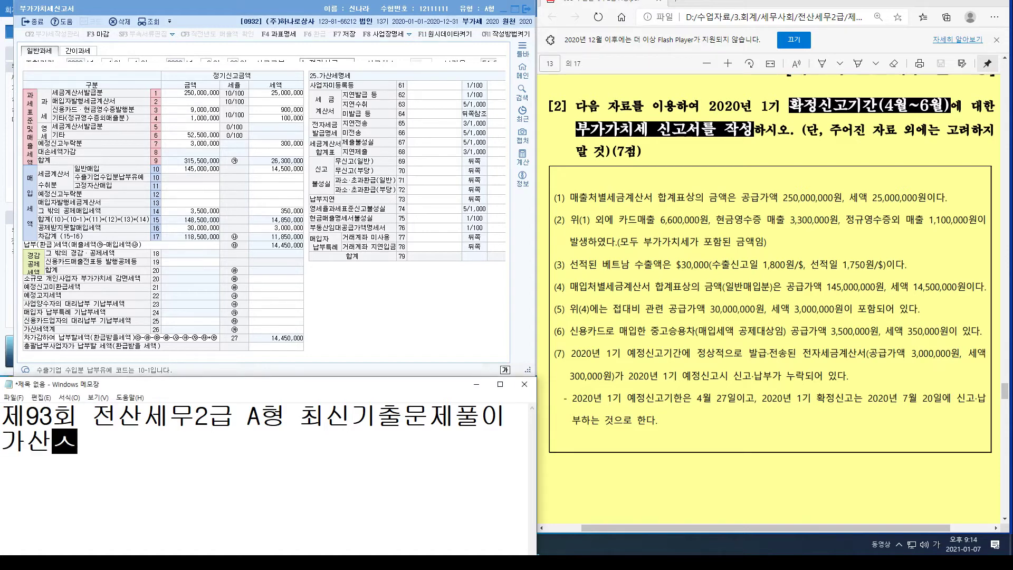
key("Return")
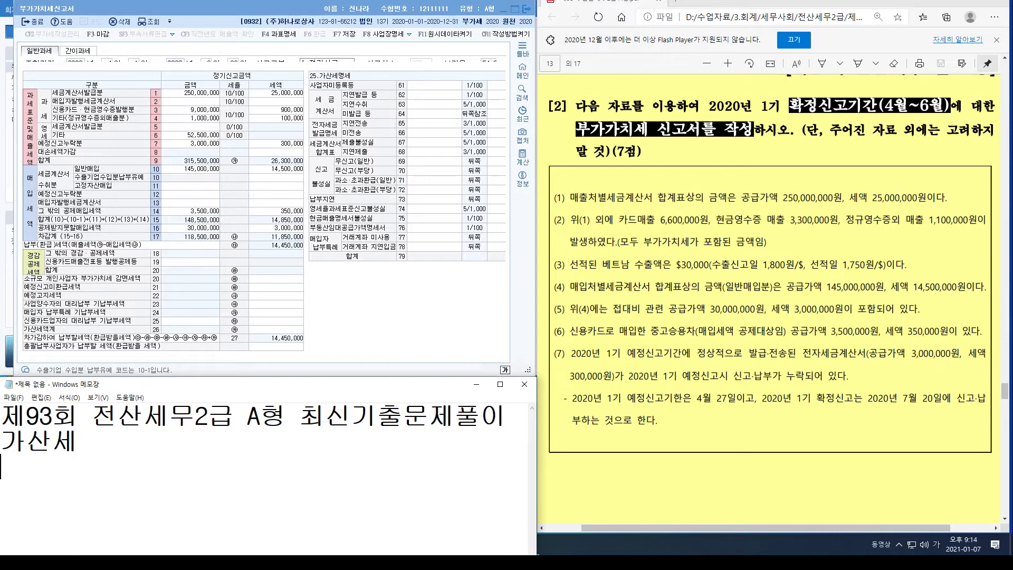
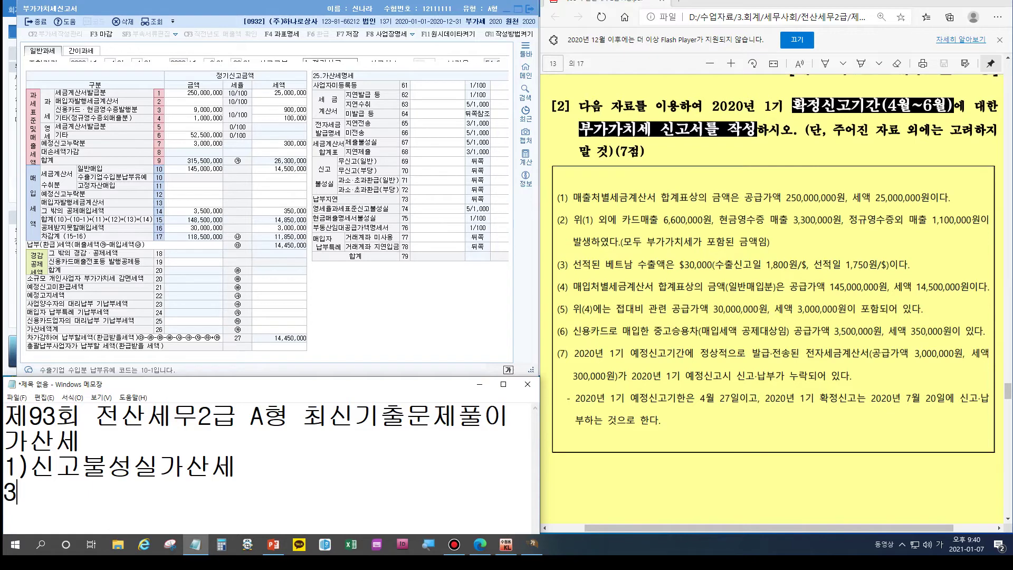
Step: Write 300,000 * 10% * 25% =7500 under the 1)신고불성실가산세 note
type(",000")
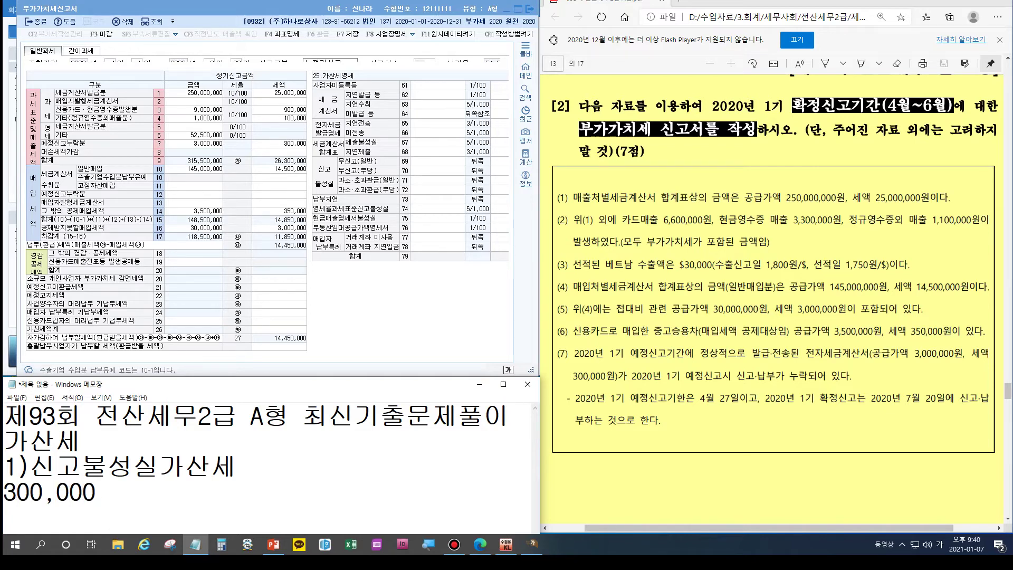
type(" * 10% *")
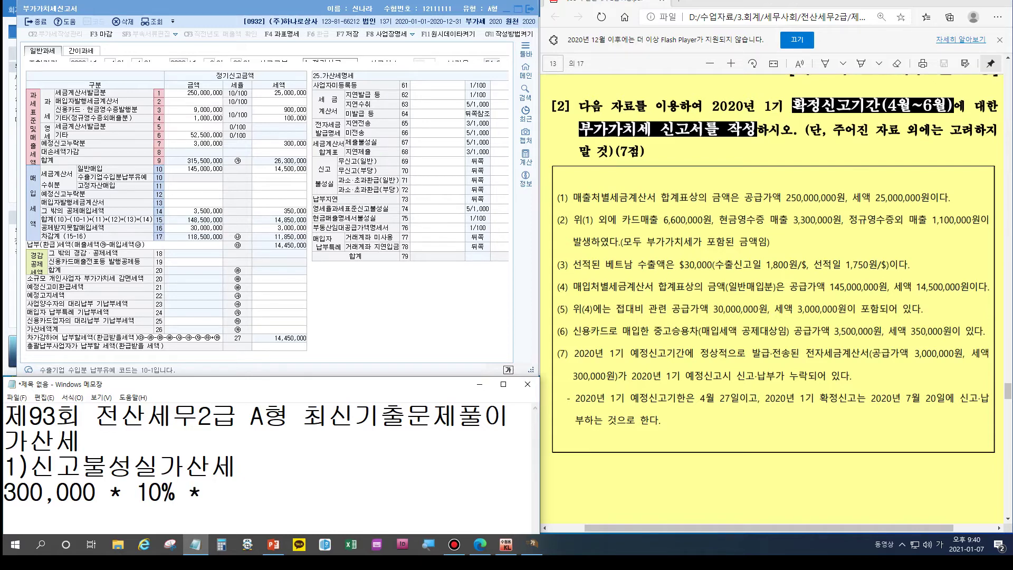
type(" 25% =")
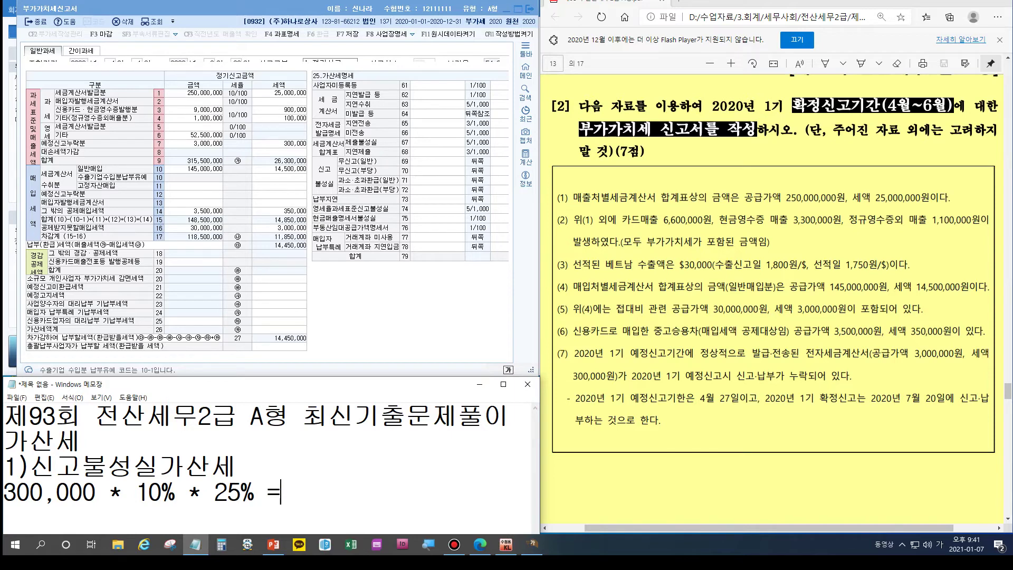
type("7500")
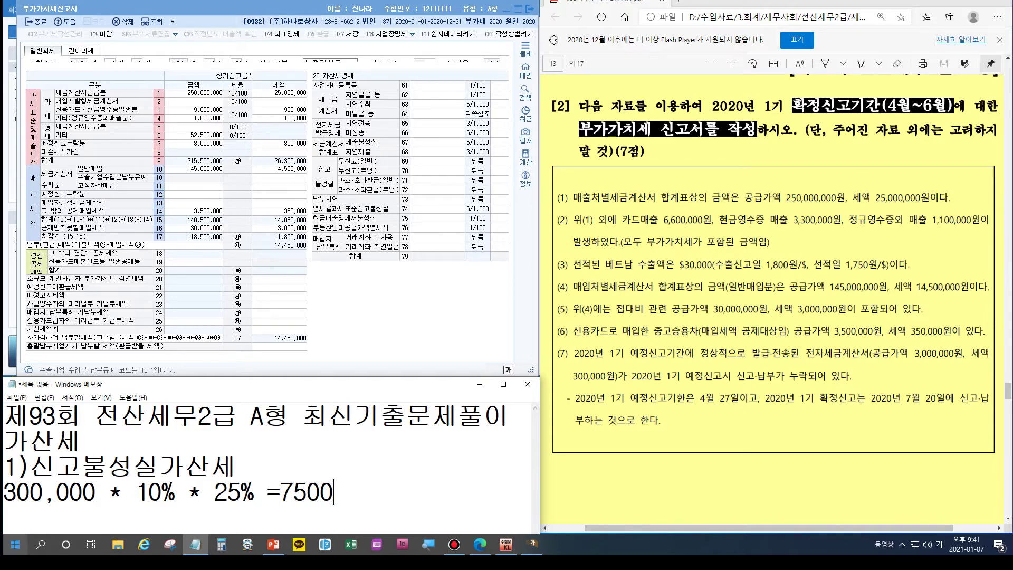
key("Return")
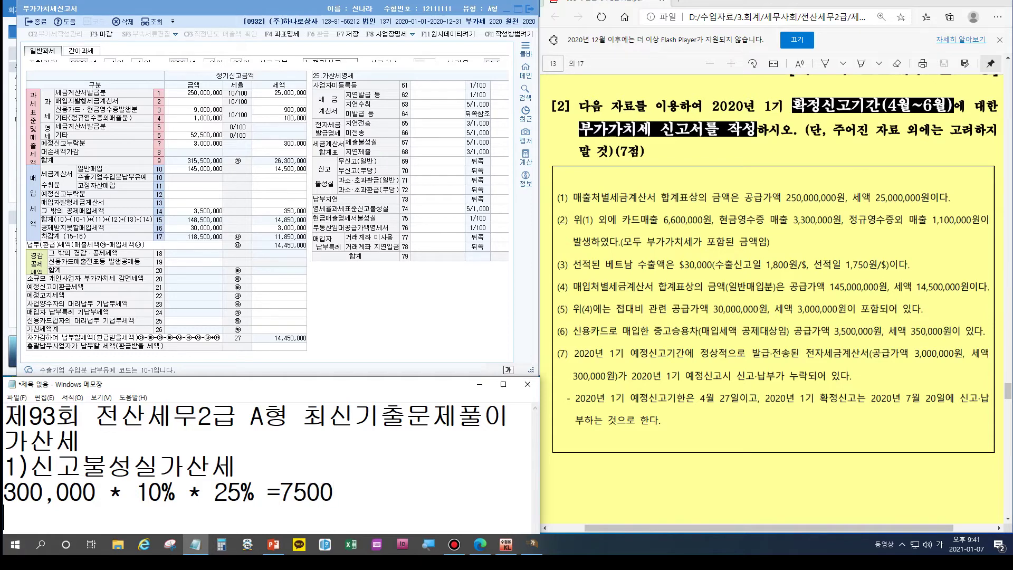
left_click_drag(253, 378, 255, 364)
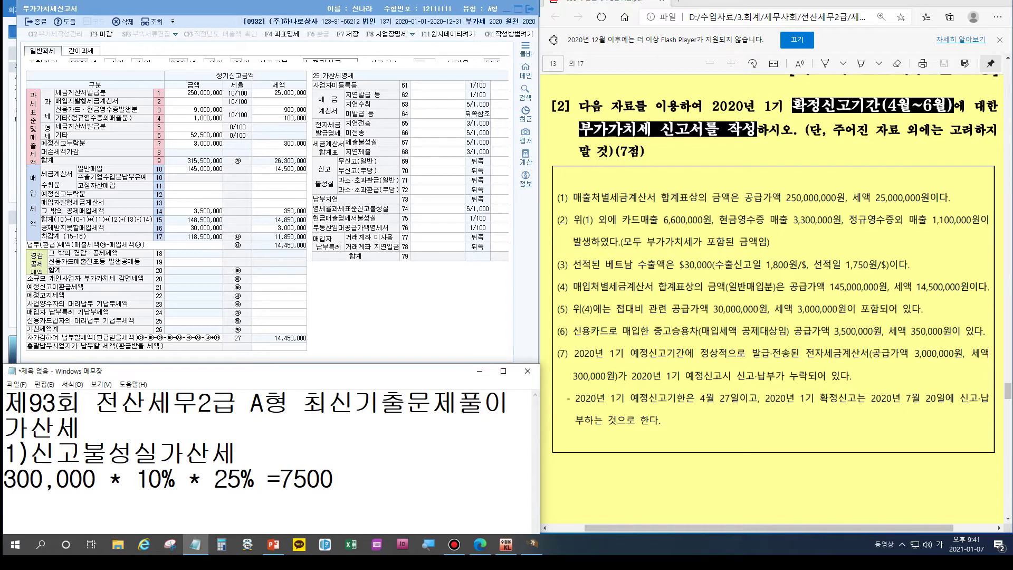
Step: Start the second penalty item 2)납부불성실가산세 on a new line
key("BackSpace")
key("Return")
type("2)납부불")
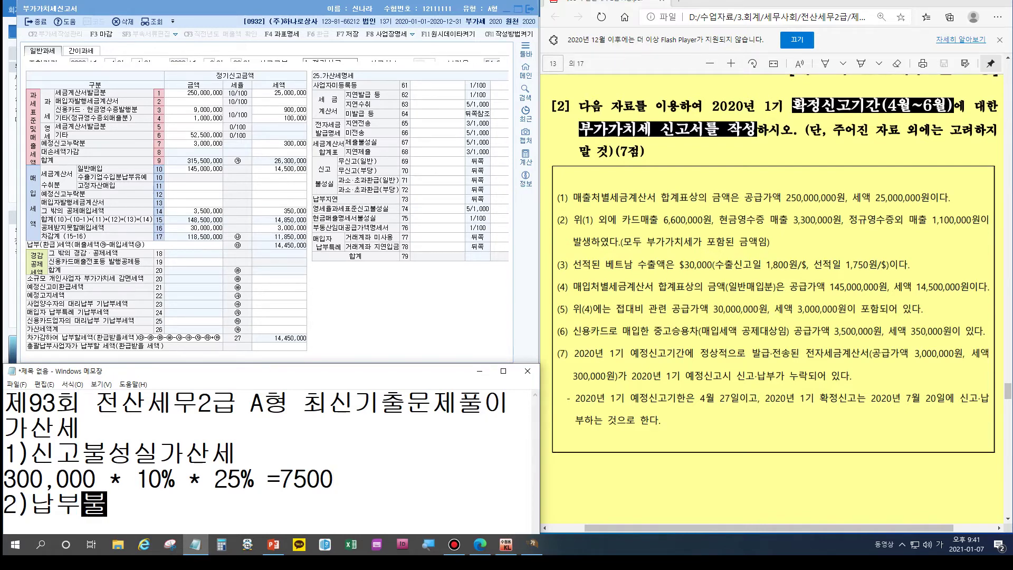
type("성실가산ㅅㅔ")
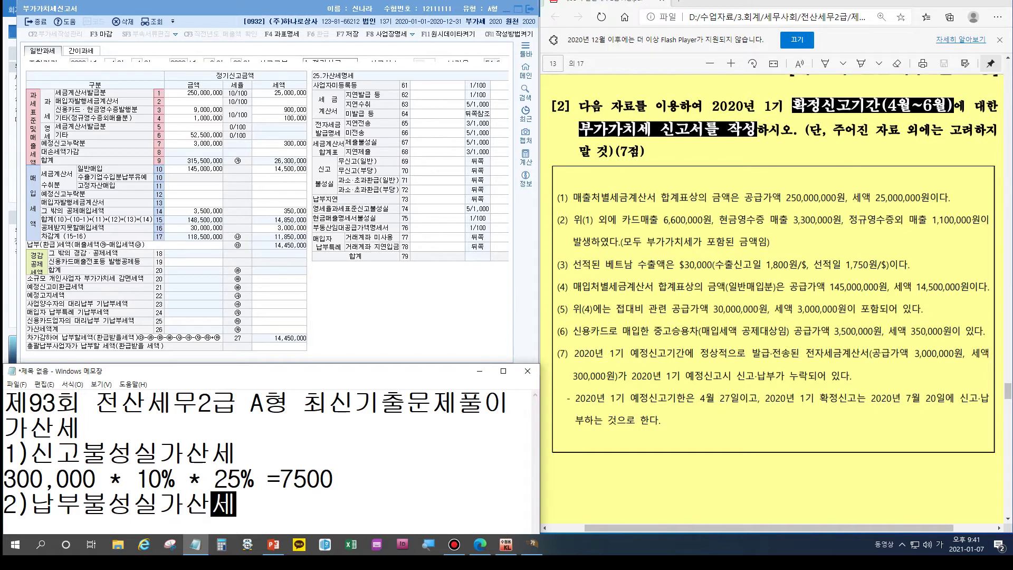
Step: Under 2)납부불성실가산세, write the partial formula 300,000 *2.5/10000 *
left_click_drag(336, 376, 336, 274)
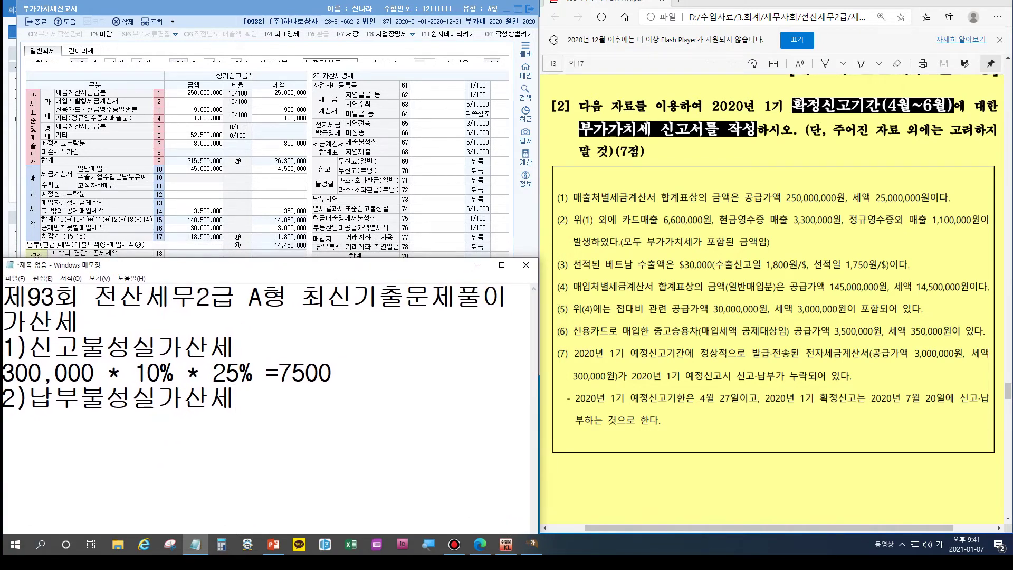
key("Return")
type("300,000")
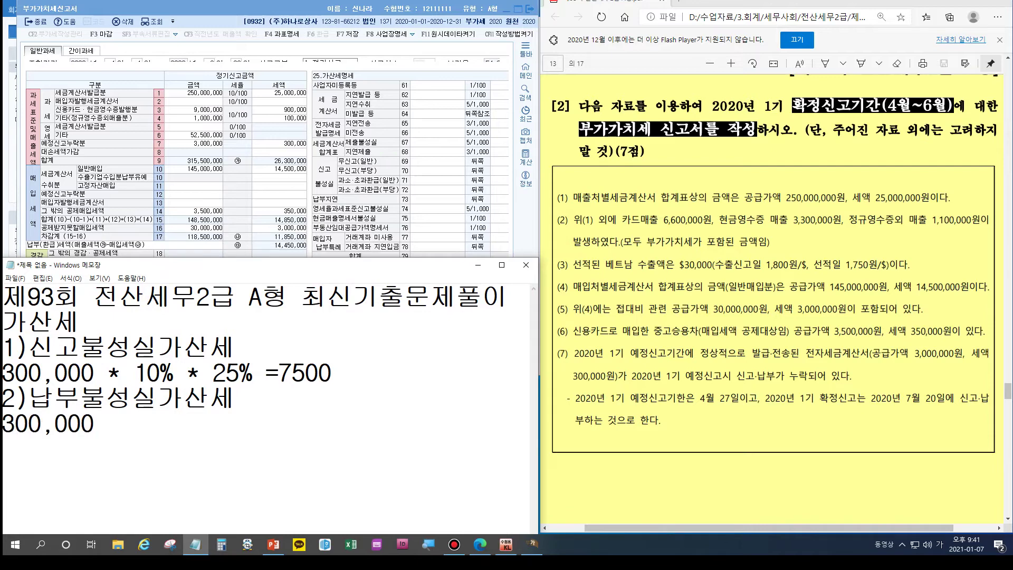
type(" * 1")
type("0")
key("BackSpace")
type("2.5/10000 *")
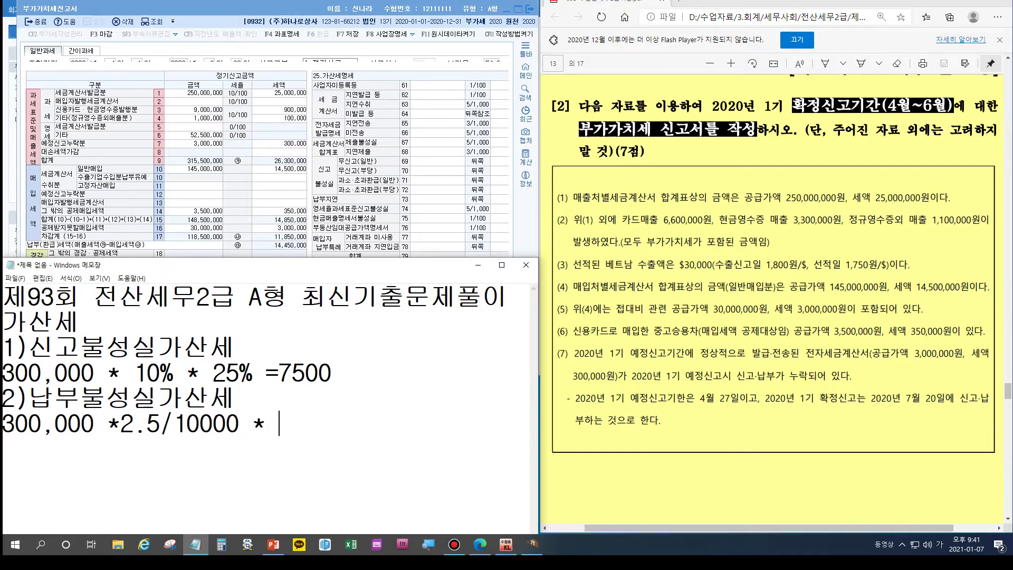
Step: List the dates 4월 27일 and 7월 20일 below the formula after a blank line
key("Return")
key("Return")
type("4월 27일")
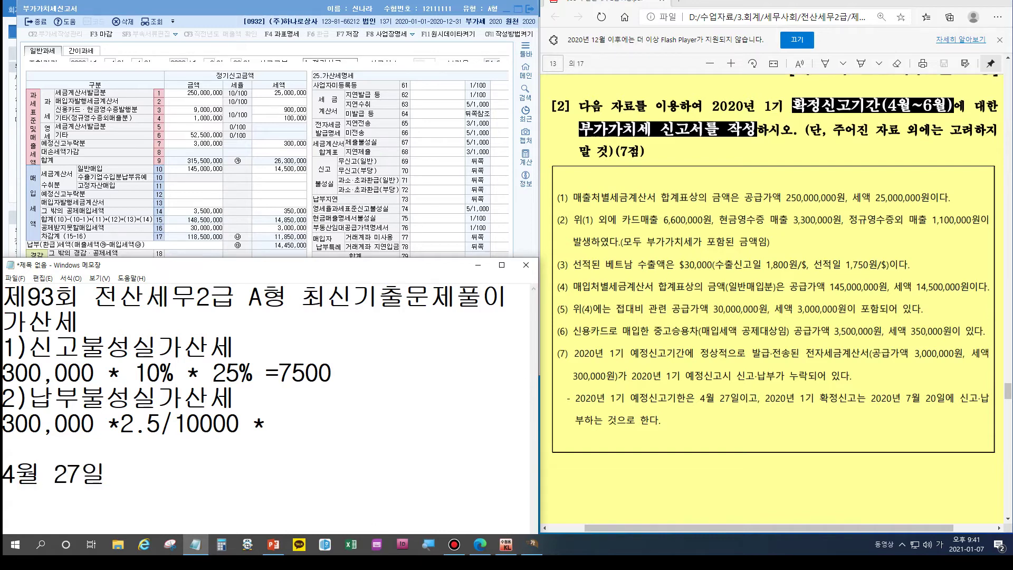
key("Return")
type("7월 20일")
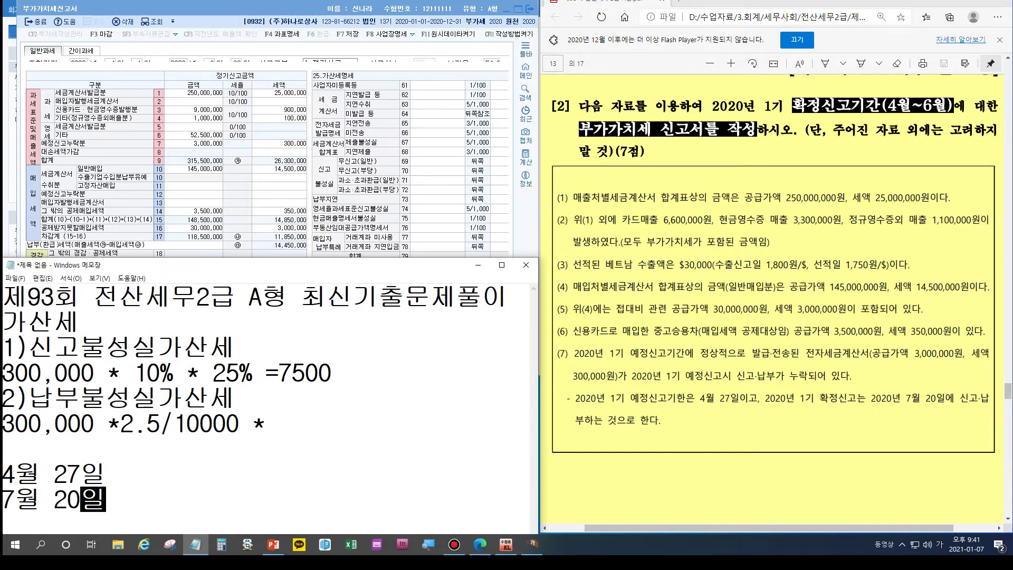
left_click_drag(306, 270, 308, 110)
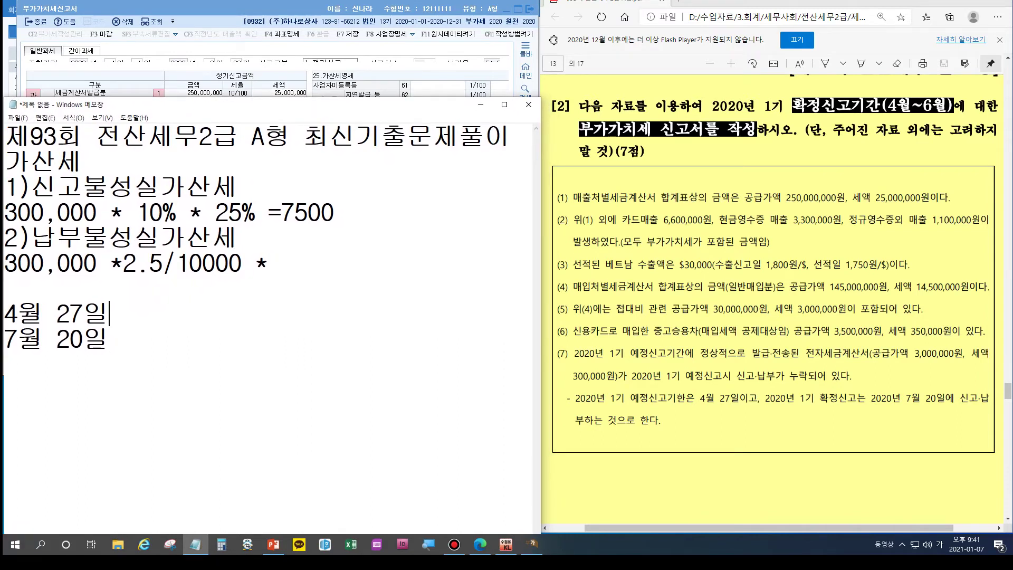
Step: List the day counts beside the months: April 4일, May 31일, June 30일, July 20일
key("Return")
key("Return")
key("Return")
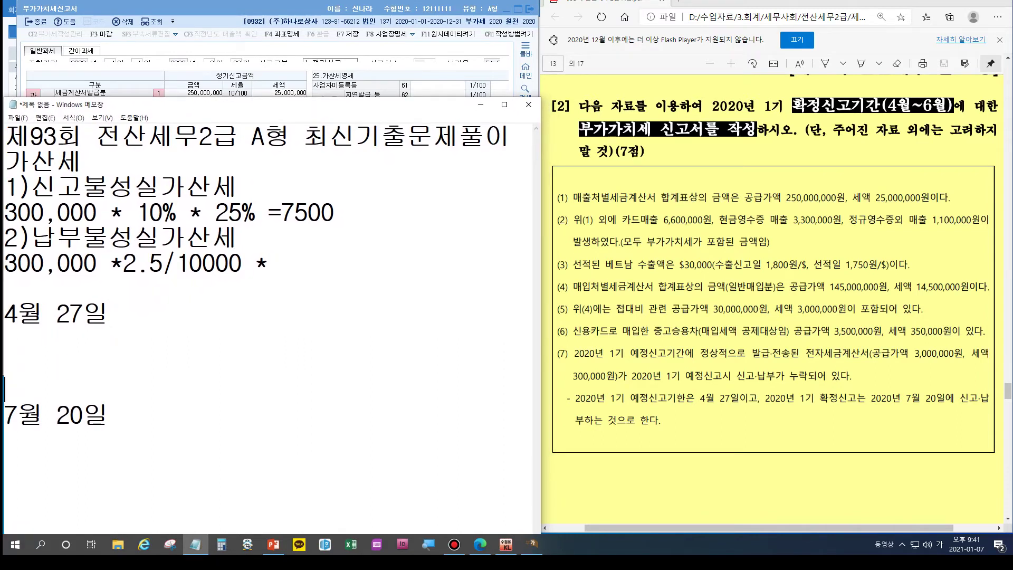
left_click(110, 314)
type(",28, 29 ,")
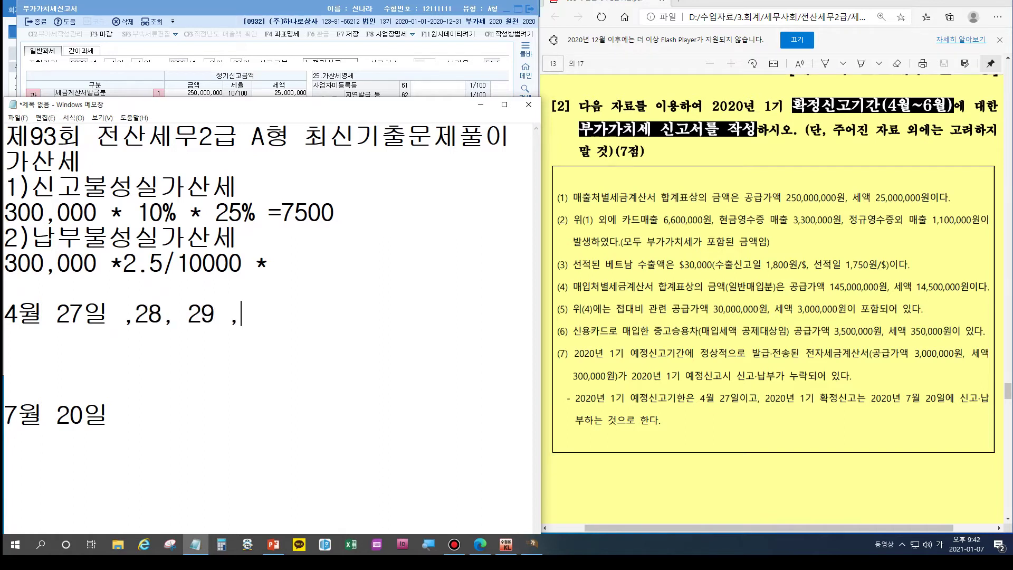
type("30  4일")
key("Return")
type("5월")
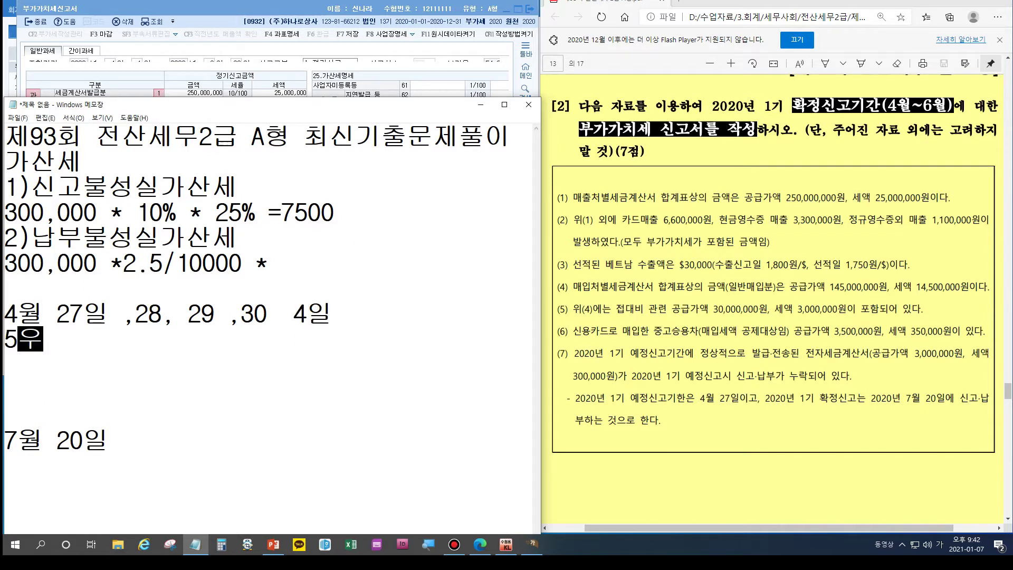
key("BackSpace")
type("31ㅇ일")
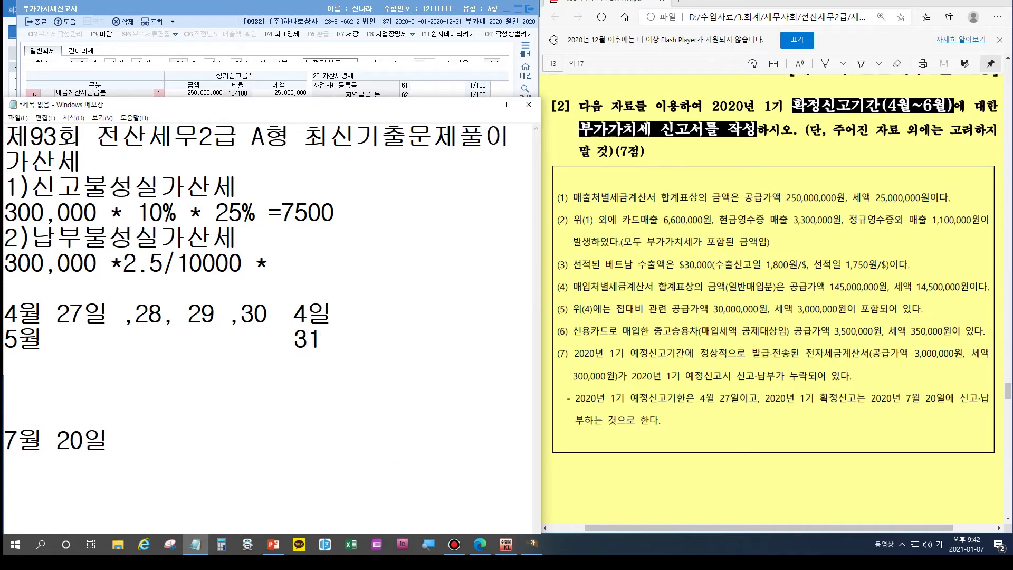
key("Return")
type("6월")
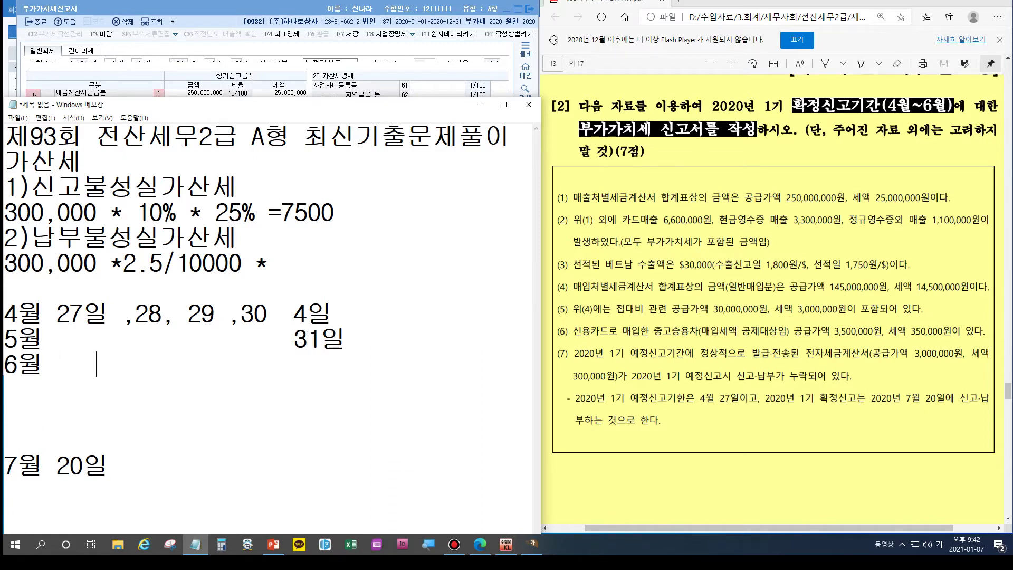
key("BackSpace")
key("BackSpace")
type("30일")
key("Return")
key("Delete")
key("Delete")
key("Delete")
key("Delete")
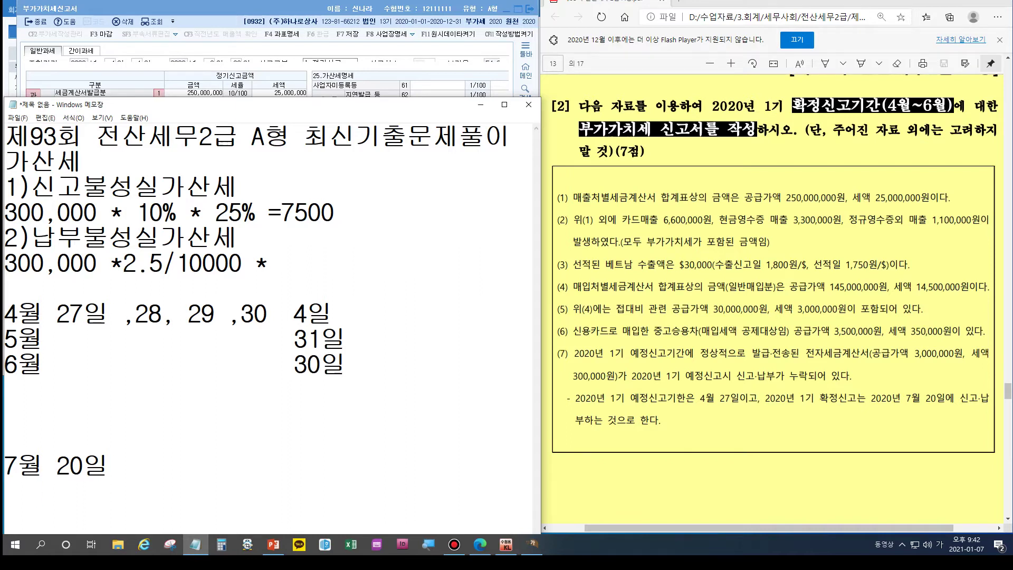
key("End")
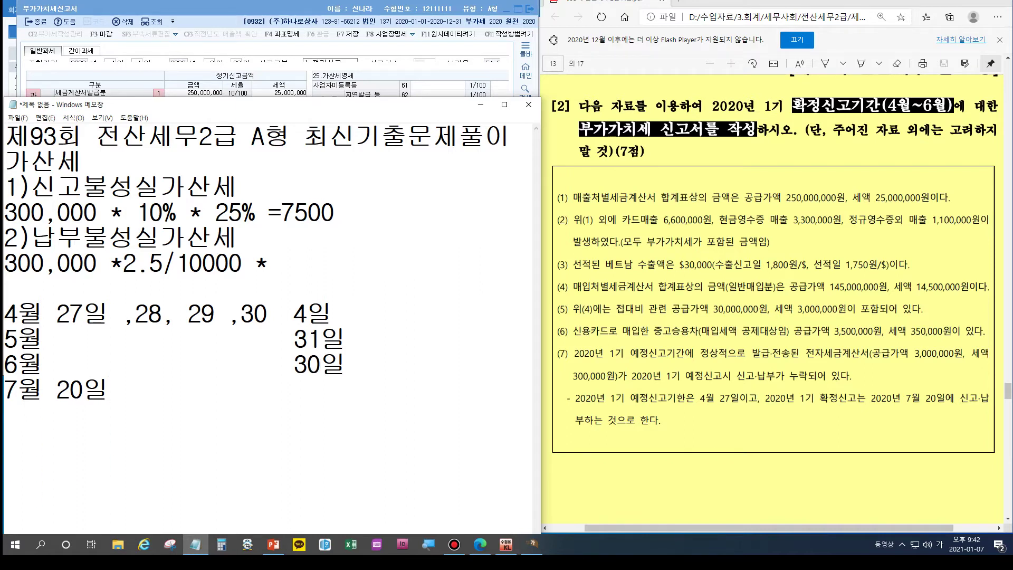
type("20일")
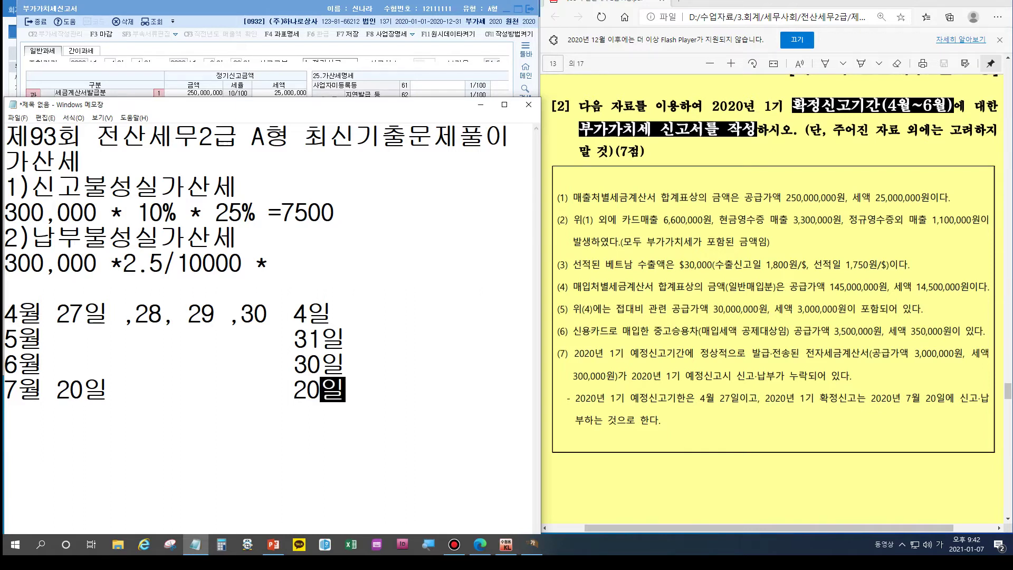
Step: Append 84일 to the penalty formula and correct April's day count to 3
left_click(281, 263)
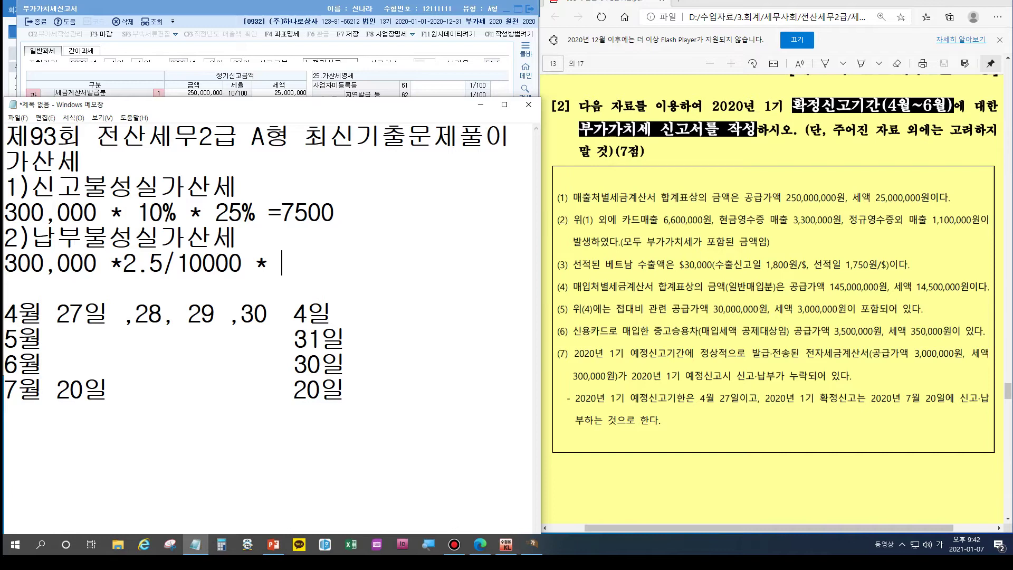
type("84일")
left_click(174, 314)
left_click(135, 314)
left_click(83, 314)
left_click_drag(83, 314, 55, 314)
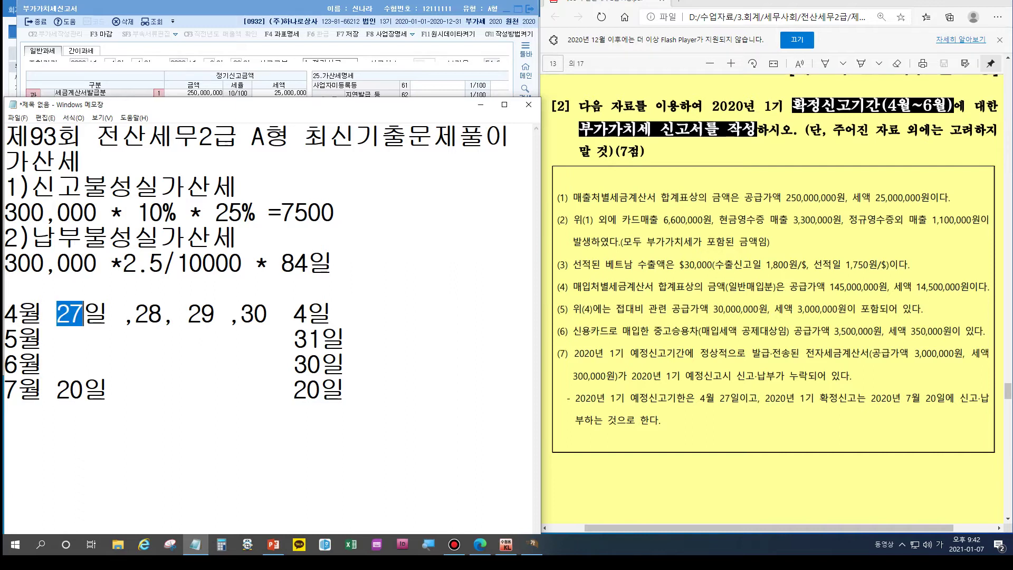
left_click_drag(122, 314, 150, 314)
left_click_drag(293, 314, 308, 314)
type("3")
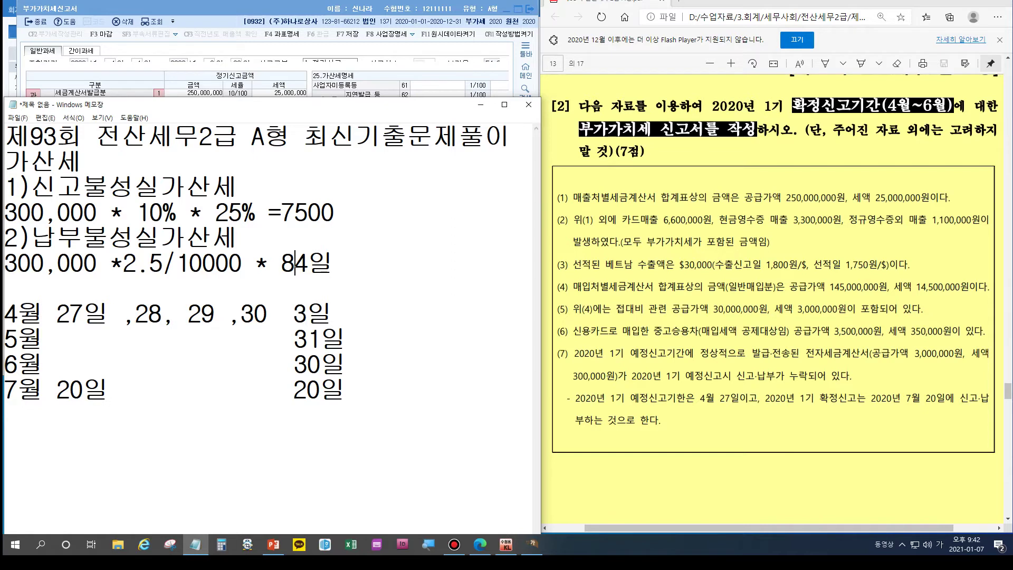
Step: Finish the formula with = 6,300원 and shrink Notepad to uncover the VAT form
left_click(337, 262)
type("= 6,300원")
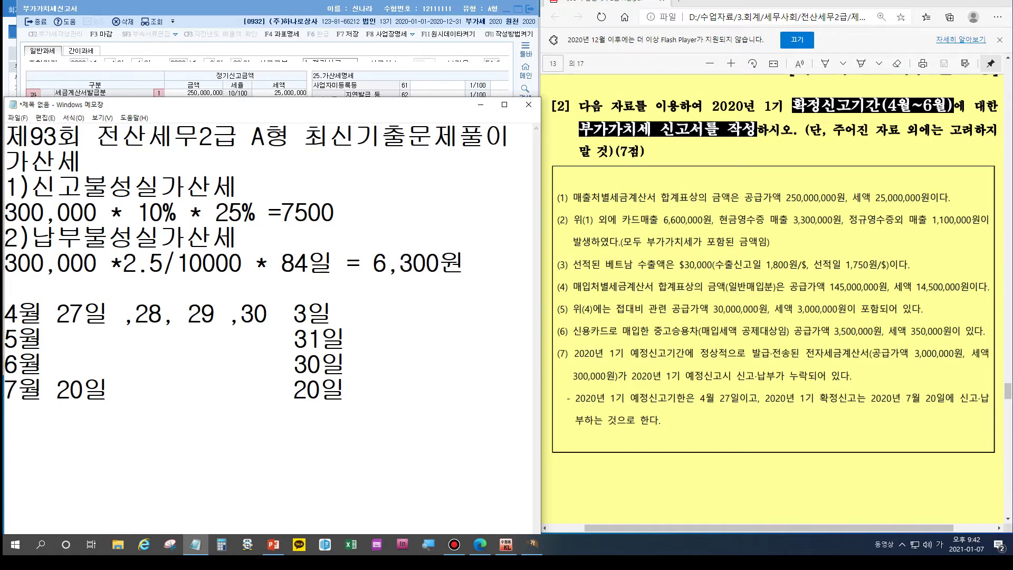
left_click_drag(454, 111, 451, 379)
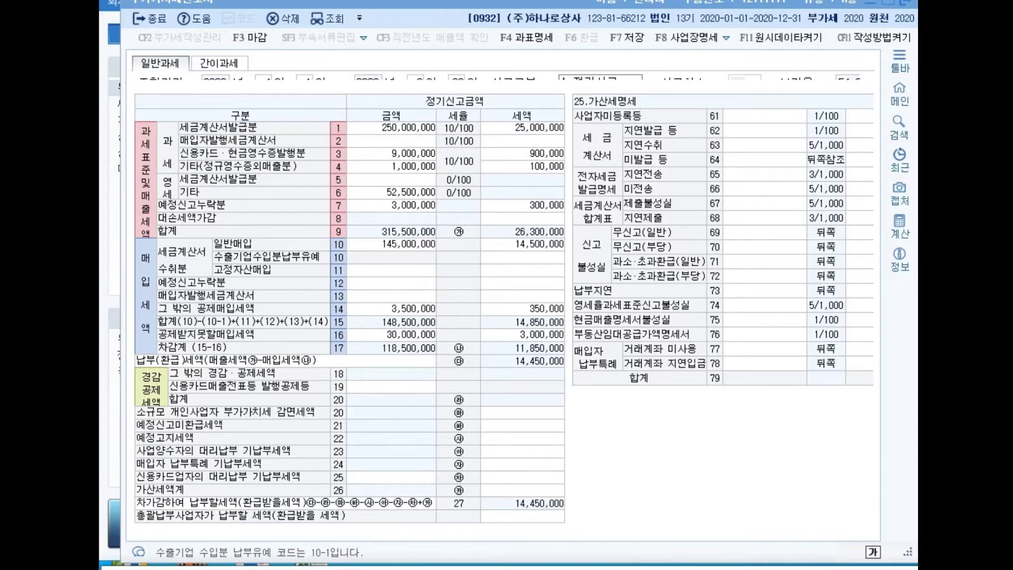
Step: Enter 300,000 with a 7,500 penalty on VAT row 71 과소·초과환급(일반)
left_click(764, 261)
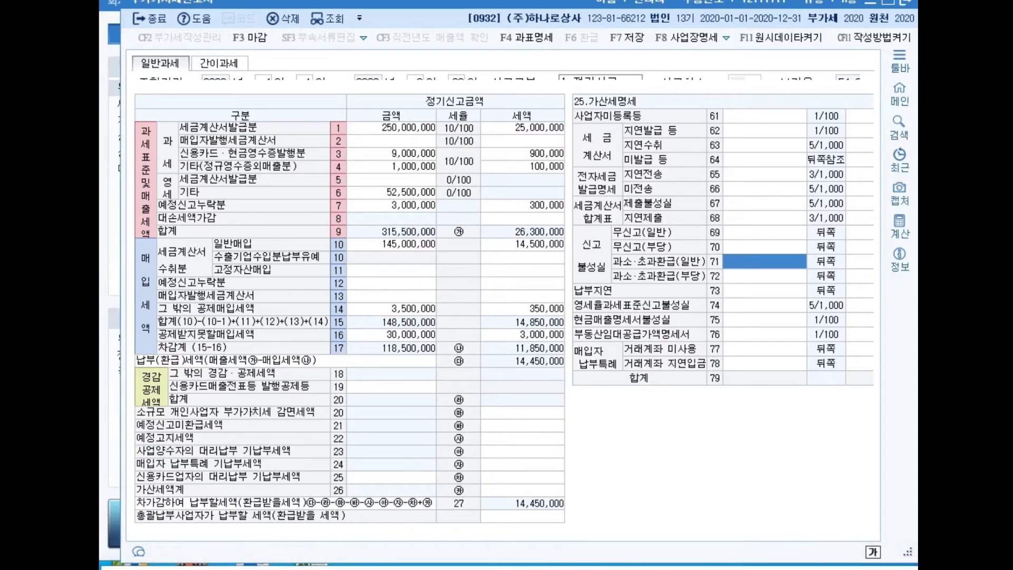
left_click(765, 261)
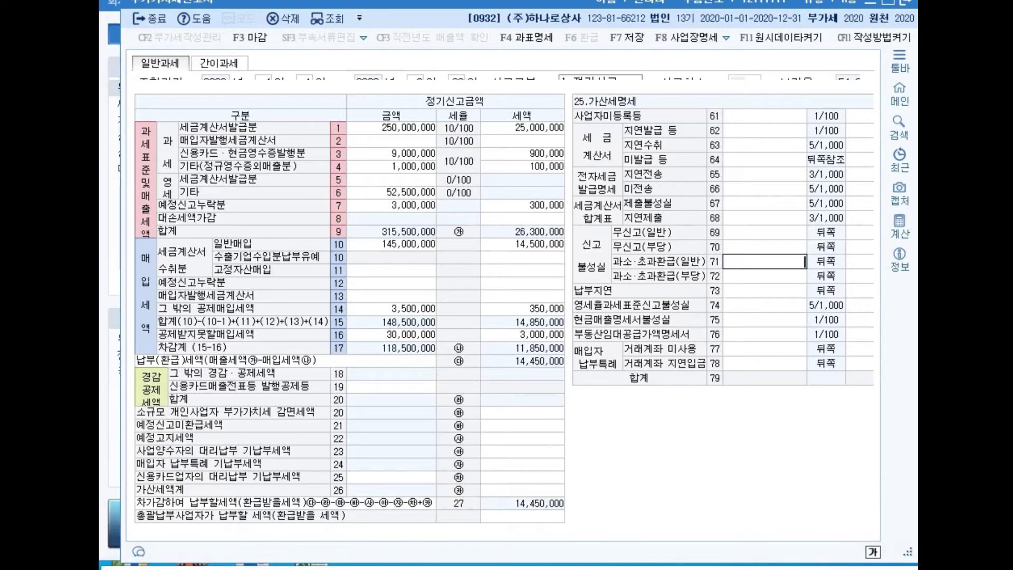
type("3000000")
key("Return")
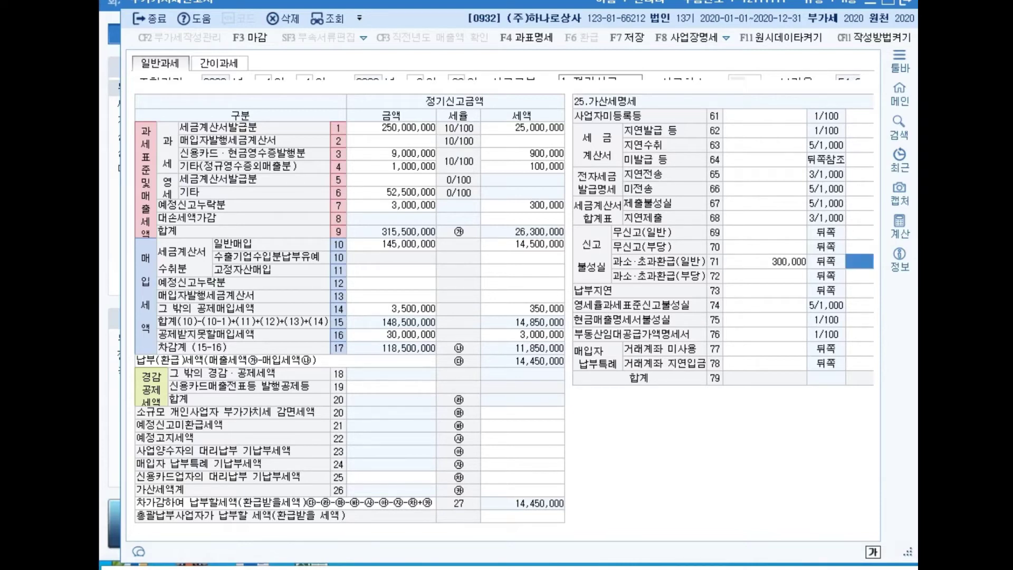
type("7")
left_click_drag(917, 394, 1012, 394)
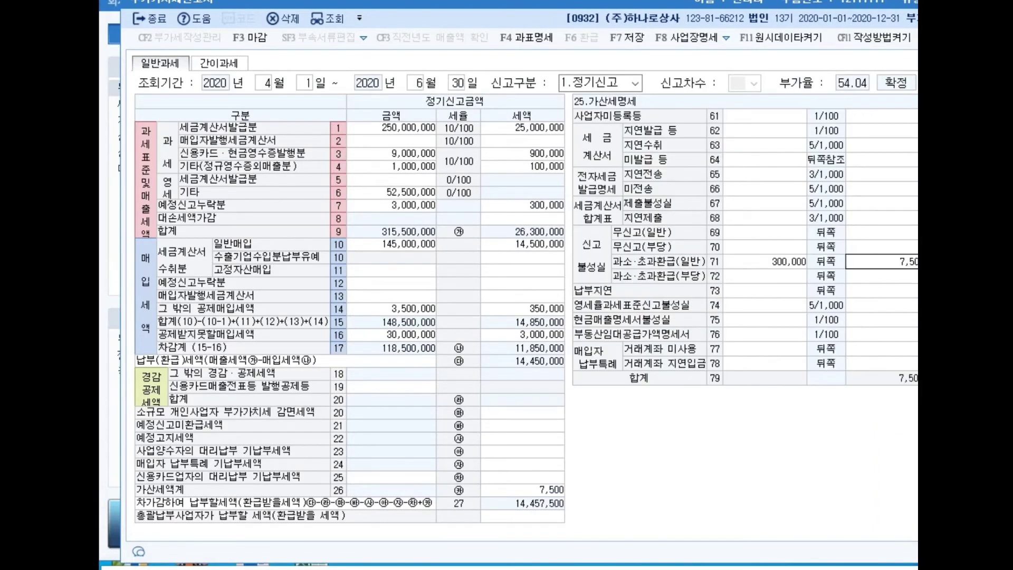
left_click(764, 290)
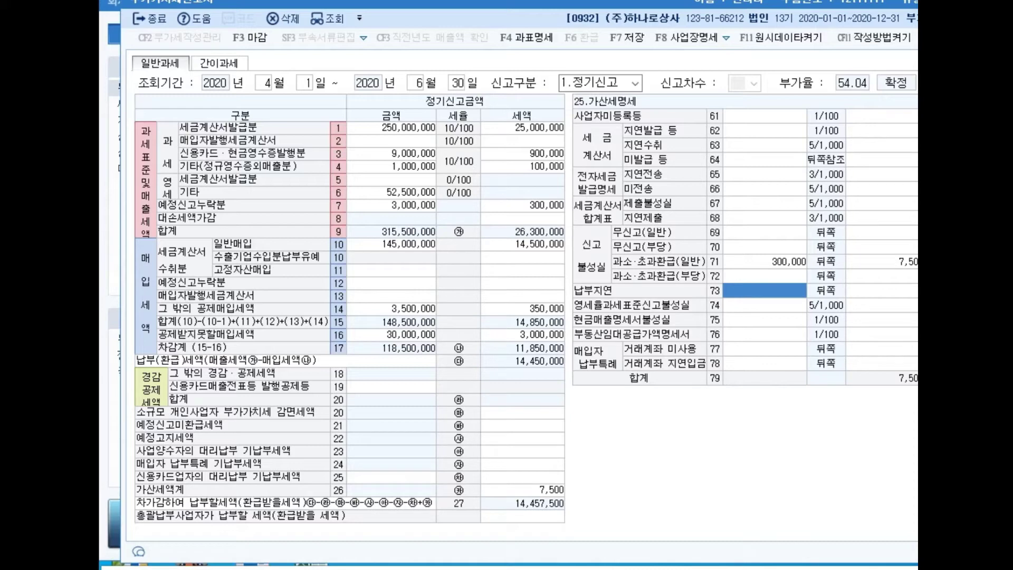
Step: Enter 300,000 on row 73 납부지연 with due date 2020-04-27
type("3000000")
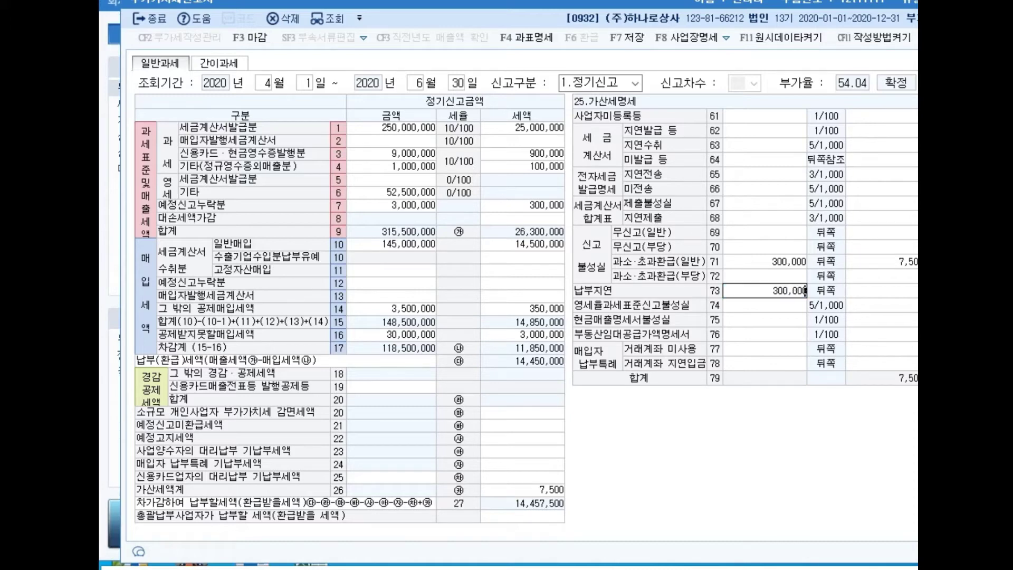
key("Return")
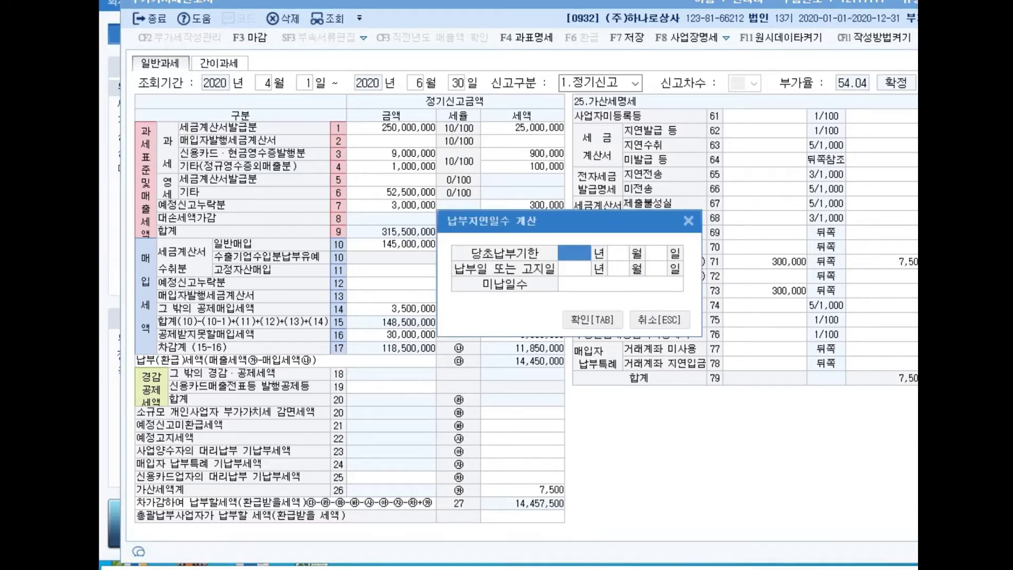
type("2020")
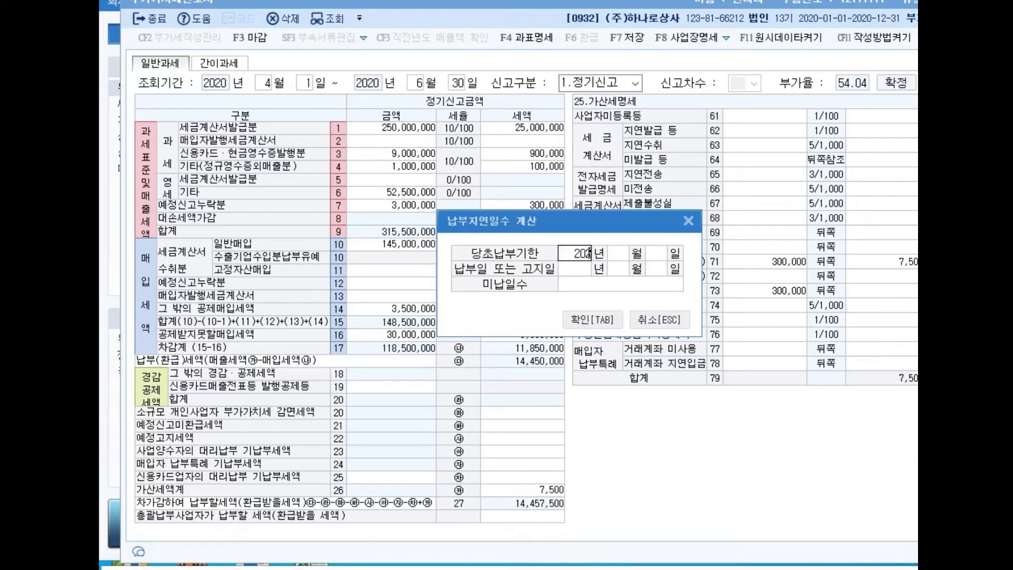
key("Return")
type("4")
key("Return")
type("27")
key("Return")
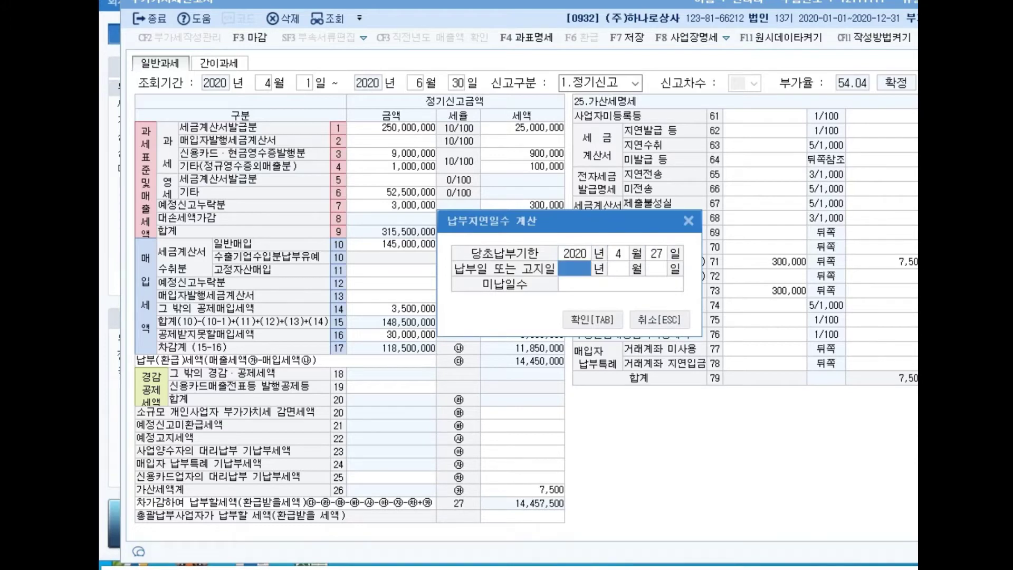
Step: Set payment date 2020-07-20, accept the 84 overdue days, and save the return
type("2020")
key("Return")
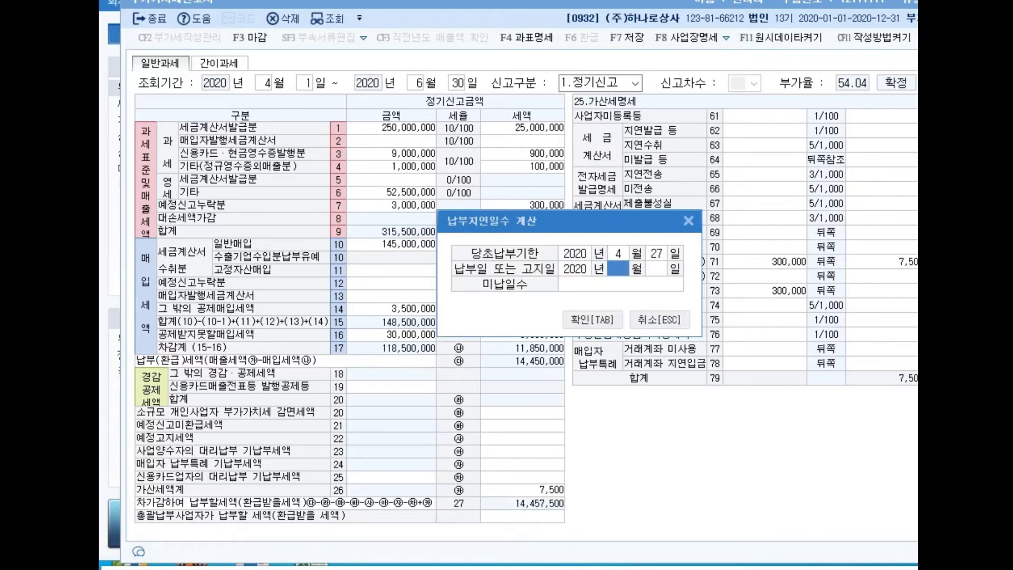
type("7")
key("Return")
type("20")
key("Return")
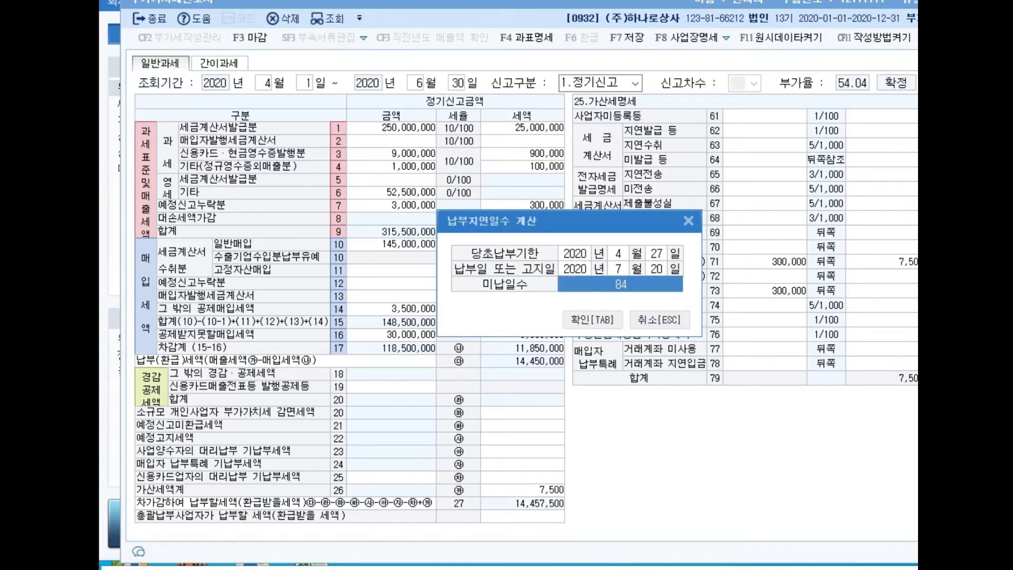
key("Return")
key("Return")
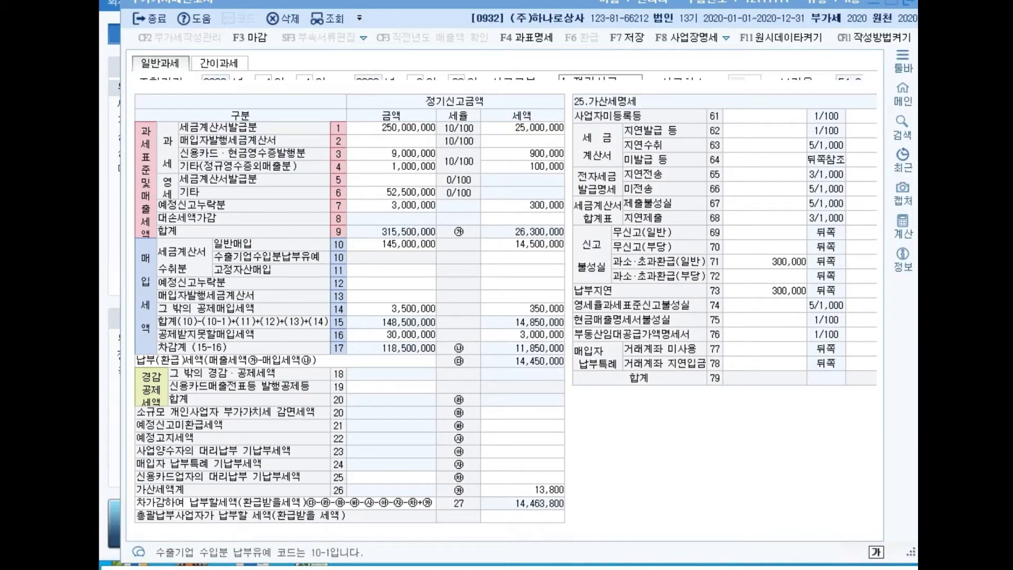
key("Escape")
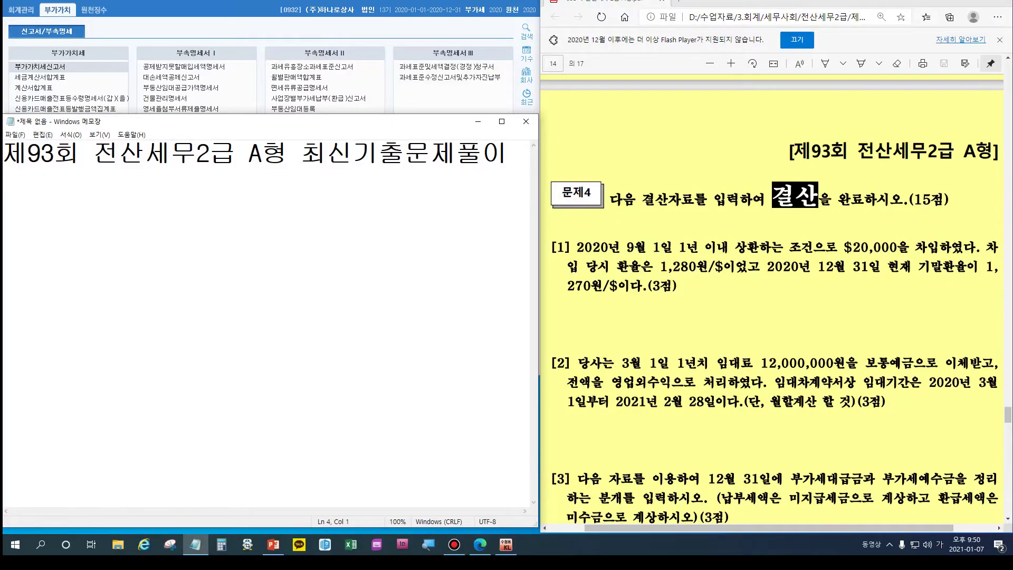
Step: Start the 수동결산 checklist with items 소, 선, 미, 외평 and 유평
type("수동결산")
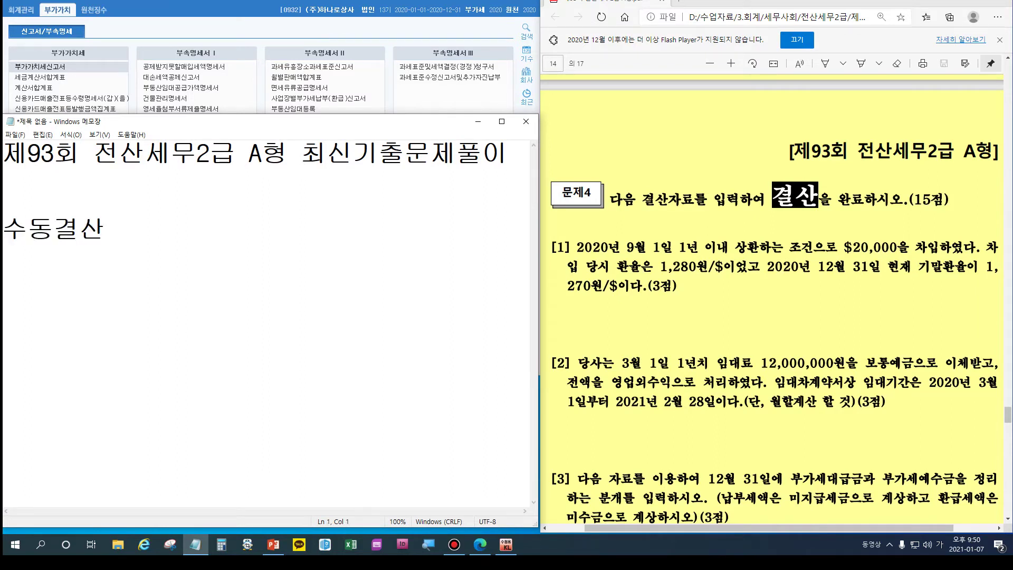
key("Delete")
key("Delete")
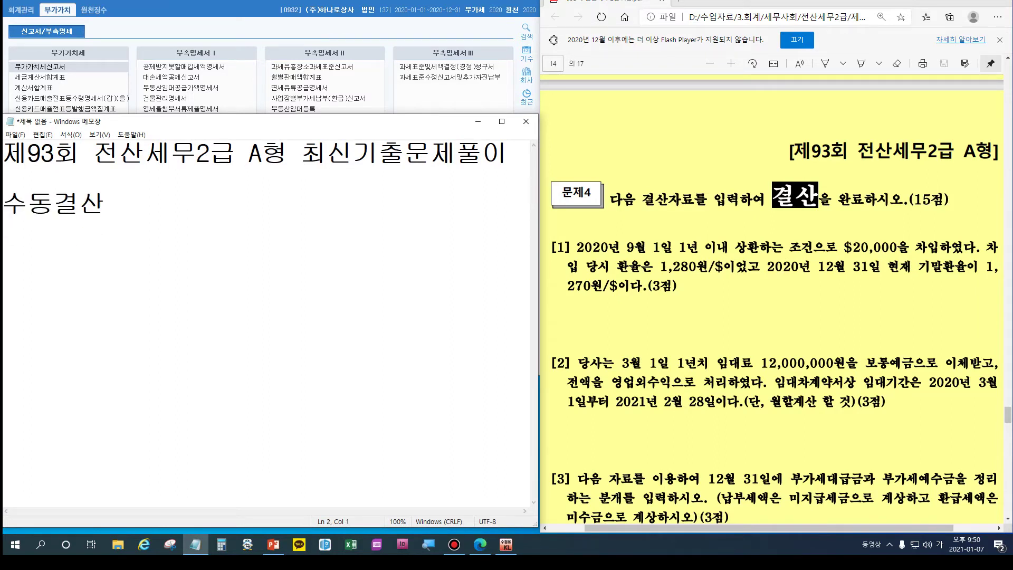
type("소")
key("Return")
type("선")
key("Return")
type("ㅁㅣ")
type("외평")
key("Return")
type("윻ㅕㅇ")
key("Return")
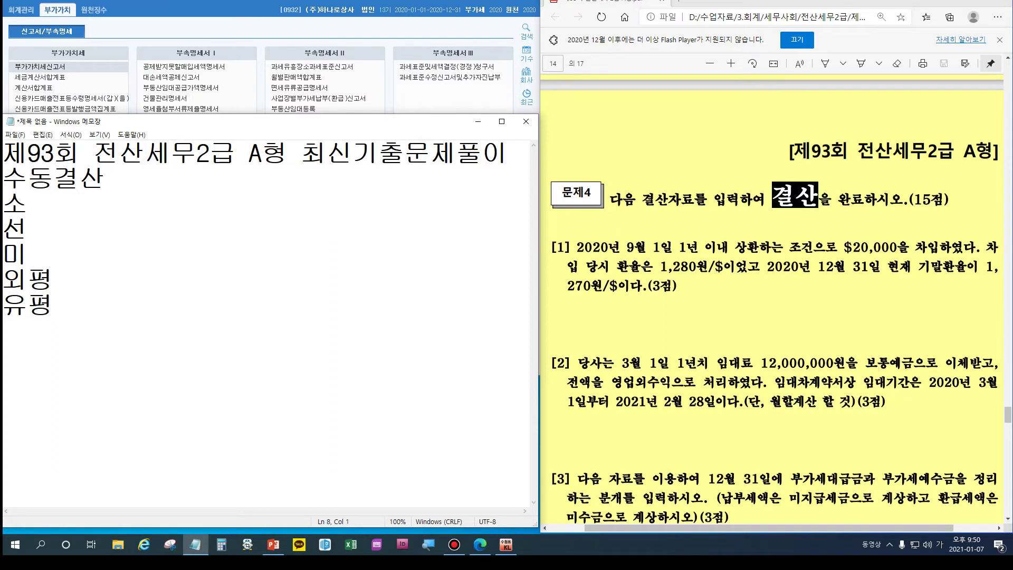
Step: Add 선납세금, 현금과부족, 가수금/가지급금, 부가세정리 and 단기차입금(마이너스통장) to the checklist
type("선")
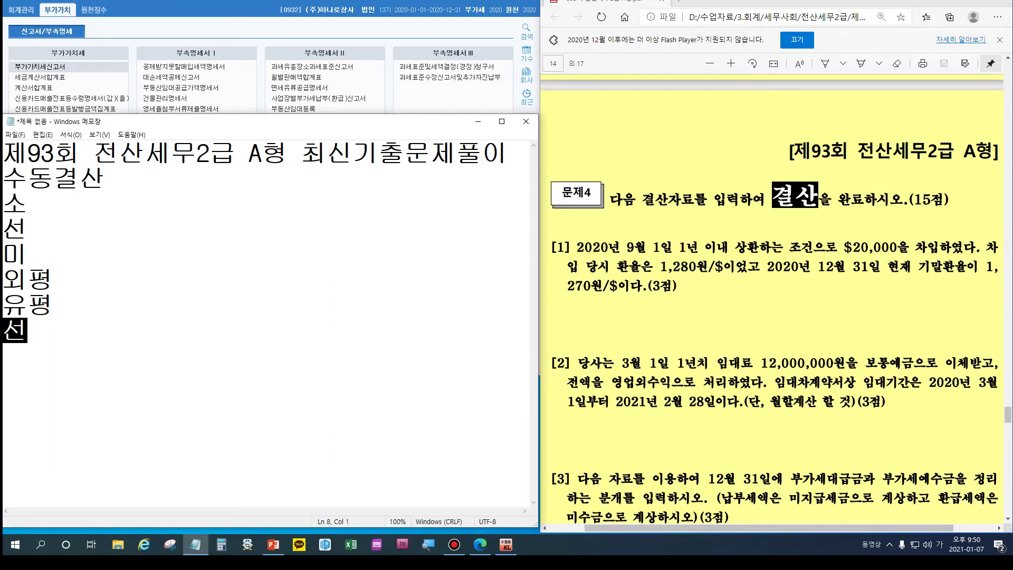
type("남세")
key("BackSpace")
key("BackSpace")
type("나ㅂ세금")
key("Return")
type("현금")
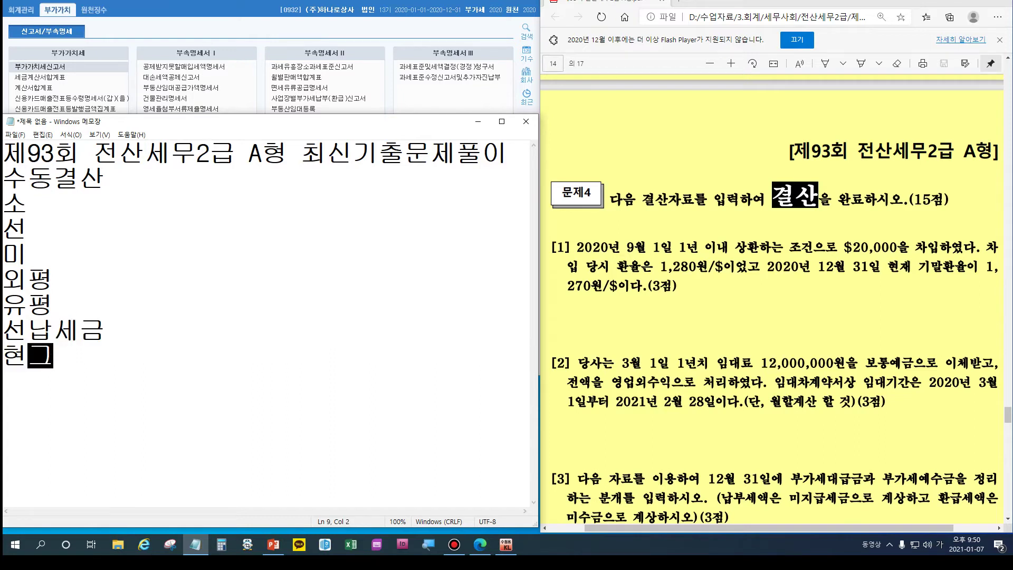
type("과부족")
key("Return")
type("갓ㅜ금")
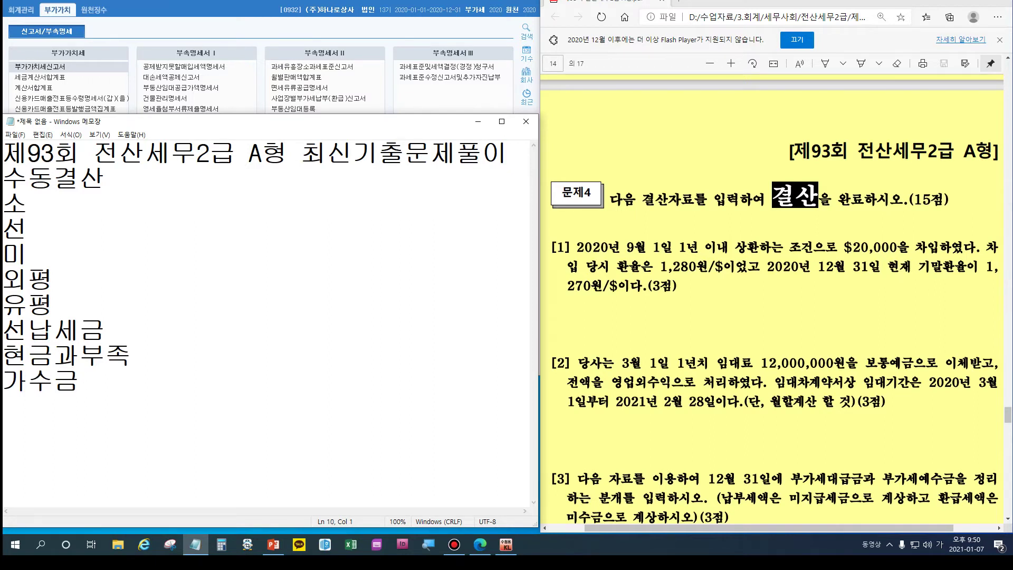
type("/가지급금")
key("Return")
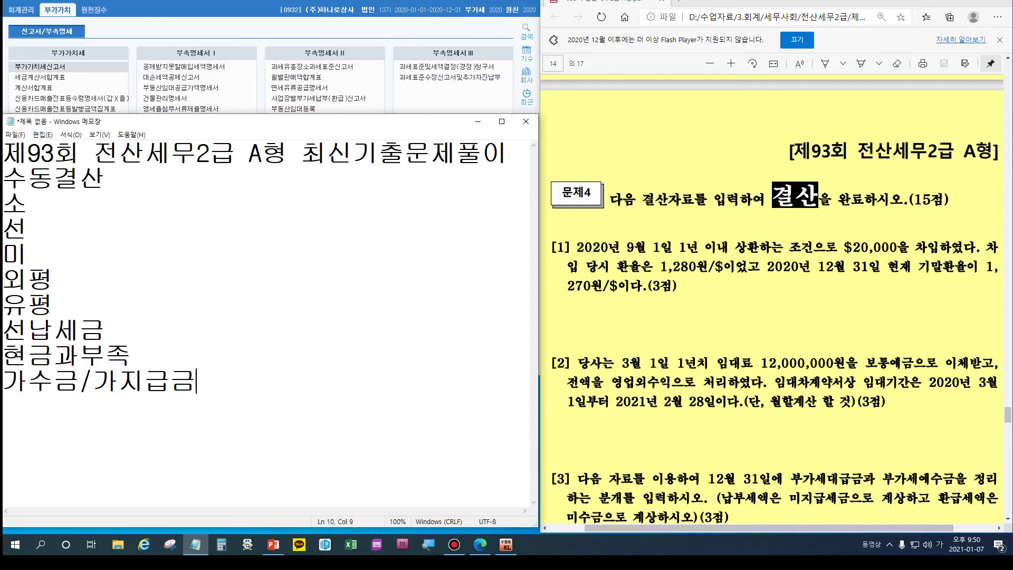
type("부가센")
type("정리")
key("Return")
type("단기차입ㄱ금(마이너스통장)")
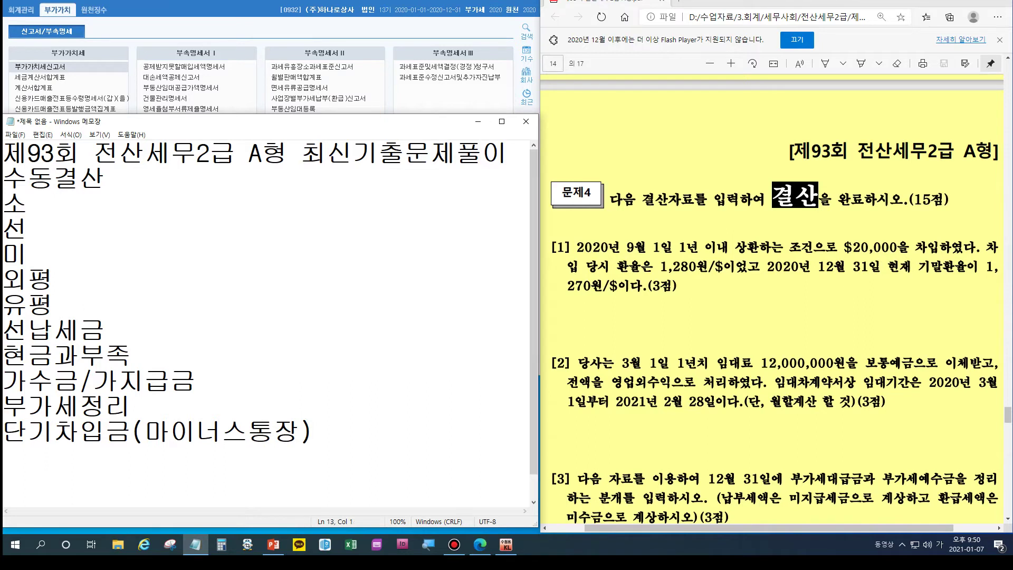
Step: Complete the items as 소모품비, 선급/선수 and 미수/미지급, with a blank line under 수동결산
left_click(28, 203)
type("ㅅ")
key("BackSpace")
type("모품비 선급/선수")
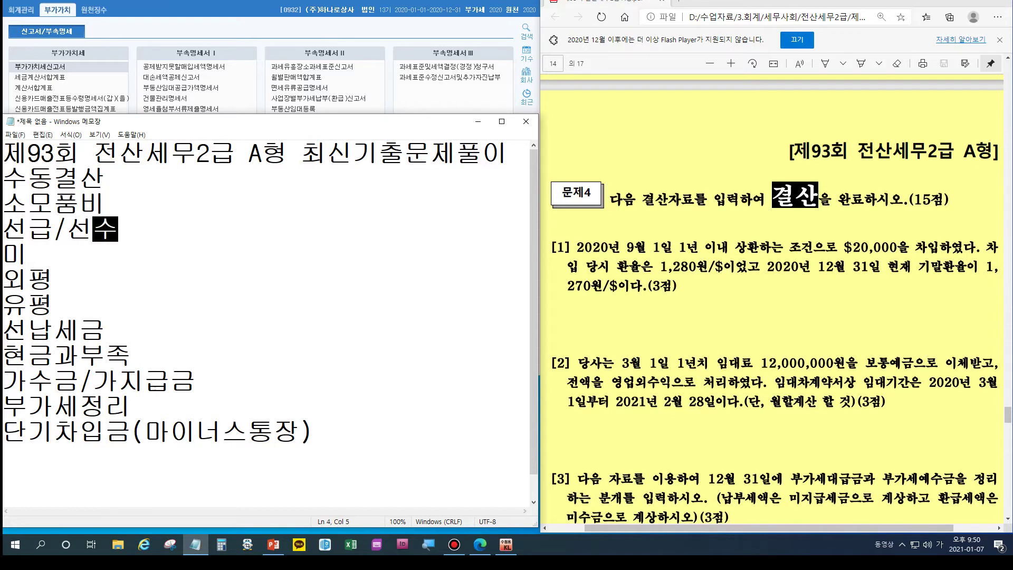
key("Down")
type("수")
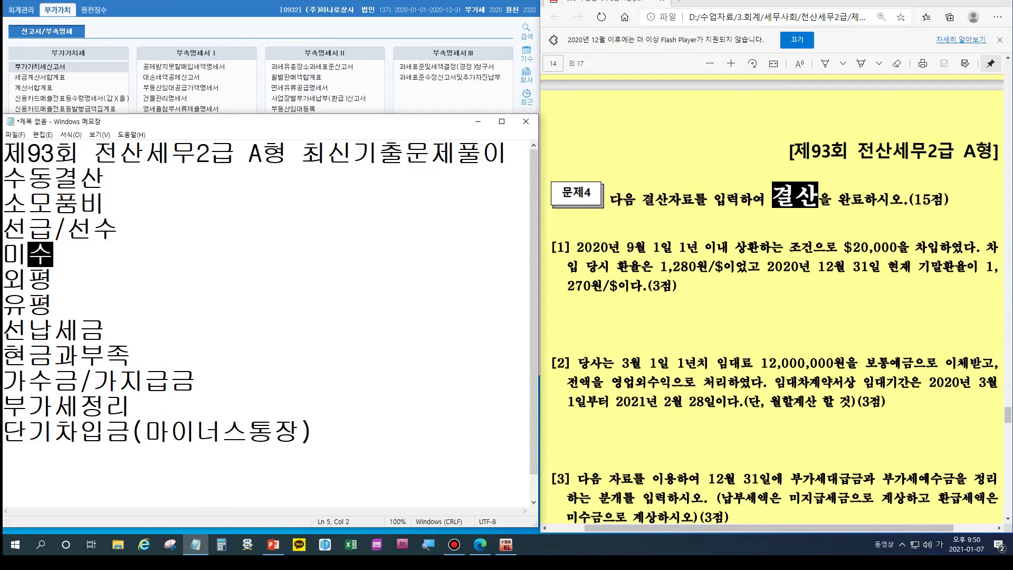
type("/미지ㄱ급")
key("Down")
left_click(105, 178)
key("Return")
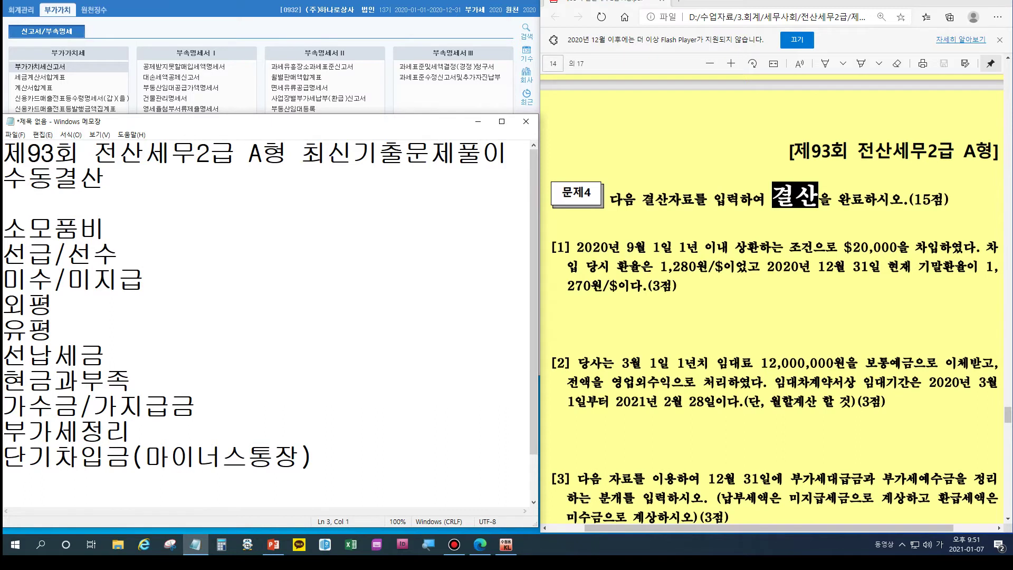
Step: Expand 외평 to (외화환산손실/외화환산이익) after checking the exam PDF
left_click(613, 267)
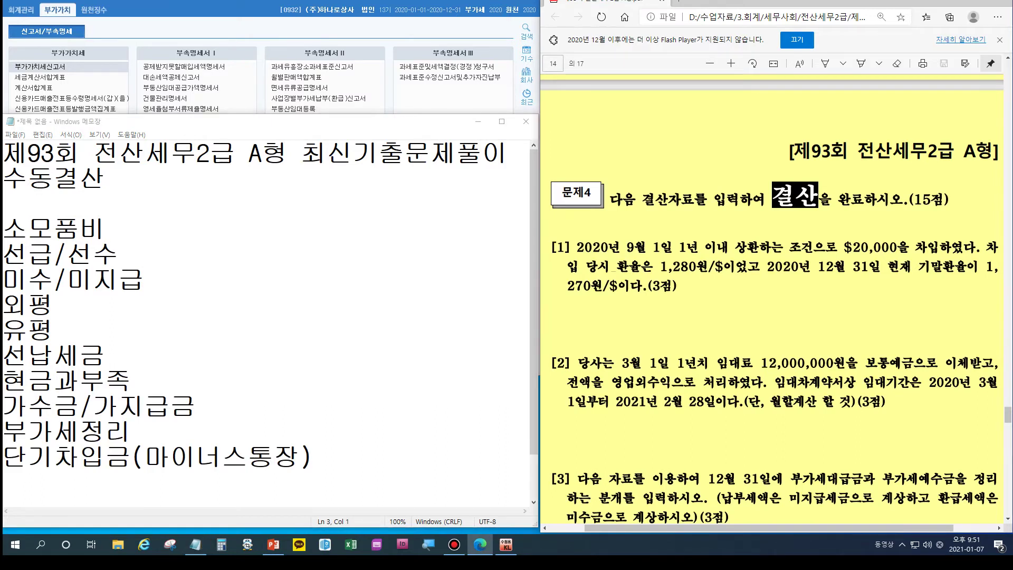
left_click(28, 305)
key("End")
type("(외화환ㅅ산손실/")
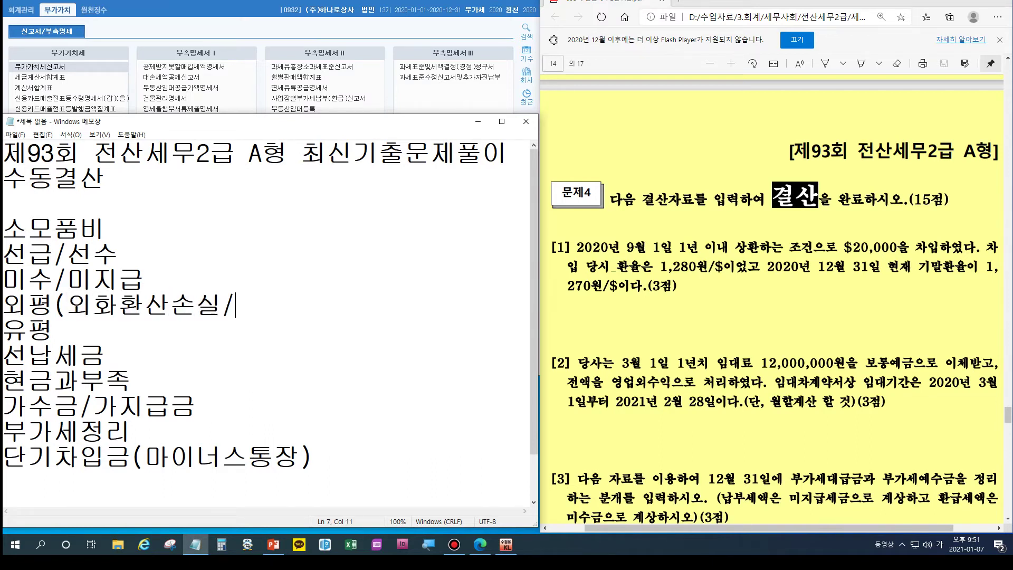
type("외화환산")
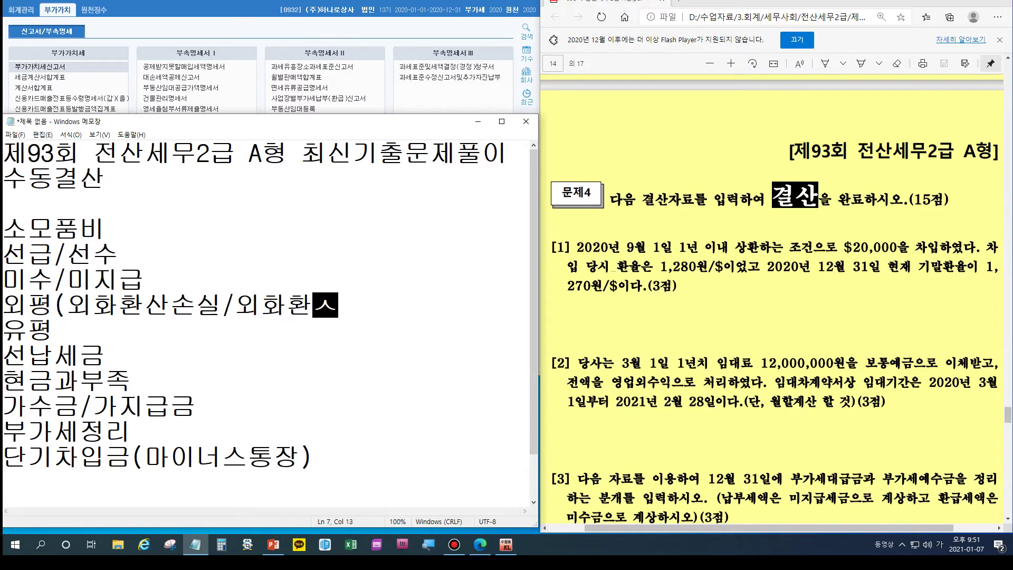
type("이익)")
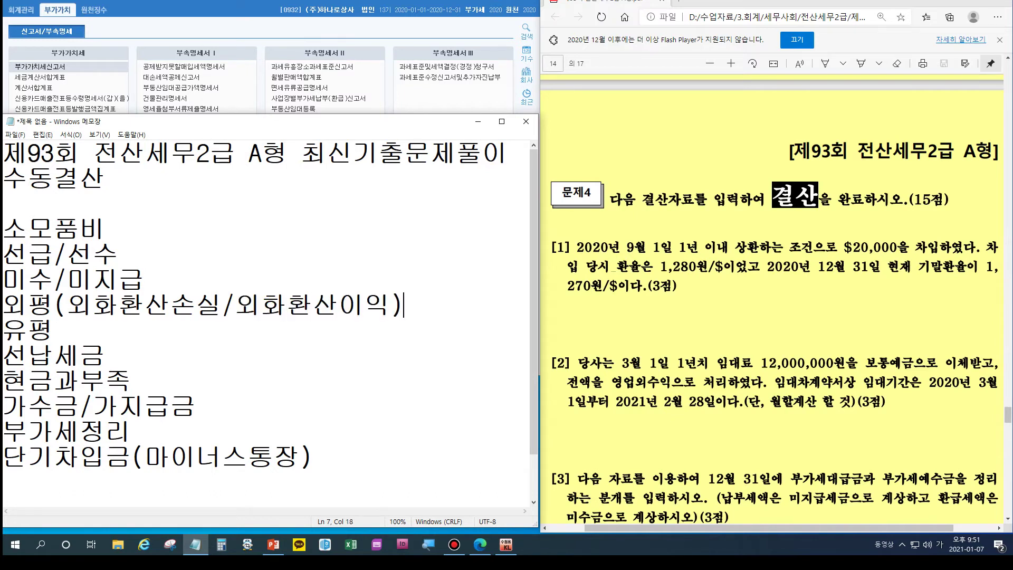
key("Return")
key("Return")
key("Return")
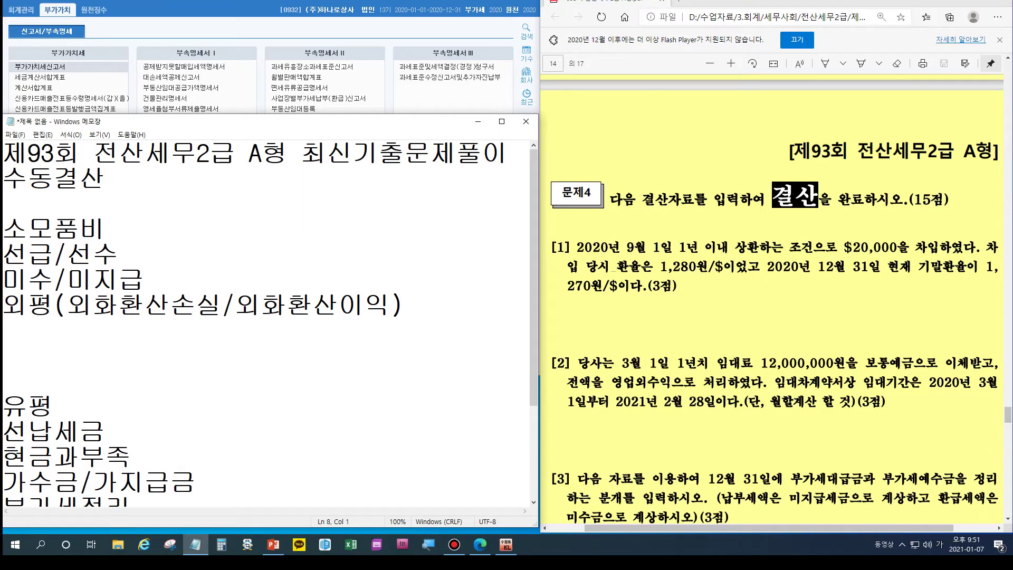
Step: Write the exchange-rate calculation 1280-1270=10 * $ 20000 under 외평
type("1280-")
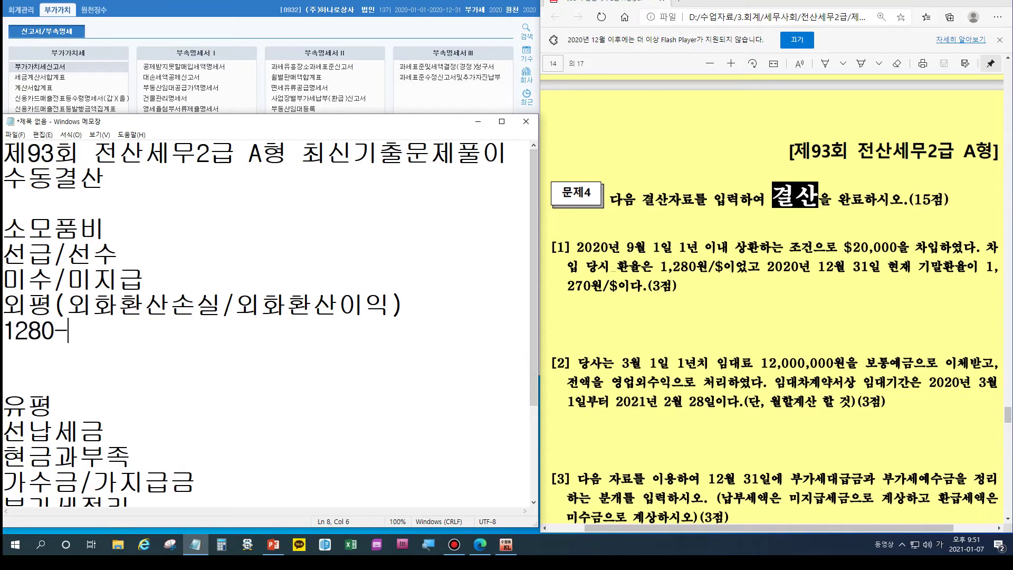
type("1270=10")
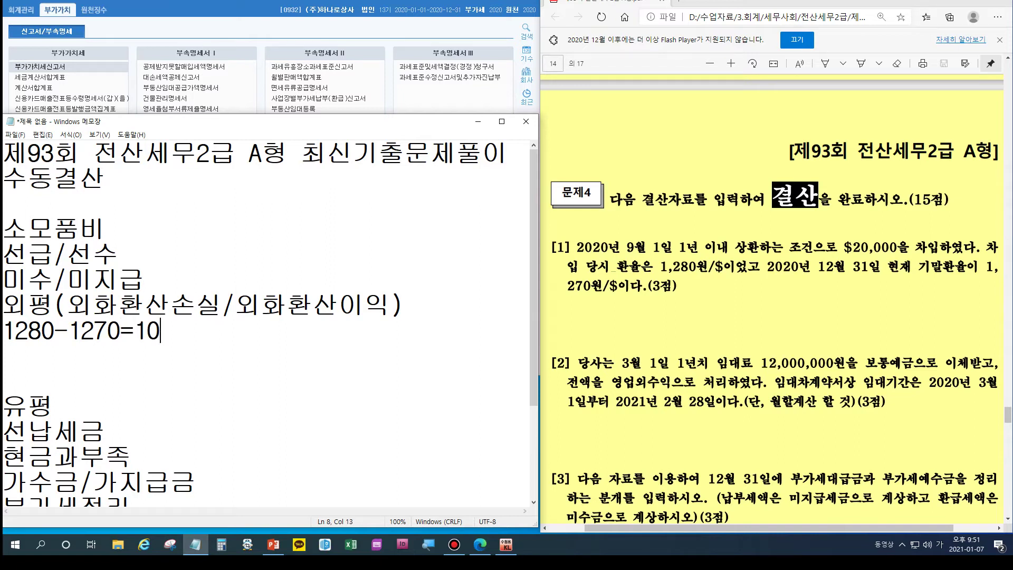
type(" *20000")
key("Left")
key("Left")
key("Left")
key("Left")
key("Left")
key("Left")
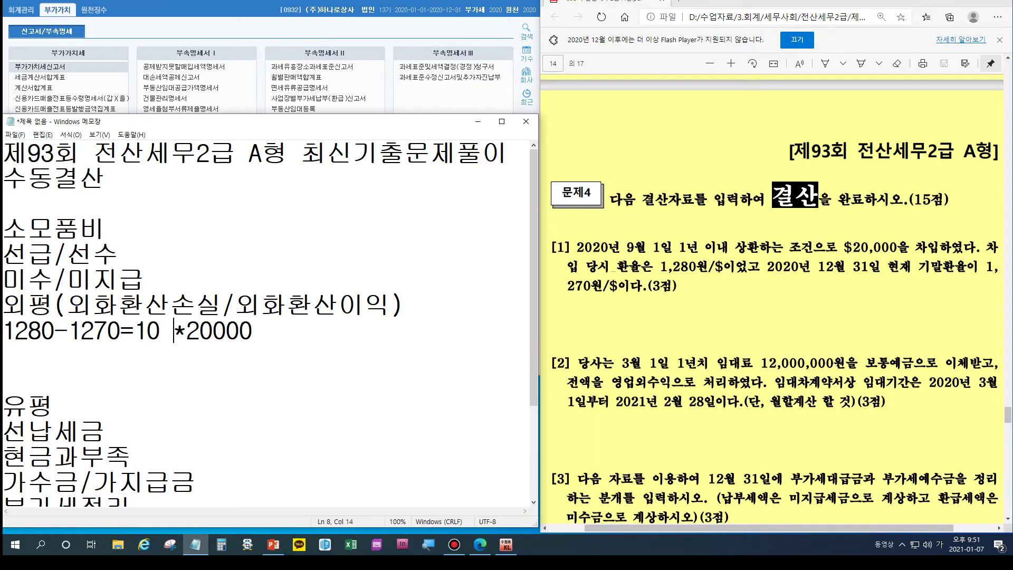
key("Right")
type("$")
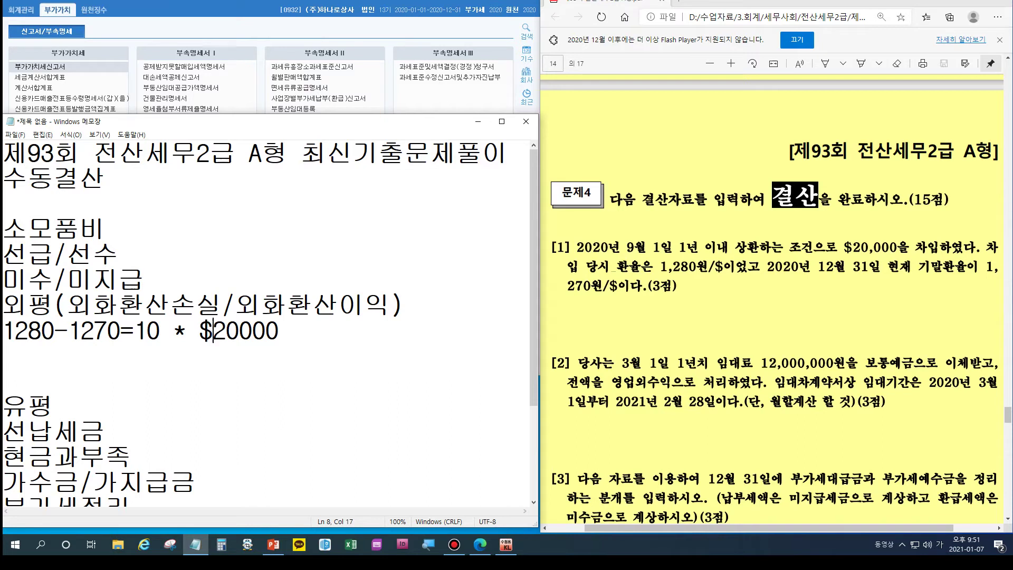
Step: Finish with =200,000 and add the entry 단기차입금 200,000 / 외화환산이익 200,000
key("End")
type("=")
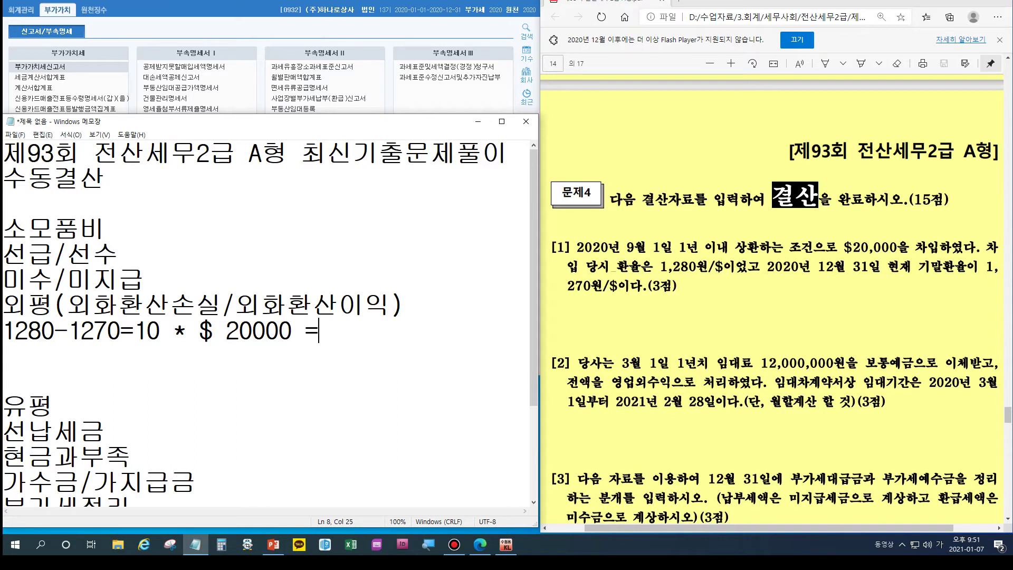
type("200,00")
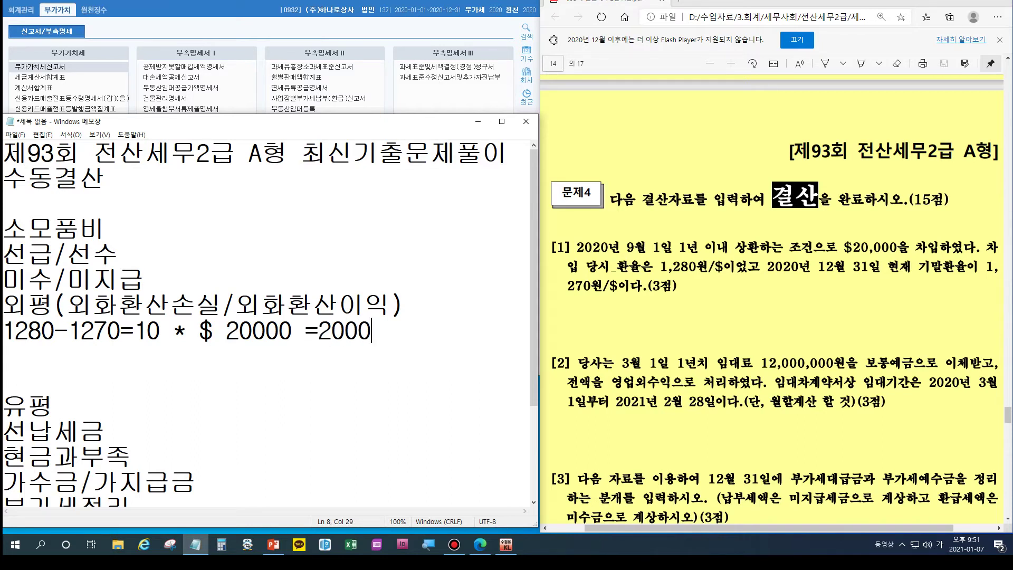
type("0")
key("Left")
key("Left")
key("Left")
type(",")
key("End")
key("Return")
key("Return")
type("다ㄴ기차입금 ")
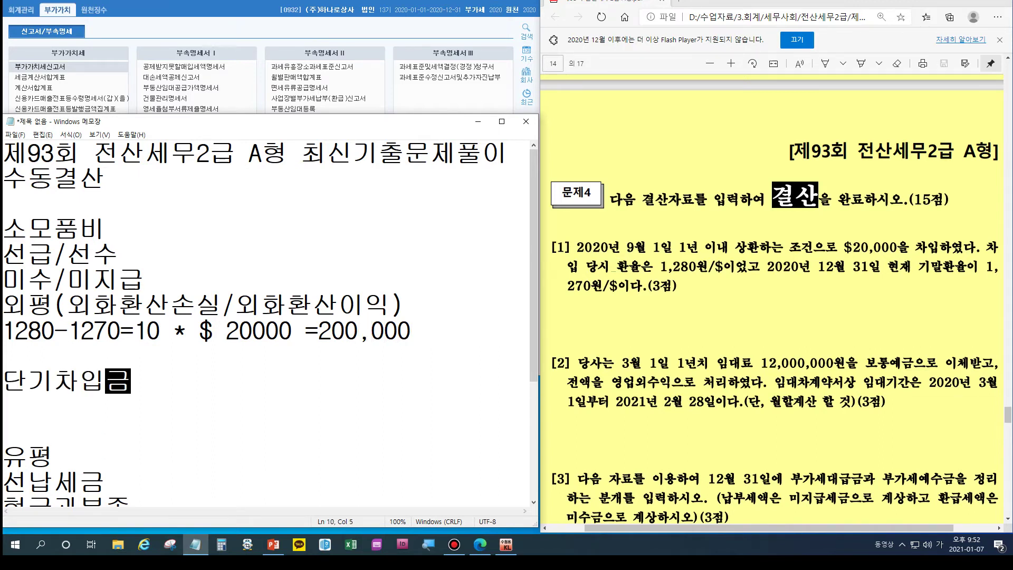
type("200,000 ")
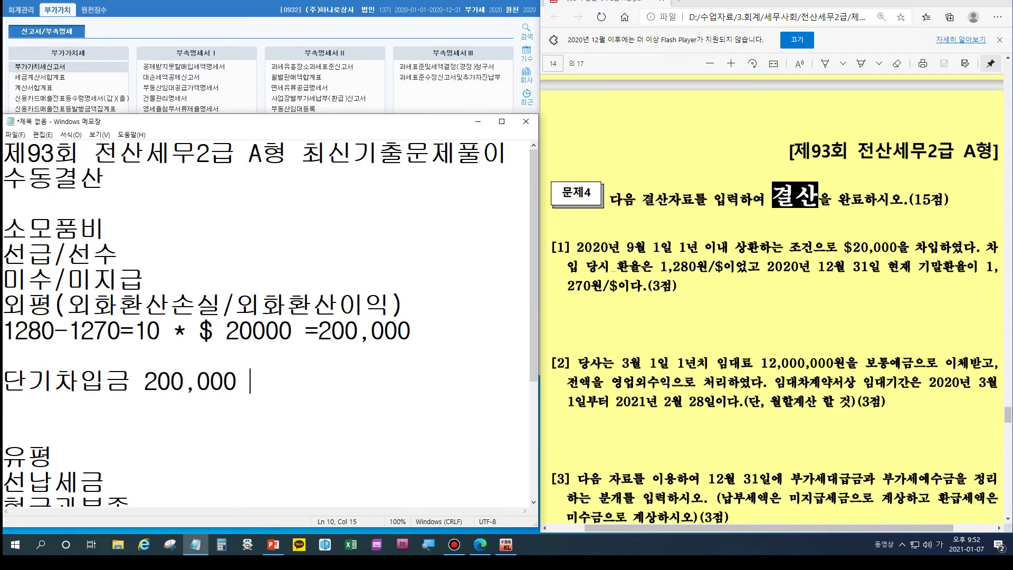
type("/ 외화호ㄴ산이익 ")
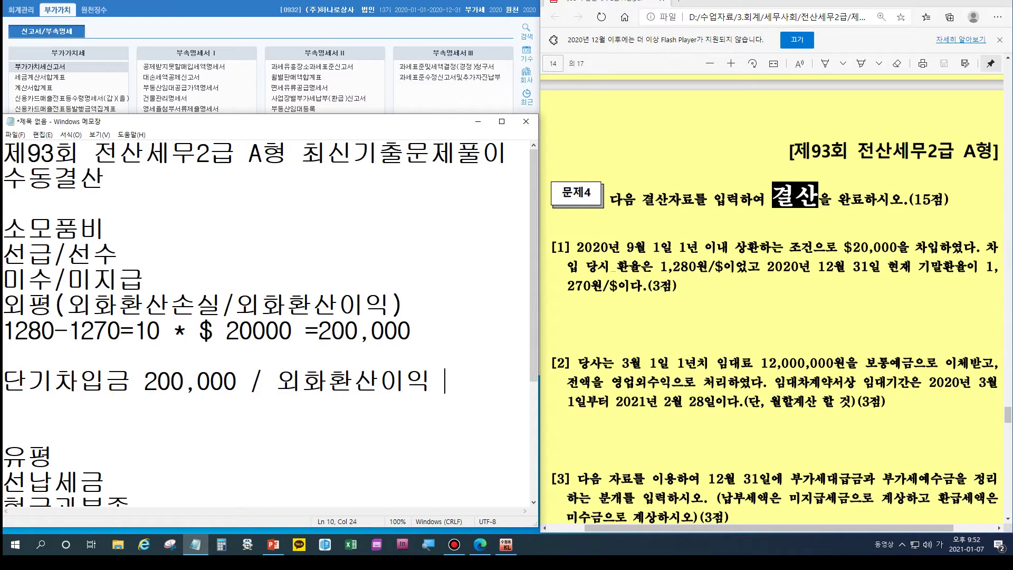
type("200,00")
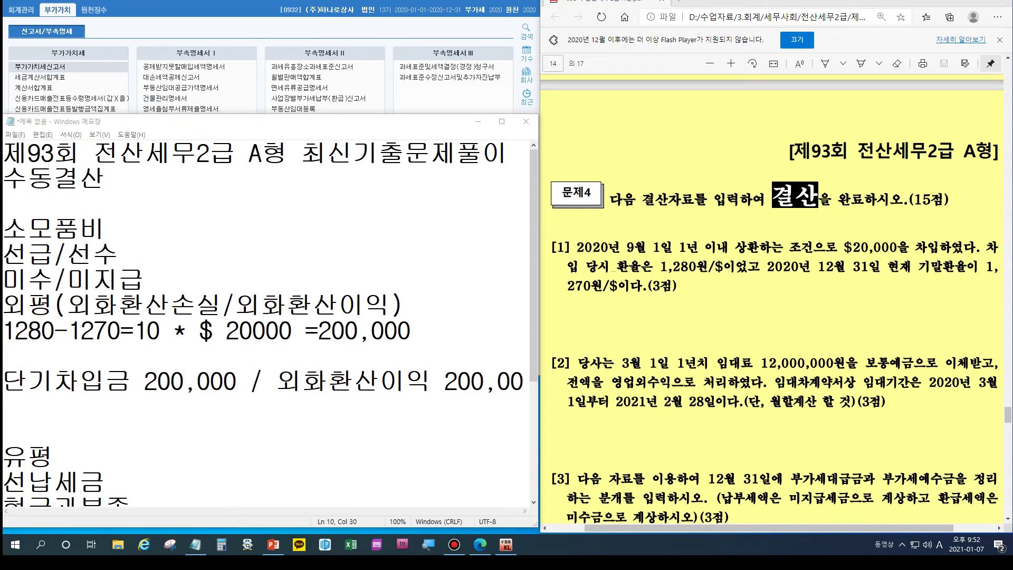
Step: Open the 합계잔액시산표 under 회계관리 and scroll through the December 31 balances
left_click(21, 9)
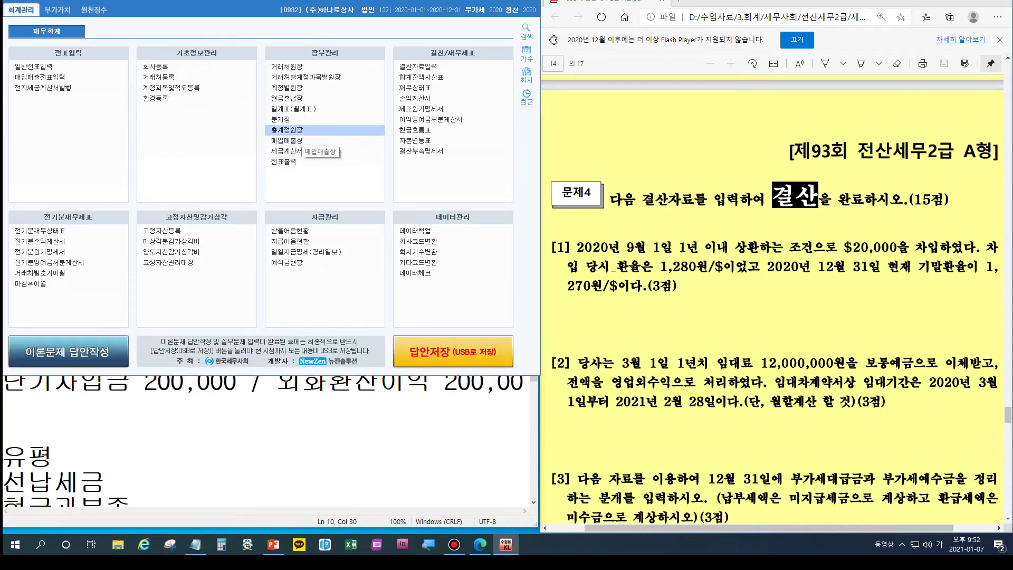
left_click(421, 77)
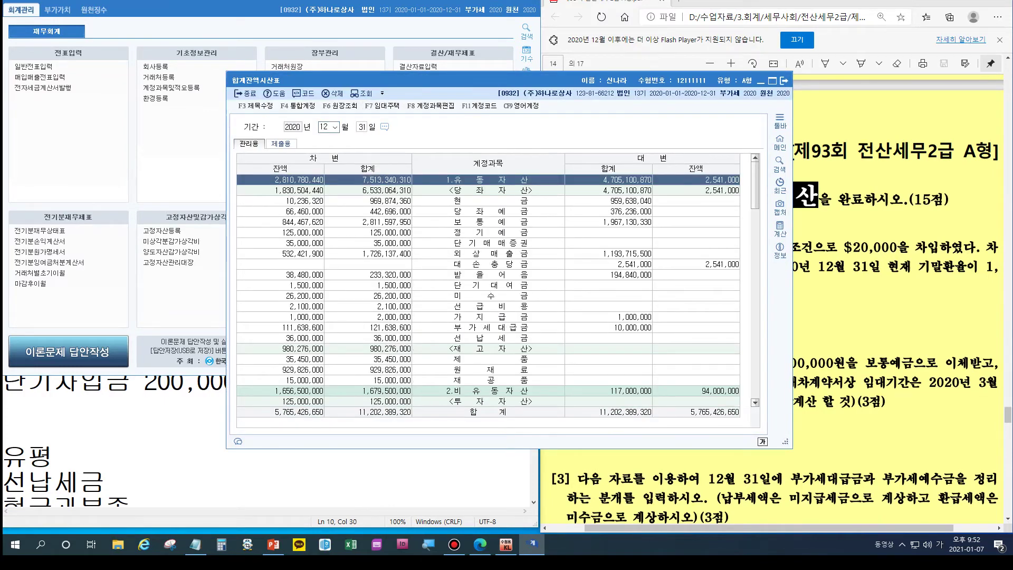
scroll(488, 290, "down", 1)
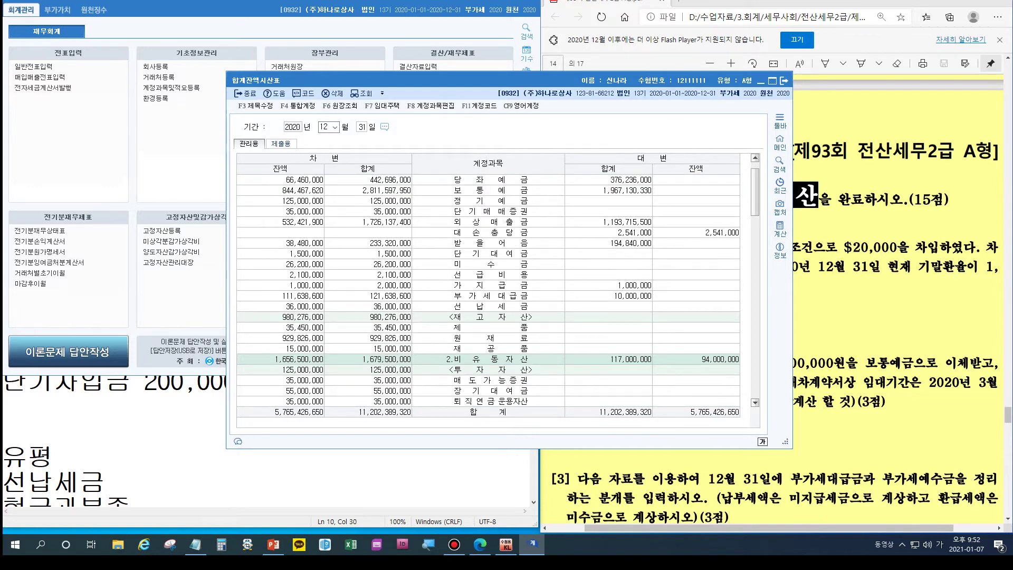
scroll(488, 291, "down", 1)
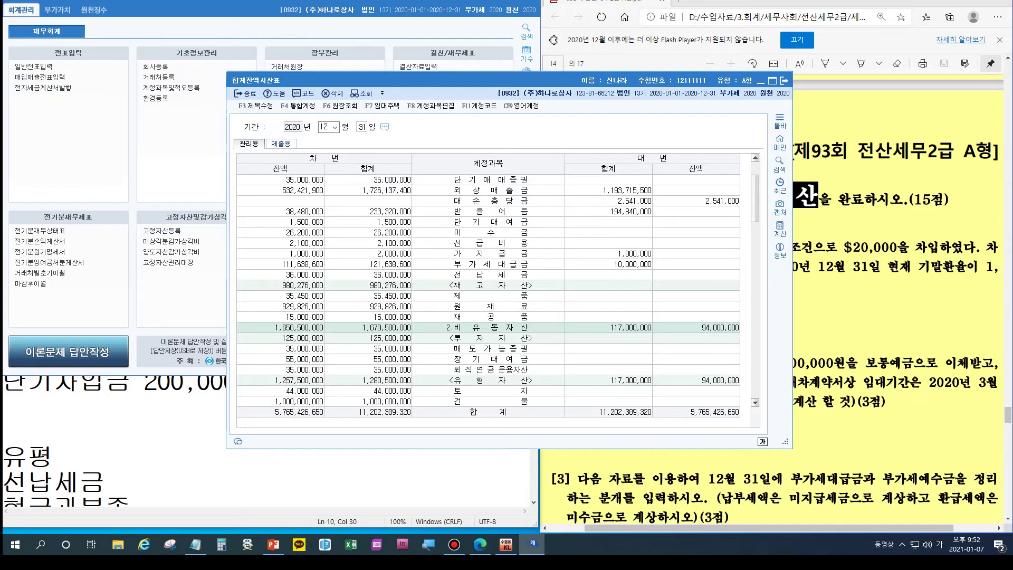
scroll(488, 290, "down", 2)
scroll(489, 290, "down", 4)
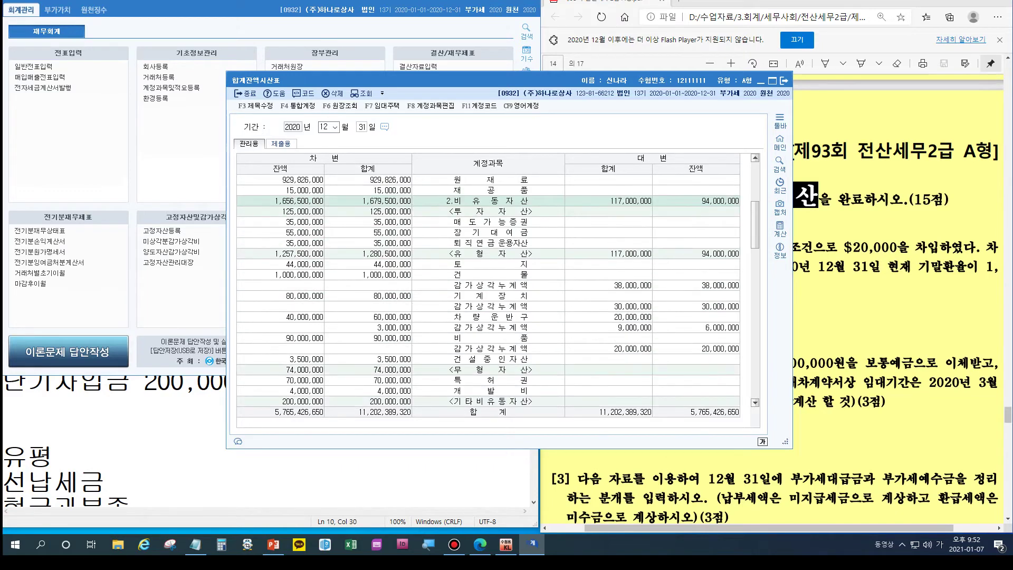
scroll(489, 290, "down", 2)
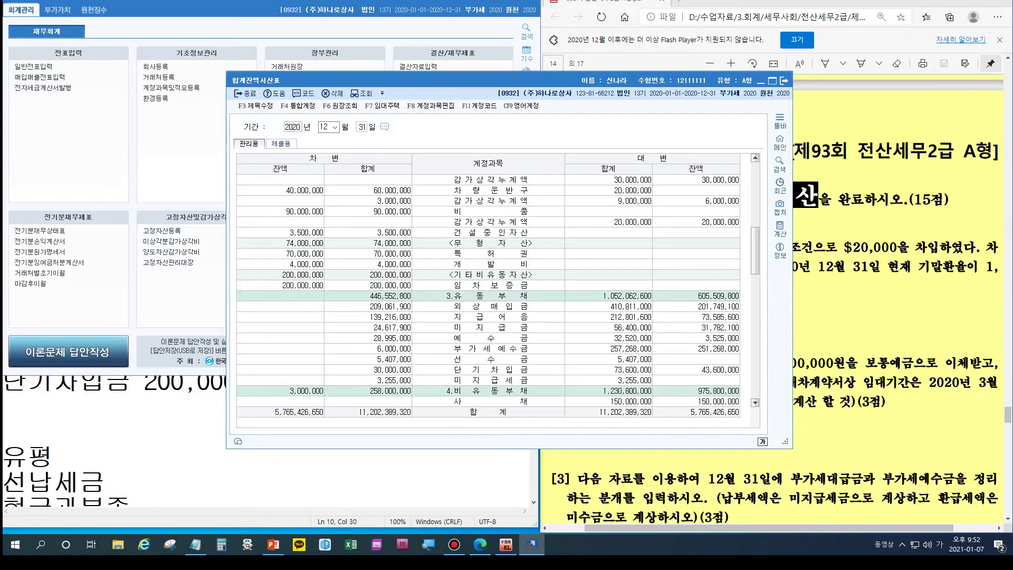
Step: Close the trial balance and start a general journal entry dated 12/31
left_click(784, 81)
left_click(55, 457)
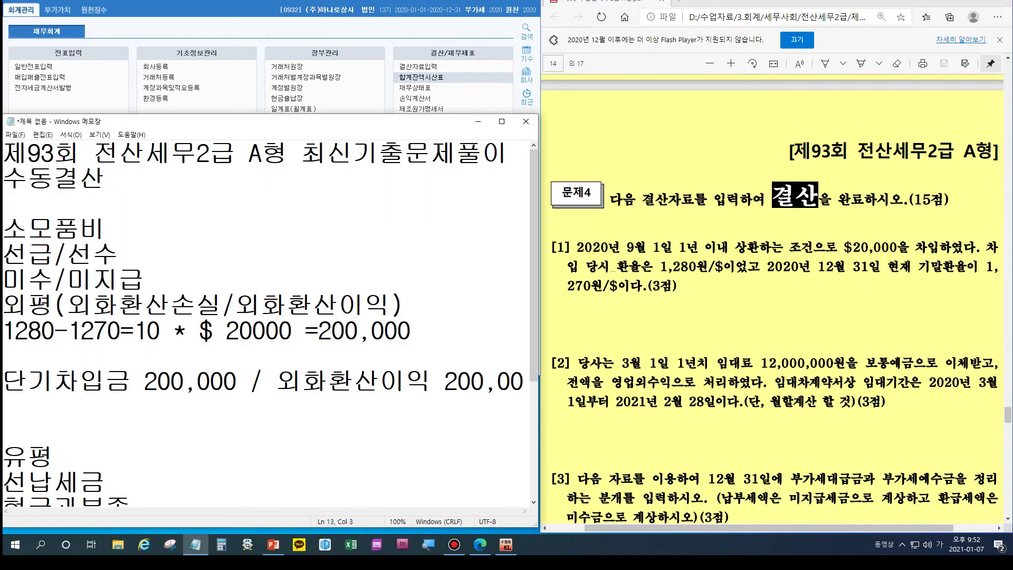
left_click_drag(255, 114, 254, 374)
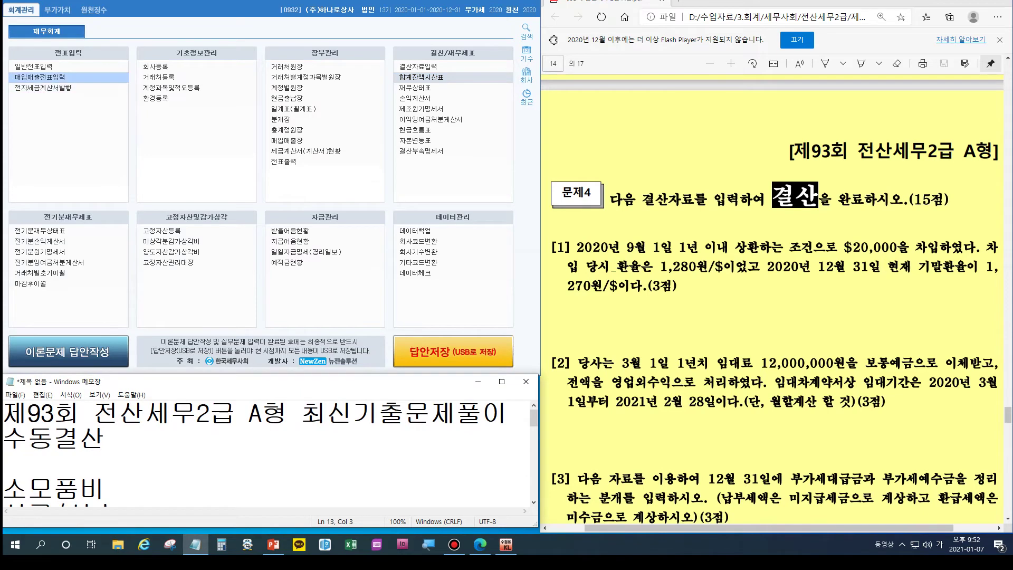
left_click(34, 67)
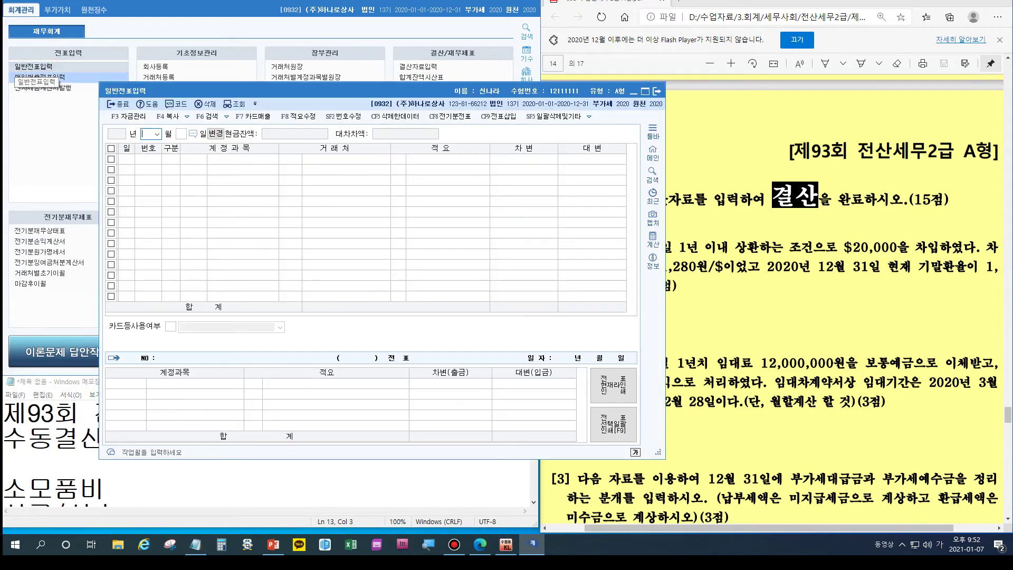
type("12")
key("Return")
type("31")
key("Return")
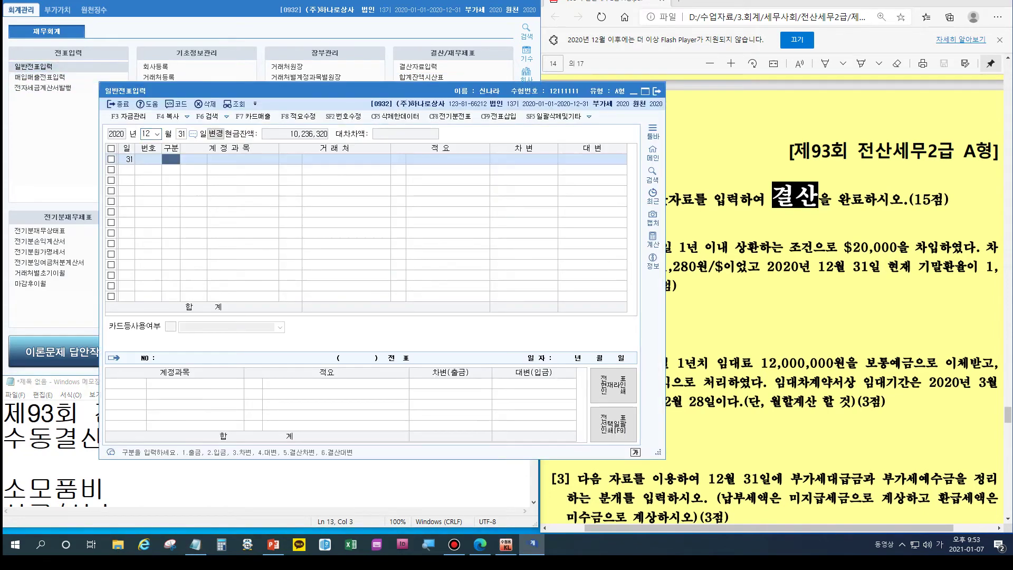
Step: Debit 0260 단기차입금 200,000 on the first line
type("3")
key("Return")
type("단기")
key("Return")
key("Down")
key("Down")
key("Down")
key("Down")
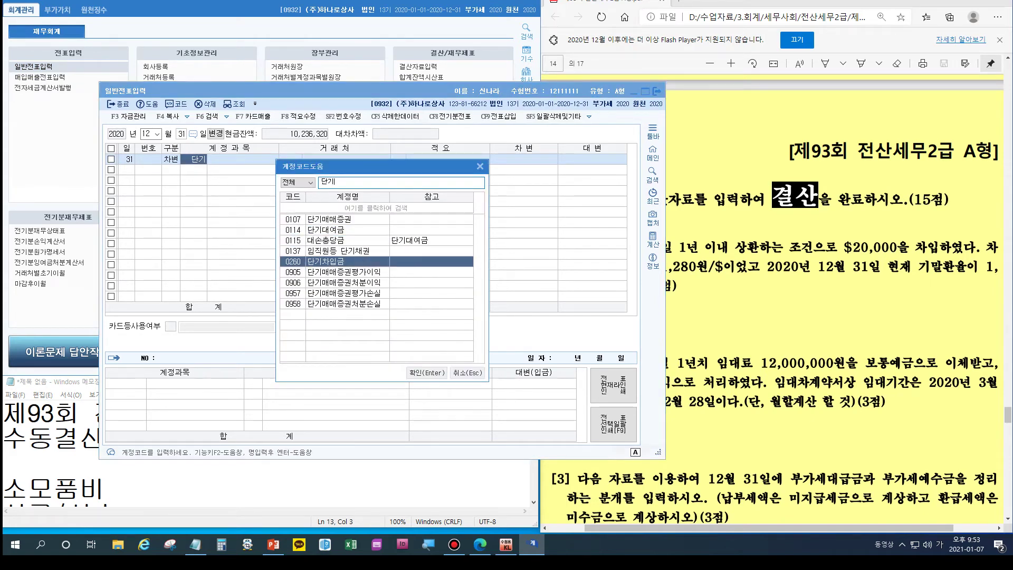
key("Return")
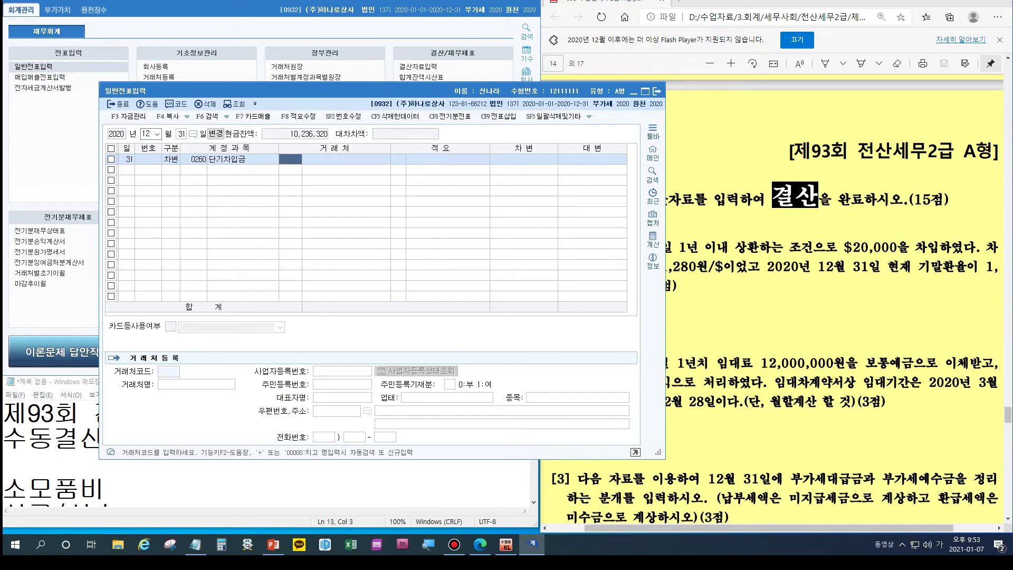
left_click_drag(293, 90, 198, 56)
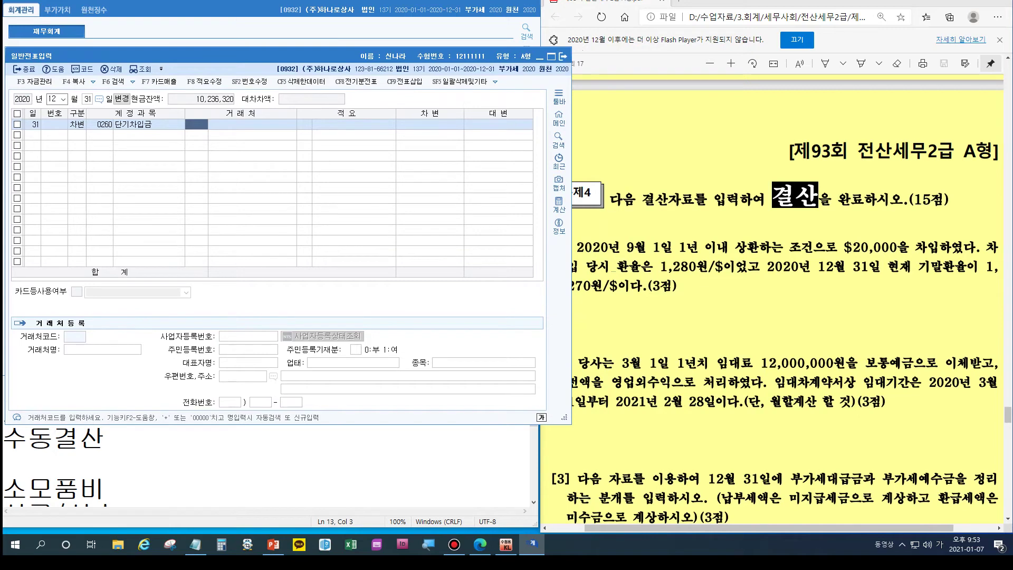
key("Return")
key("Return")
key("Return")
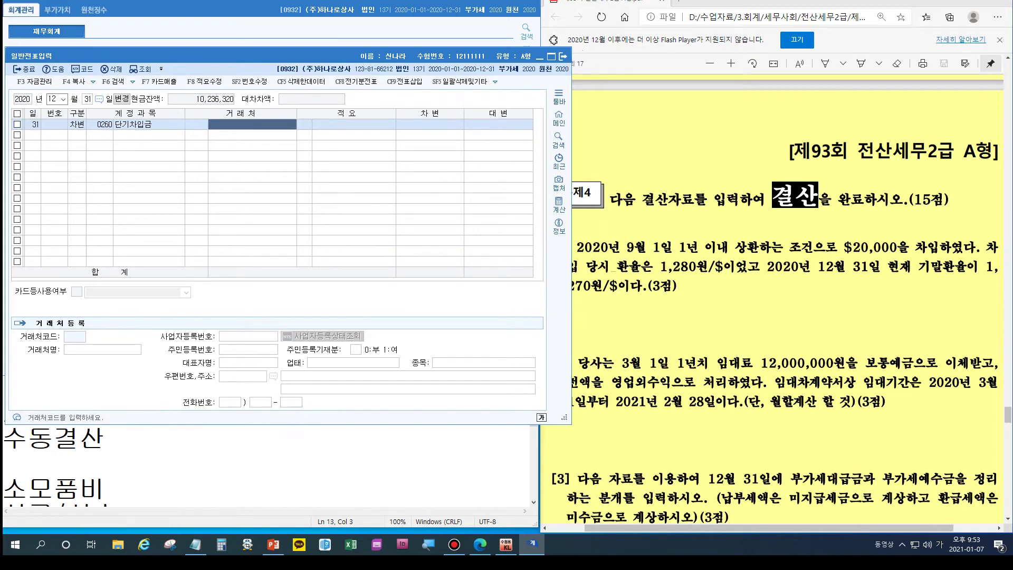
type("200,000")
key("Return")
Step: Credit 0910 외화환산이익 for the balancing 200,000 and close the journal screen
type("4")
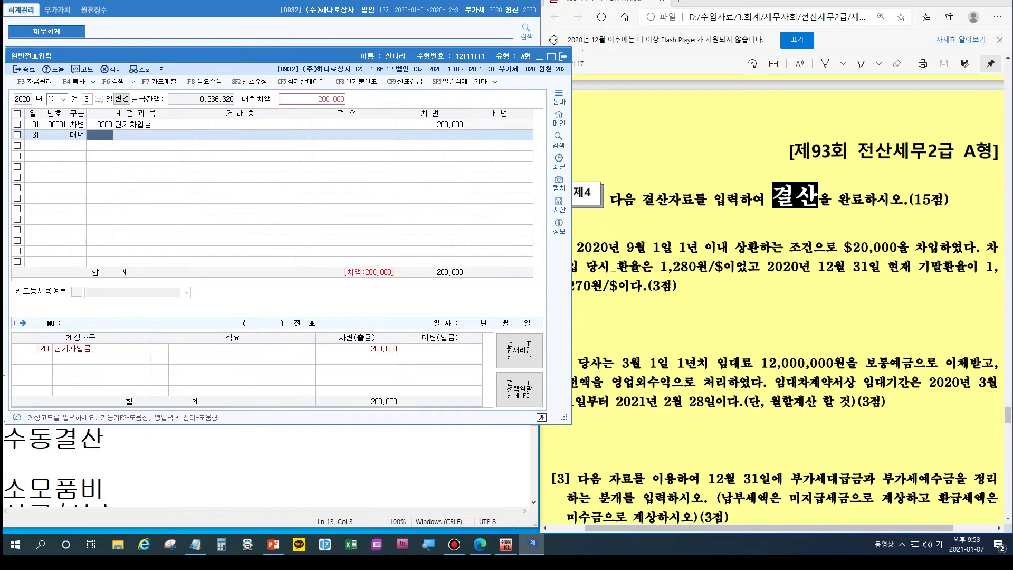
type("외화")
key("Return")
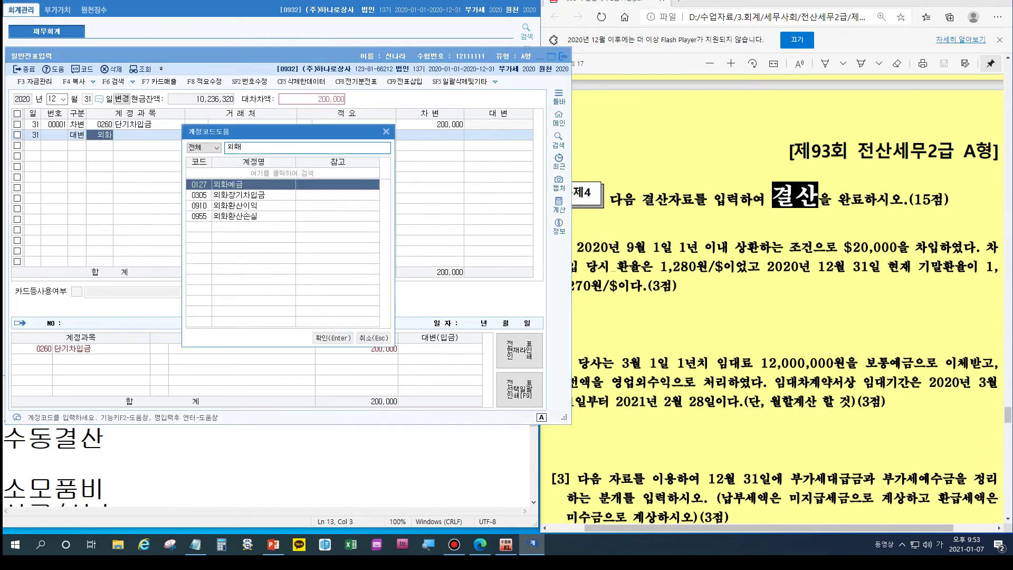
key("Down")
key("Down")
key("Return")
key("Return")
key("Return")
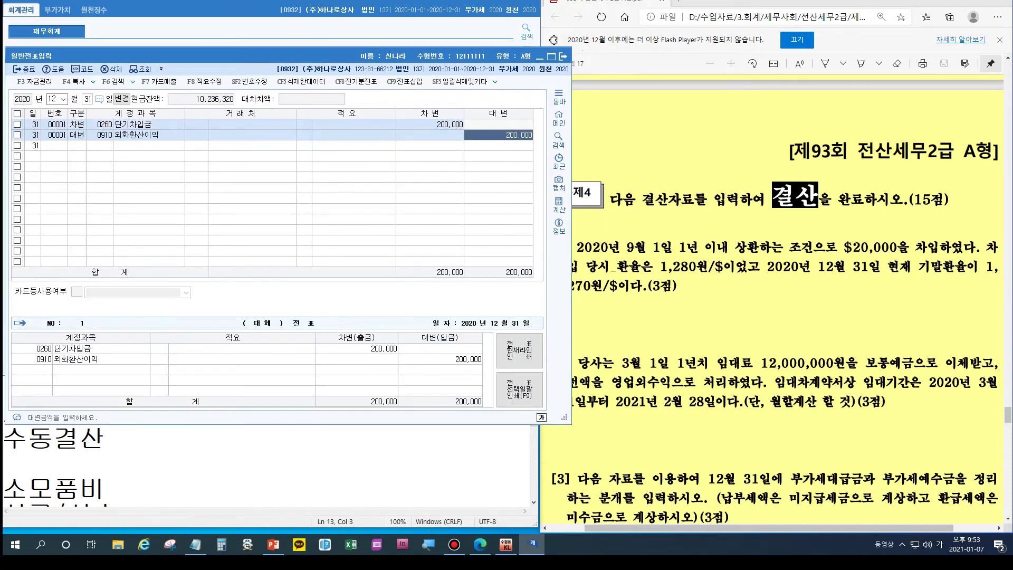
key("Return")
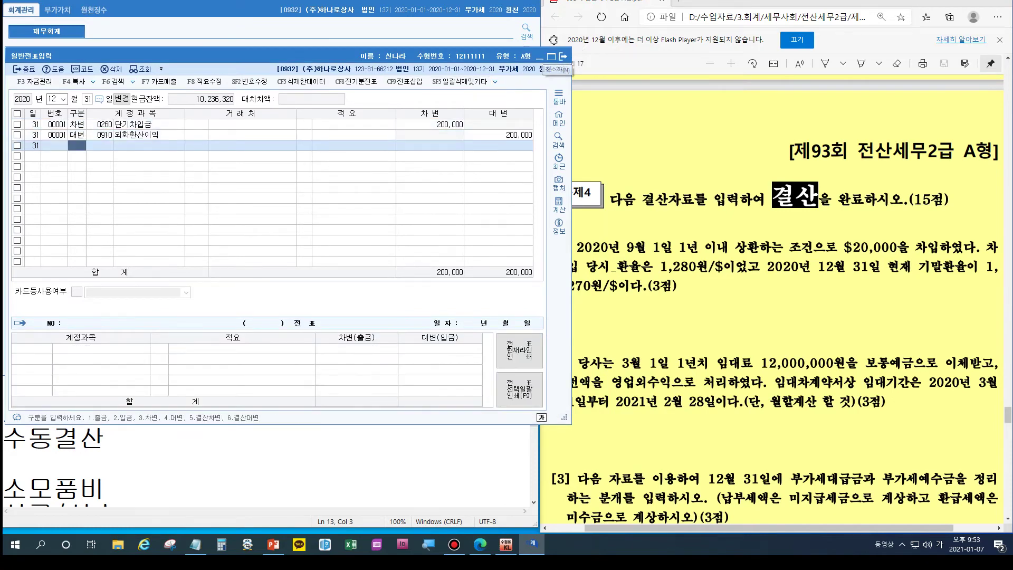
key("Escape")
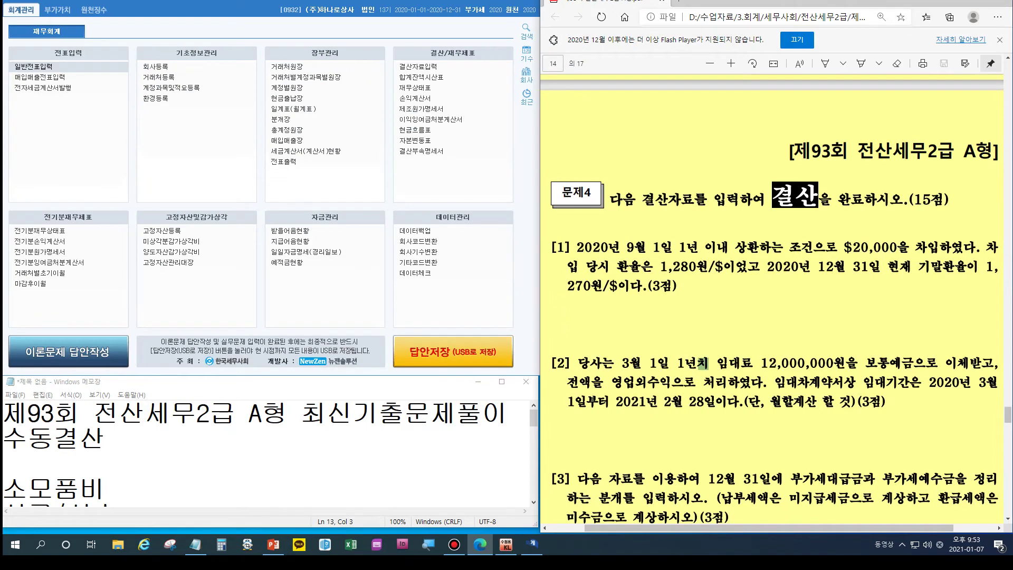
scroll(702, 222, "down", 3)
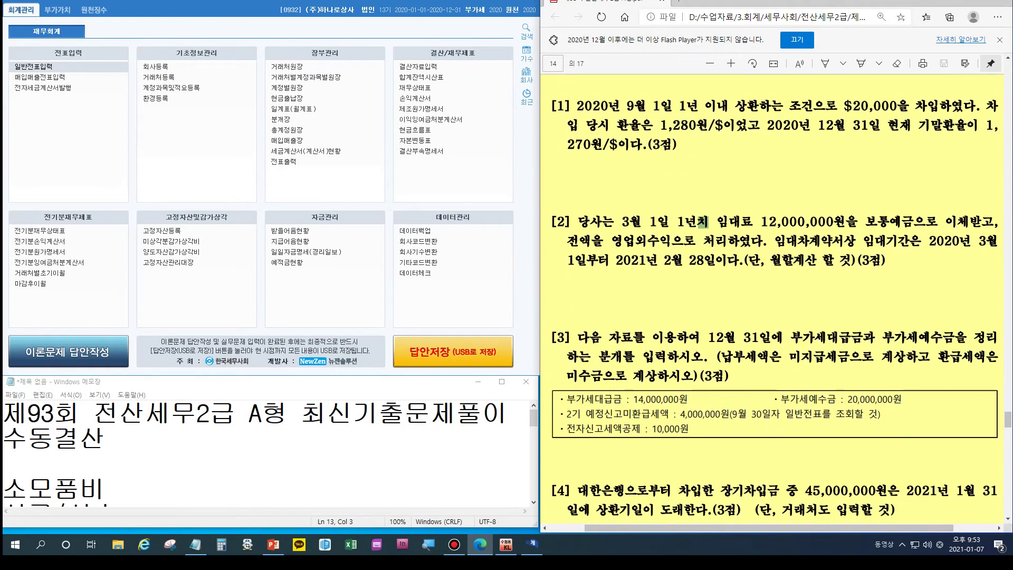
left_click(31, 66)
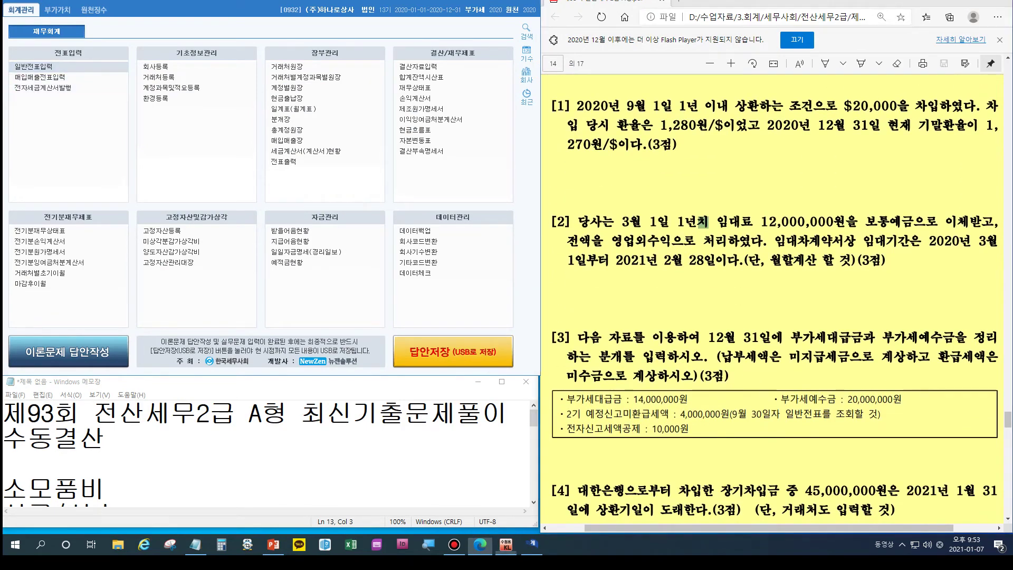
key("Escape")
type("3")
key("Return")
type("1")
key("Return")
left_click(196, 134)
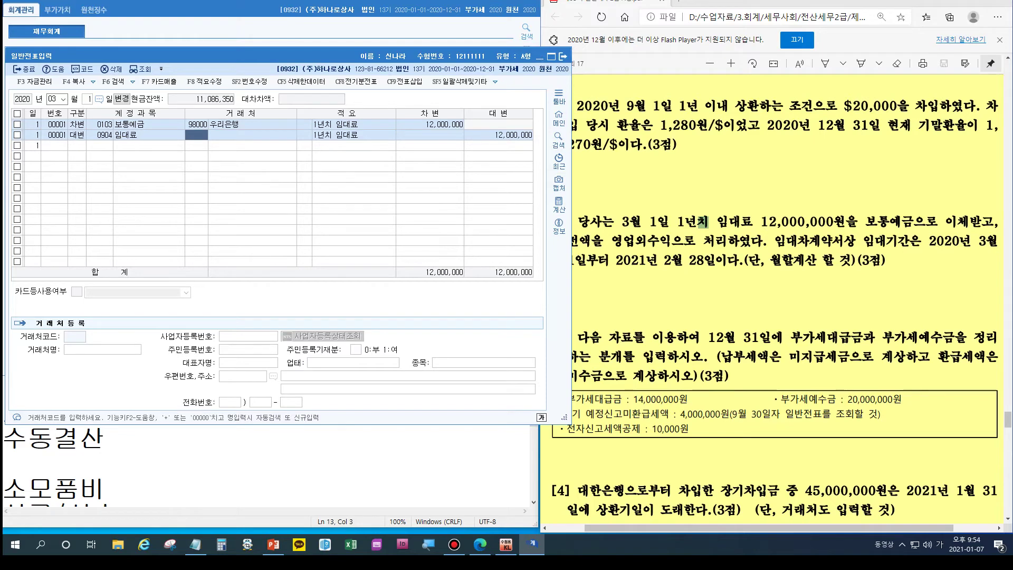
left_click(563, 56)
left_click(169, 463)
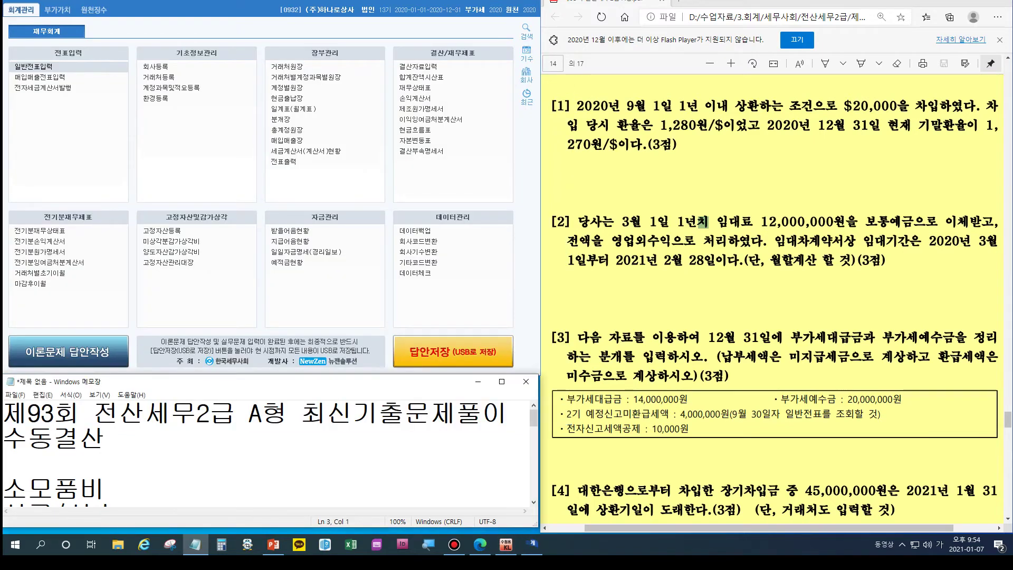
Step: Enlarge the notes window and insert blank lines below the 미수/미지급 note
scroll(169, 463, "down", 5)
left_click_drag(211, 381, 199, 158)
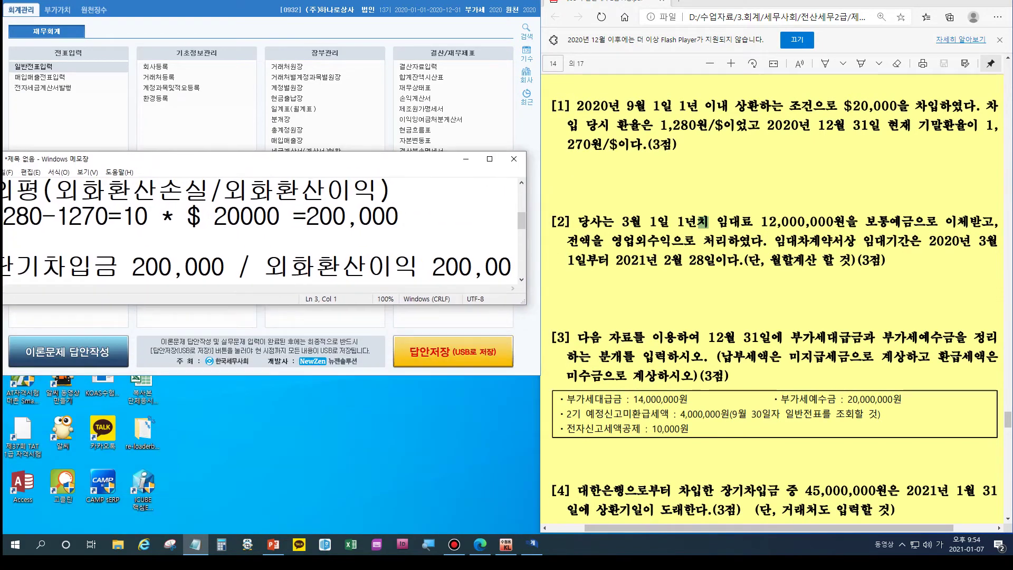
left_click_drag(264, 305, 264, 523)
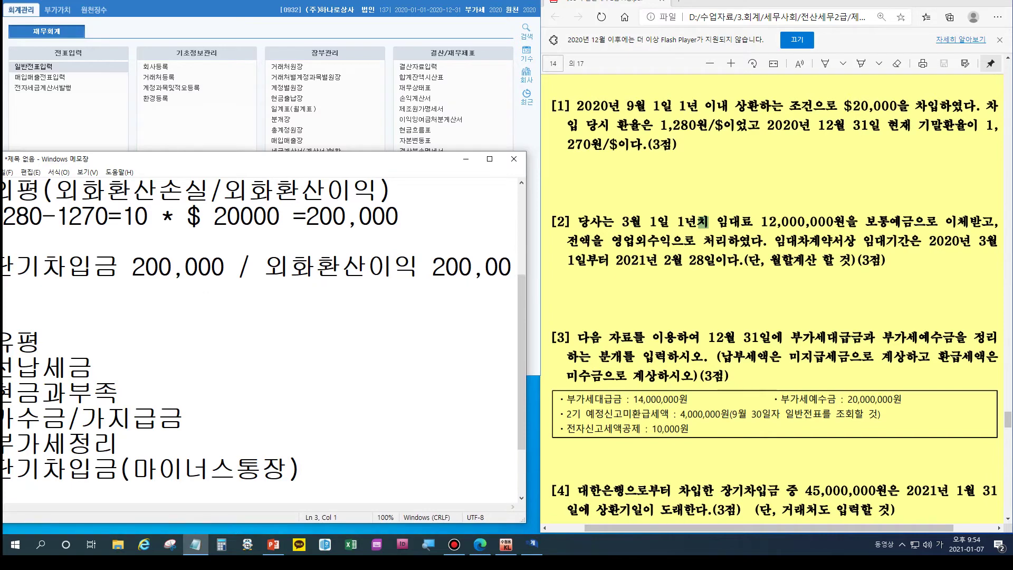
left_click_drag(198, 158, 218, 163)
scroll(274, 343, "up", 2)
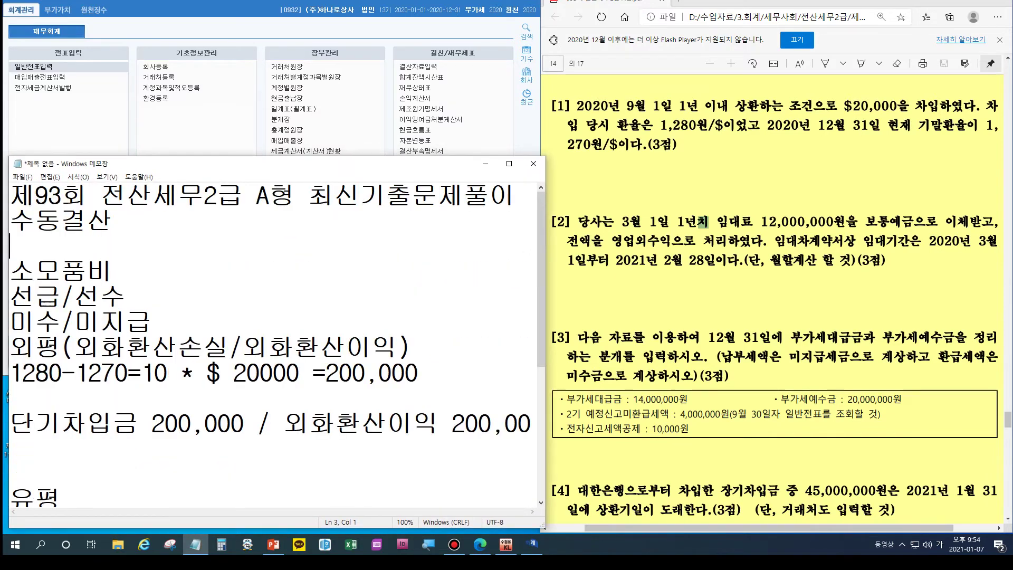
key("End")
key("Down")
key("End")
key("Return")
key("Return")
key("Return")
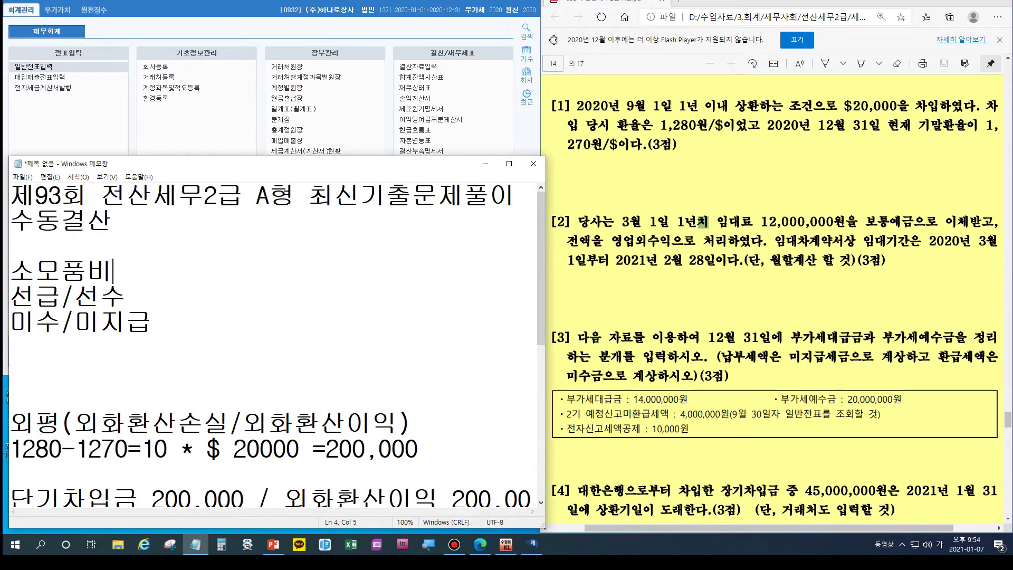
key("Return")
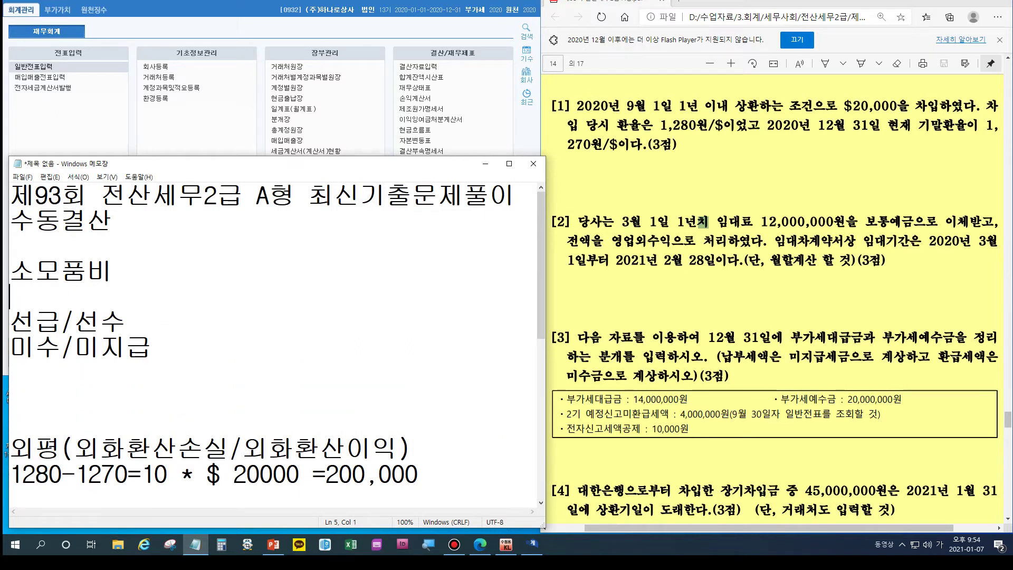
key("Down")
key("Right")
key("Right")
key("Right")
key("shift+Right")
key("shift+Right")
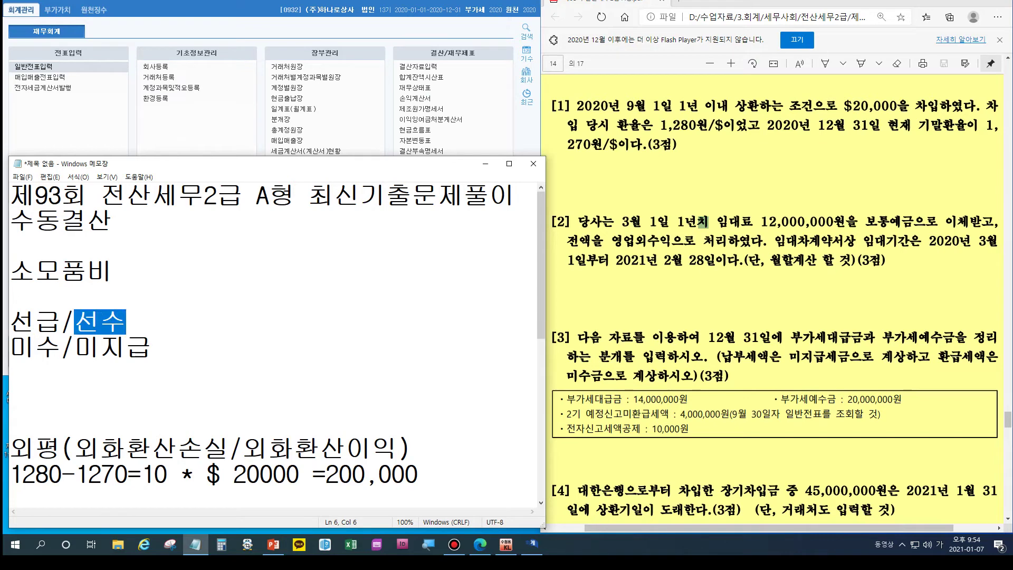
key("Down")
key("End")
key("Return")
key("Return")
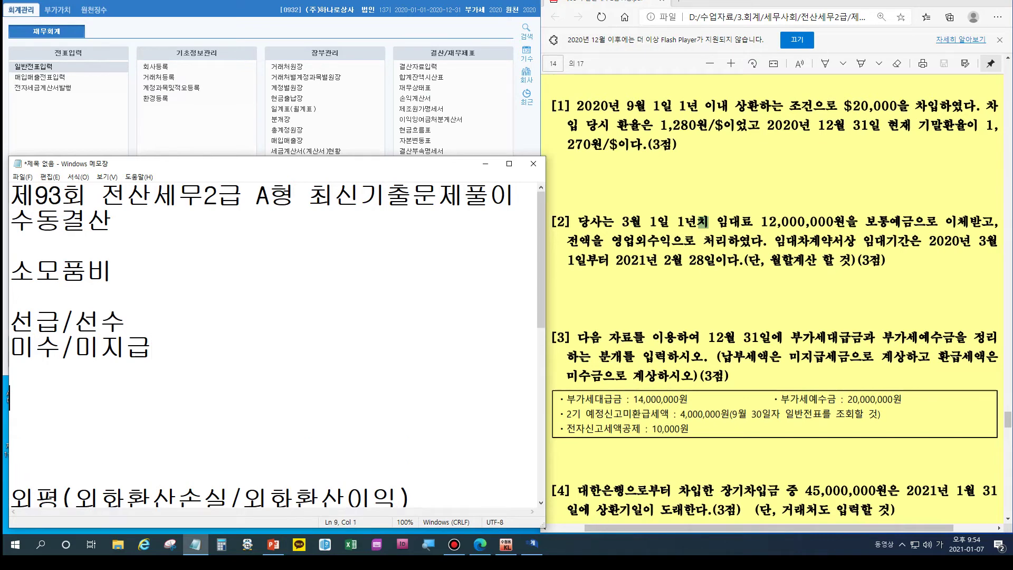
Step: Add an 임대료 / 선수수익 line, padding spaces so all the slashes line up
type("임대료")
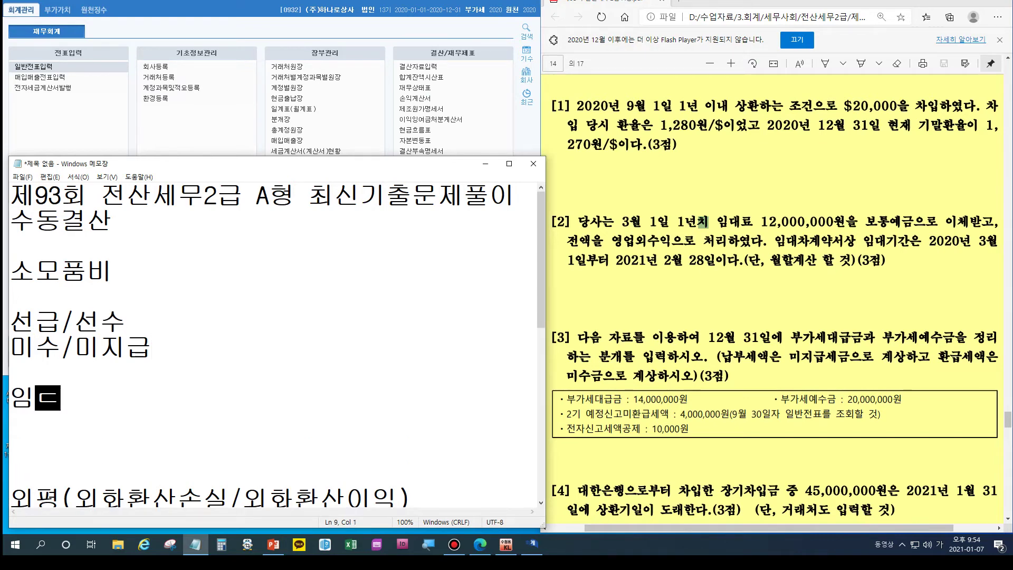
type("      /")
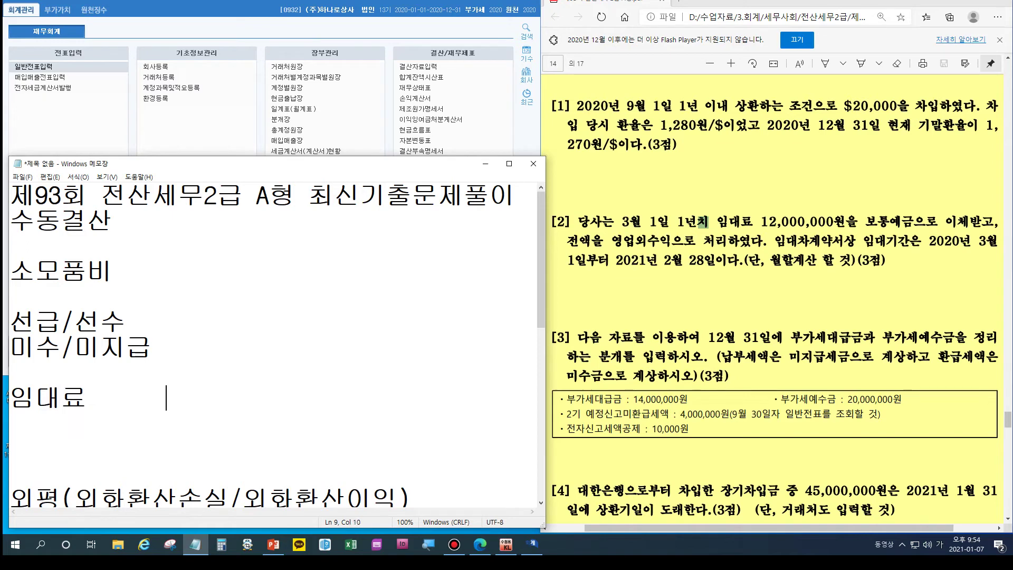
left_click_drag(74, 321, 126, 322)
left_click(61, 322)
left_click(61, 348)
left_click(88, 322)
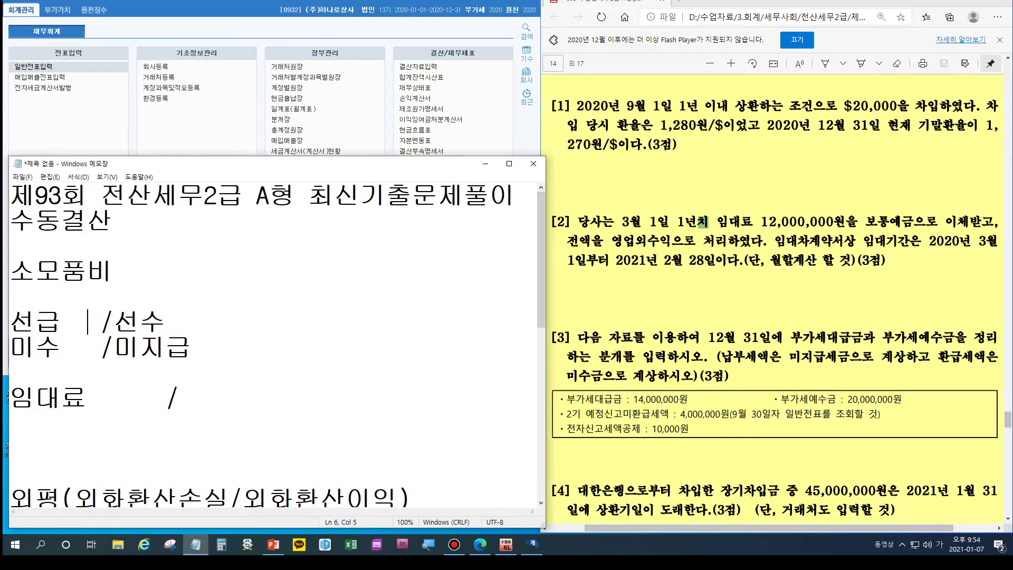
left_click(88, 347)
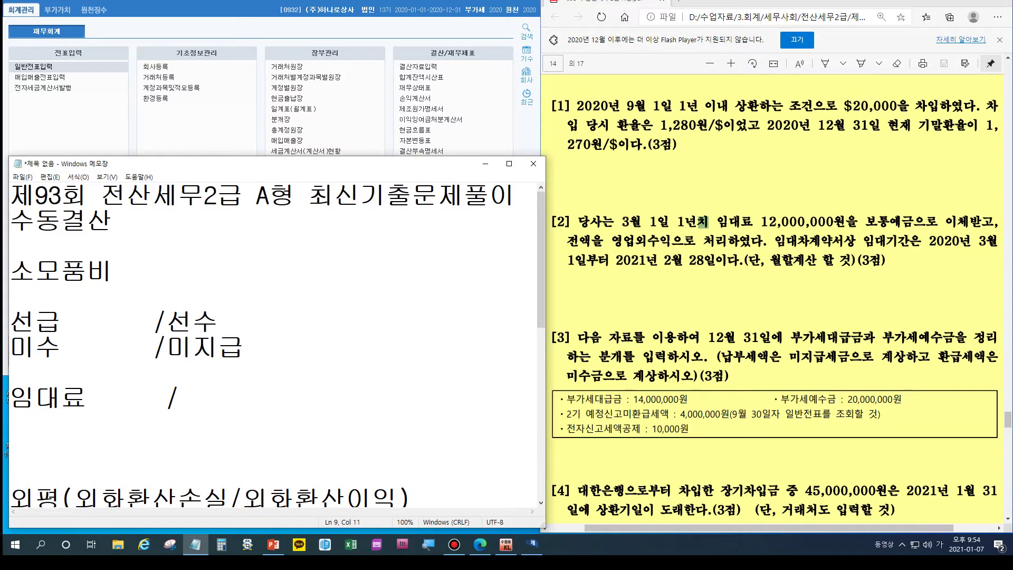
left_click_drag(167, 322, 219, 322)
left_click(87, 398)
left_click(180, 398)
type("선수수익")
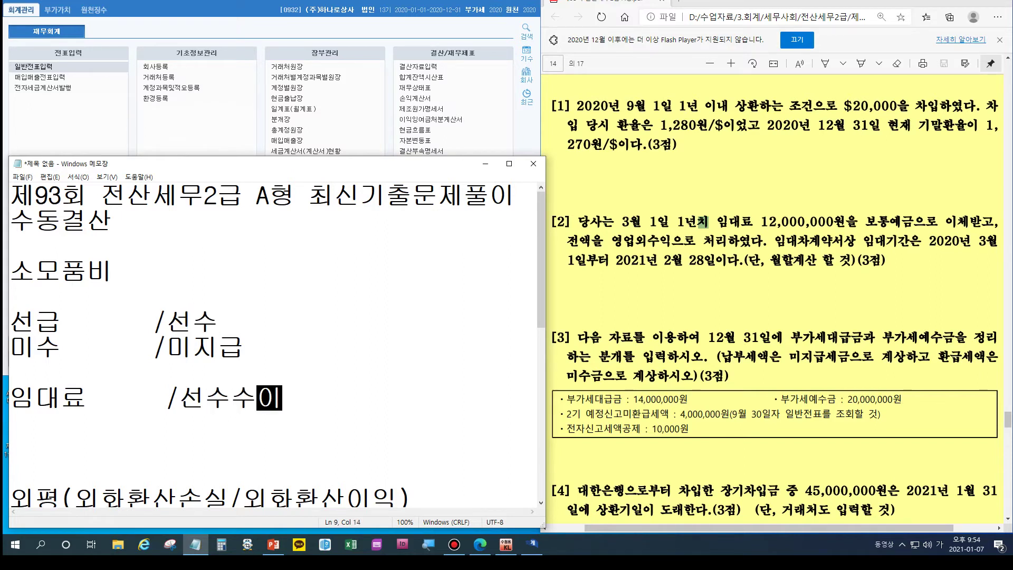
left_click(231, 398)
key("End")
Step: Fill in 2,000,000 on both sides and head the entry with 12/31
left_click(786, 221)
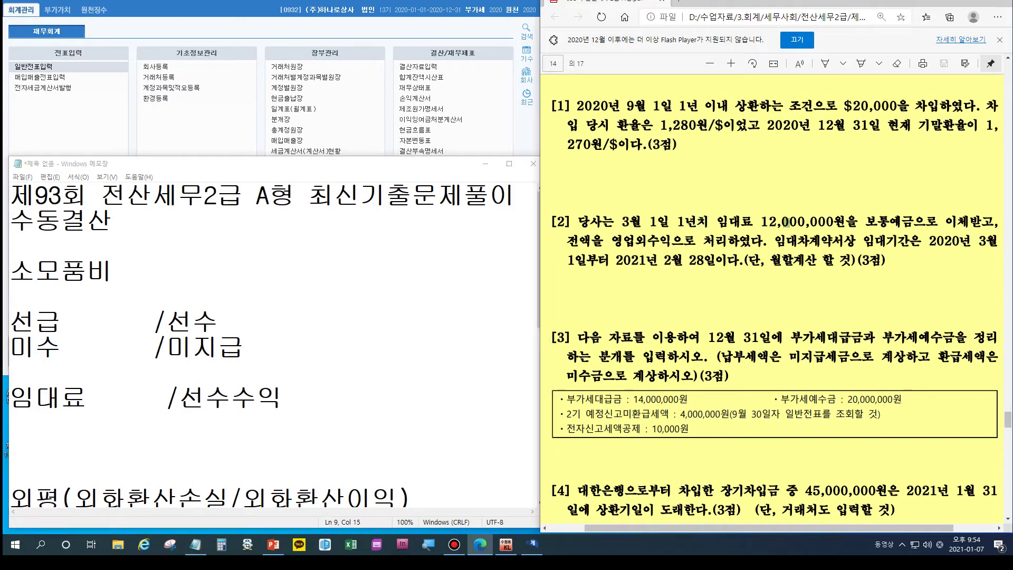
key("alt+Tab")
type("2,000,000")
key("Home")
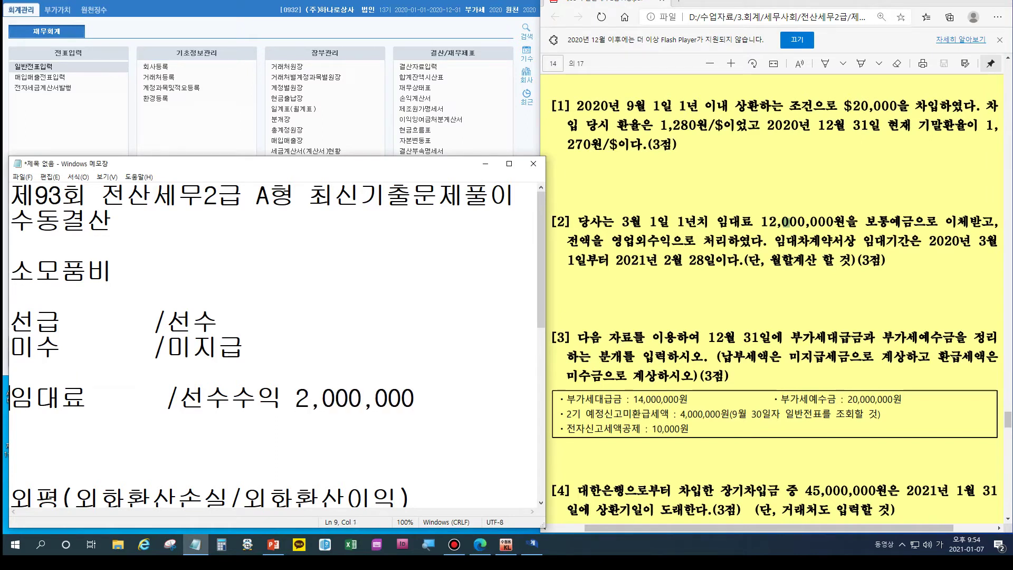
key("Right")
key("Right")
key("Right")
key("Right")
type("2")
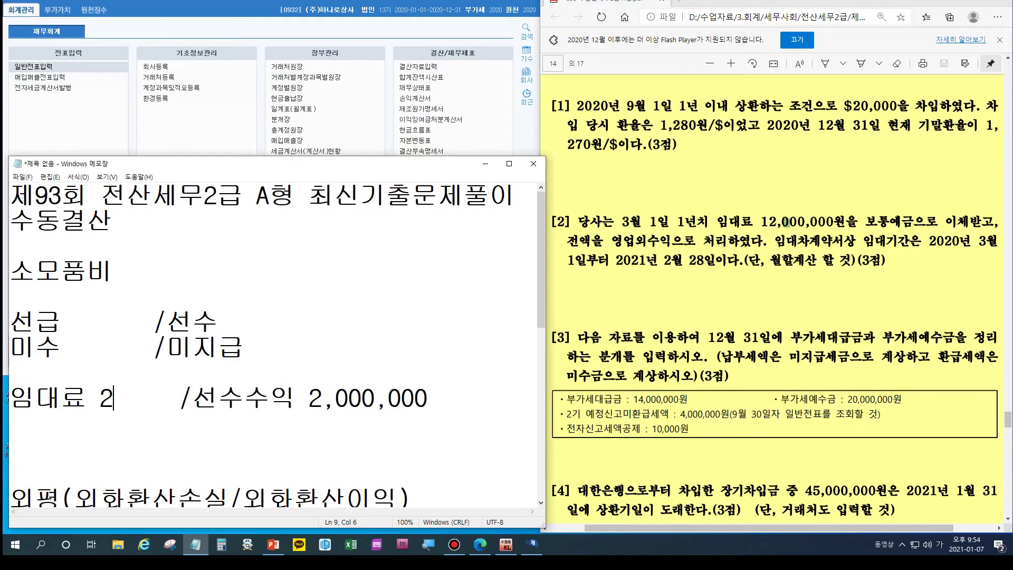
type(",000,000")
left_click(11, 372)
type("12/31")
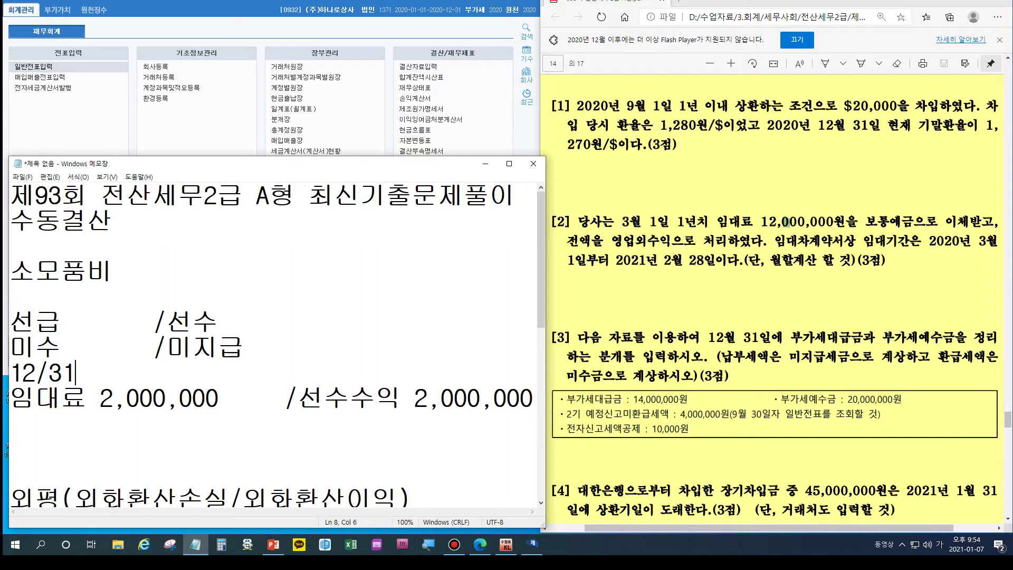
left_click(10, 422)
Step: Start a December 31 general journal voucher with a debit line
left_click(43, 67)
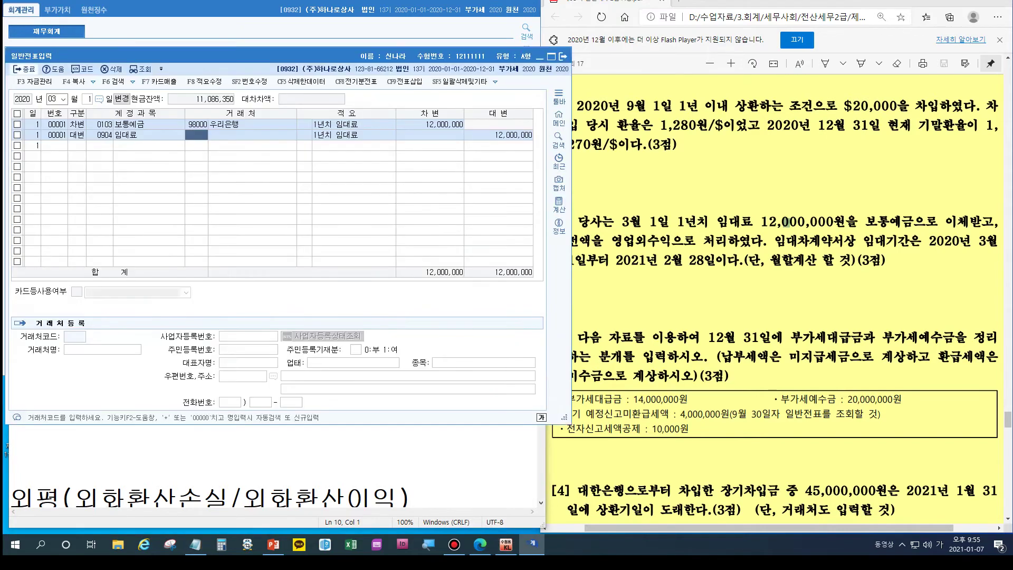
key("Escape")
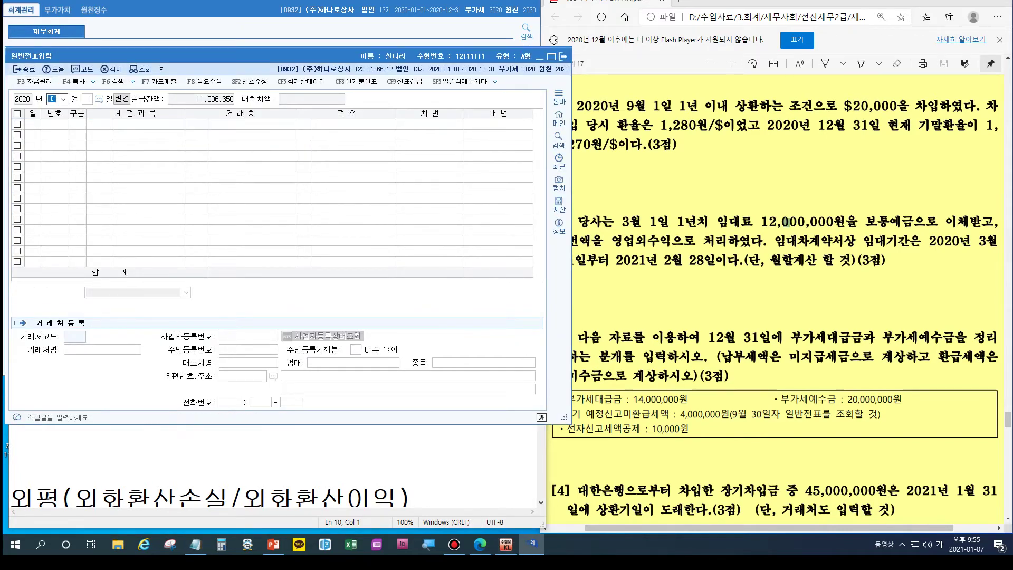
type("1231")
key("Return")
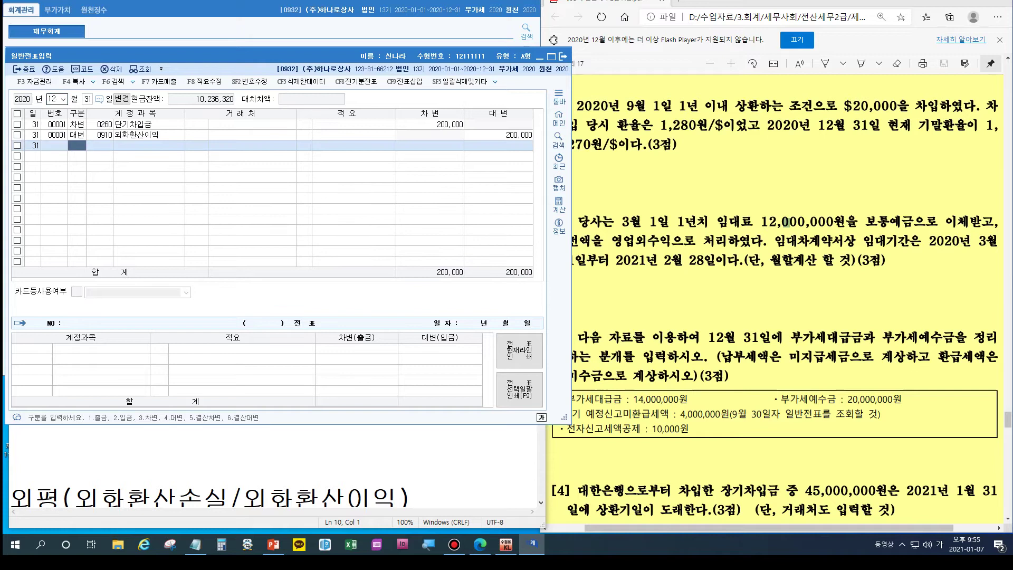
type("3")
key("Return")
Step: Debit 0904 임대료 2,000,000
type("임대")
key("Return")
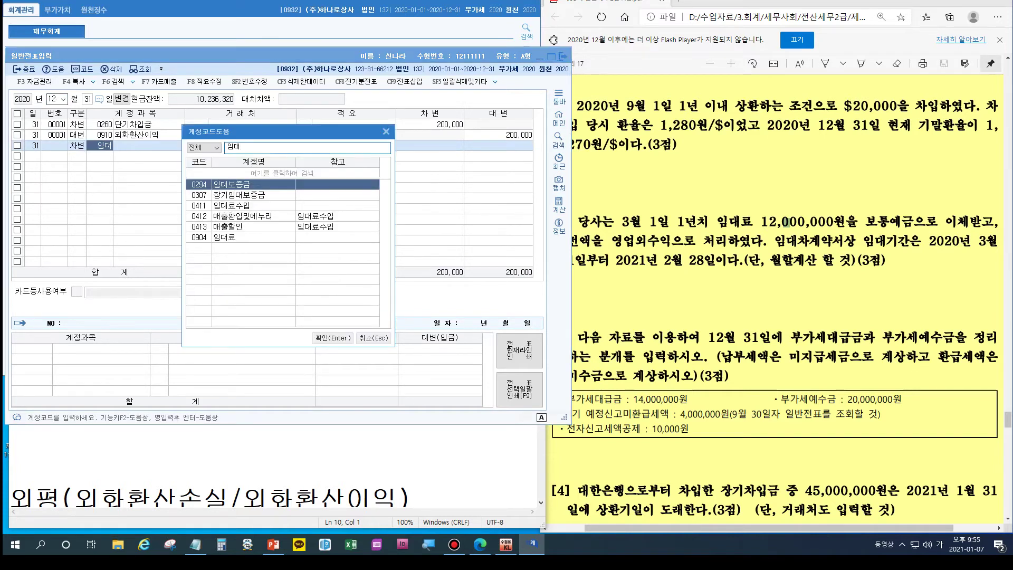
key("Down")
key("Down")
key("Down")
key("Down")
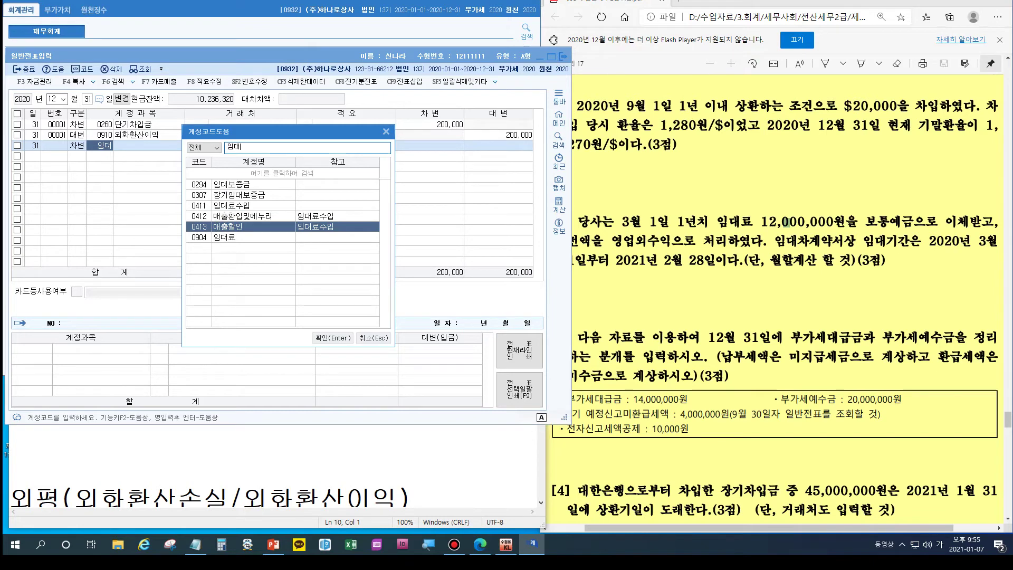
key("Down")
key("Return")
key("Return")
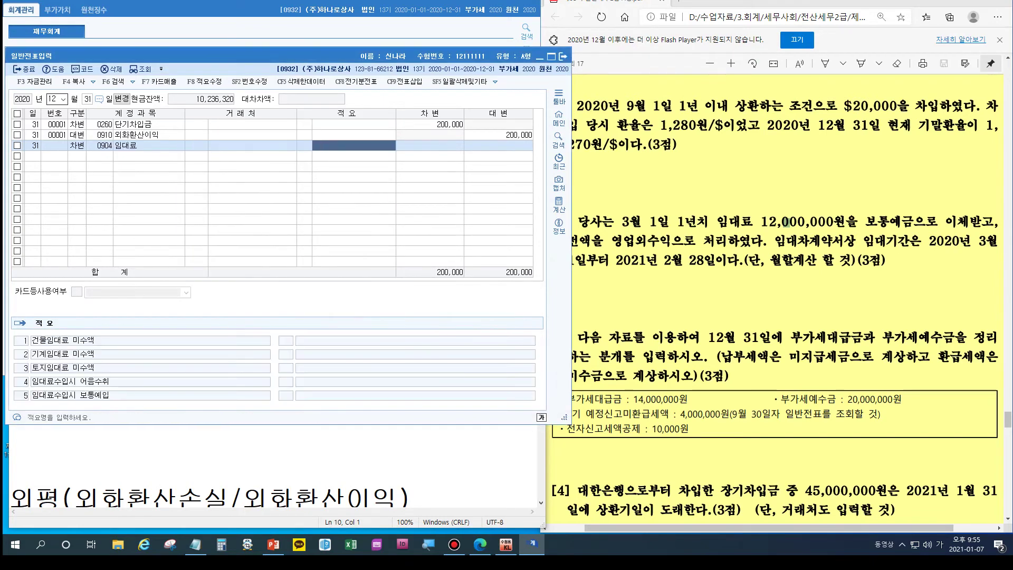
key("Return")
type("2000000")
key("Return")
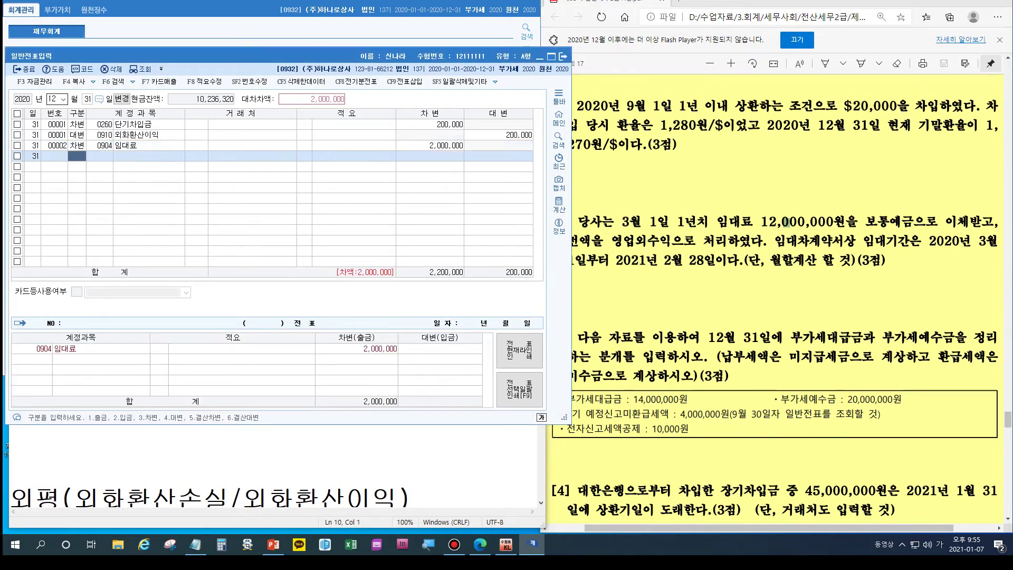
Step: Credit 0263 선수수익 for 2,000,000 and close the journal screen
key("Return")
type("선수")
key("Return")
key("Down")
key("Return")
key("Return")
key("Return")
key("Return")
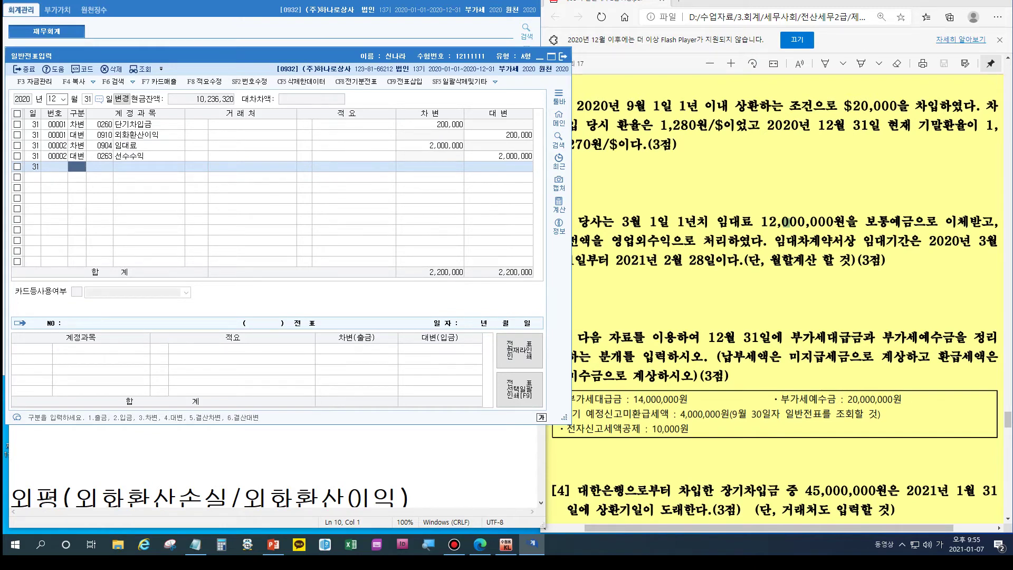
key("alt+Tab")
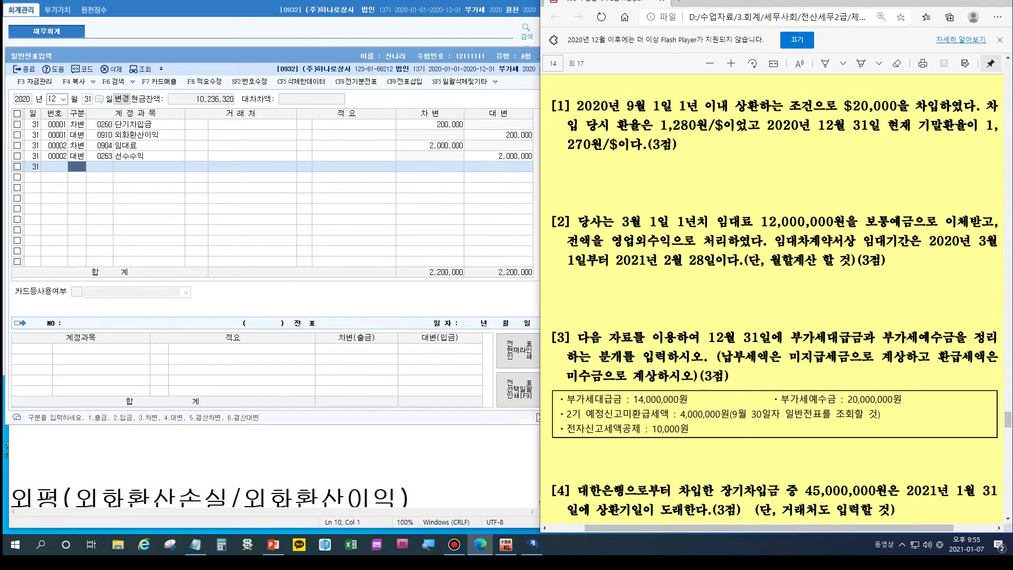
key("Escape")
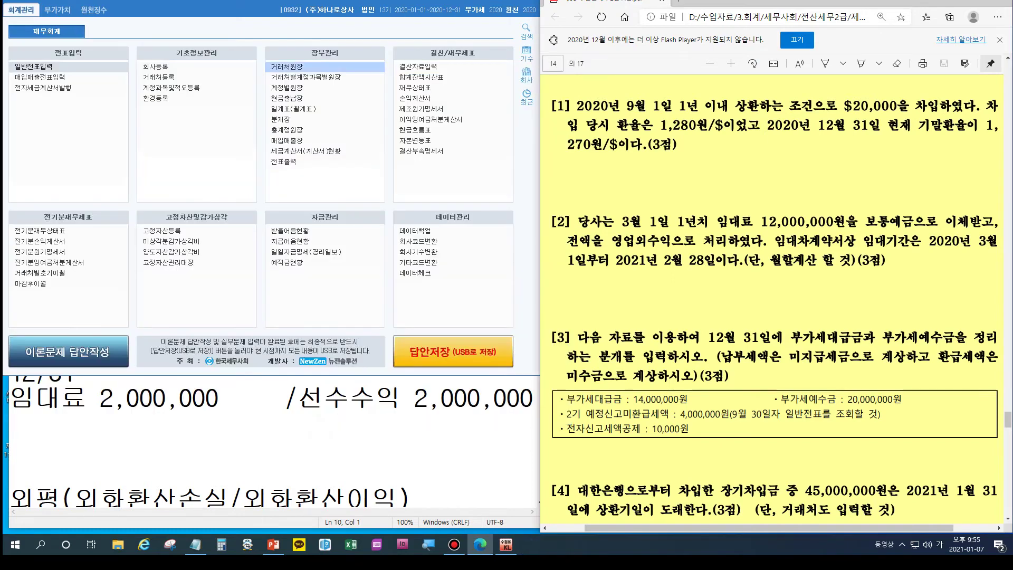
Step: Open the 부가가치세신고서 for 10/1–12/31, then close it and save
left_click(58, 10)
left_click(39, 66)
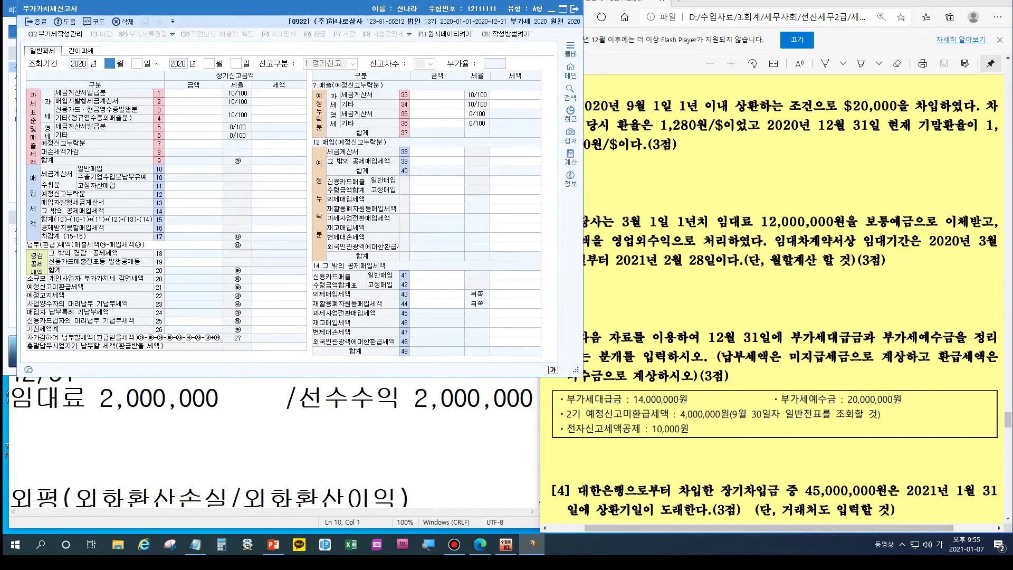
type("1011231")
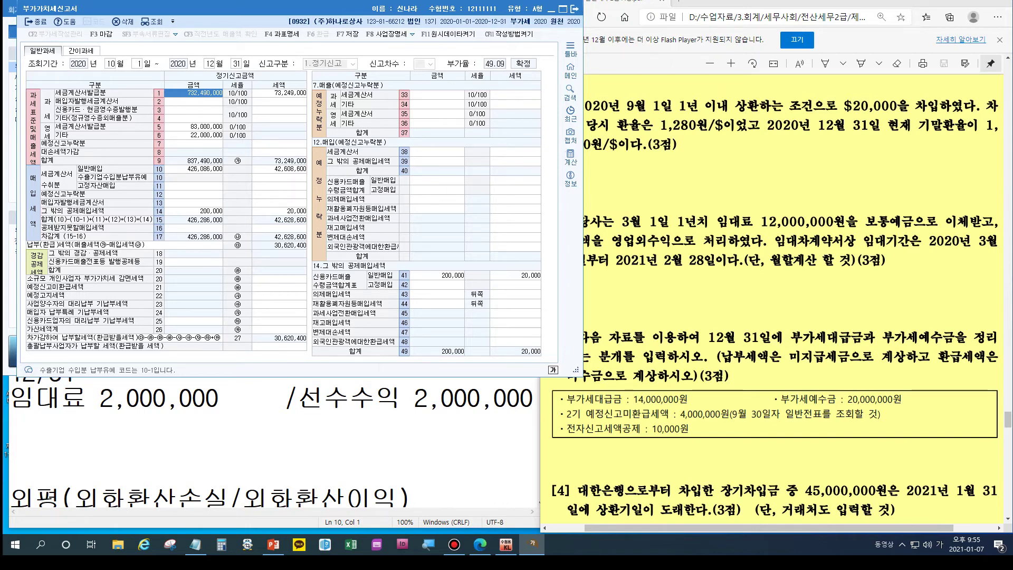
key("Escape")
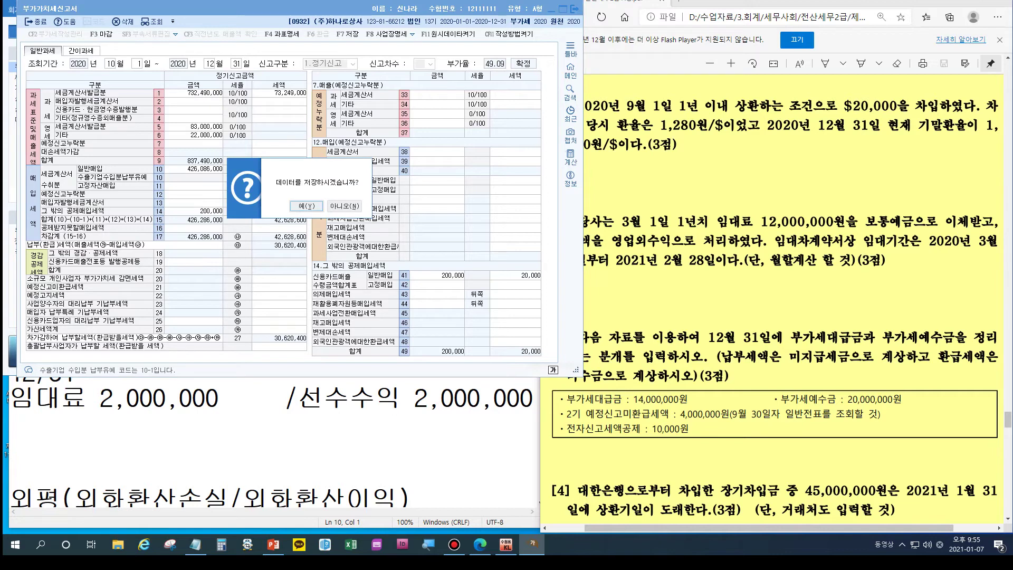
key("Return")
key("Return")
key("Escape")
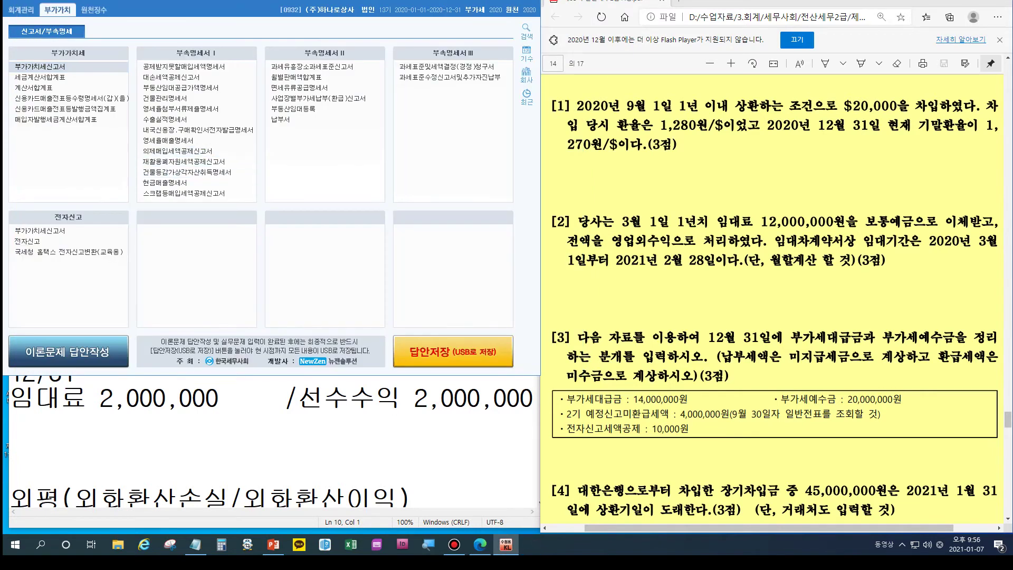
Step: Add a 12/31 heading below the 부가세정리 note
key("alt+Tab")
left_click(11, 449)
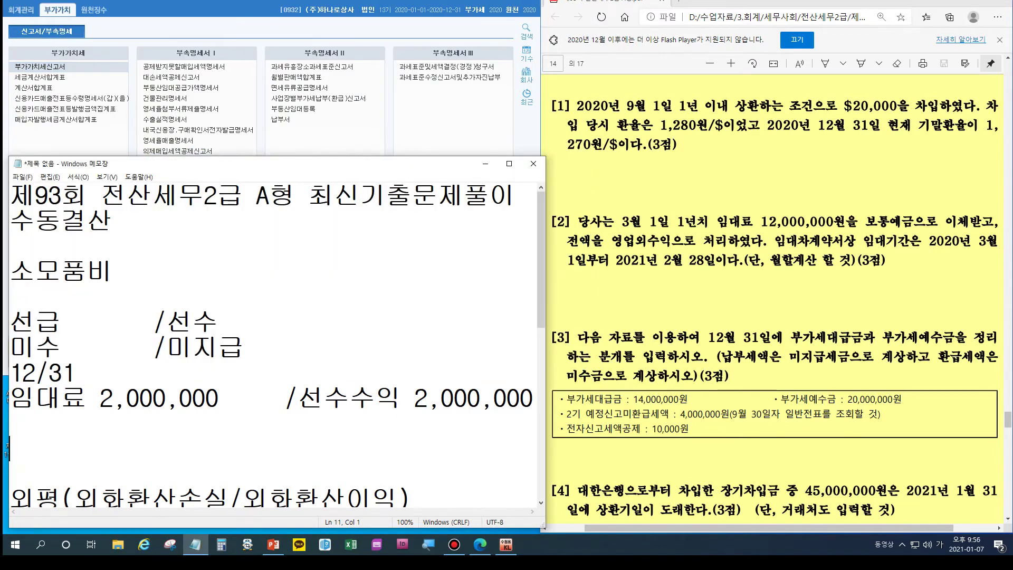
left_click_drag(264, 164, 255, 161)
scroll(264, 343, "down", 6)
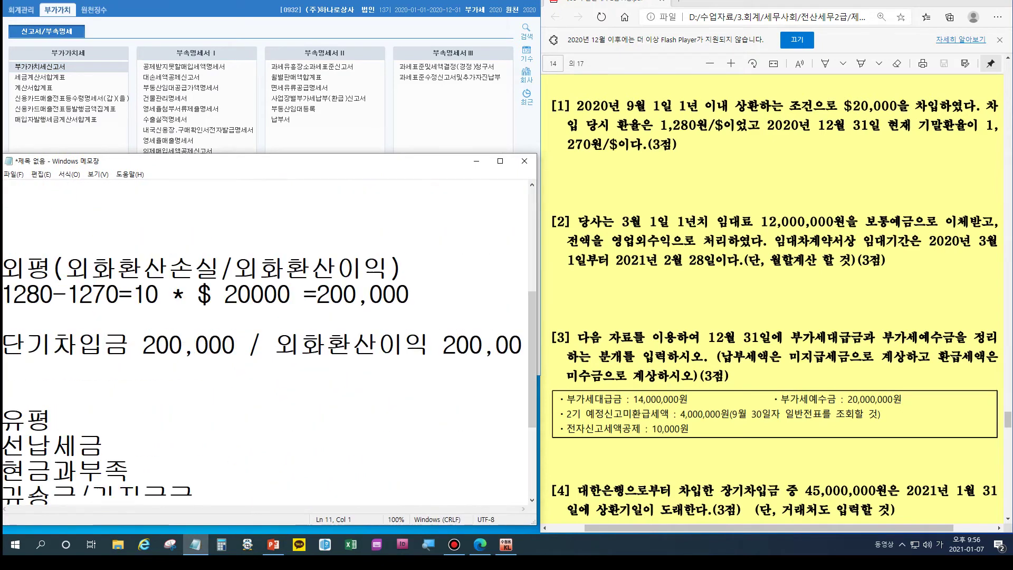
left_click(130, 370)
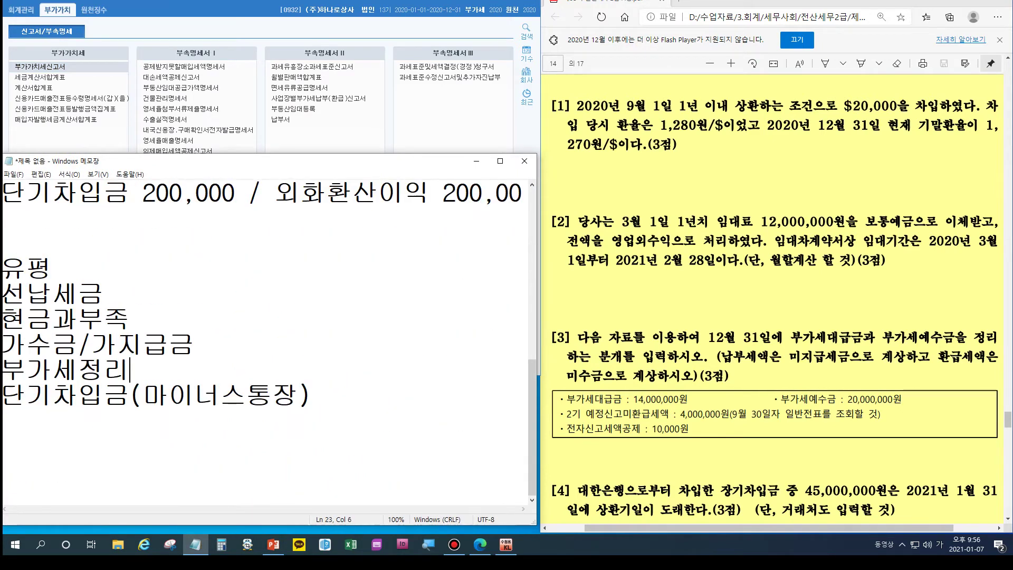
key("Return")
key("Return")
key("Return")
key("Return")
key("Return")
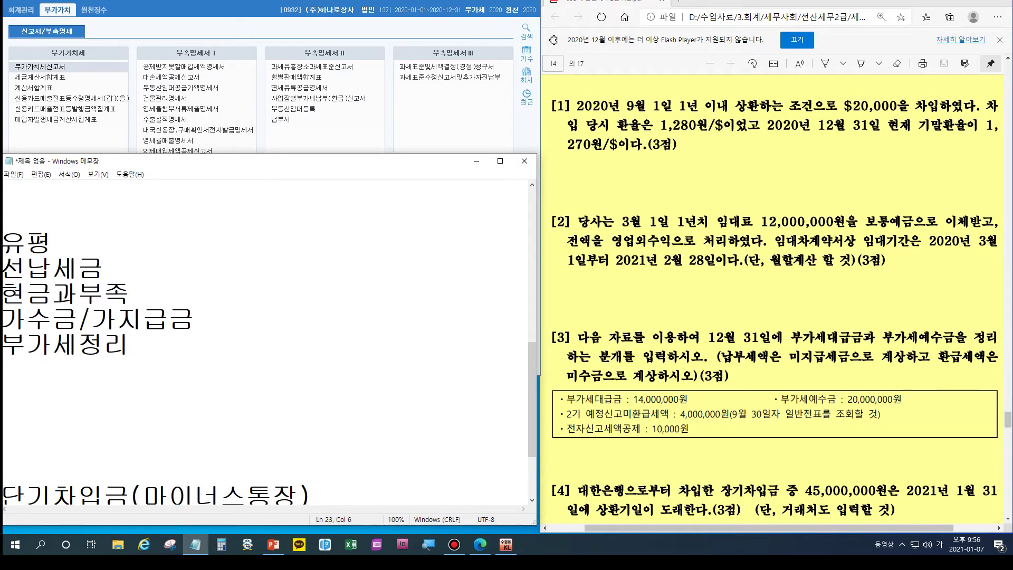
key("Return")
type("12/31")
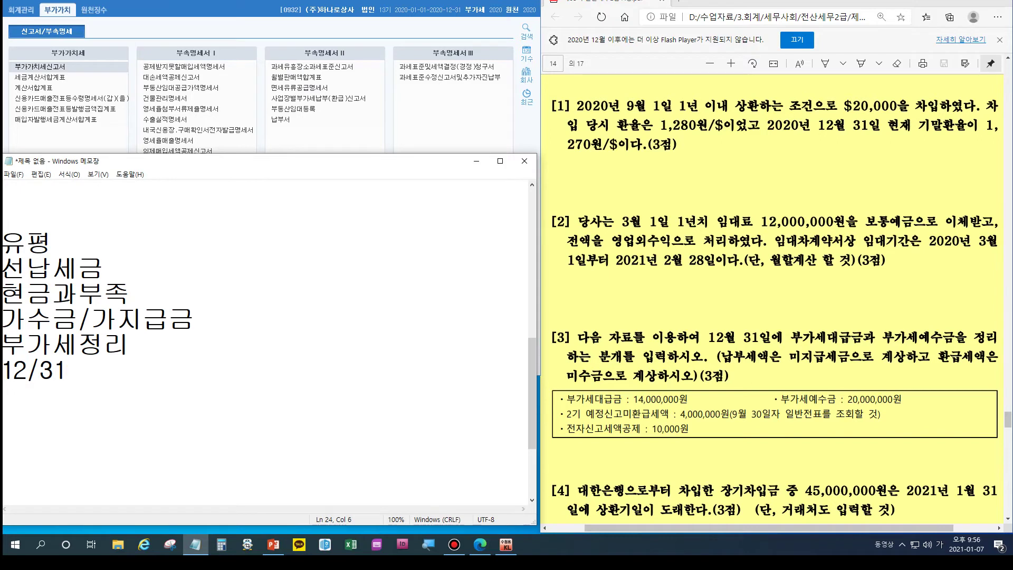
key("Return")
Step: Type the entry 부가세예수금 20,000,000 / 부가세대급금 14,000,000
type("/부")
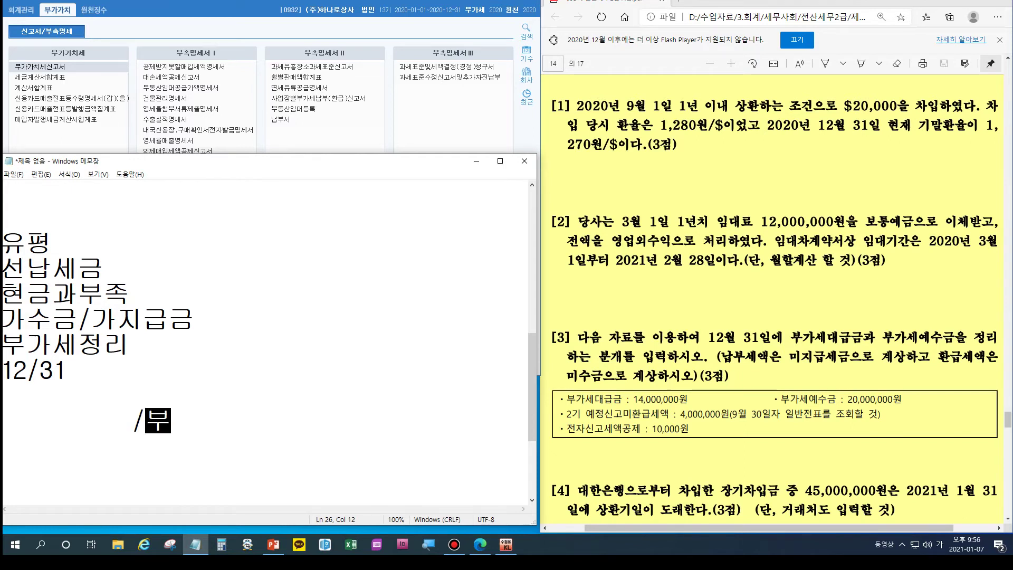
type("갓세대급금 ")
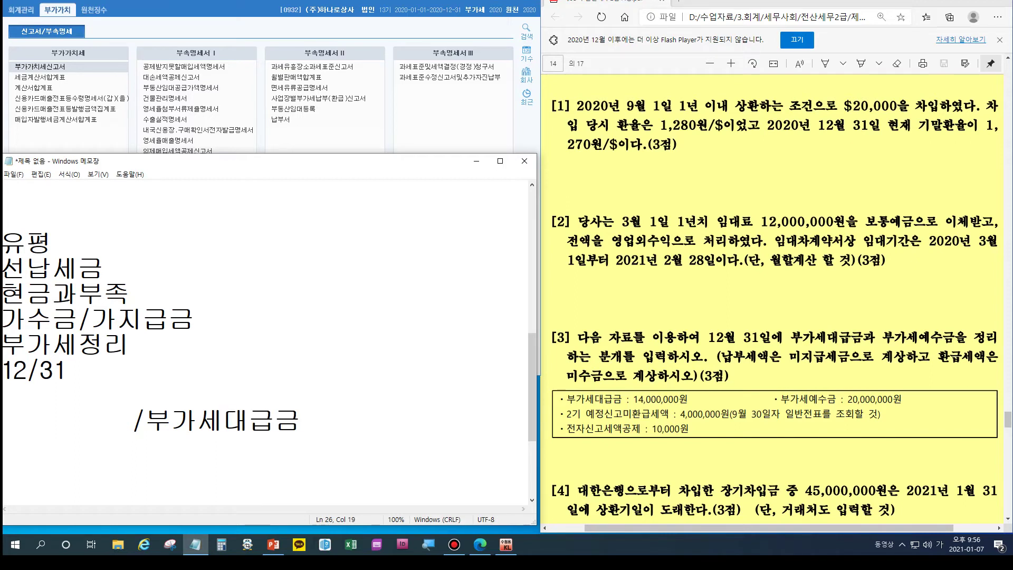
type("14,000")
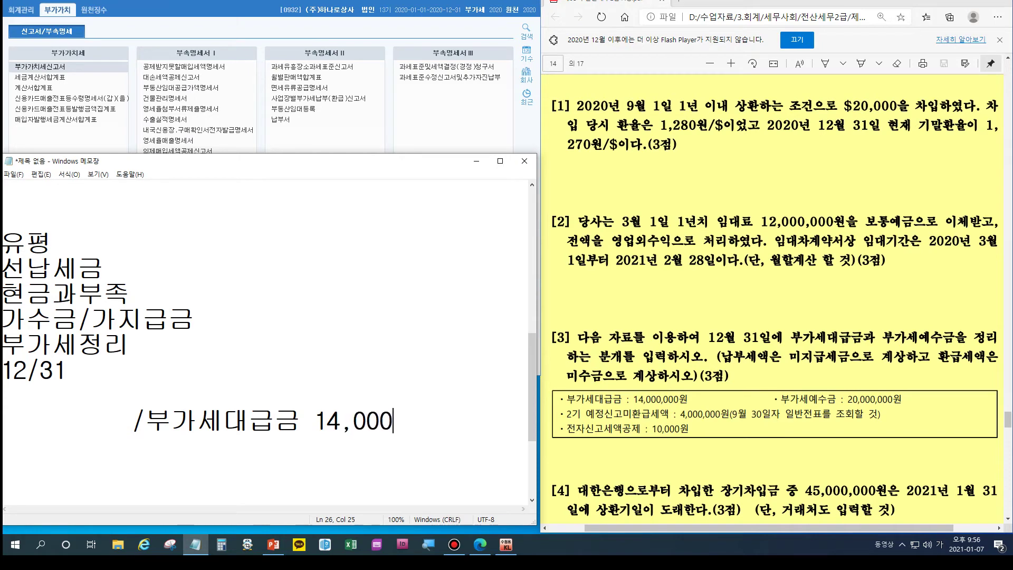
type(",000")
key("Home")
type("부가")
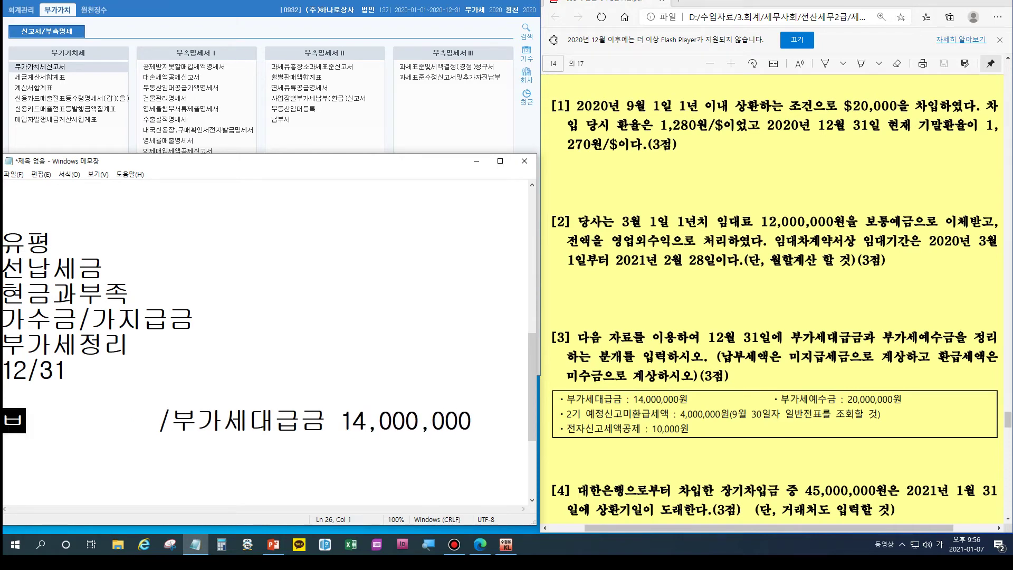
type("세예수금")
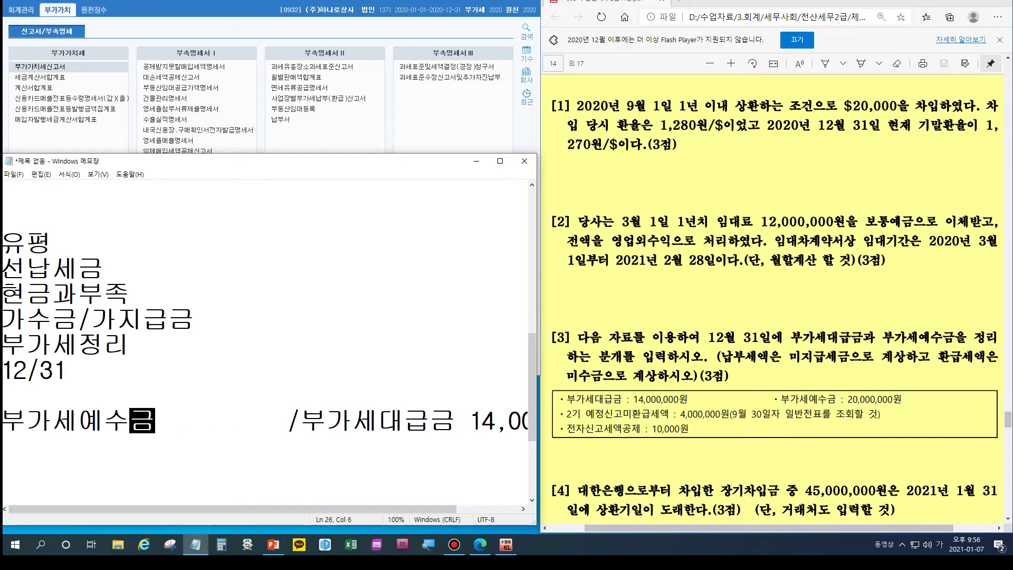
type("20,000")
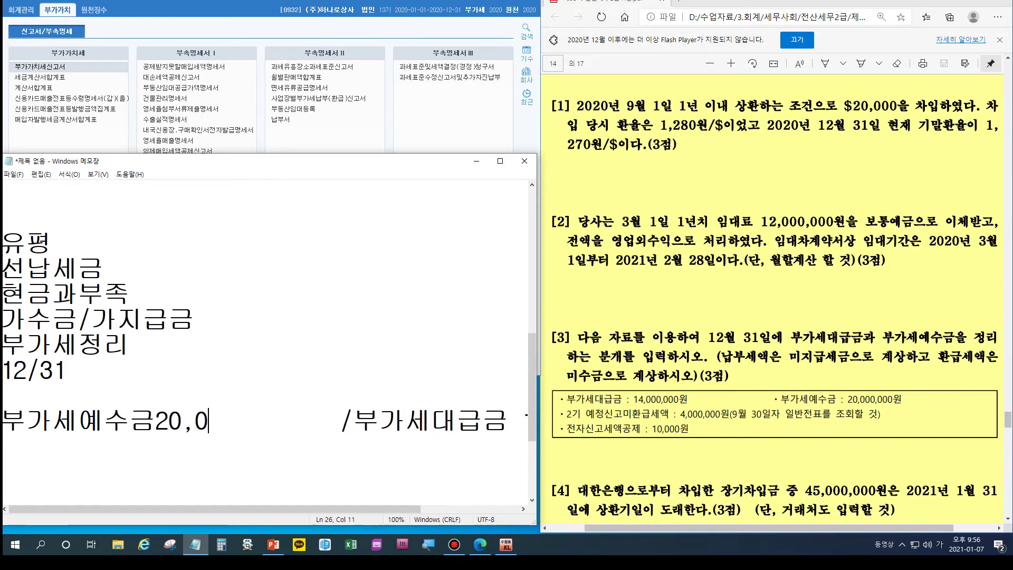
type(",000 /부가세대급금 14,0")
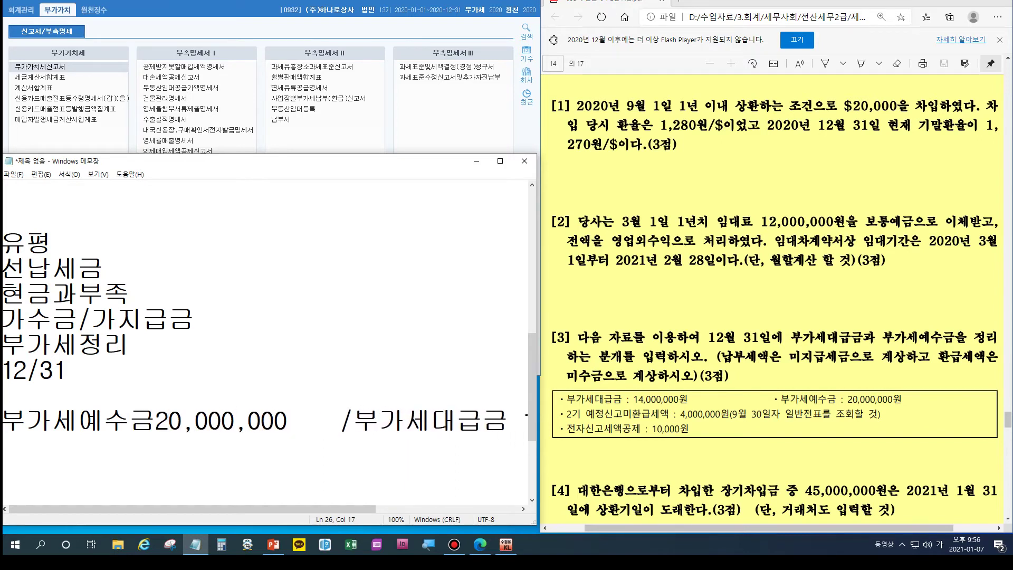
key("Delete")
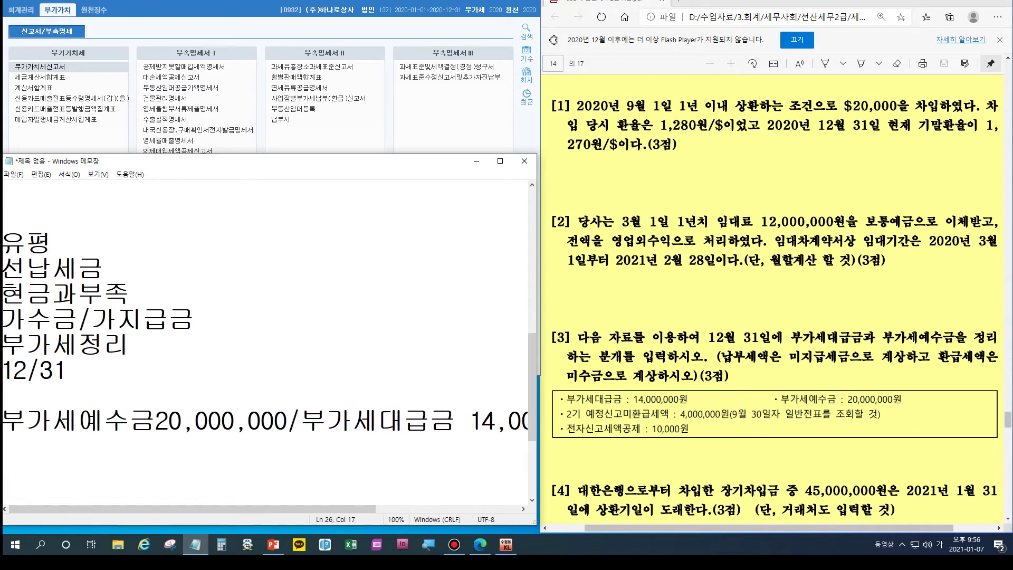
Step: Add a 미지급세금 6,000,000 credit line under the entry
left_click_drag(537, 311, 618, 311)
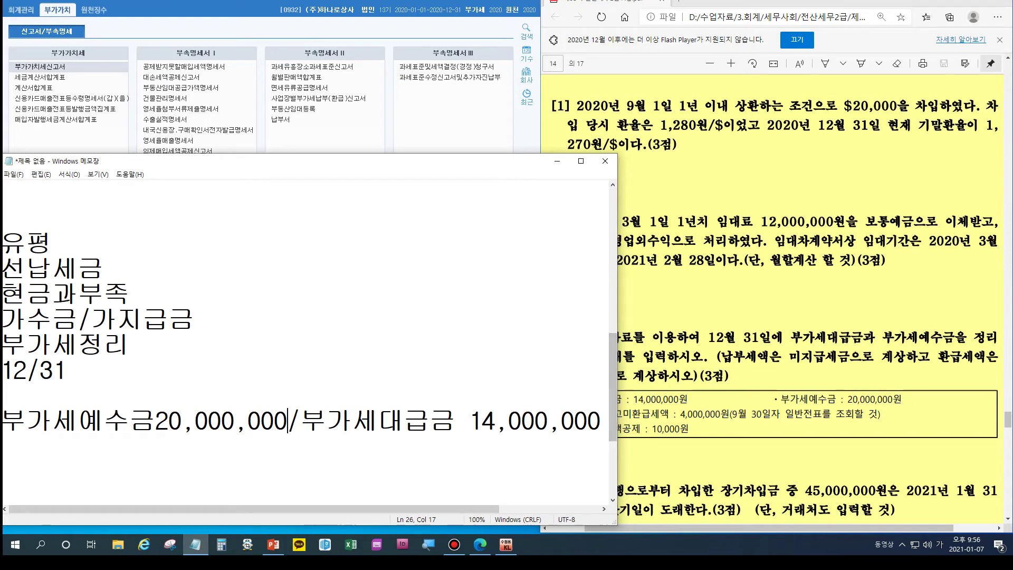
left_click(602, 421)
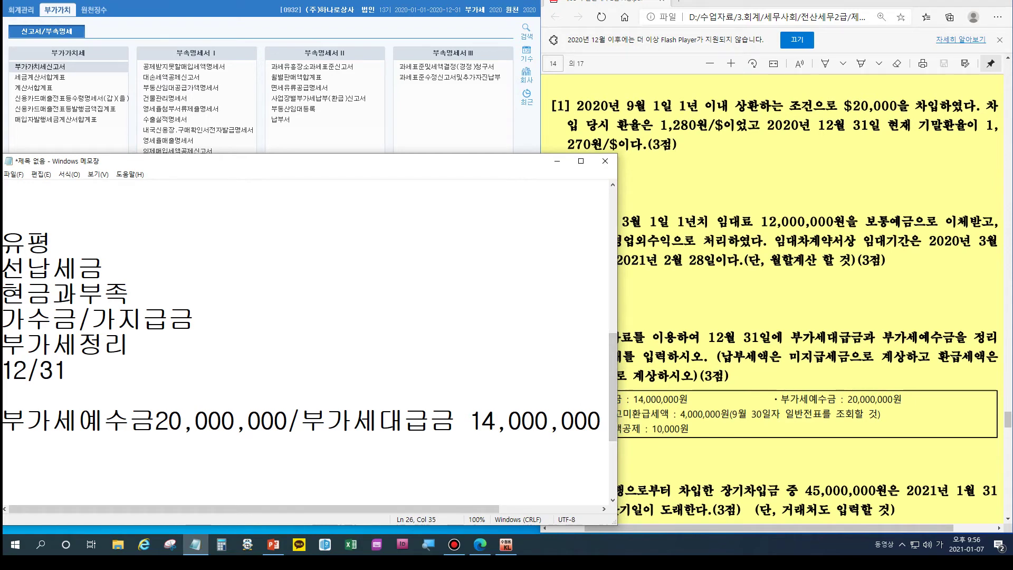
key("Return")
type("및지급")
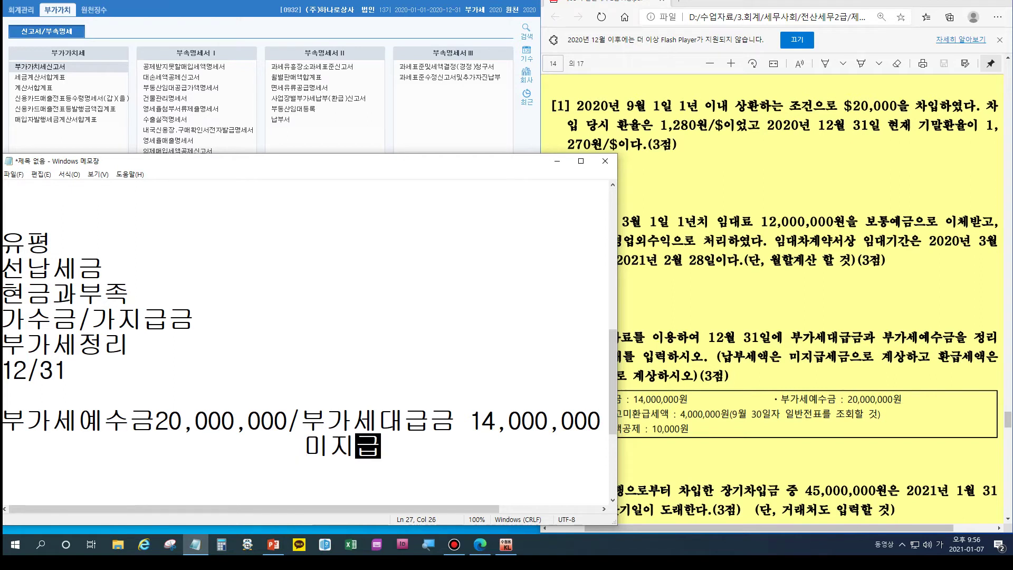
type("세금    6,000,000")
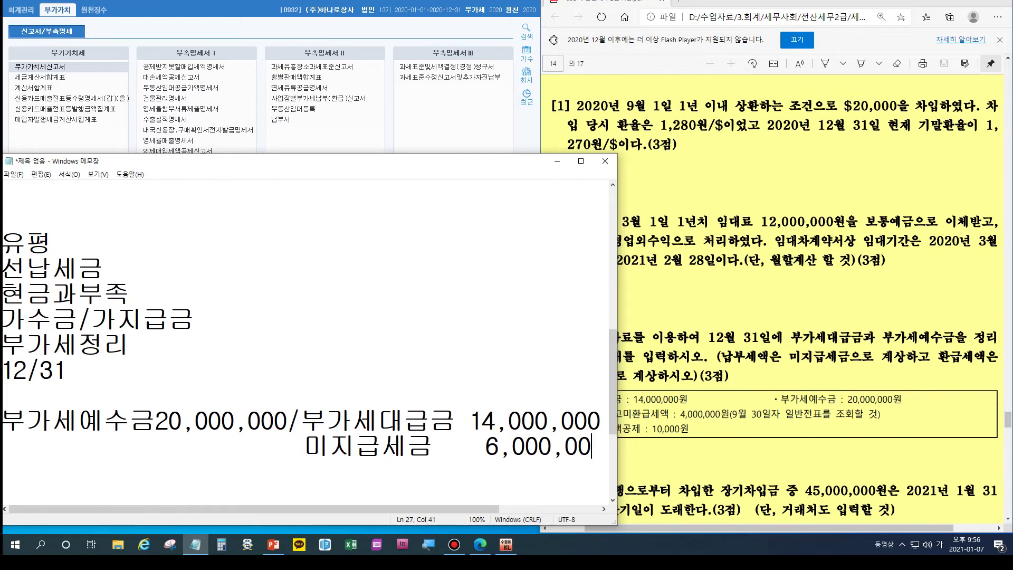
left_click(790, 413)
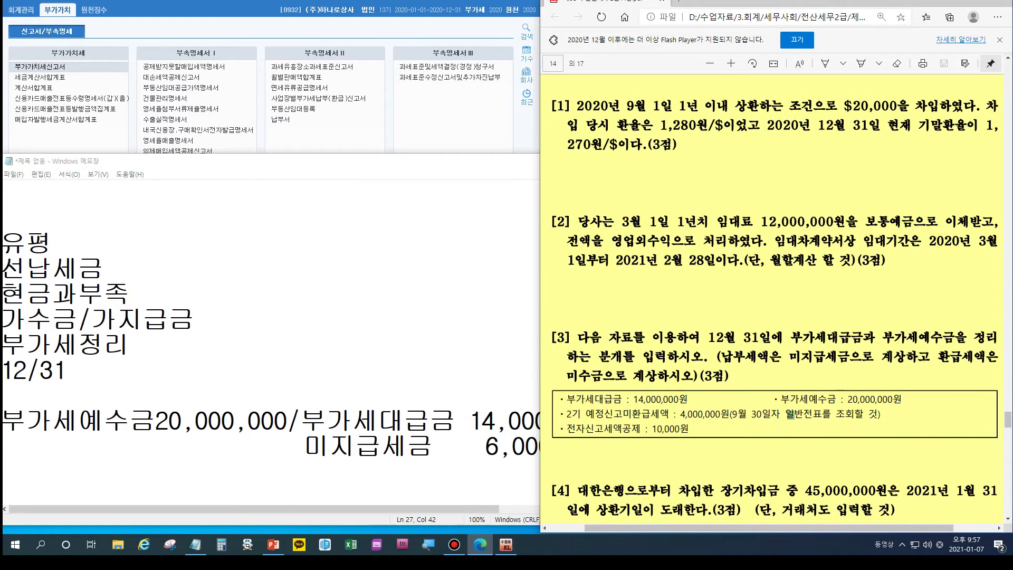
left_click(21, 10)
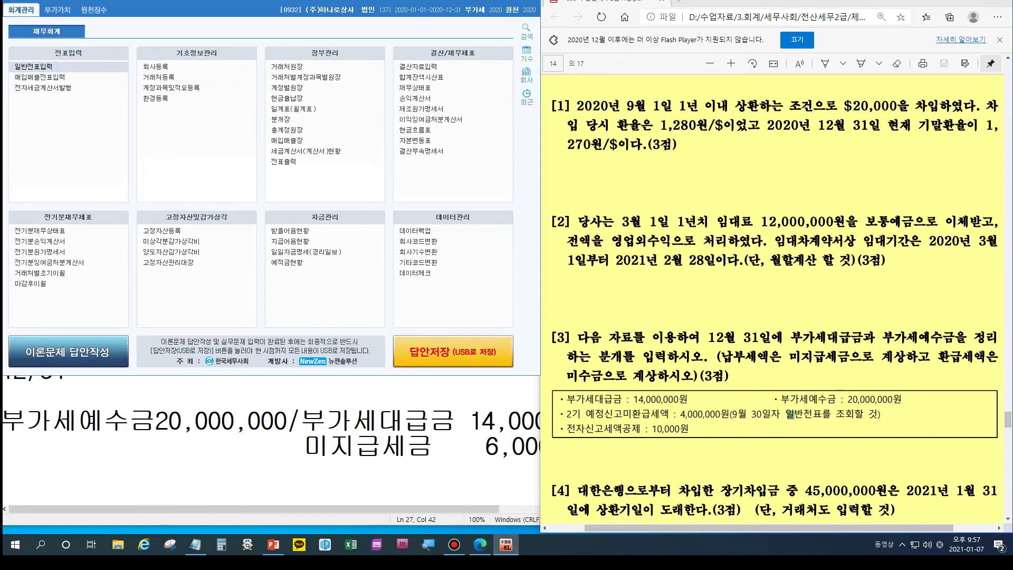
left_click(33, 66)
type("09")
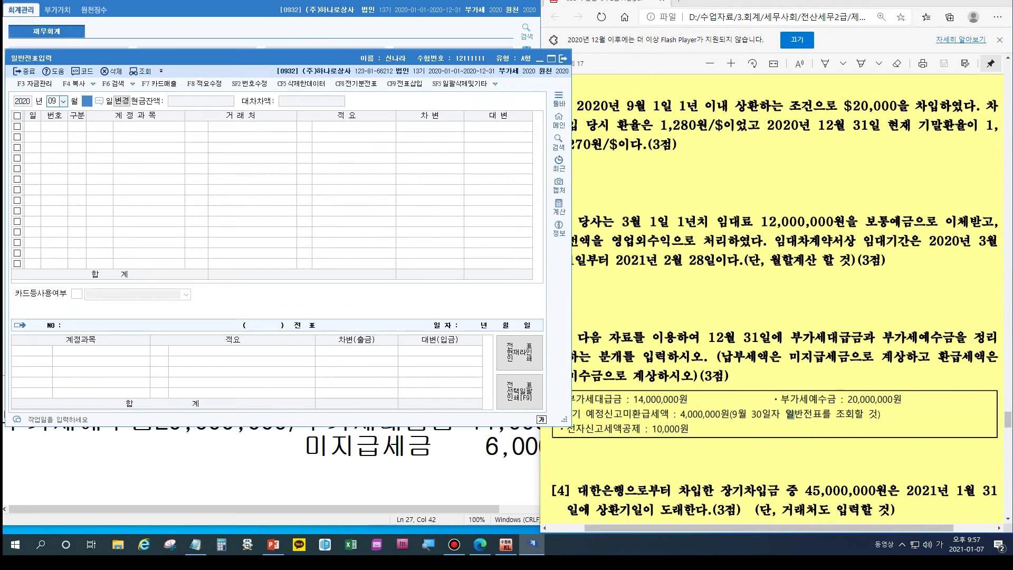
type(" 월 30")
key("Return")
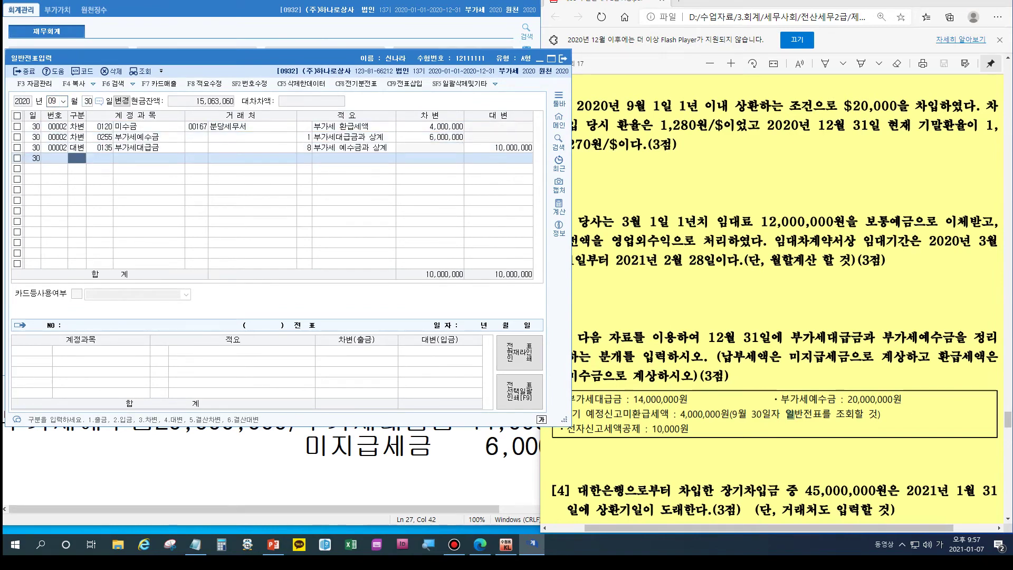
left_click(198, 127)
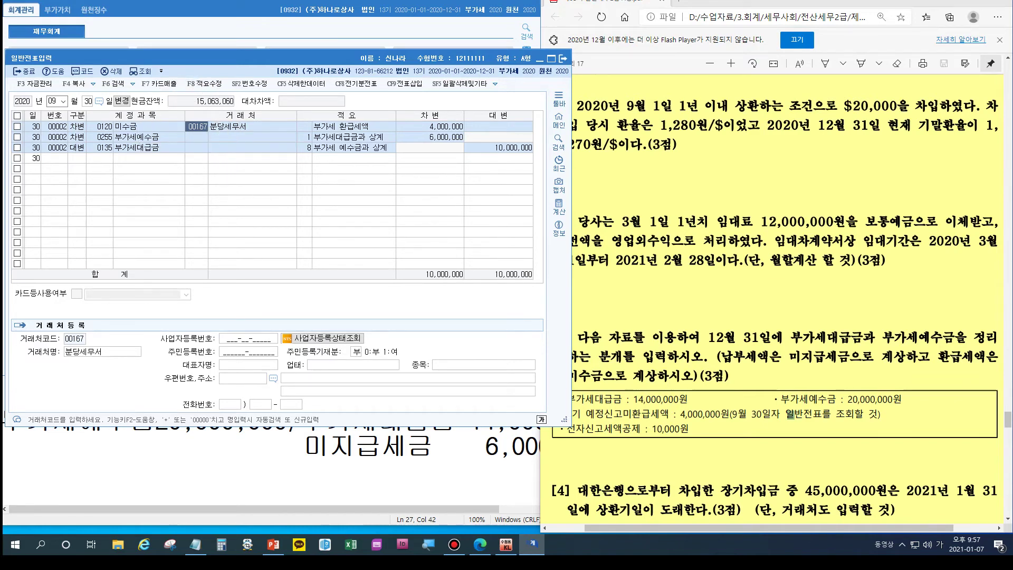
key("Escape")
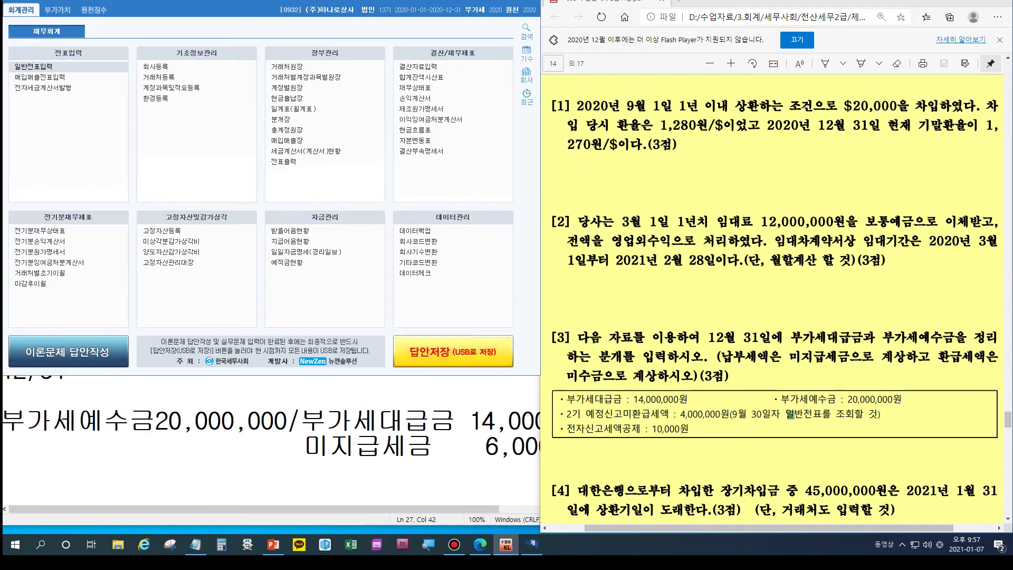
left_click(406, 446)
Step: Add a 미수금 4,000,000 line and change 미지급세금 to 2,000,000
key("End")
key("Return")
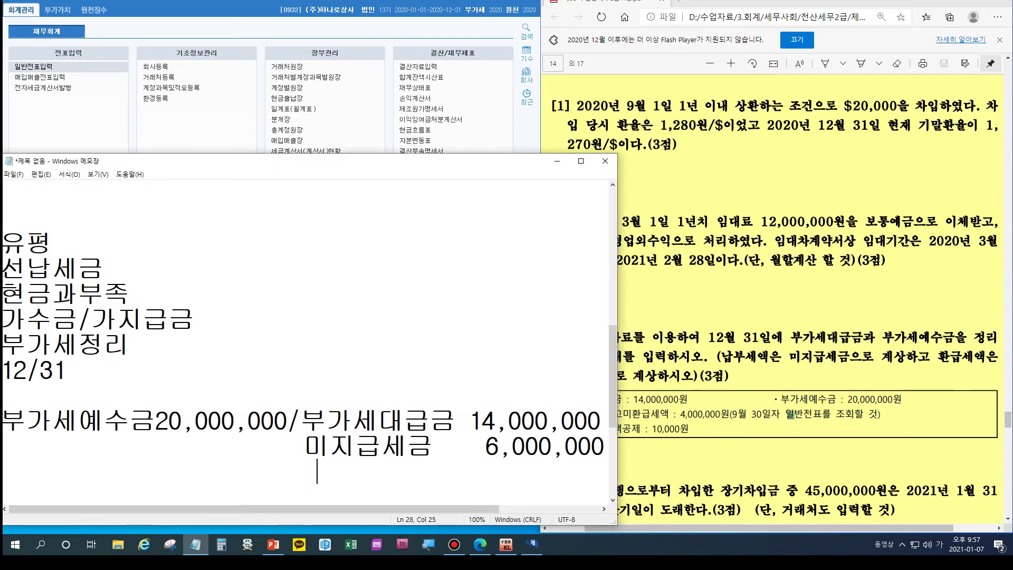
type("미수금      ")
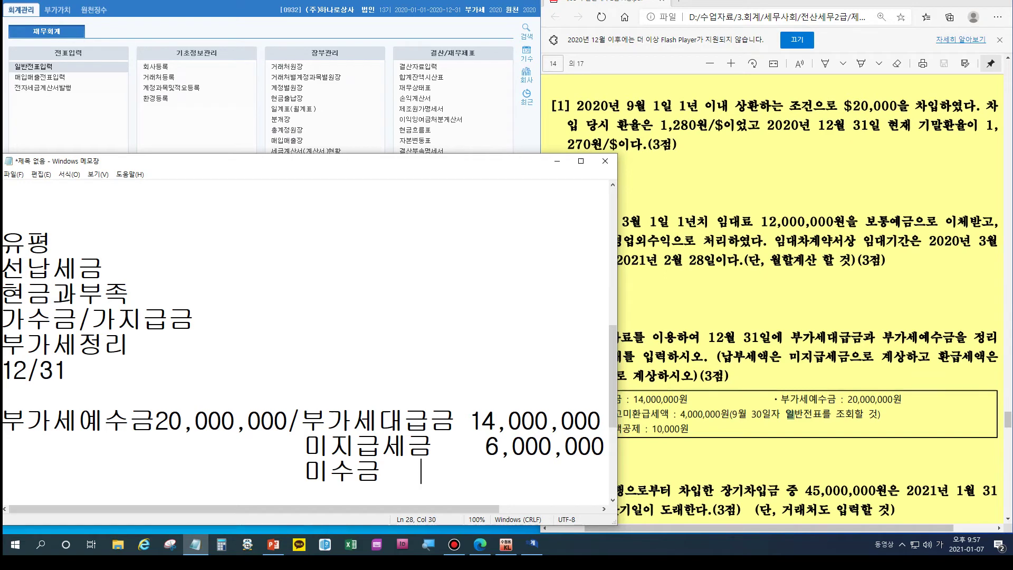
type("  4,0")
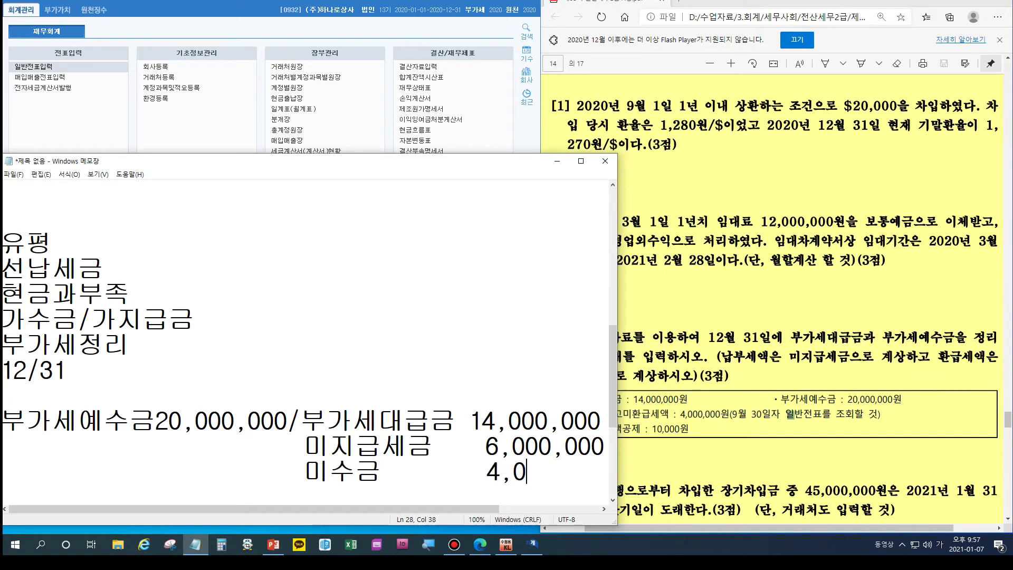
type("00,000")
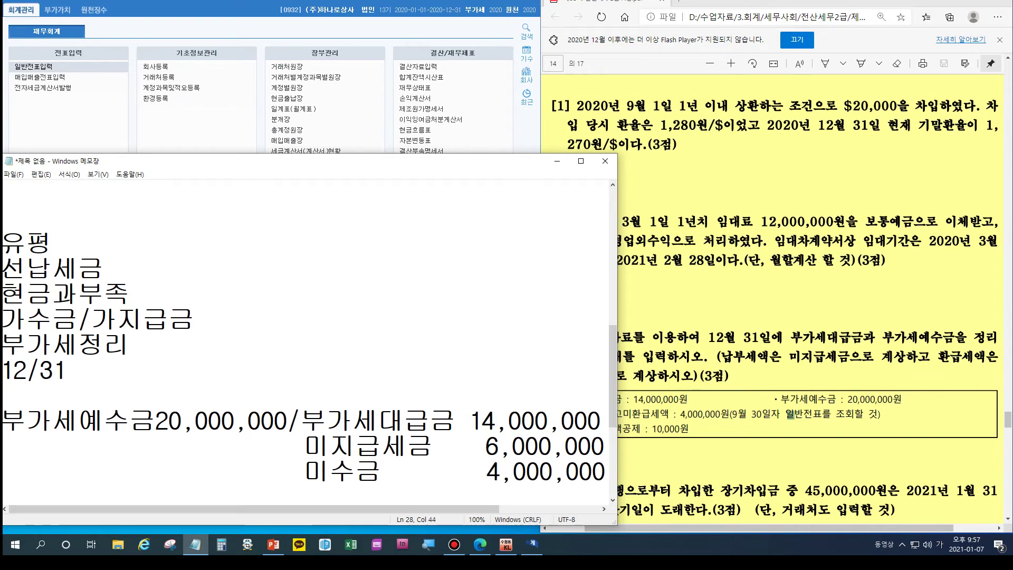
left_click(484, 446)
key("shift+Right")
type("2")
Step: Note (분당세무서) below 미수금 and stretch the notes window to full height
left_click(290, 471)
key("End")
key("Return")
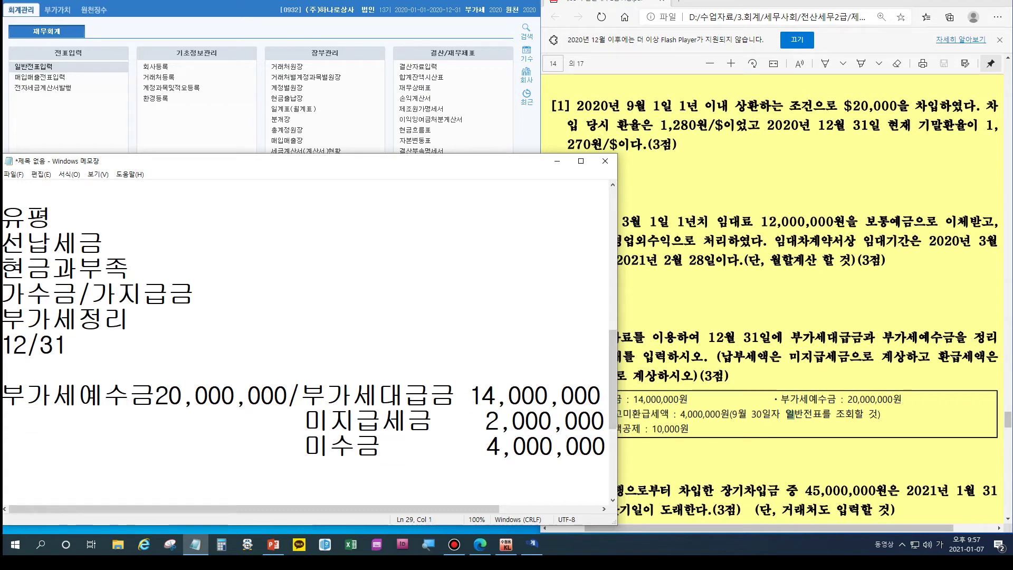
type("(분")
type("당세무")
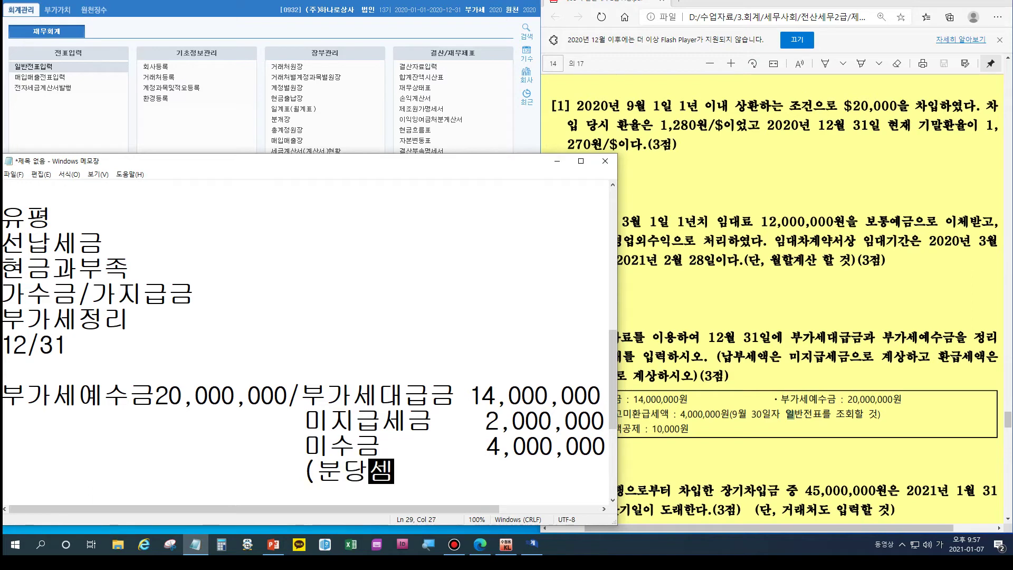
type("서)")
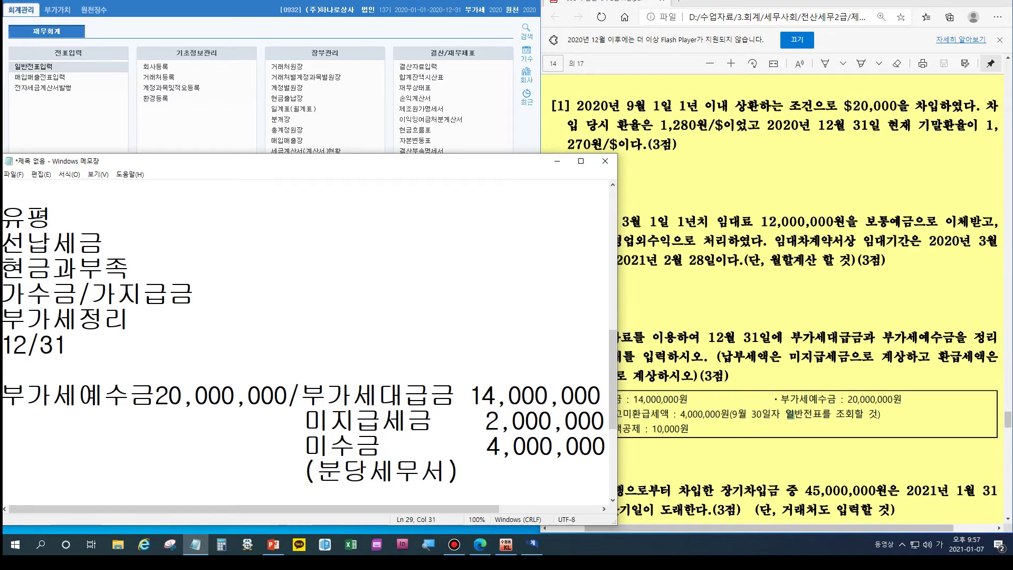
key("alt+Tab")
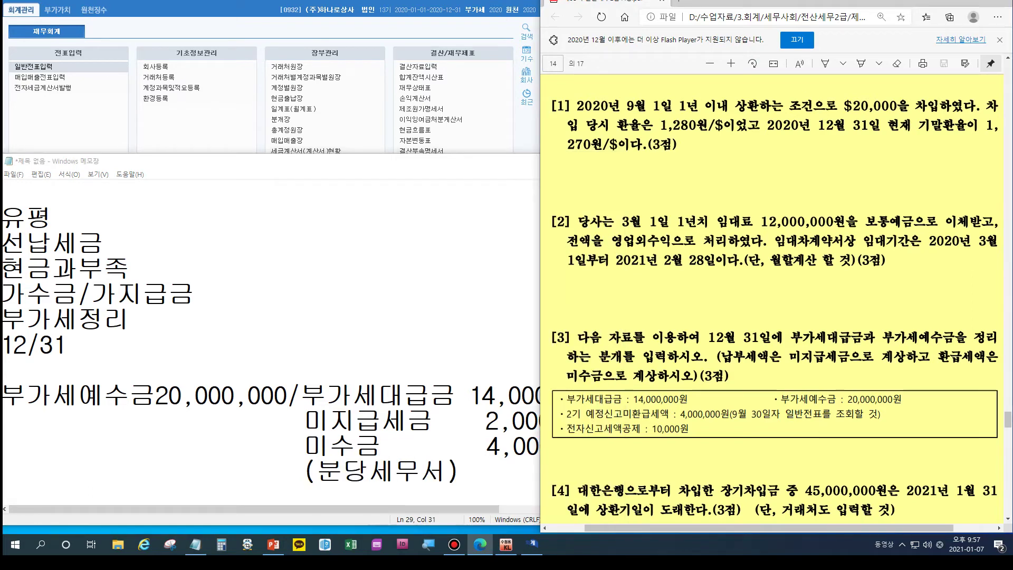
key("alt+Tab")
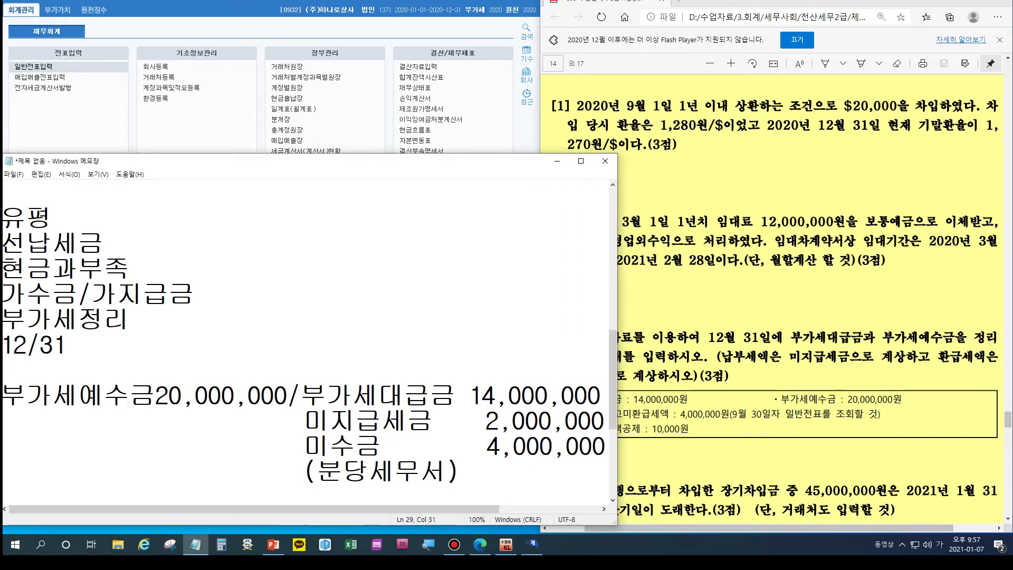
left_click_drag(464, 161, 467, 119)
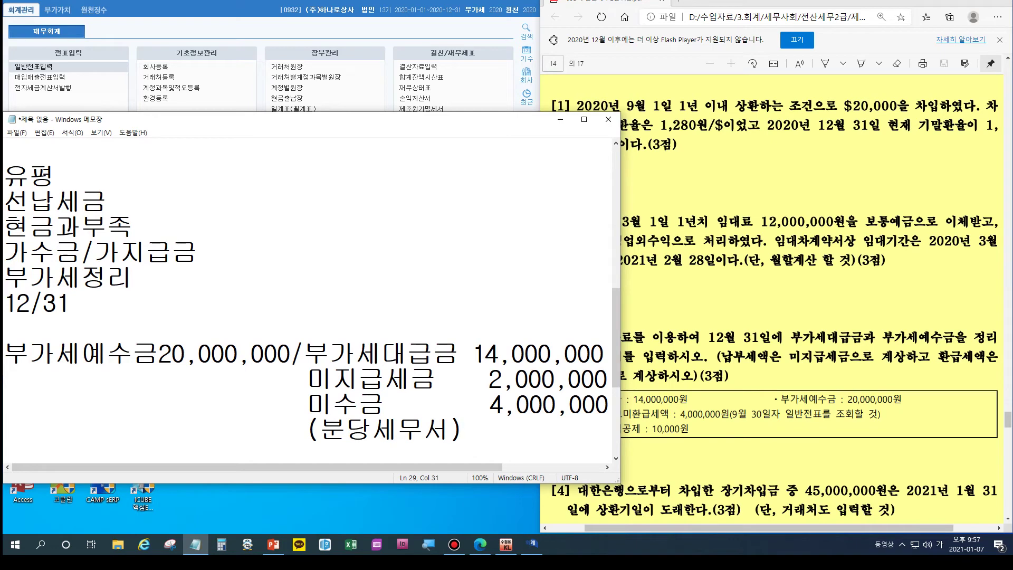
left_click_drag(462, 483, 463, 533)
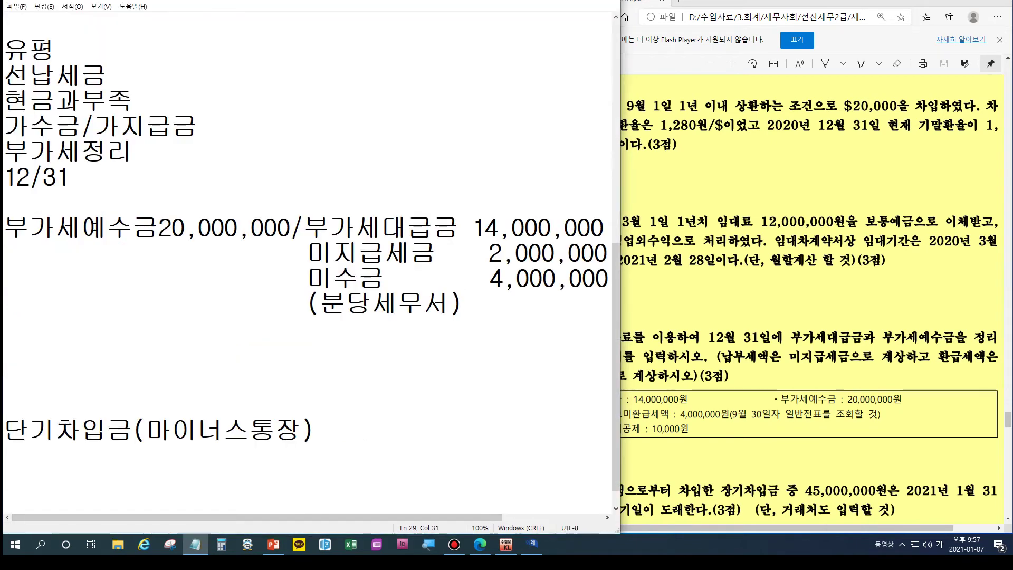
Step: Add a 잡이익 10,000 credit line and revise 미지급세금 to 1,990,000
key("Return")
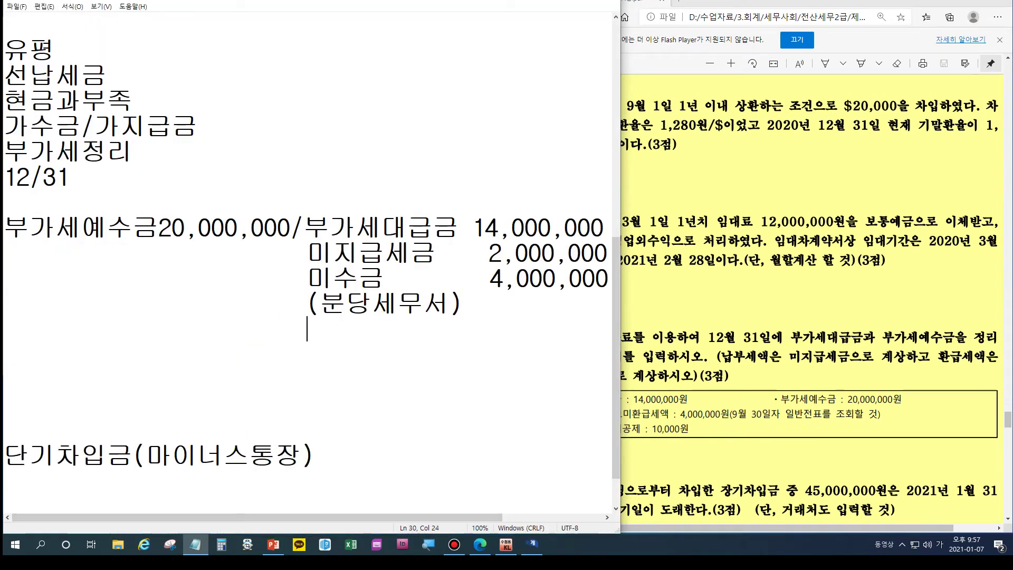
key("BackSpace")
type("잡이익   ")
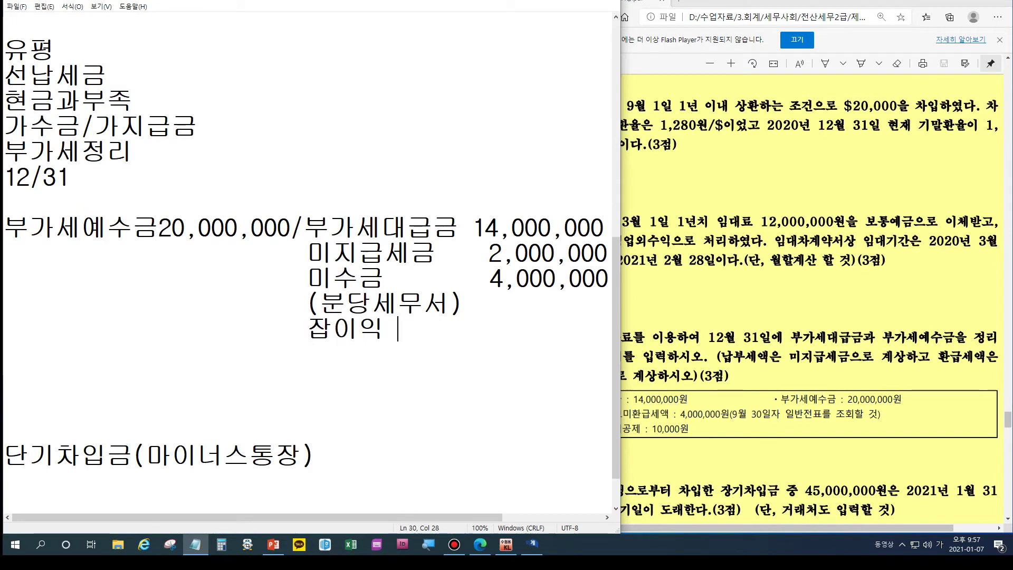
type("        10,000")
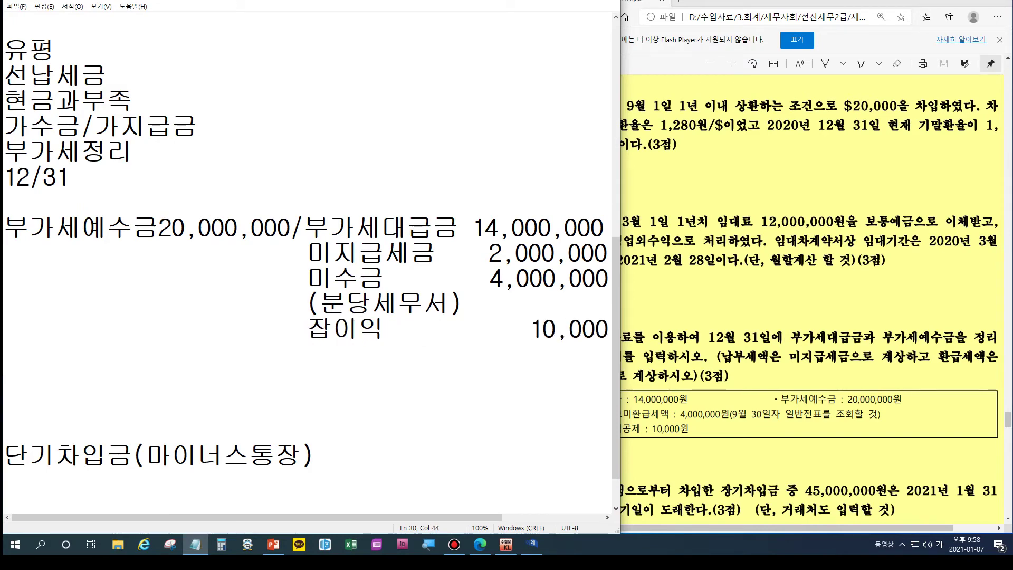
left_click_drag(489, 253, 503, 254)
type("4")
key("Left")
key("Delete")
type("1")
key("Right")
key("Delete")
key("Delete")
type("99")
Step: Delete the block of earlier notes above the 12/31 entry
left_click(5, 25)
key("Down")
left_click_drag(70, 178, 5, 50)
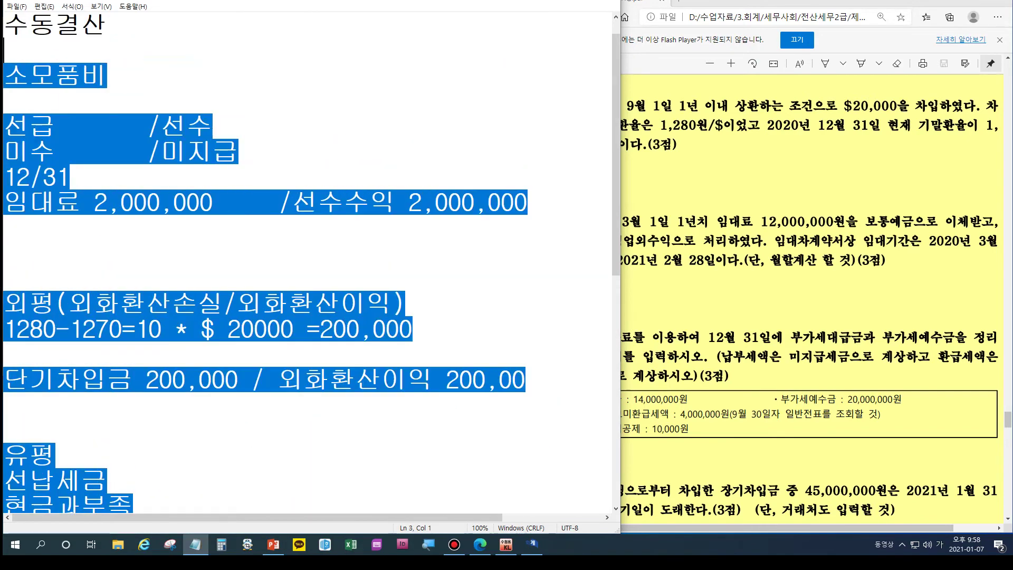
key("Delete")
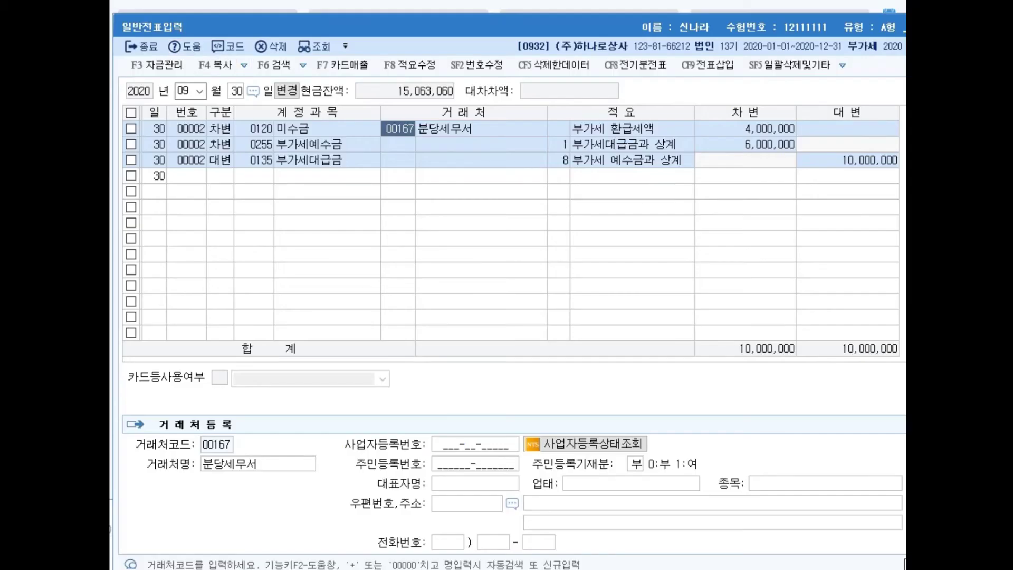
Step: Start a 12/31 voucher debiting 255 부가세예수금 20,000,000 and crediting 135 부가세대급금 14,000,000
key("Escape")
type("1231")
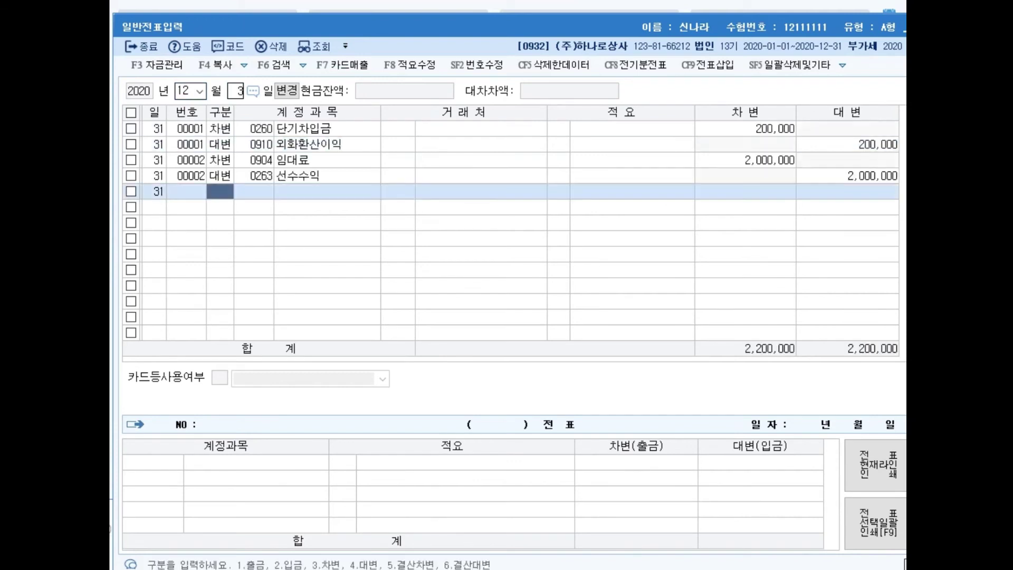
type("3")
key("Return")
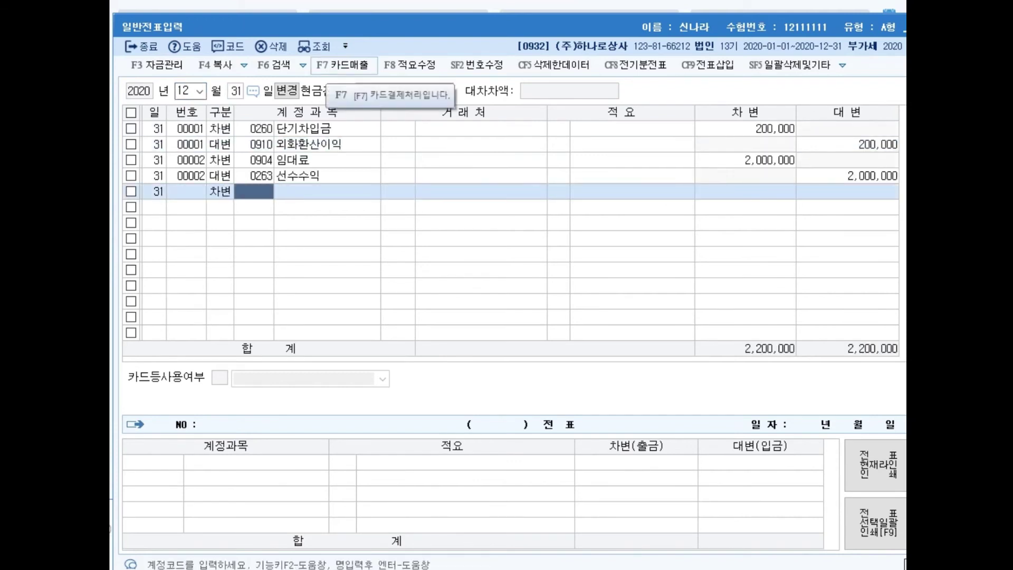
type("255")
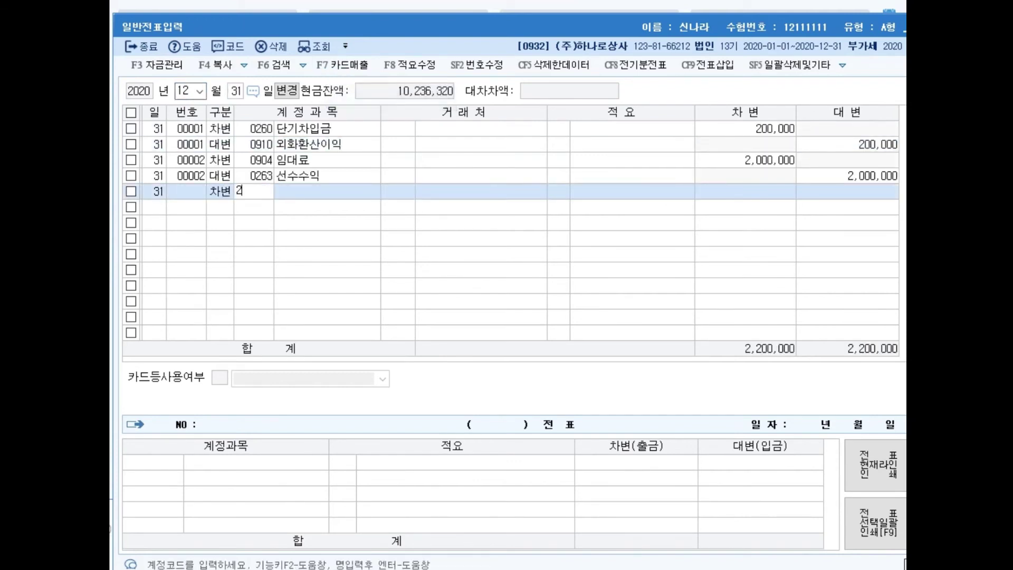
key("Return")
key("Return")
key("Return")
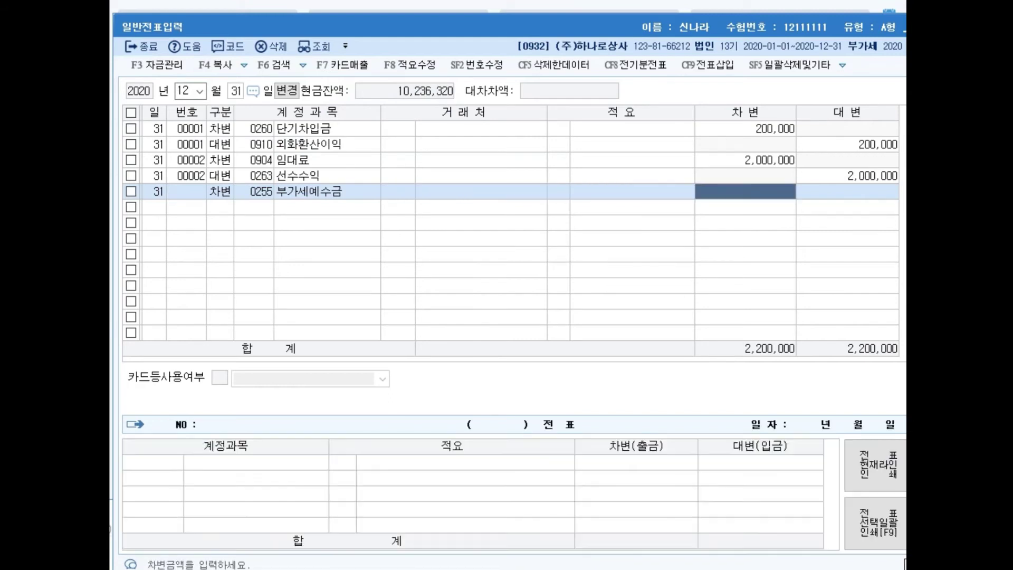
type("20000000")
key("Return")
type("4135")
key("Return")
key("Return")
key("Return")
type("14000000")
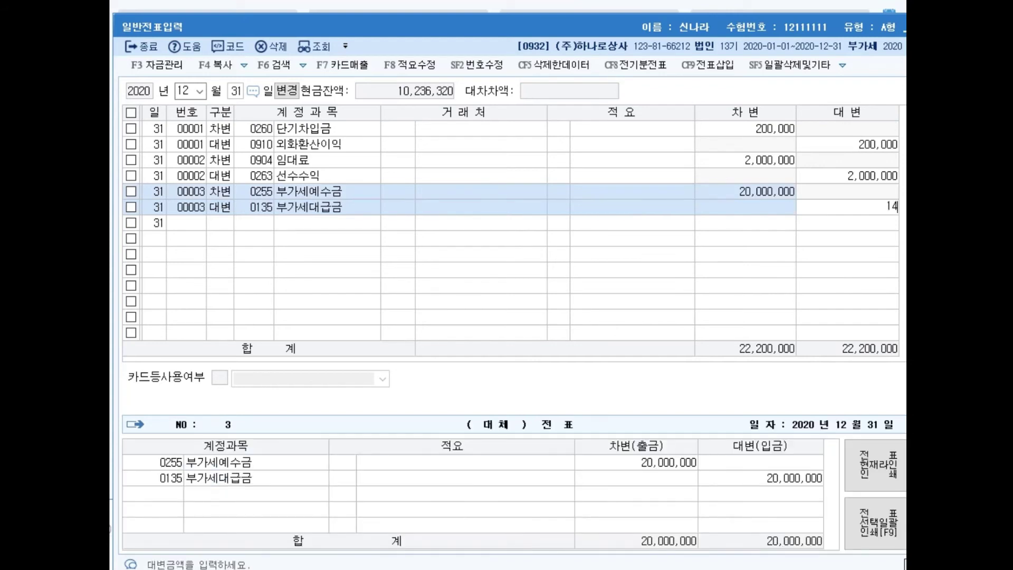
key("Return")
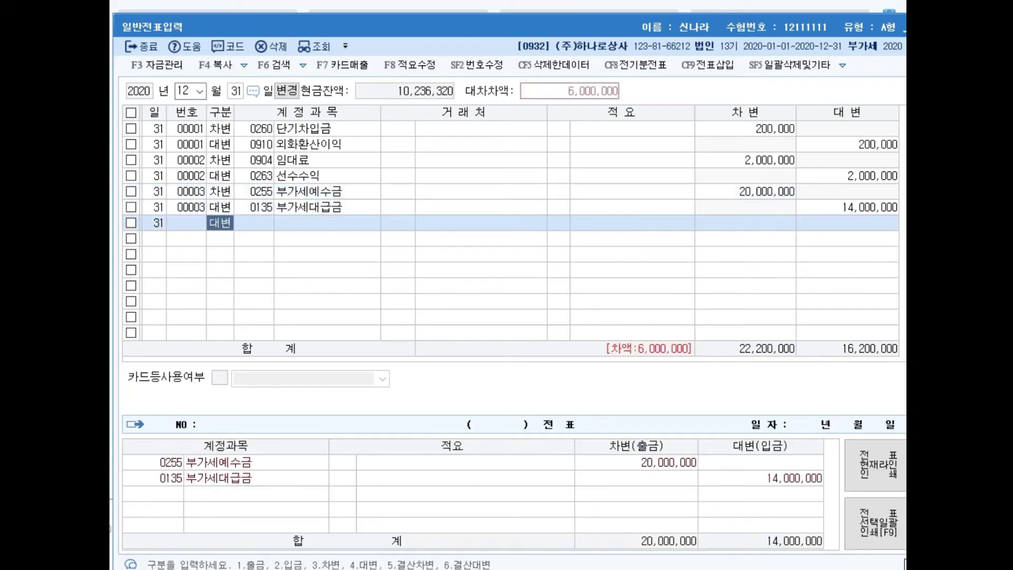
Step: Credit 261 미지급세금 1,990,000 and 120 미수금 4,010,000 with partner 분당세무서
key("Return")
type("261")
key("Return")
key("Return")
key("Return")
key("Return")
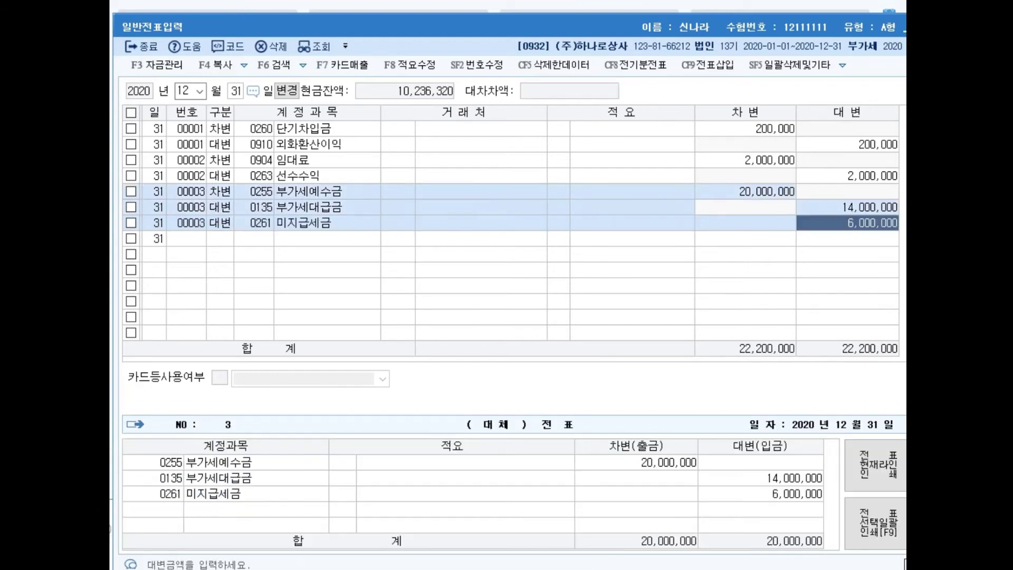
type("1990000")
key("Return")
type("4")
key("Return")
type("120")
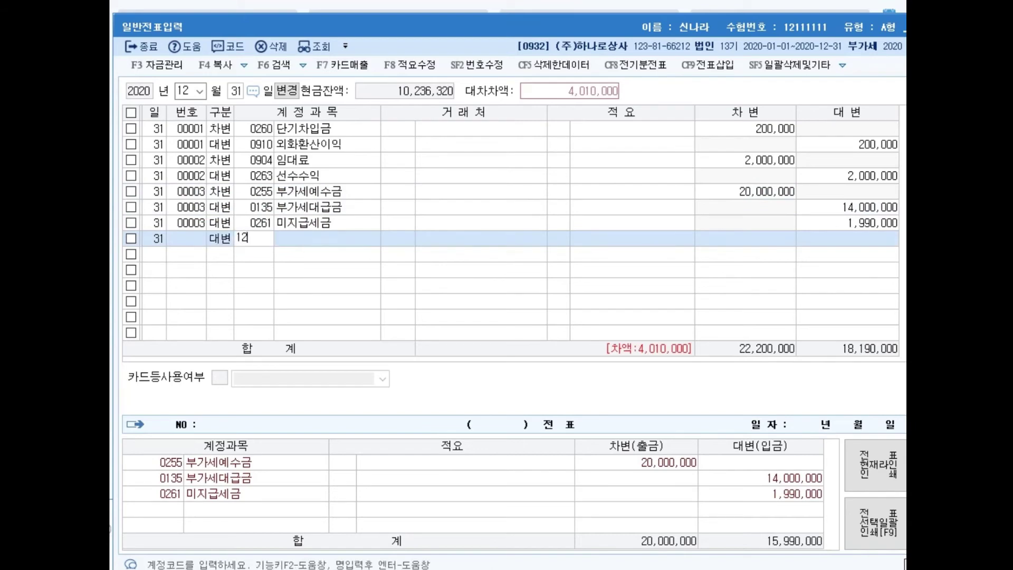
key("Return")
type("분당")
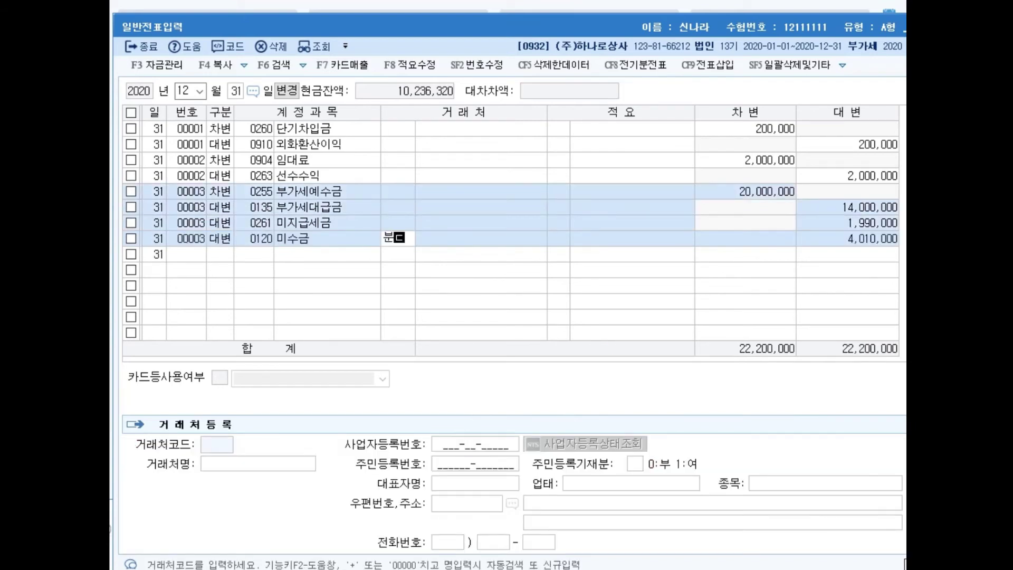
key("Return")
key("Return")
key("Return")
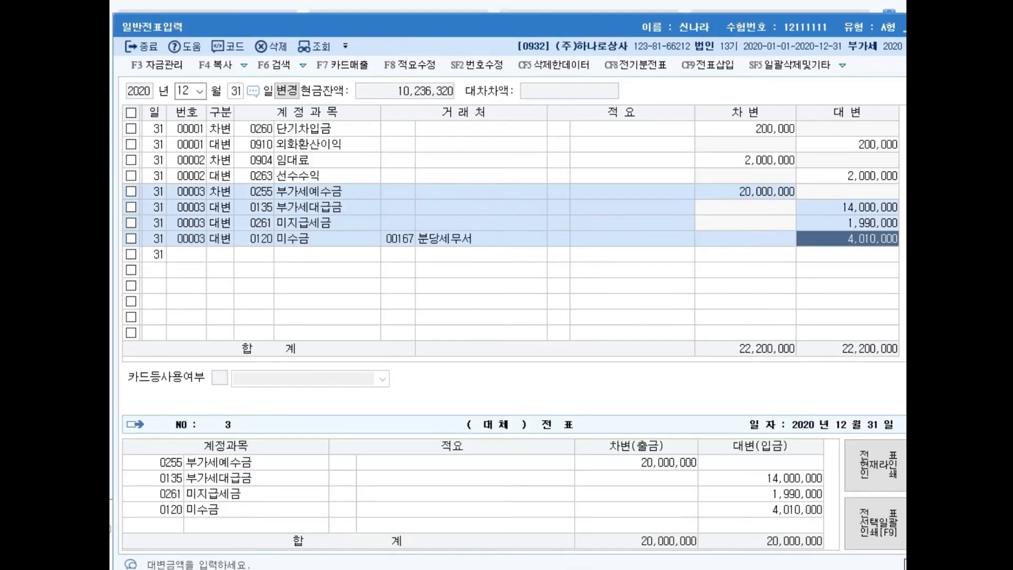
key("Return")
Step: Add a 0930 잡이익 10,000 credit and give the 미지급세금 line partner 167 분당세무서
type("4")
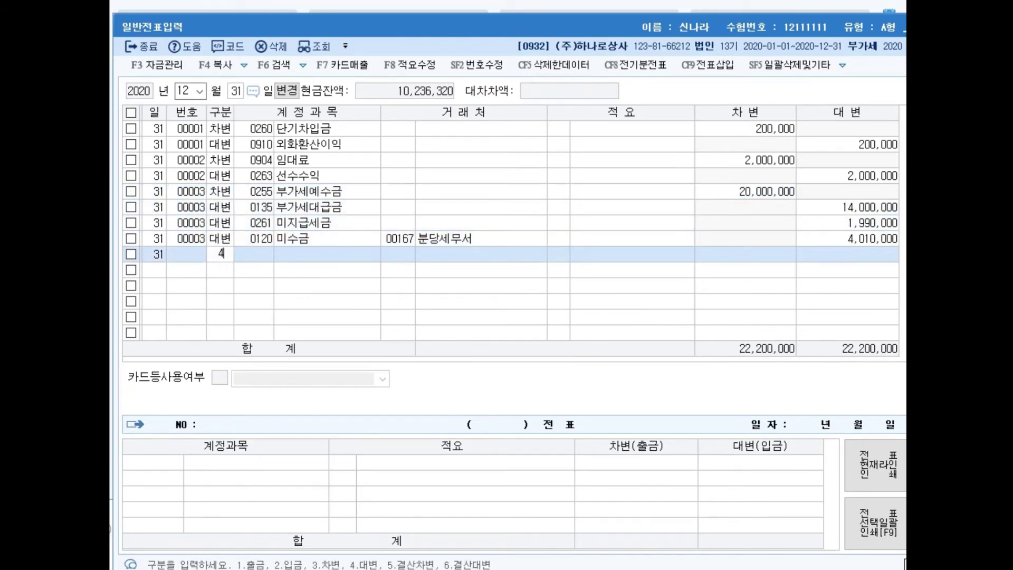
key("Return")
type("잡이")
key("Return")
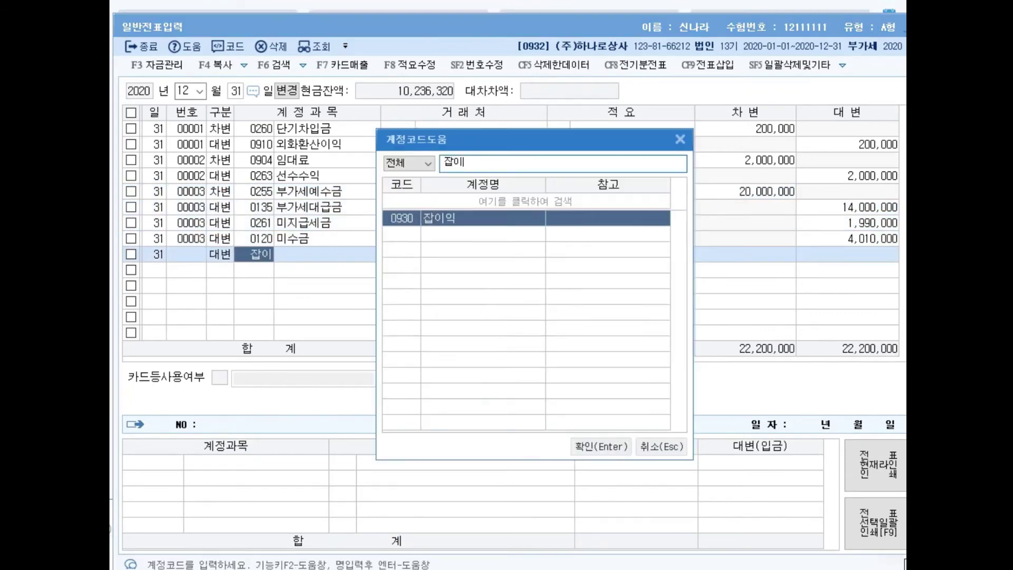
key("Return")
key("Return")
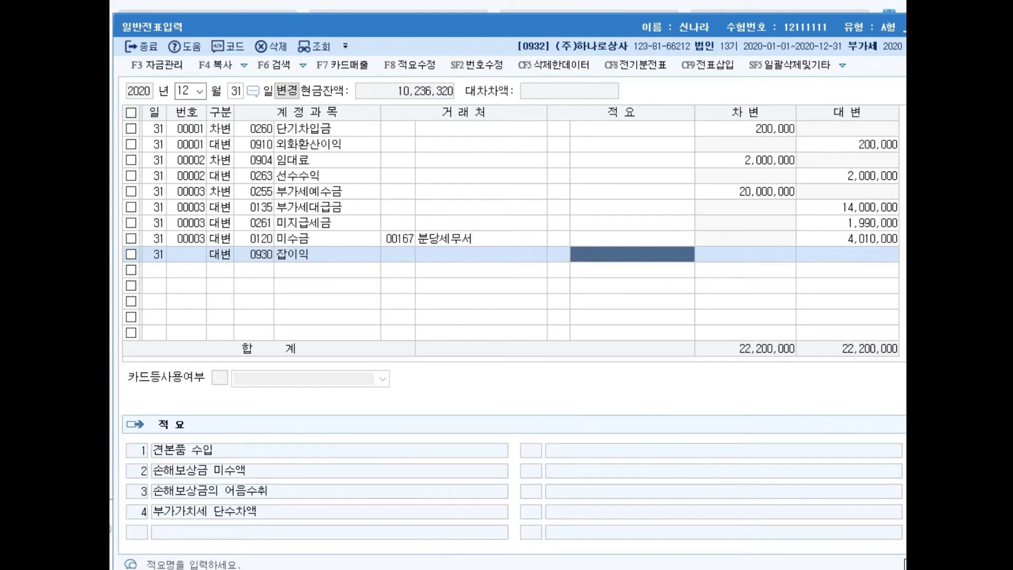
key("Return")
type("100000")
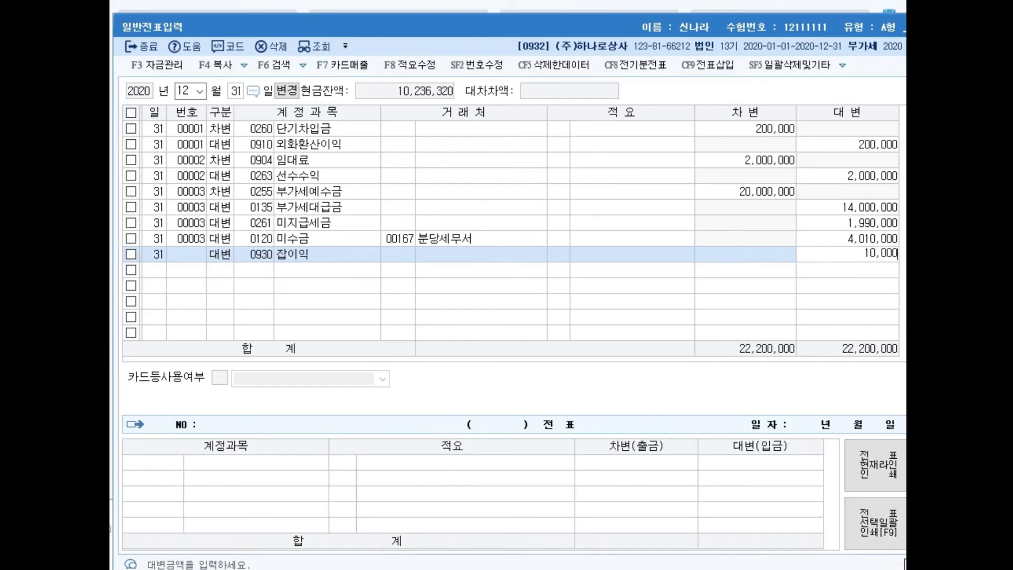
key("Return")
key("Up")
key("Up")
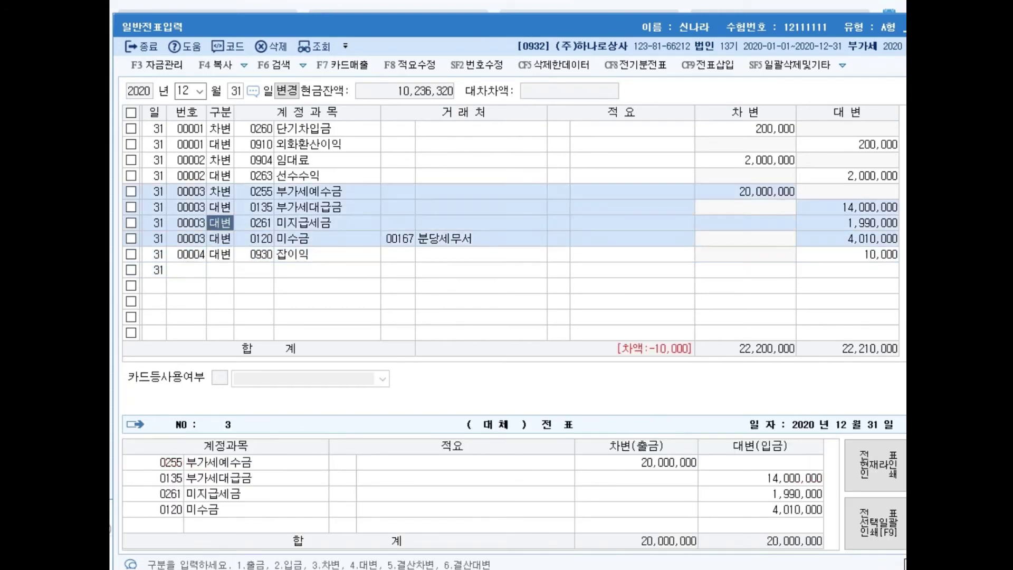
key("Return")
key("Return")
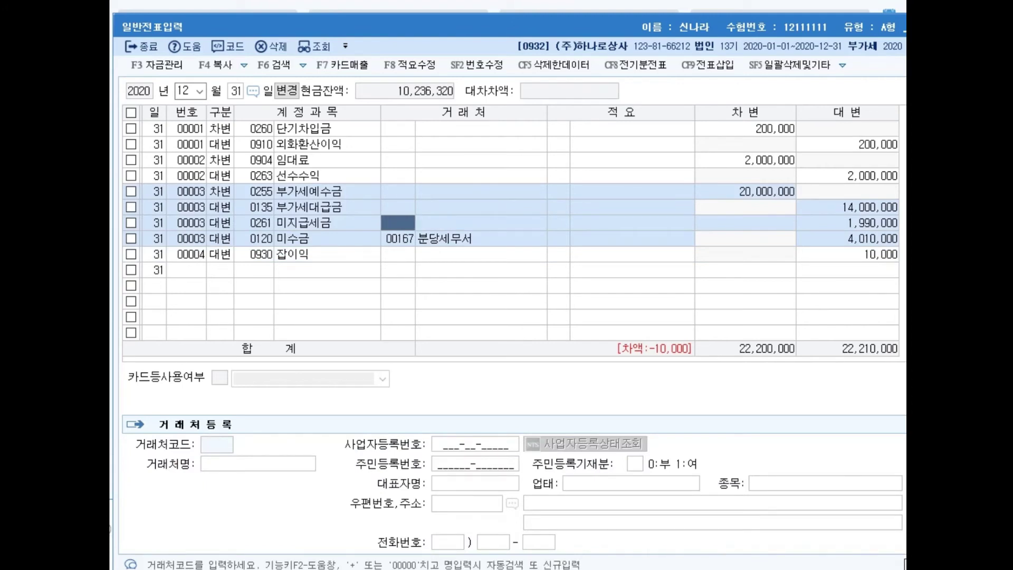
type("167")
key("Return")
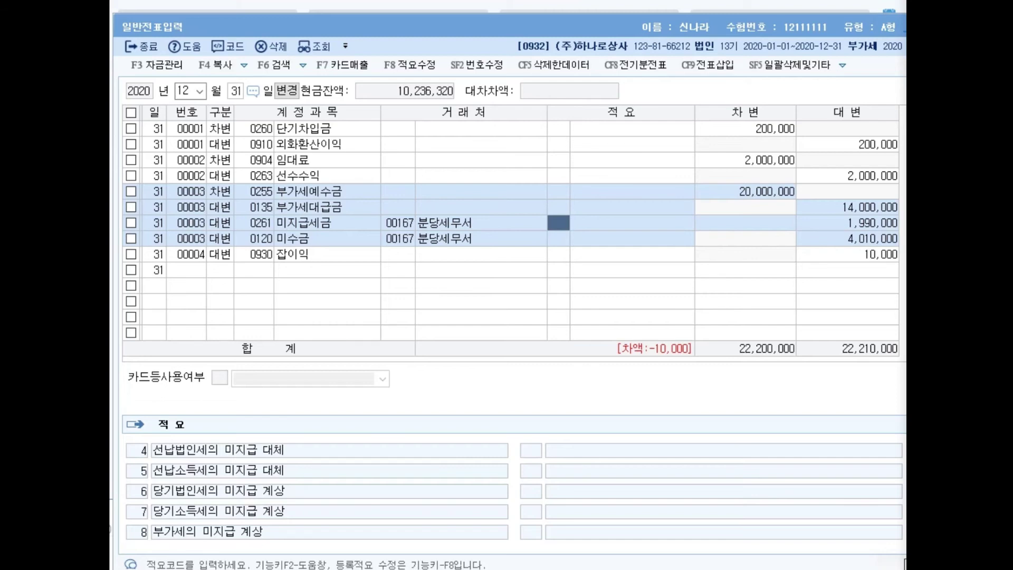
Step: Begin a 12/31 debit line for 0293 장기차입금 with partner 대한은행
left_click(220, 270)
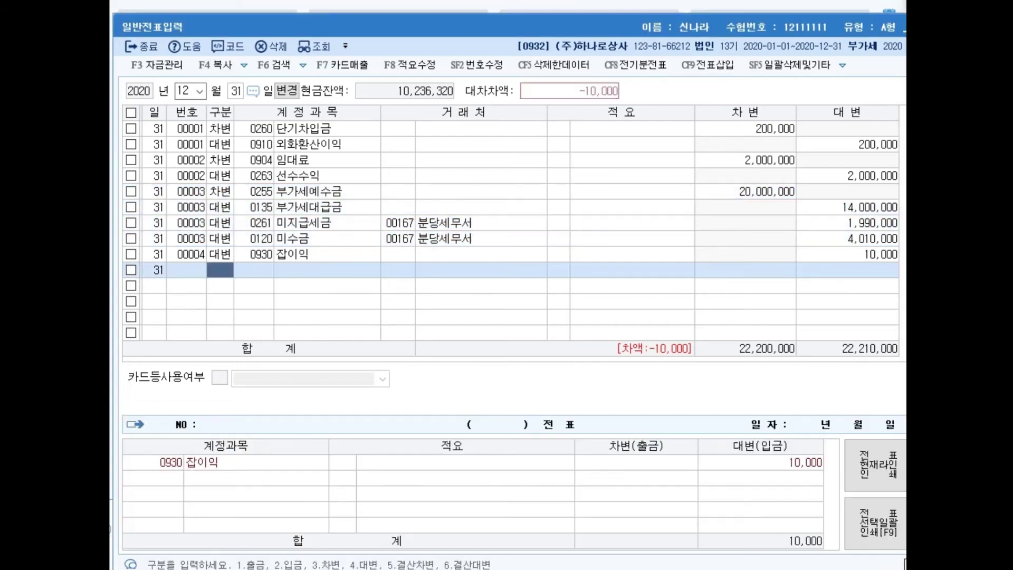
type("3장기")
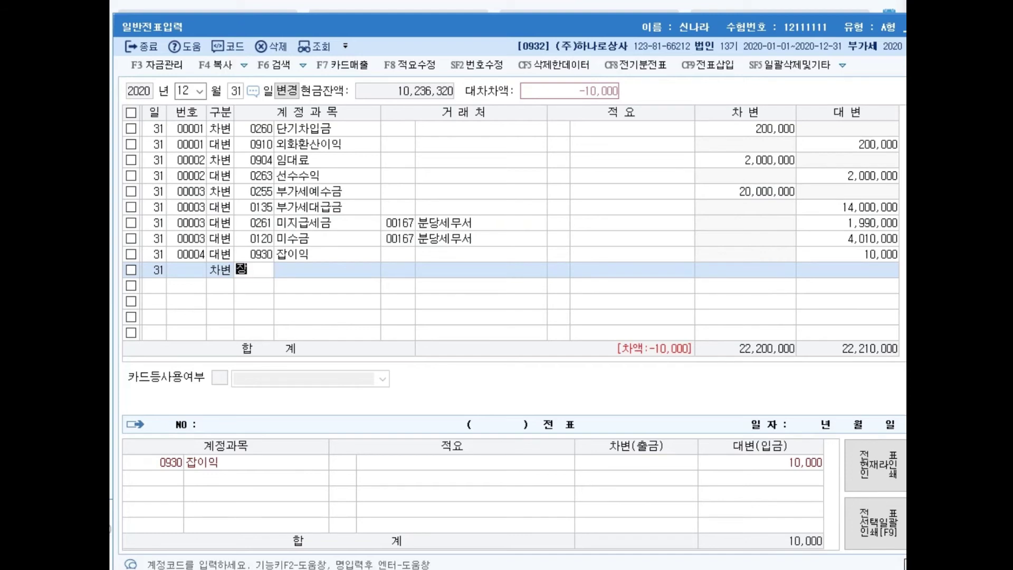
key("Return")
key("Down")
key("Down")
key("Down")
key("Down")
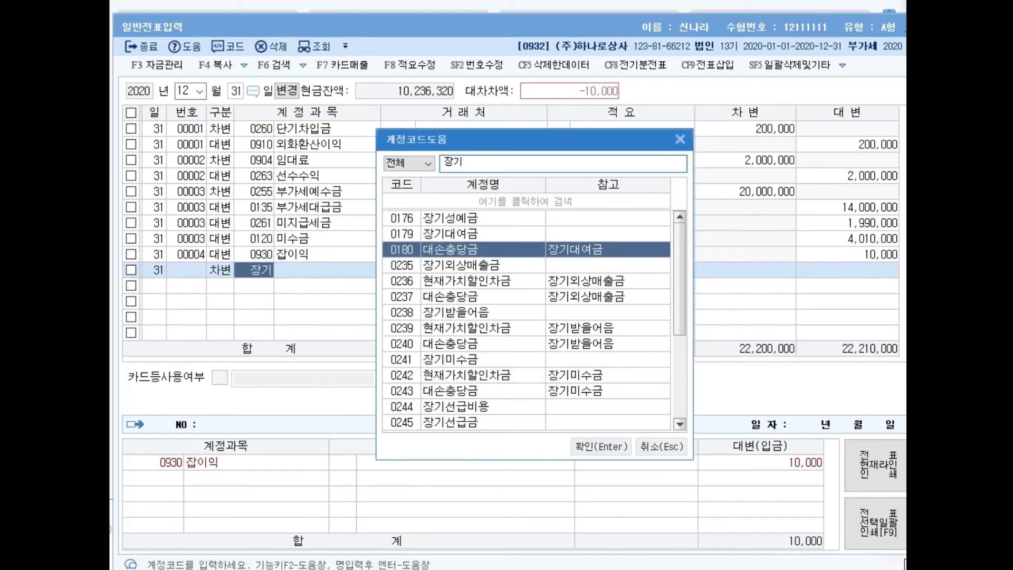
key("Down")
key("Down")
key("Down")
key("Down")
key("Down")
key("Down")
key("Down")
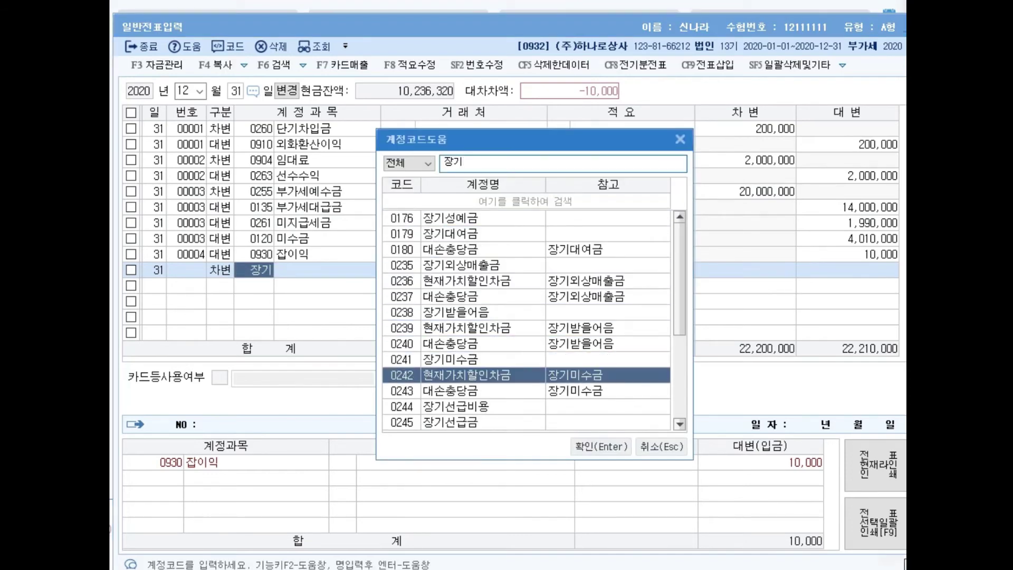
key("Down")
key("Down")
key("Down")
key("Down")
key("Down")
key("Down")
key("Down")
key("Down")
key("Down")
key("Down")
key("Down")
key("Down")
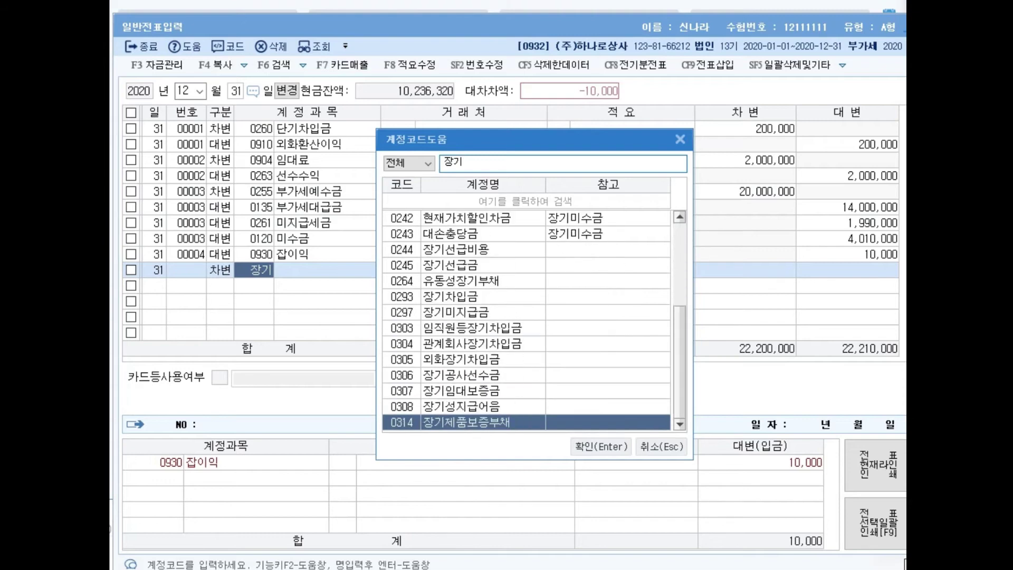
key("Up")
key("Up")
key("Up")
key("Up")
key("Up")
key("Up")
key("Up")
key("Up")
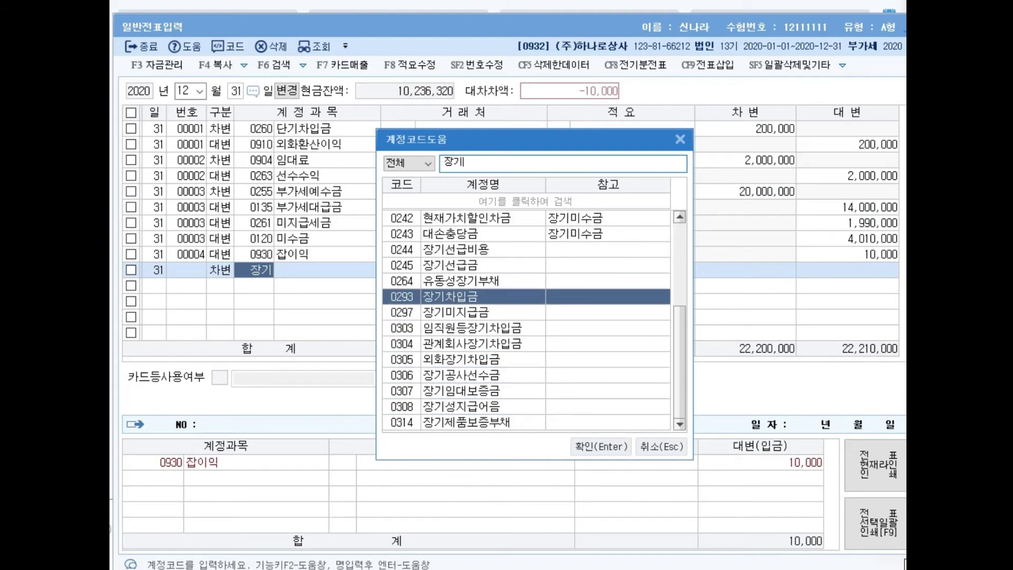
key("Return")
type("대한")
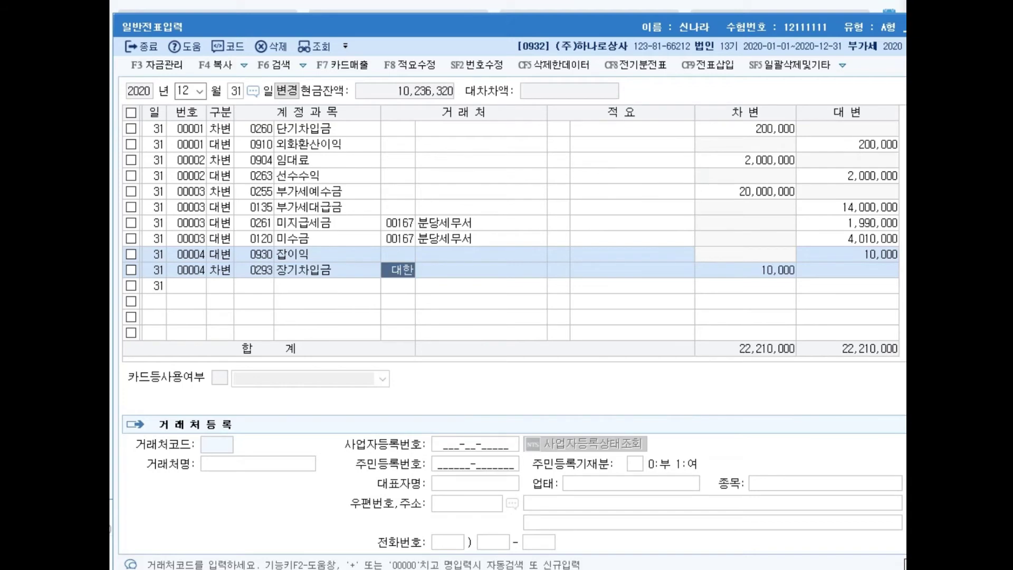
key("Return")
key("Down")
key("Down")
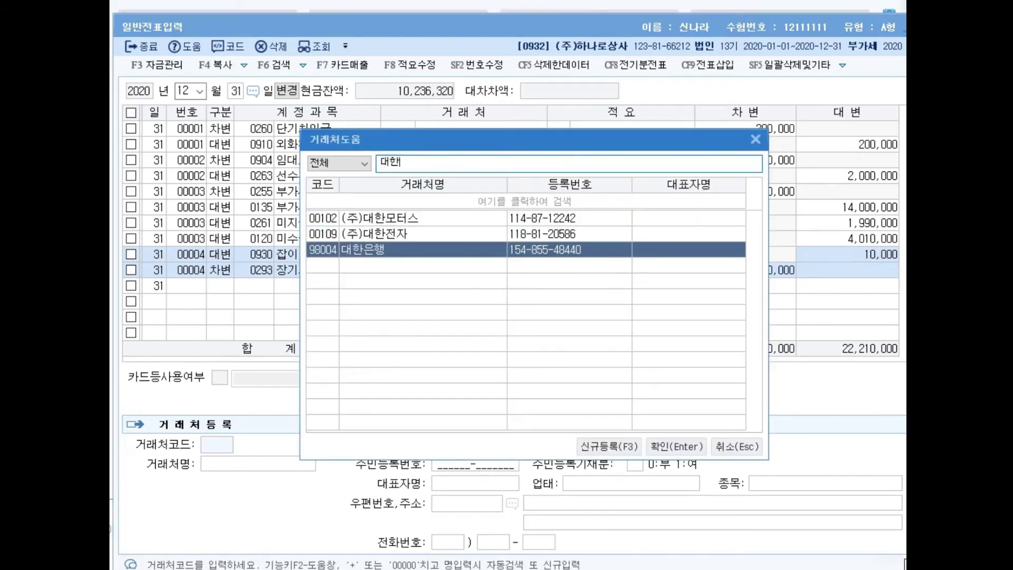
key("Return")
key("Return")
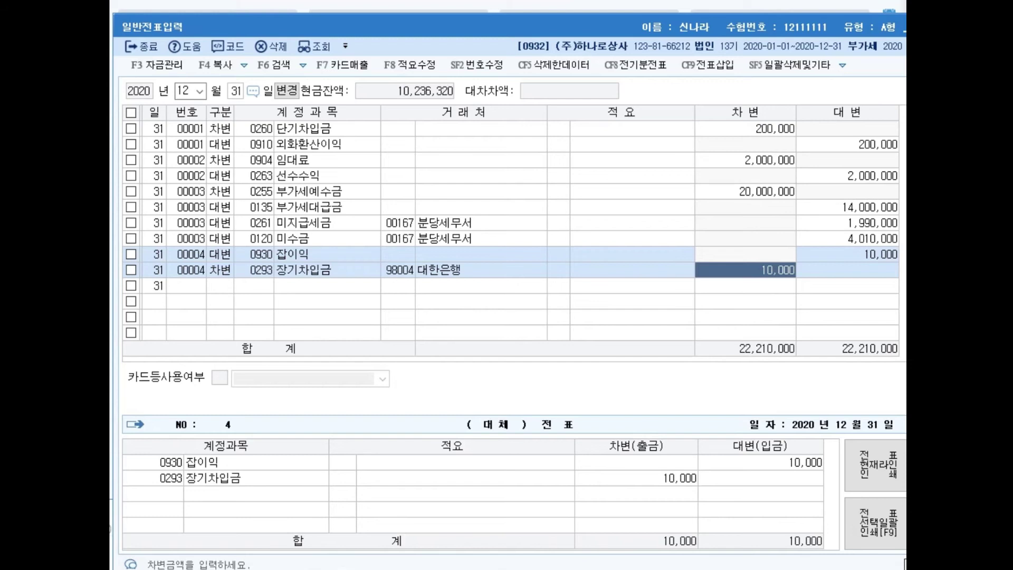
Step: Delete the 장기차입금 line, reduce 미수금 to 4,000,000, and move 잡이익 into voucher 00003
key("F5")
key("Return")
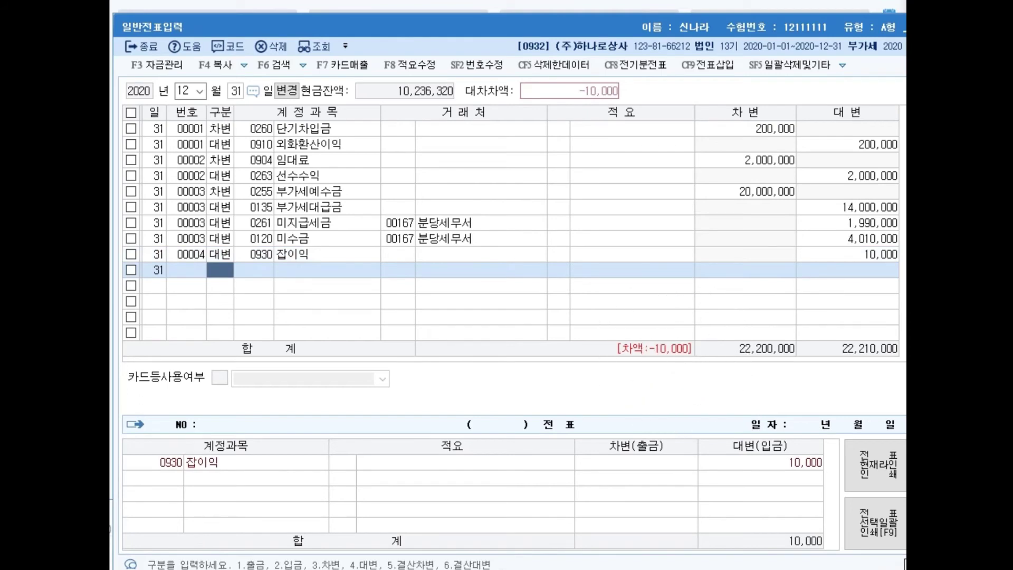
left_click(848, 238)
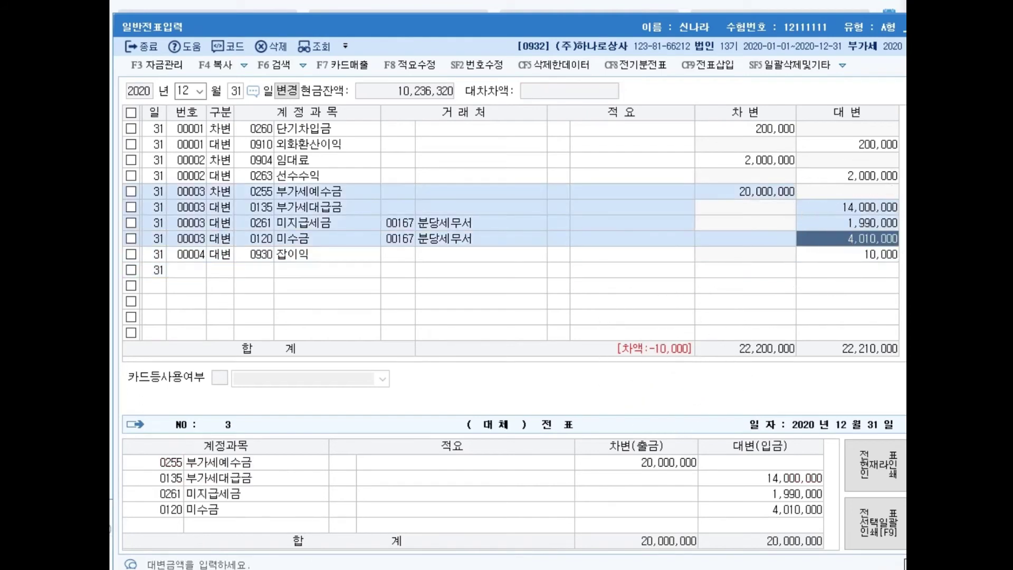
type("4000000")
key("Return")
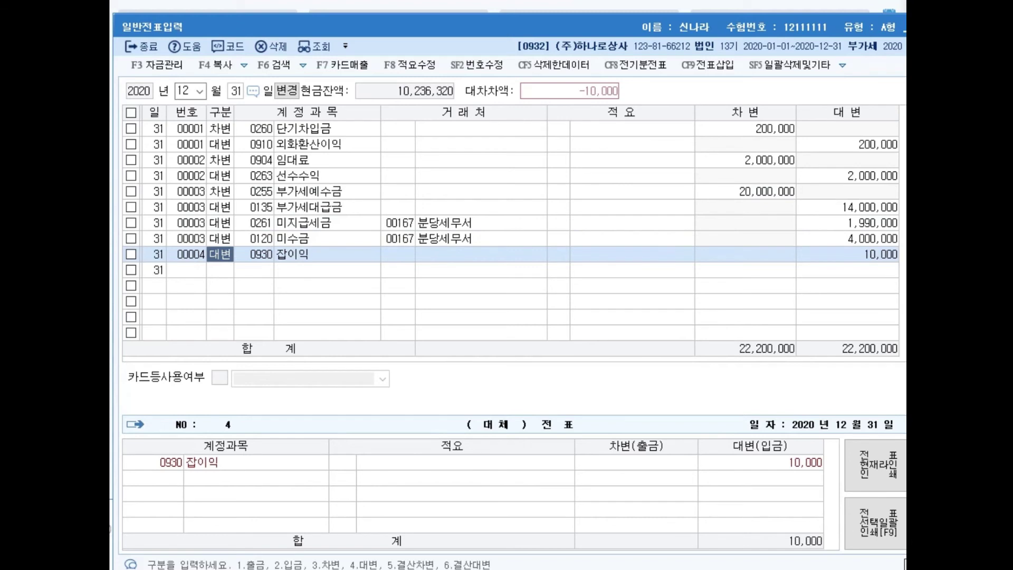
key("shift+F2")
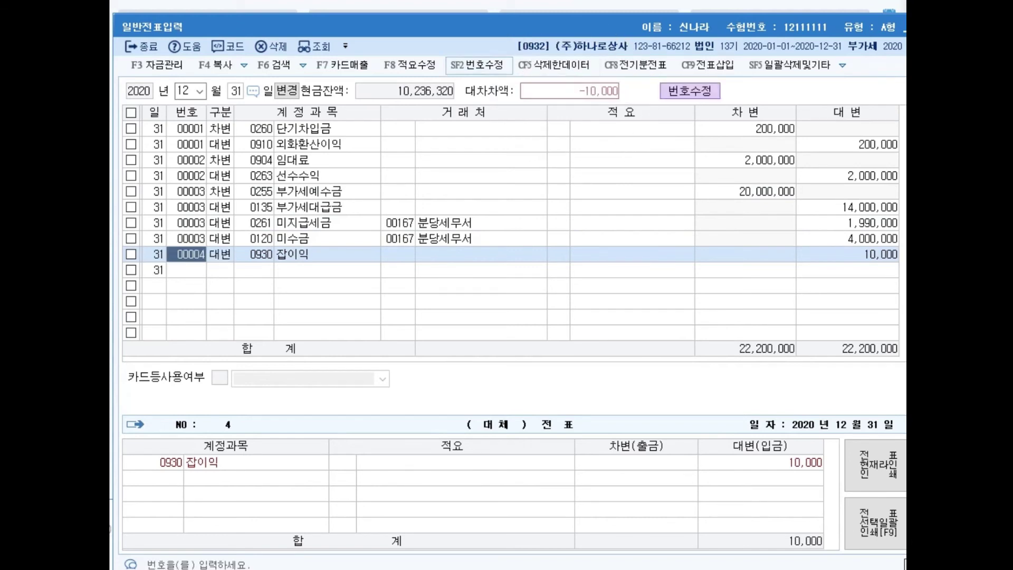
key("Return")
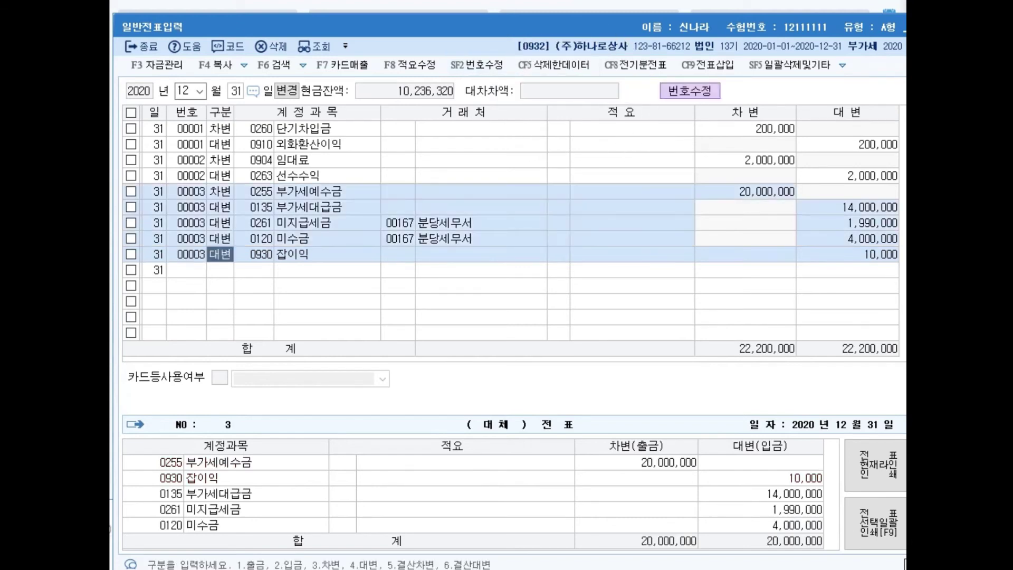
key("Up")
key("Up")
key("Up")
key("Up")
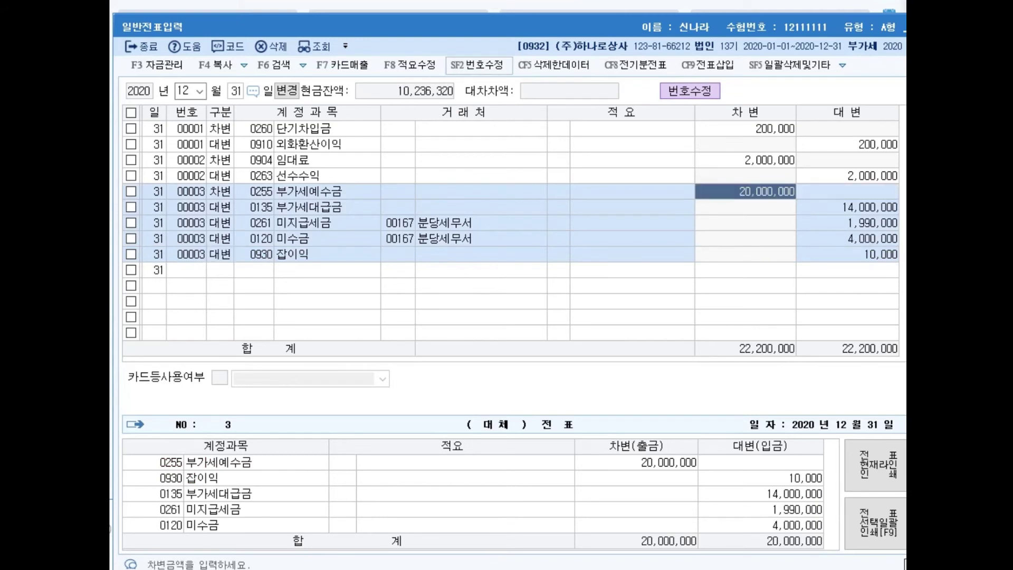
key("shift+F2")
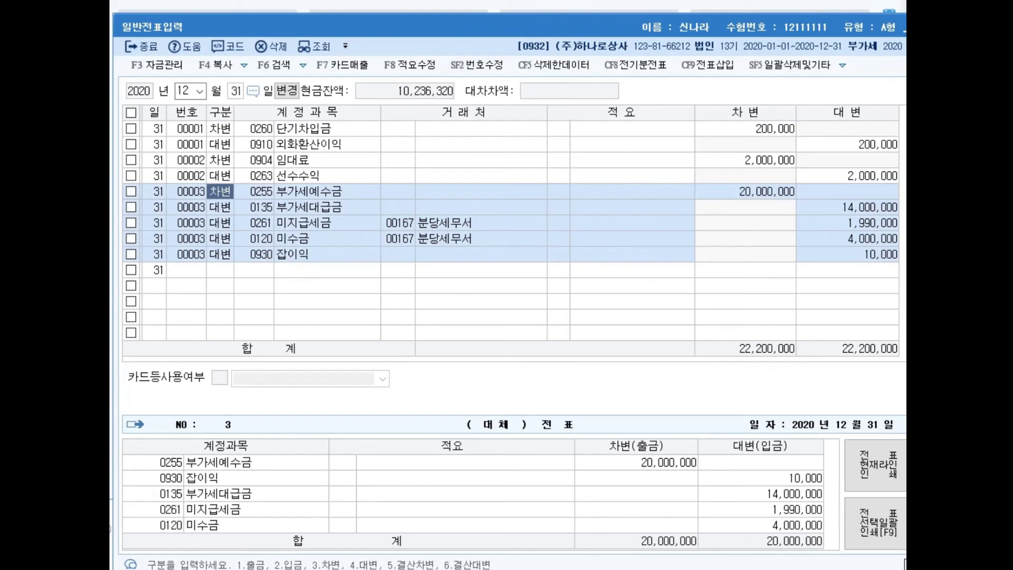
Step: Start a new 12/31 debit line with account 0293 장기차입금
left_click(220, 270)
type("3")
key("Return")
type("장기")
key("Return")
key("Down")
key("Down")
key("Down")
key("Down")
key("Down")
key("Down")
key("Down")
key("Down")
key("Down")
key("Down")
key("Down")
key("Down")
key("Down")
key("Down")
key("Down")
key("Down")
key("Down")
key("Down")
key("Up")
key("Up")
key("Up")
key("Return")
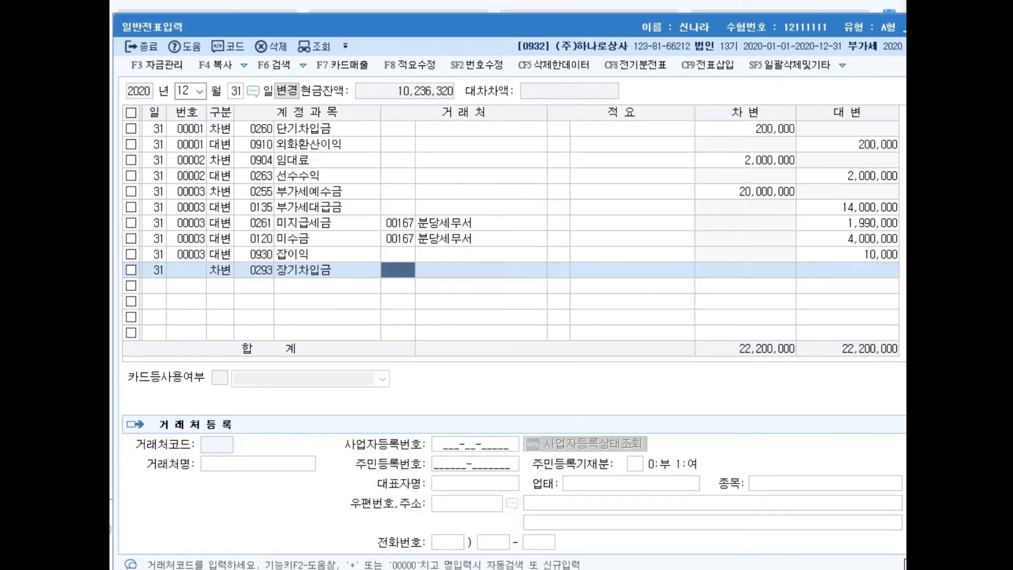
Step: Set partner 대한은행 and a 45,000,000 debit on the 장기차입금 line
type("대한")
key("Return")
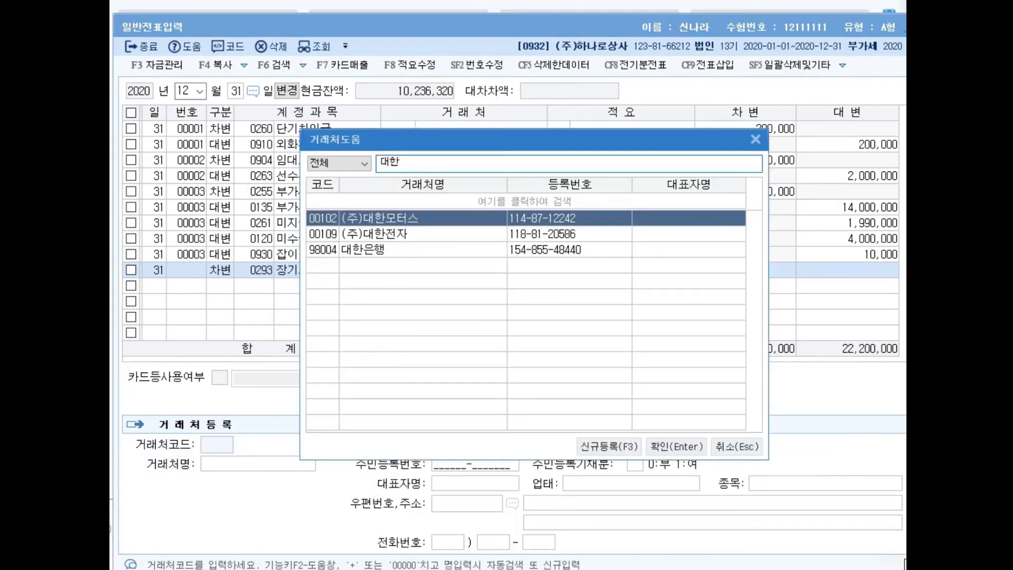
key("Down")
key("Down")
key("Return")
key("Return")
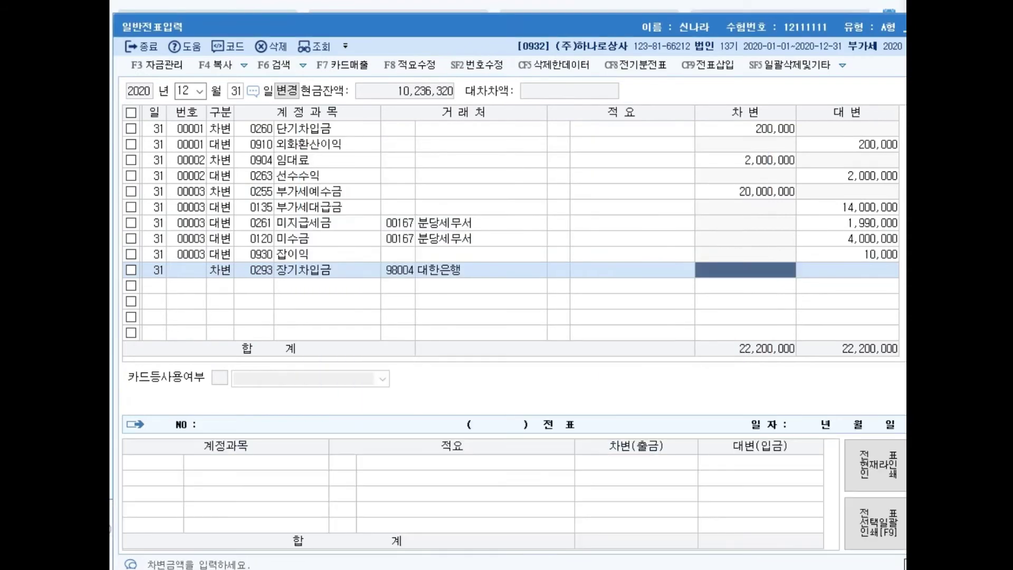
type("456")
key("plus")
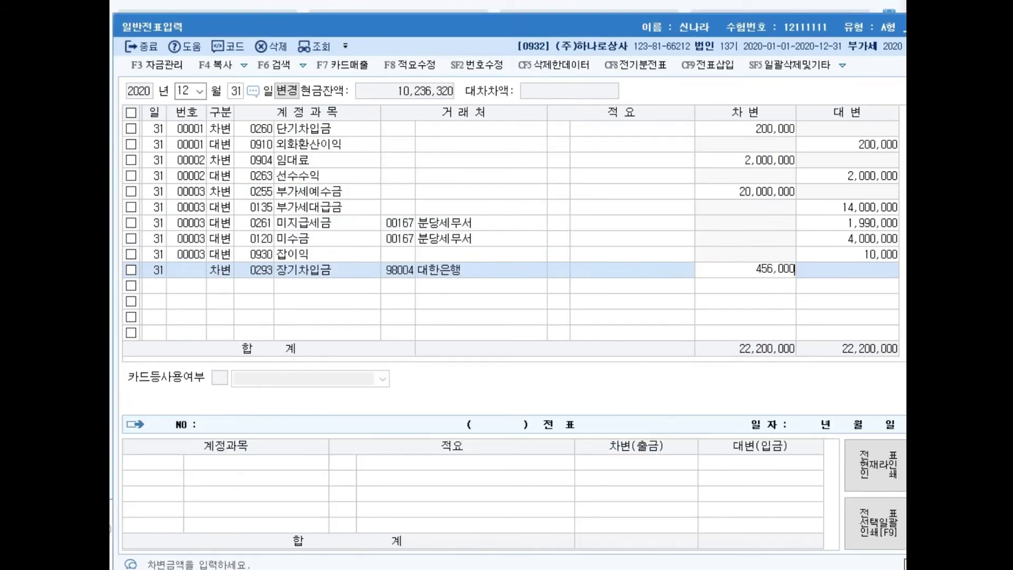
key("BackSpace")
key("BackSpace")
key("BackSpace")
key("BackSpace")
key("plus")
key("plus")
key("Return")
Step: Credit 0264 유동성장기부채 45,000,000 with partner 대한은행
type("4유동")
key("Return")
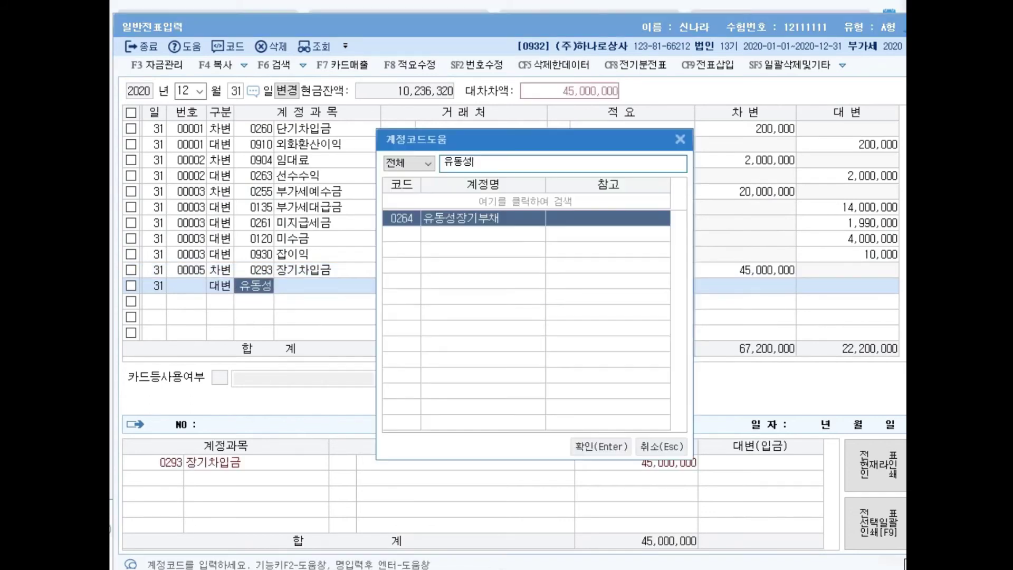
key("Return")
key("plus")
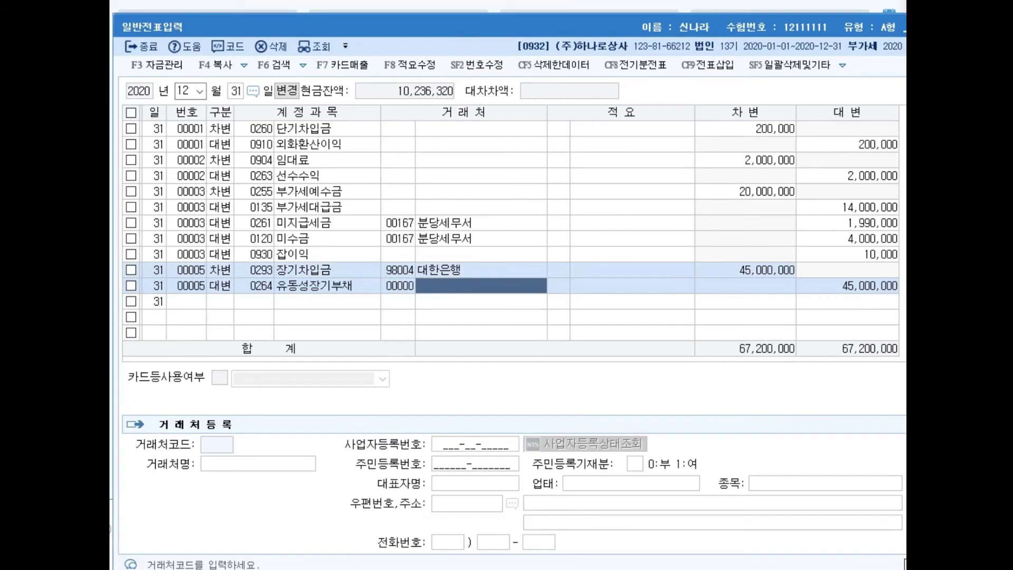
key("Return")
key("Return")
key("Return")
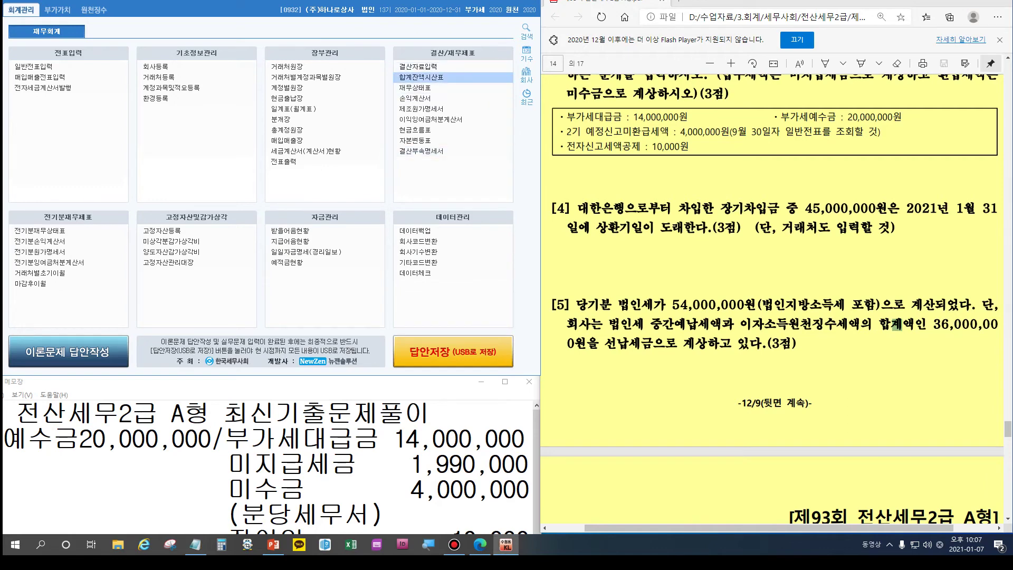
left_click(420, 77)
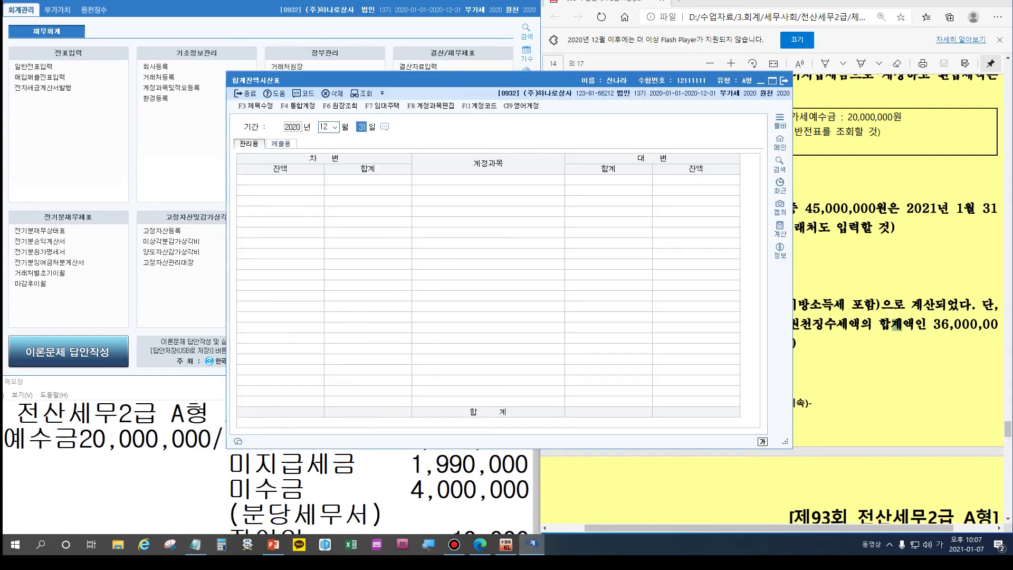
key("Return")
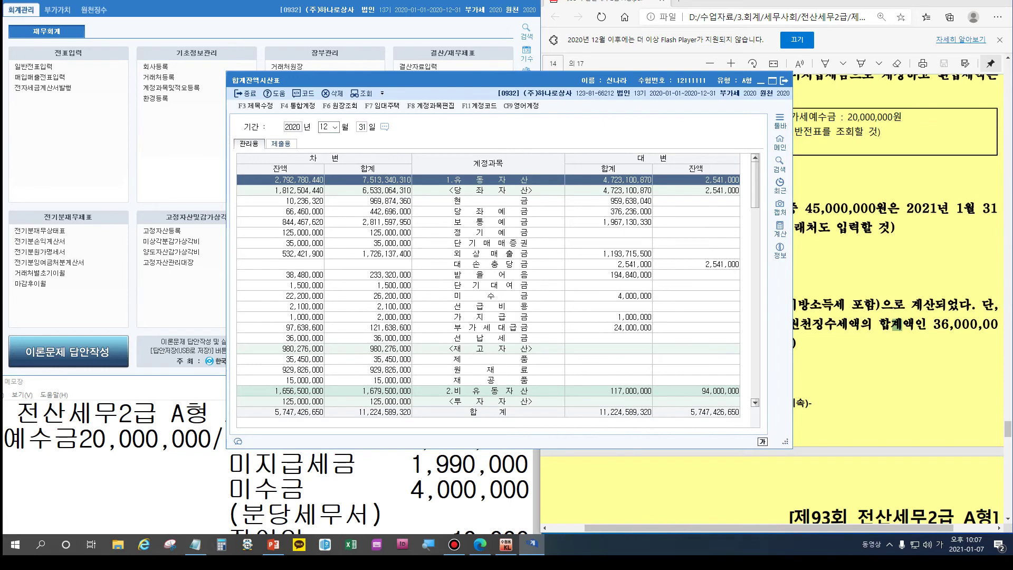
left_click(486, 338)
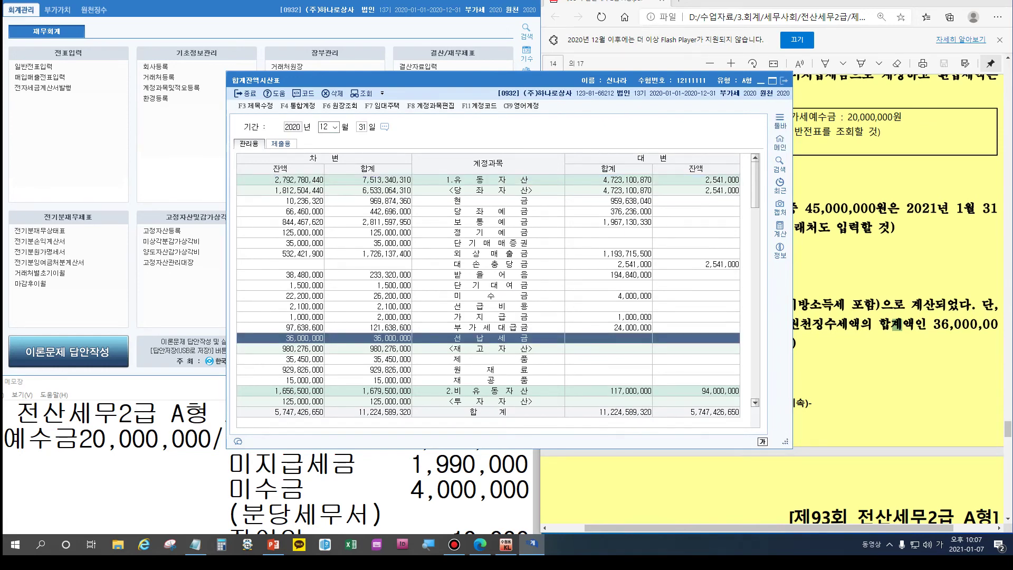
left_click(784, 80)
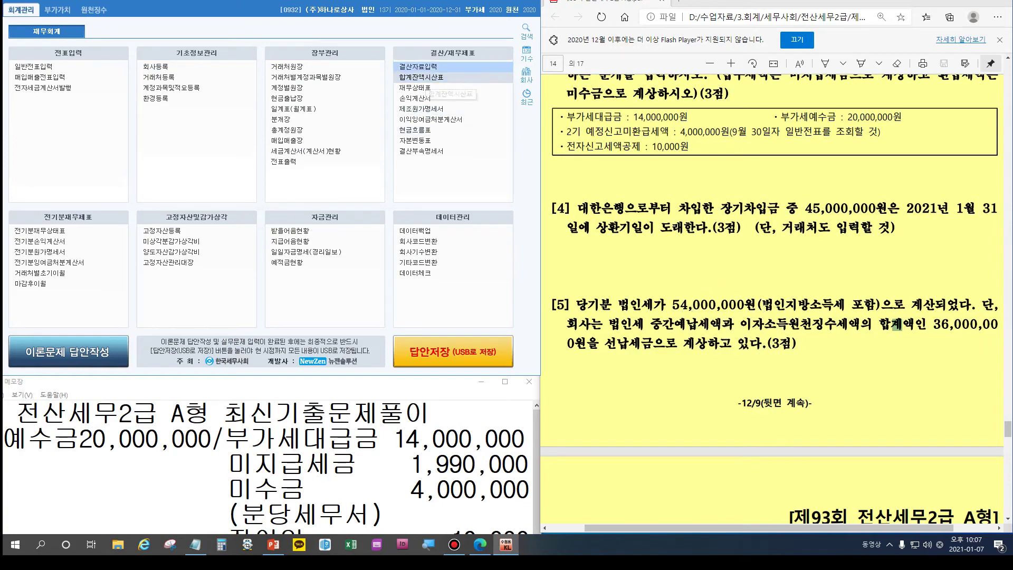
Step: Open 결산자료입력 for 01–12 without loading earlier closing data
left_click(417, 67)
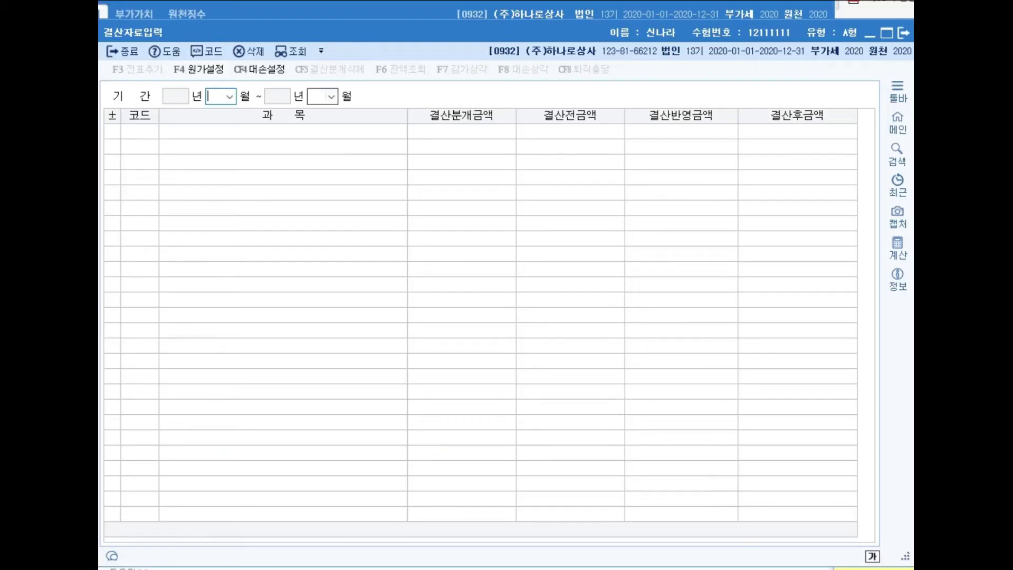
type("0112")
key("Right")
key("Return")
scroll(481, 323, "down", 18)
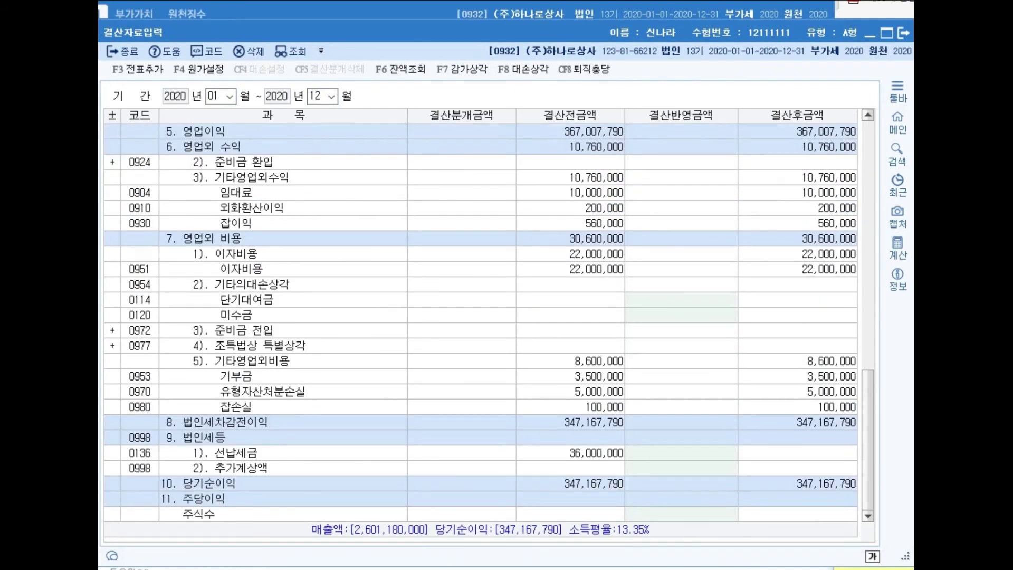
Step: Enter 선납세금 36,000,000 and 추가계상액 18,000,000 for corporate tax
left_click(683, 453)
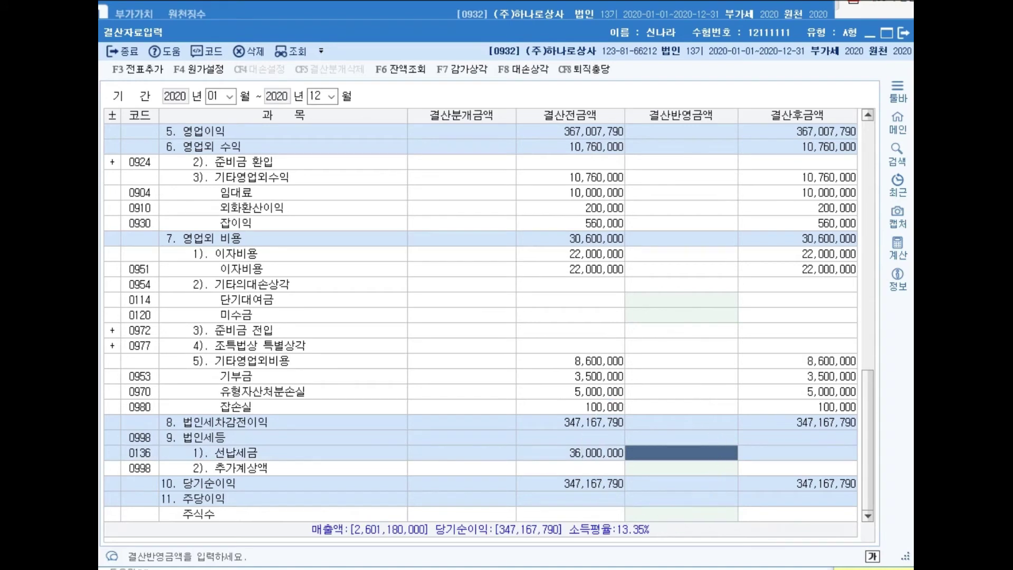
type("36,000,000")
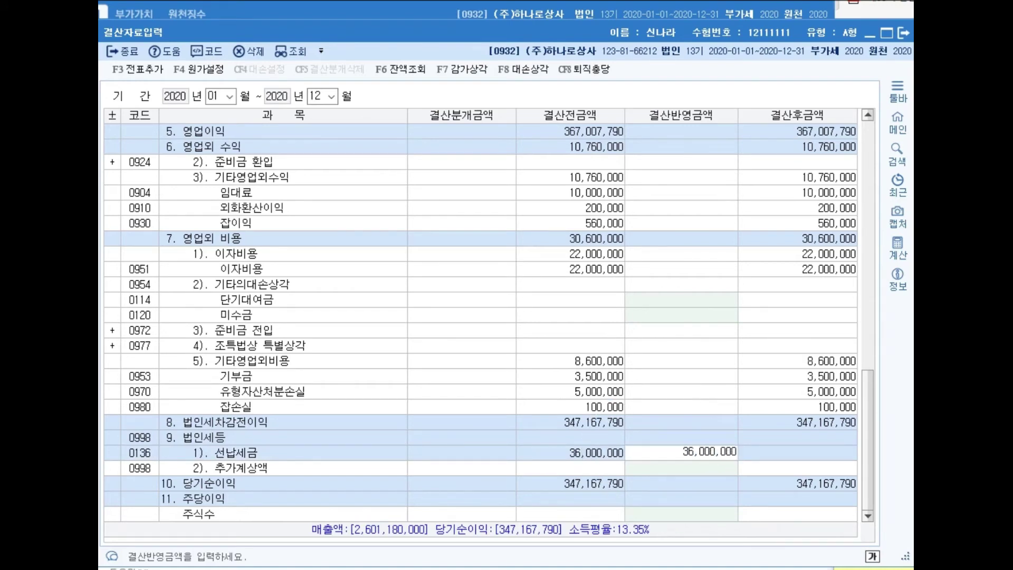
key("Return")
type("18000000")
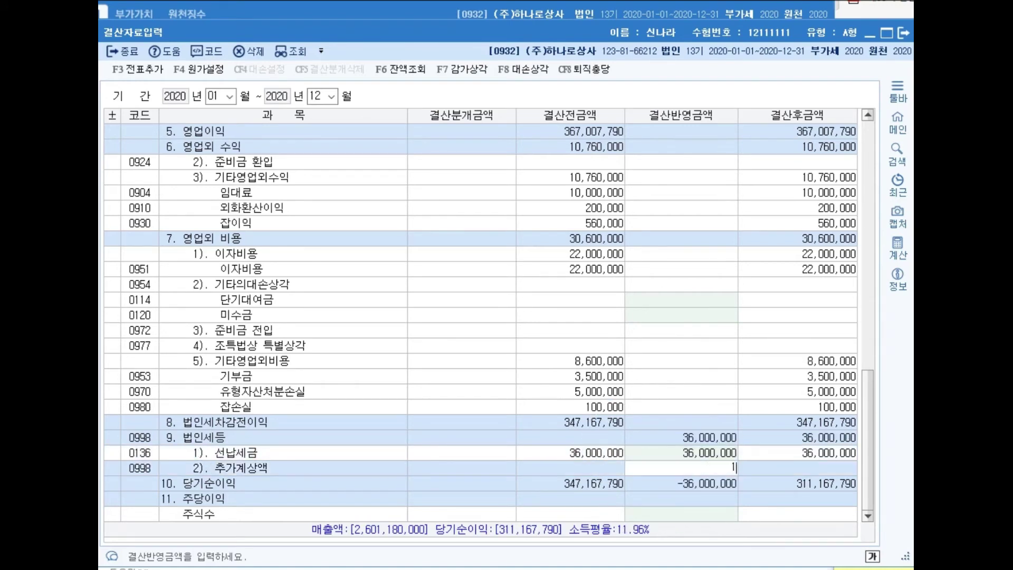
key("Return")
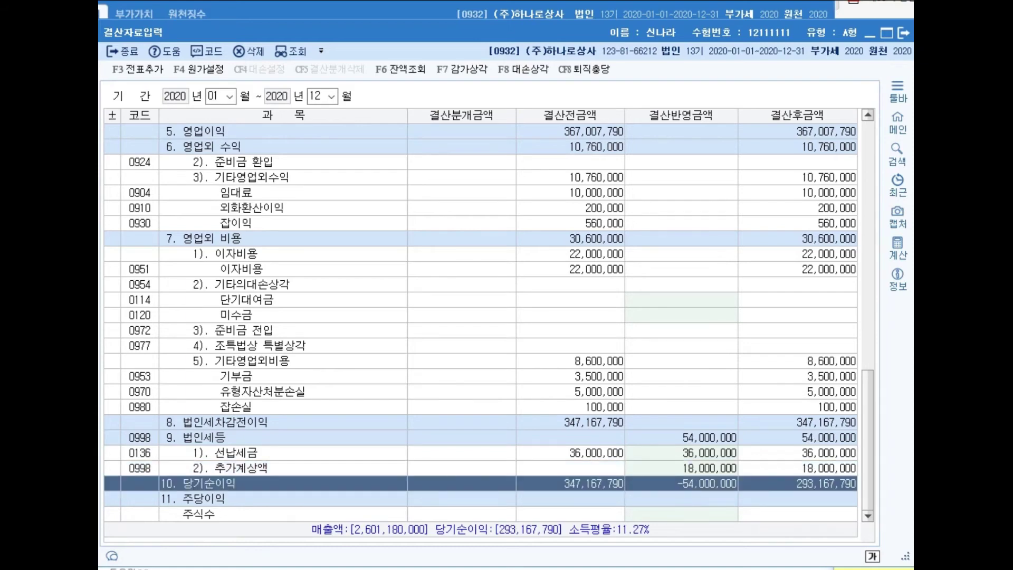
Step: Check the 법인세등 totals, post closing entries with F3 전표추가, and close
left_click(681, 468)
left_click(681, 438)
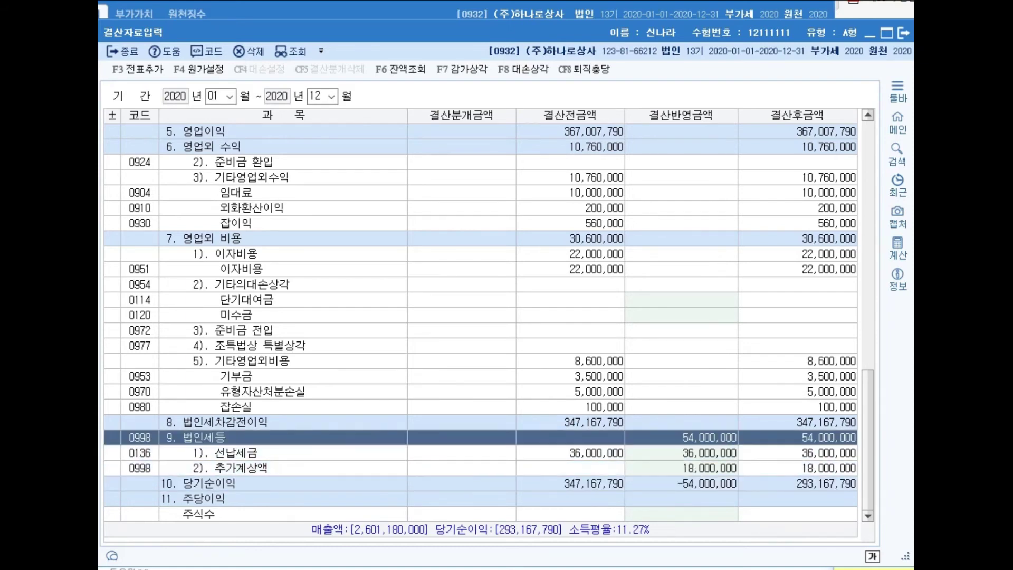
left_click(681, 453)
left_click(681, 468)
left_click(681, 453)
left_click(681, 468)
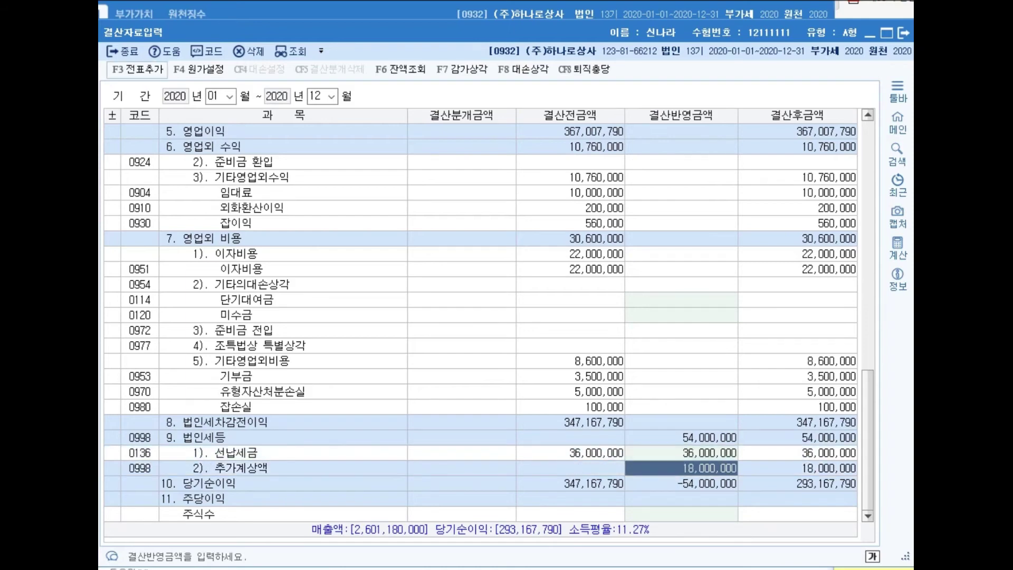
key("F3")
key("Return")
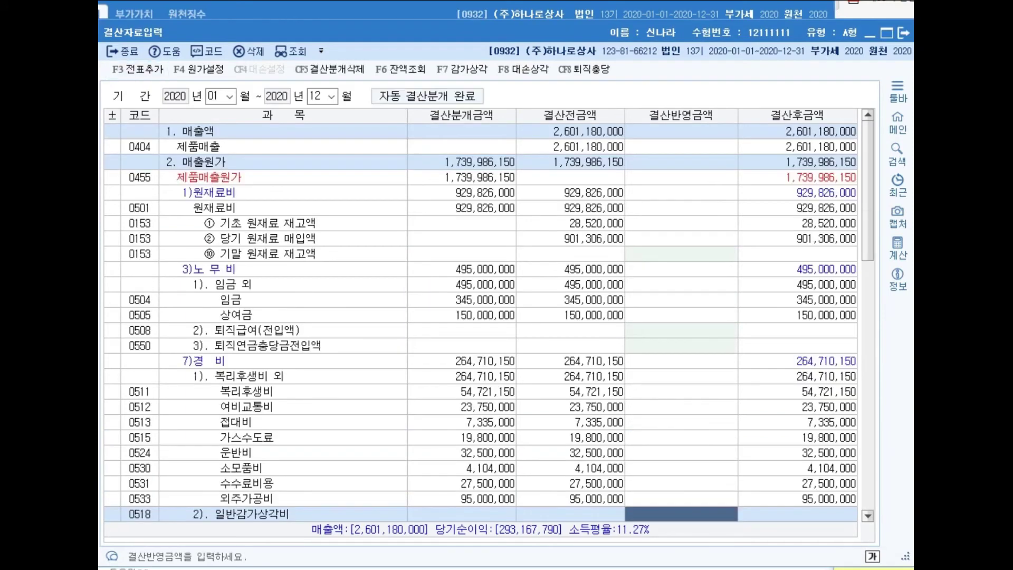
left_click(904, 33)
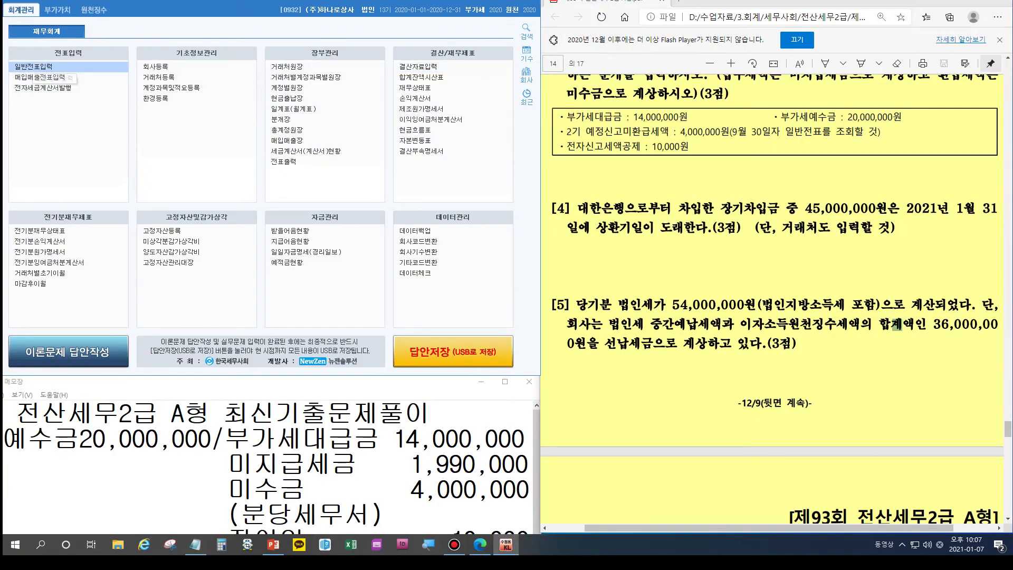
key("Return")
type("12")
key("Return")
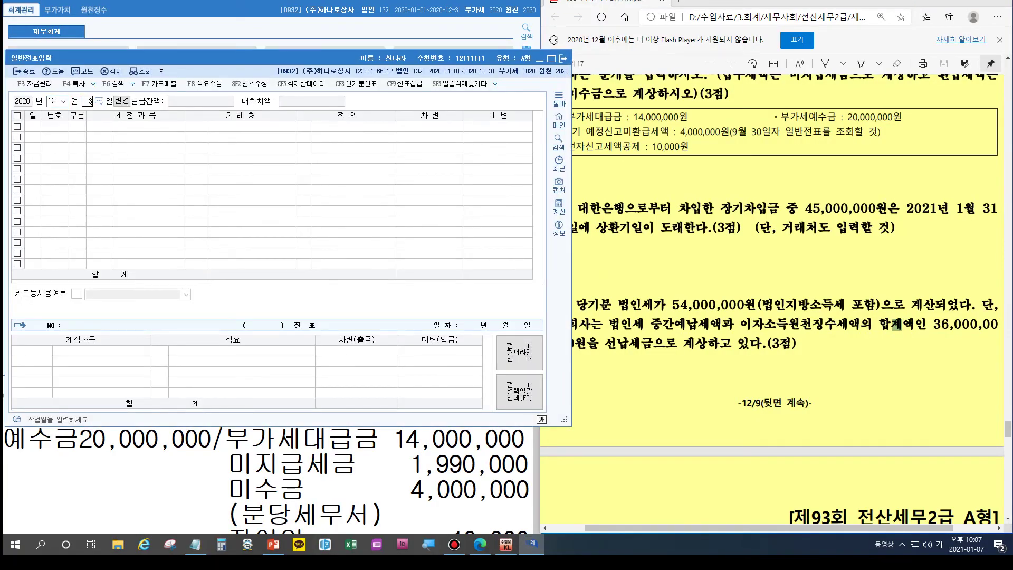
type("31")
key("Return")
left_click(197, 232)
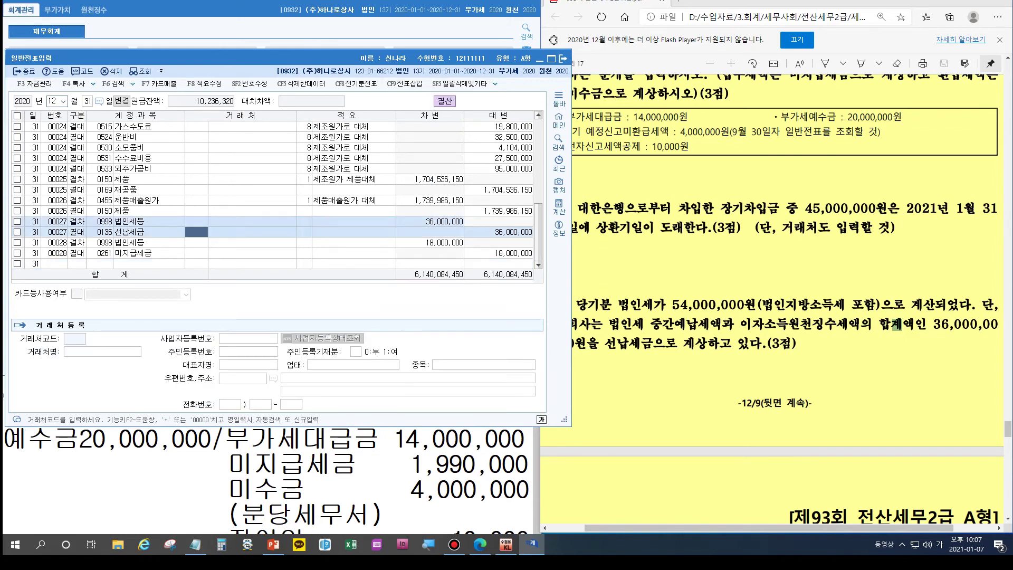
left_click(430, 222)
left_click(498, 232)
left_click(429, 243)
left_click(499, 253)
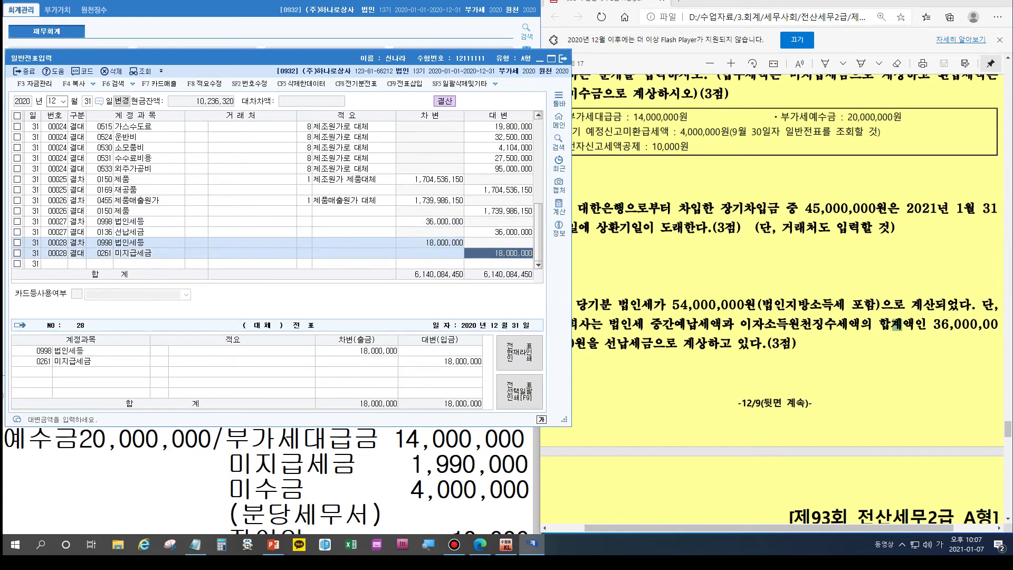
left_click(429, 222)
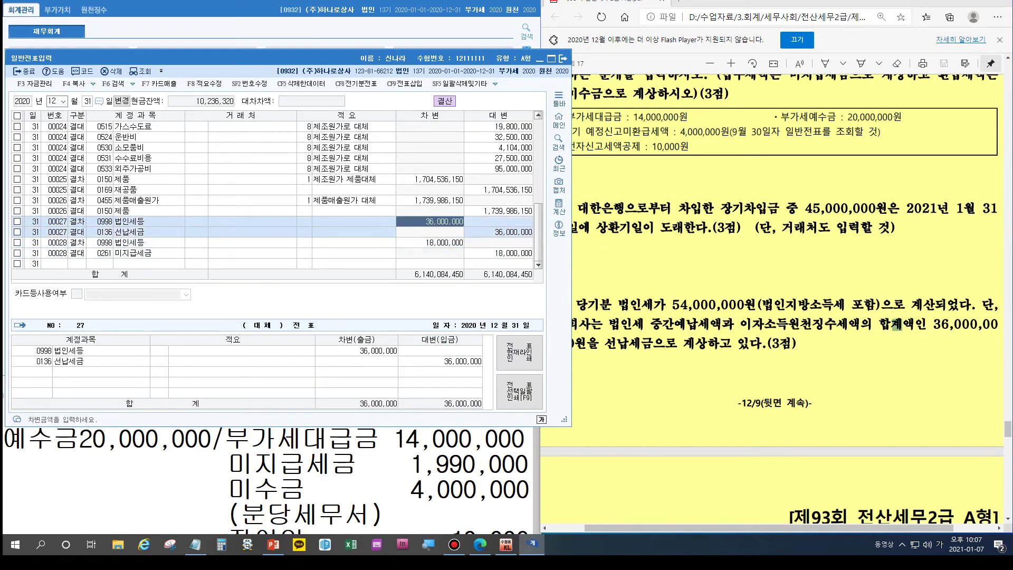
left_click(101, 233)
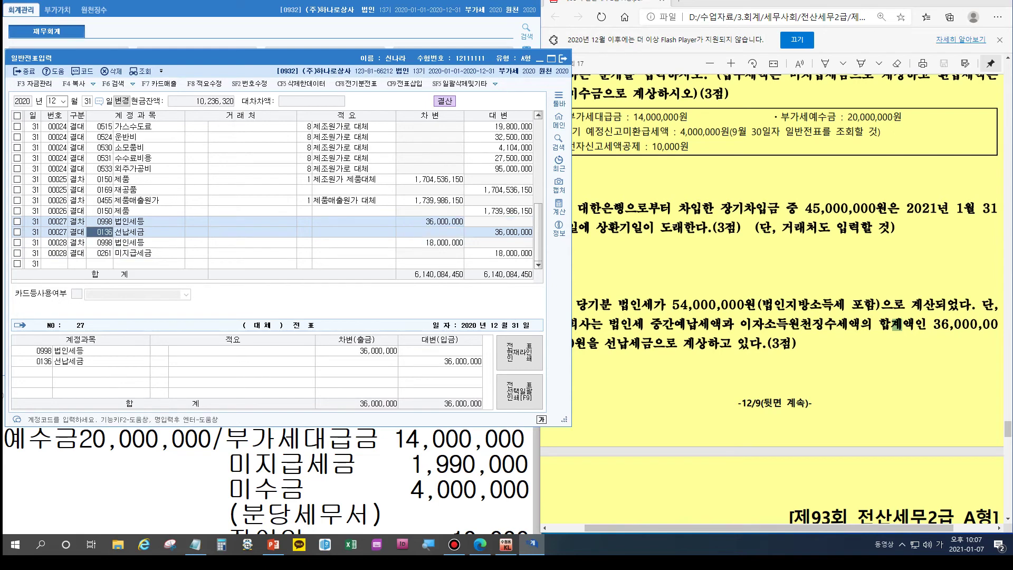
left_click(101, 222)
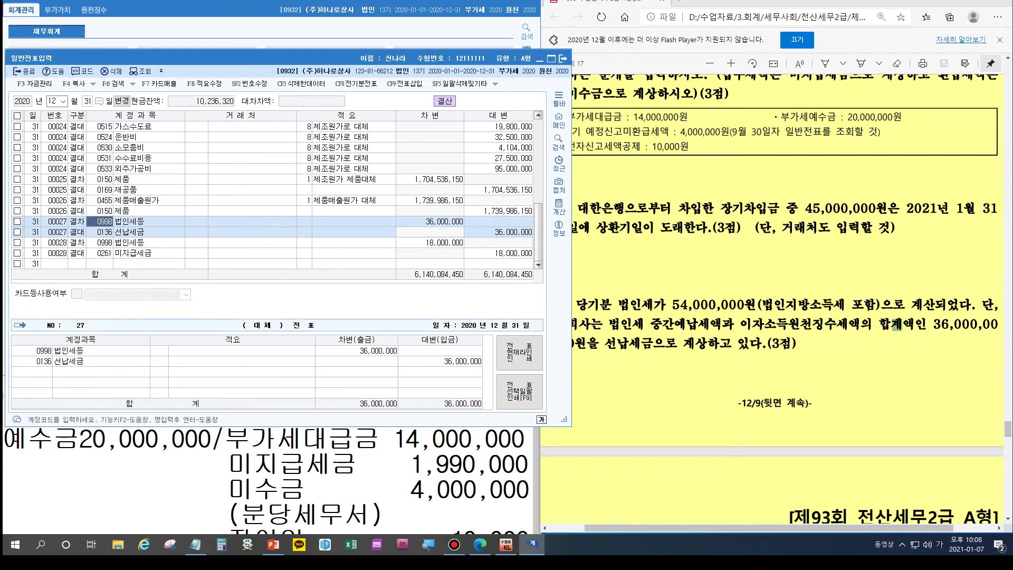
left_click(100, 243)
left_click(104, 253)
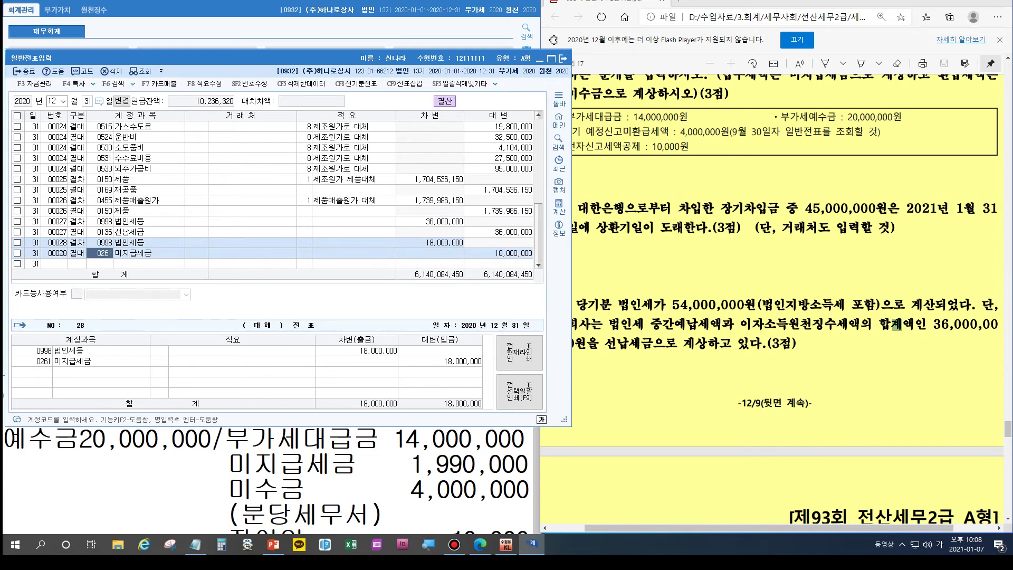
left_click(564, 58)
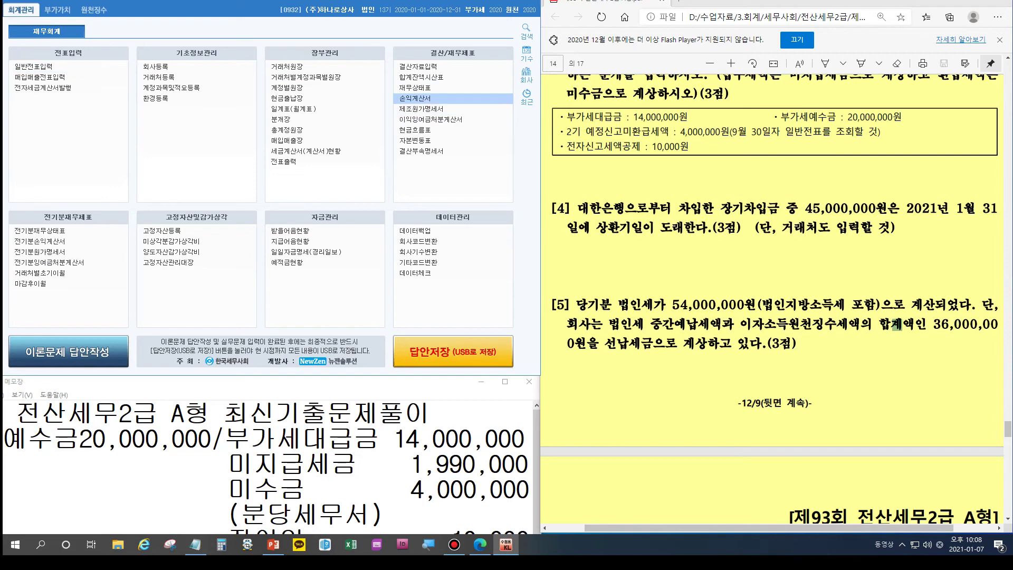
Step: Check 당기순이익 on the income statement, then bring up 이익잉여금처분계산서
left_click(416, 98)
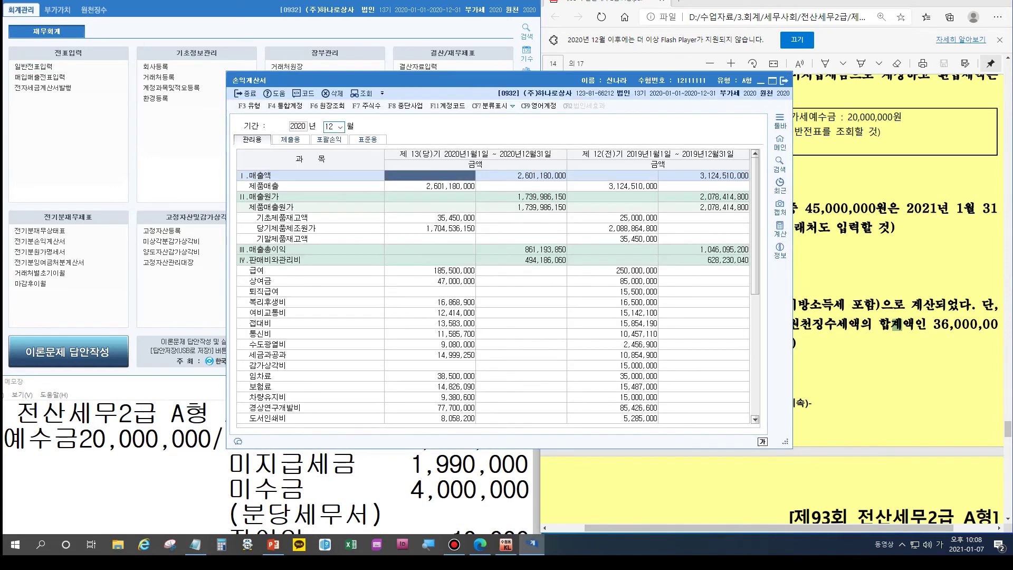
scroll(494, 297, "down", 7)
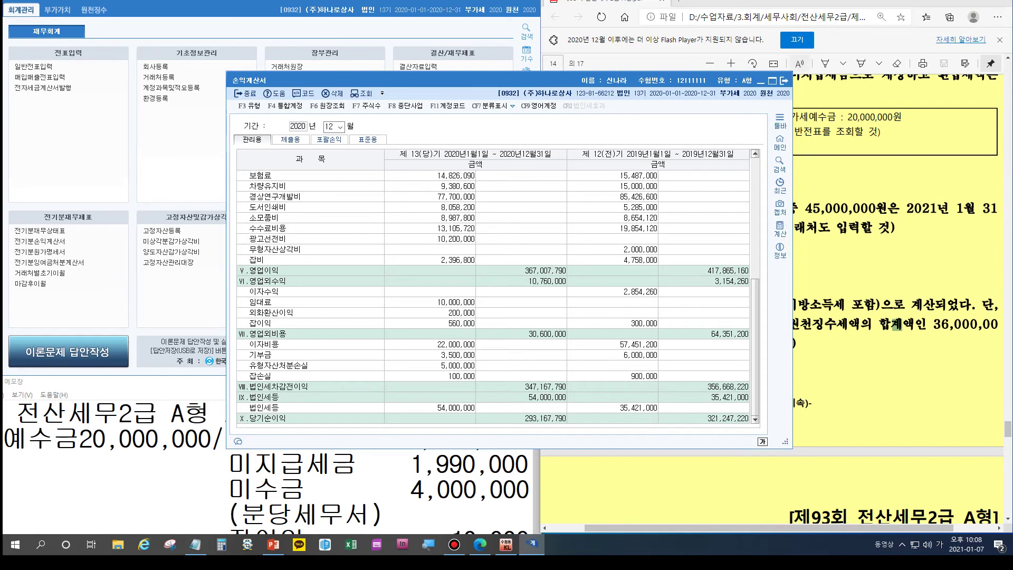
left_click(785, 81)
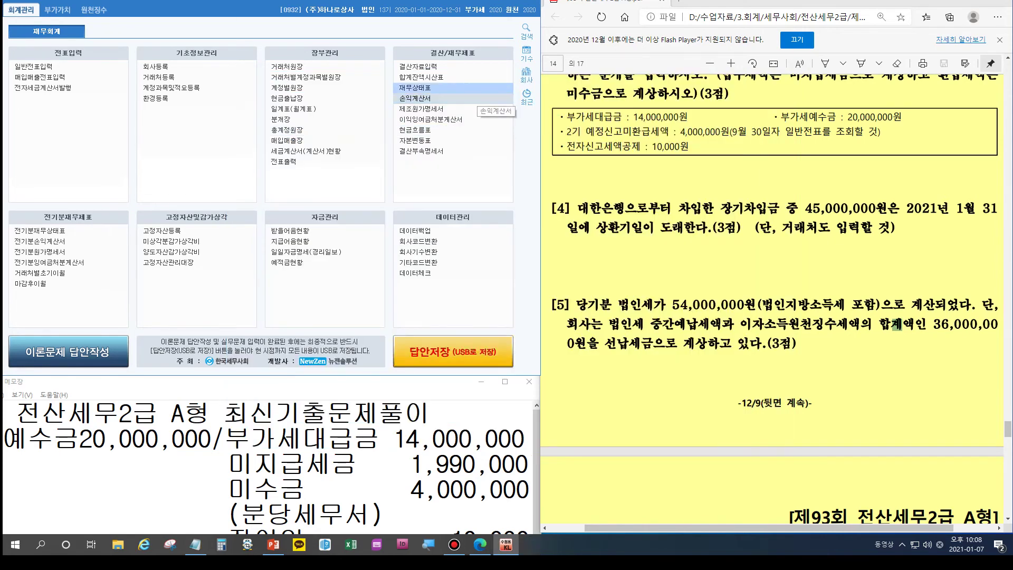
left_click(430, 119)
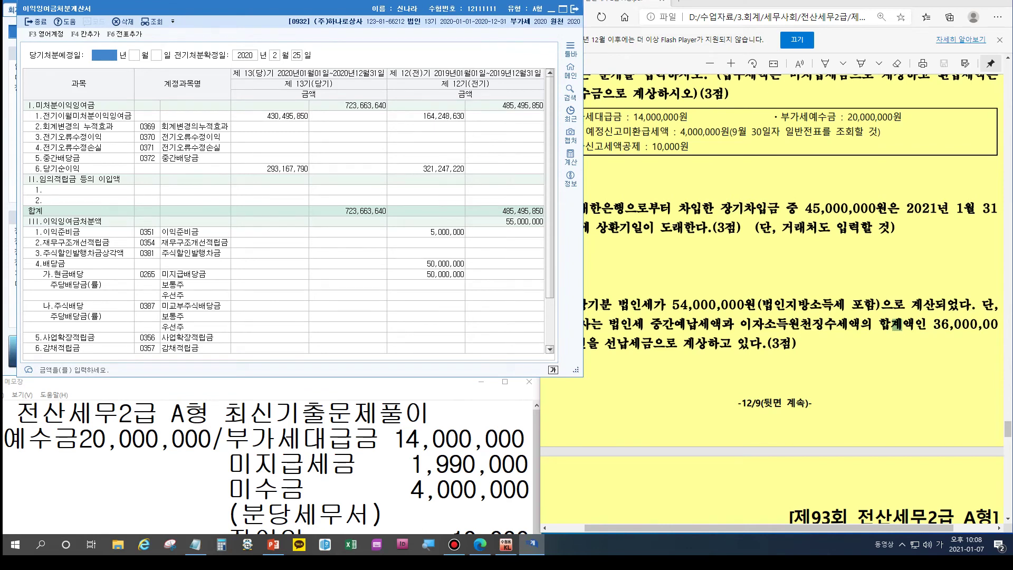
Step: Add the 35 retained-earnings closing entries with F6 and close the statement
key("F6")
left_click(352, 206)
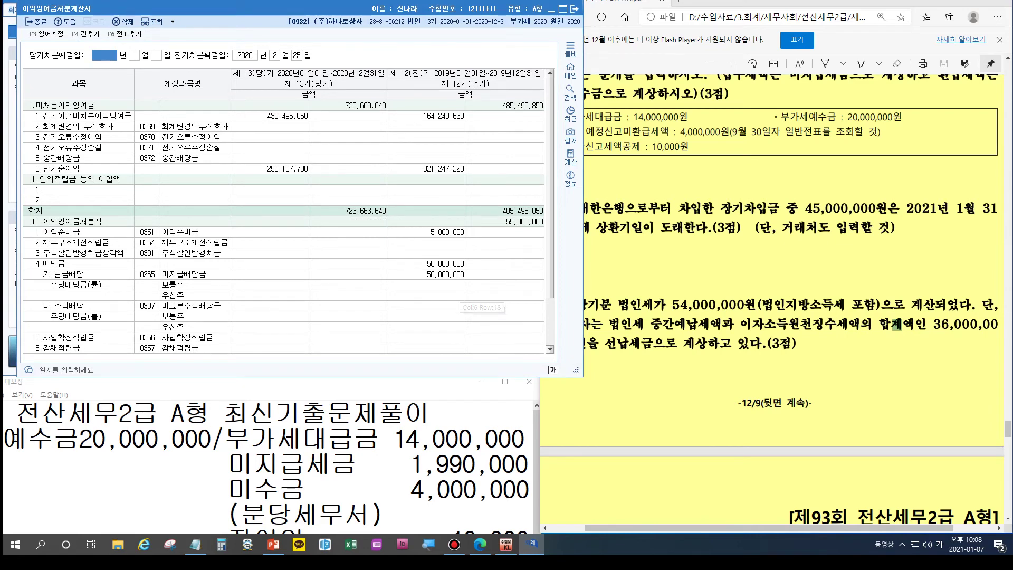
key("Escape")
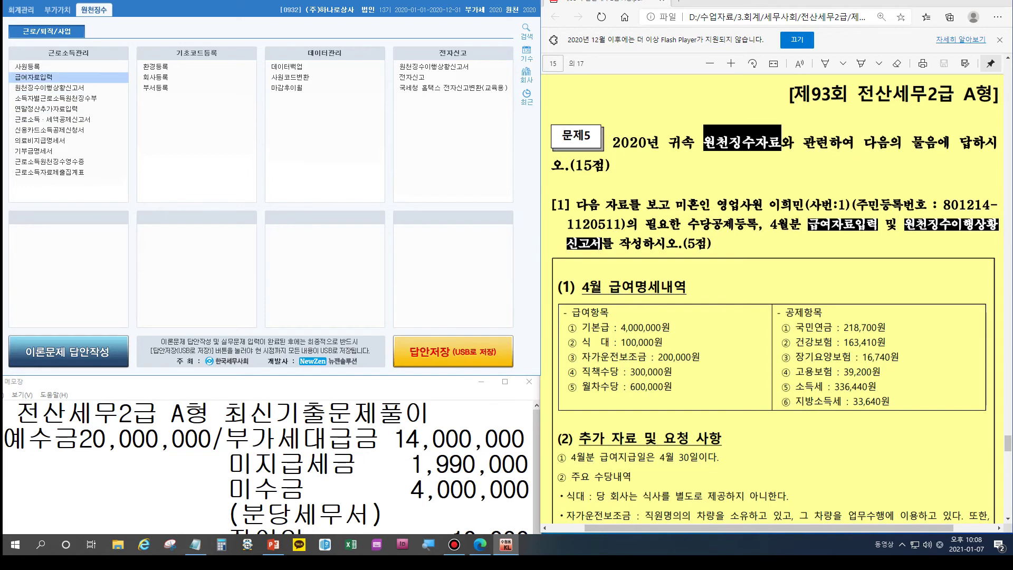
Step: Open 급여자료입력 and compare the 수당등록 items like 식대 against the exam document
left_click(32, 77)
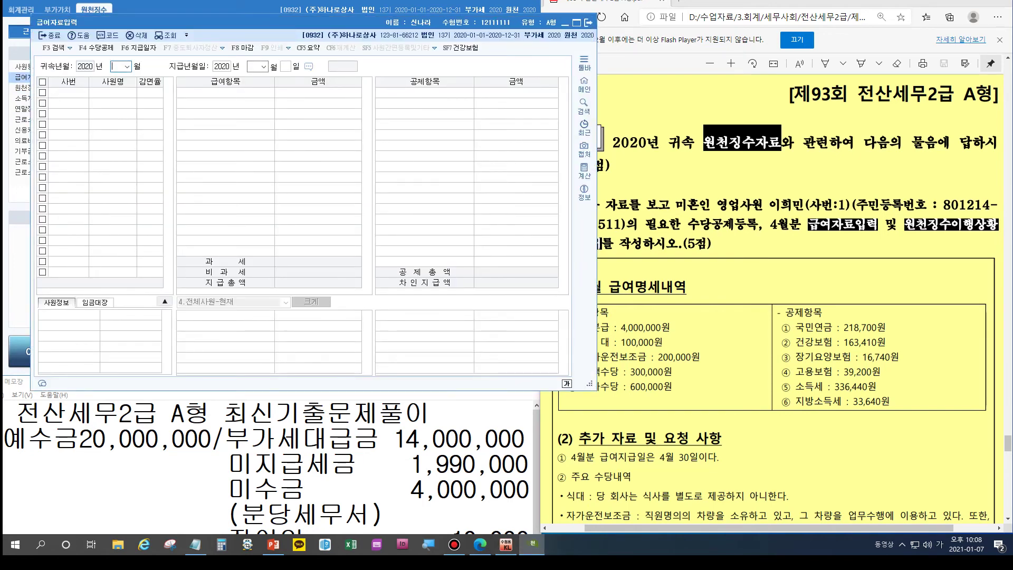
left_click(94, 47)
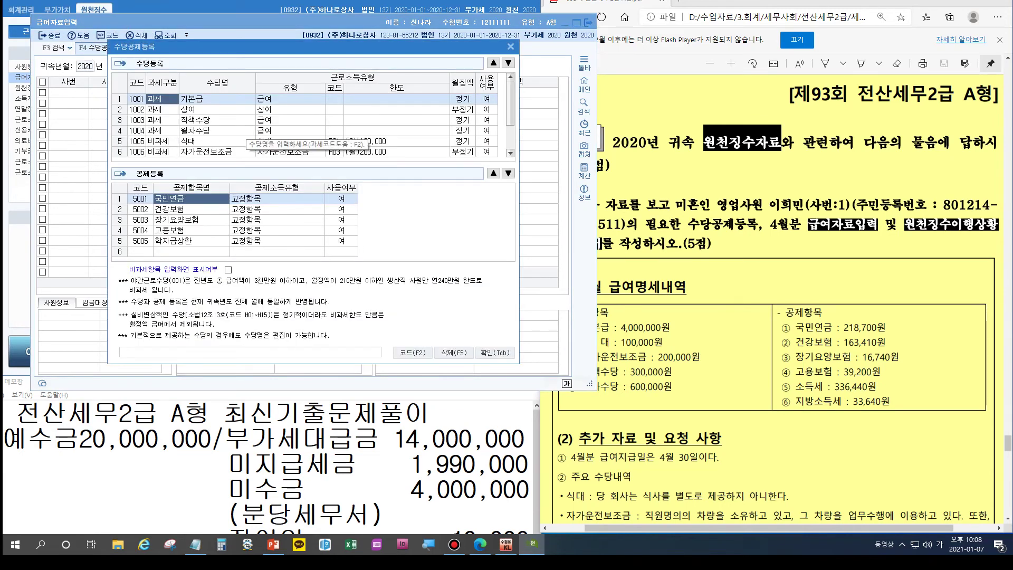
left_click_drag(264, 47, 251, 49)
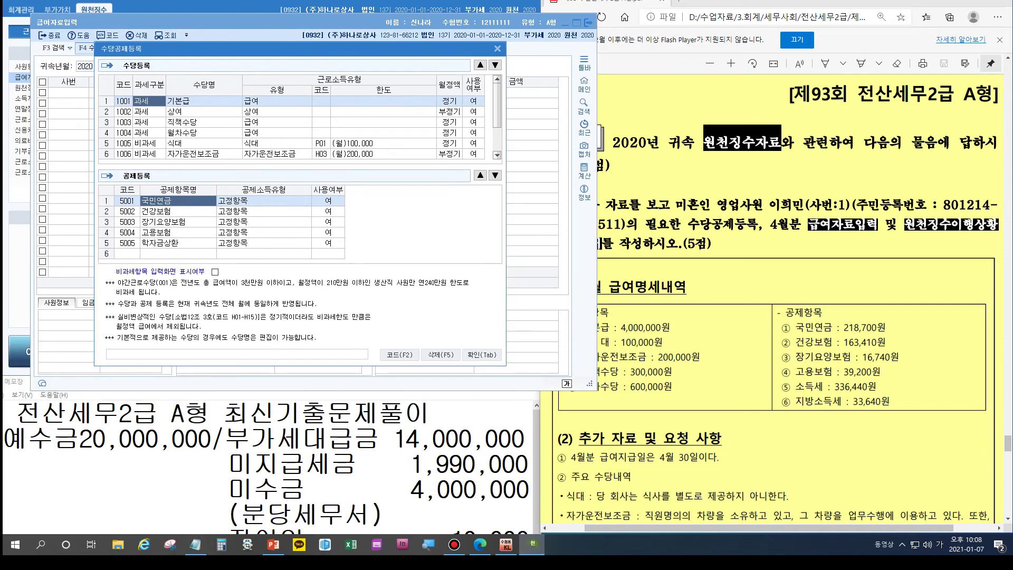
left_click(659, 243)
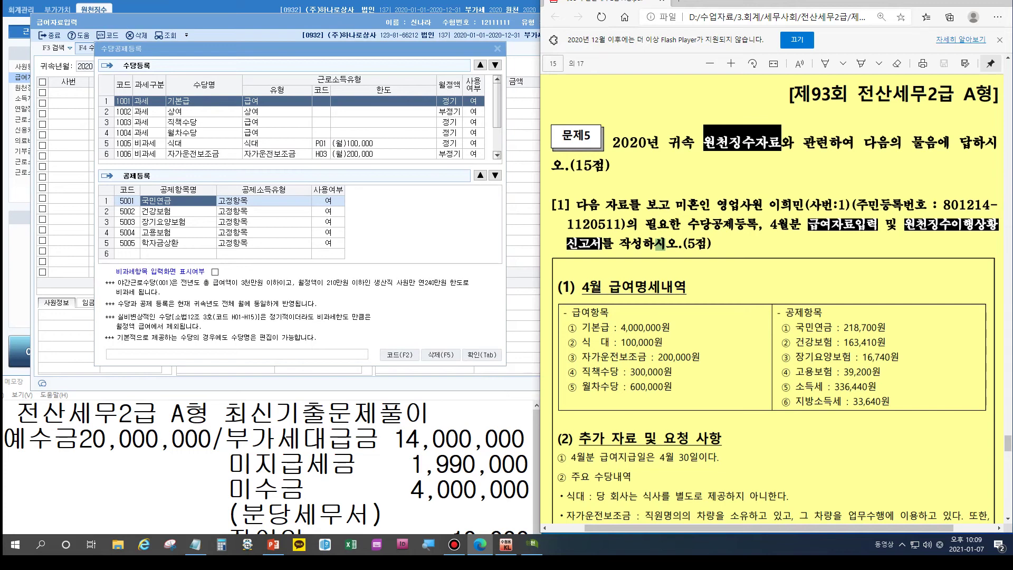
left_click(203, 112)
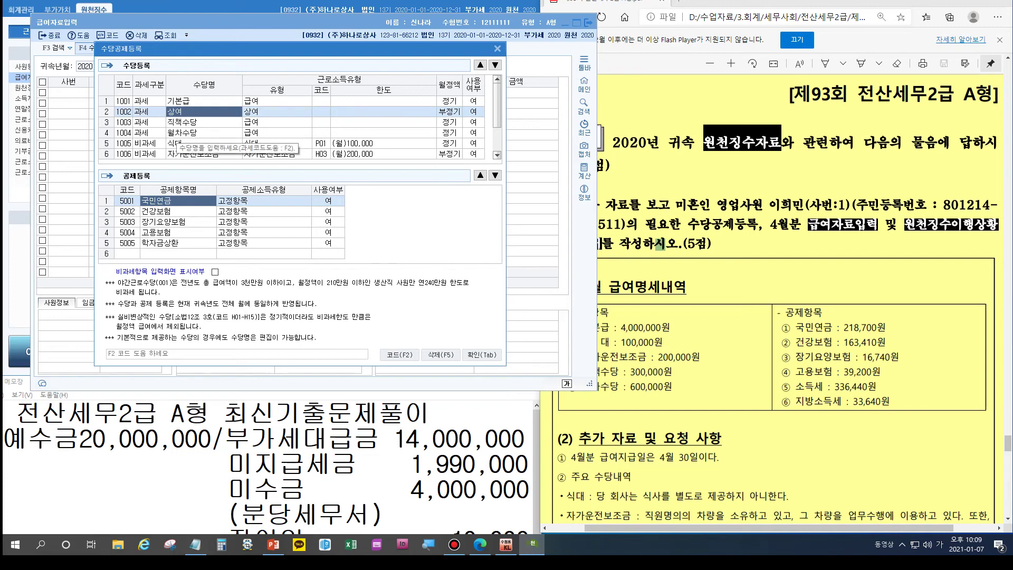
left_click(182, 143)
left_click(660, 246)
scroll(659, 246, "down", 4)
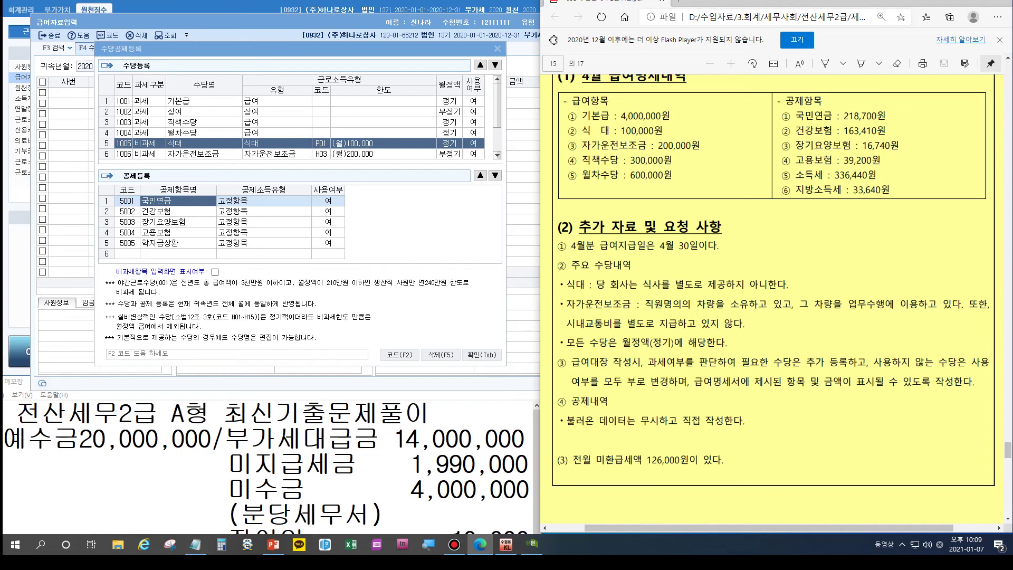
left_click(146, 153)
scroll(146, 154, "down", 1)
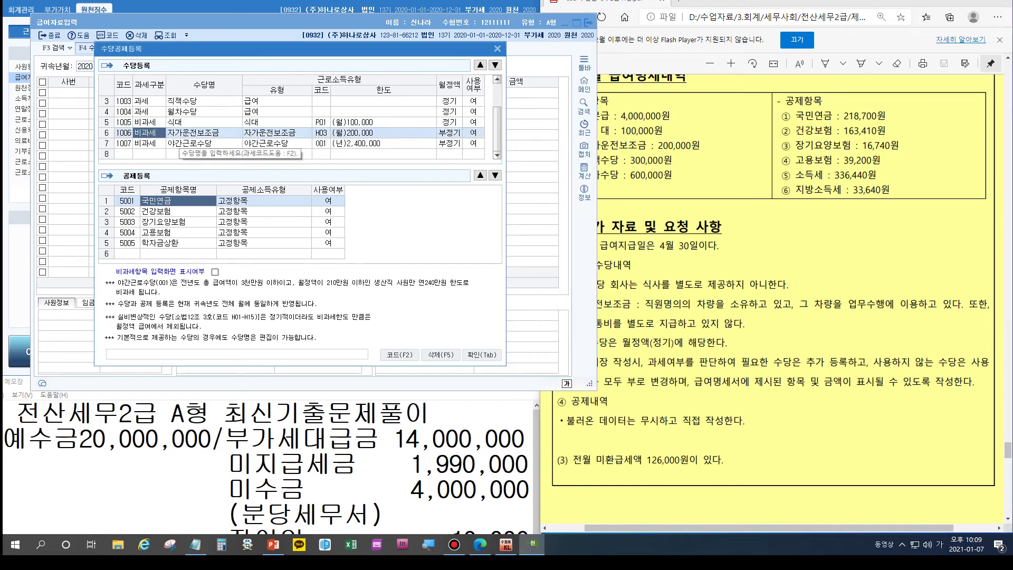
left_click(664, 246)
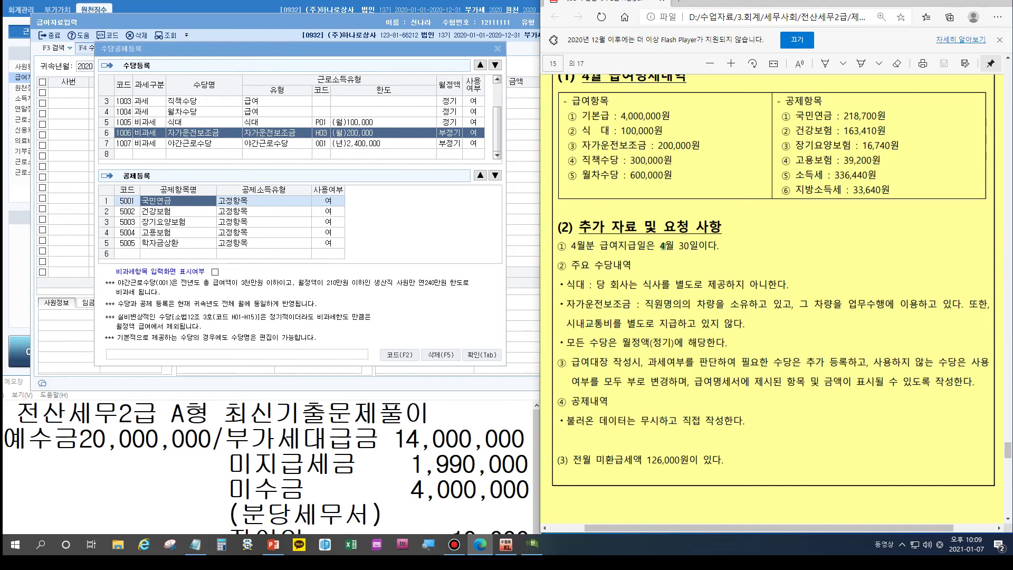
key("Tab")
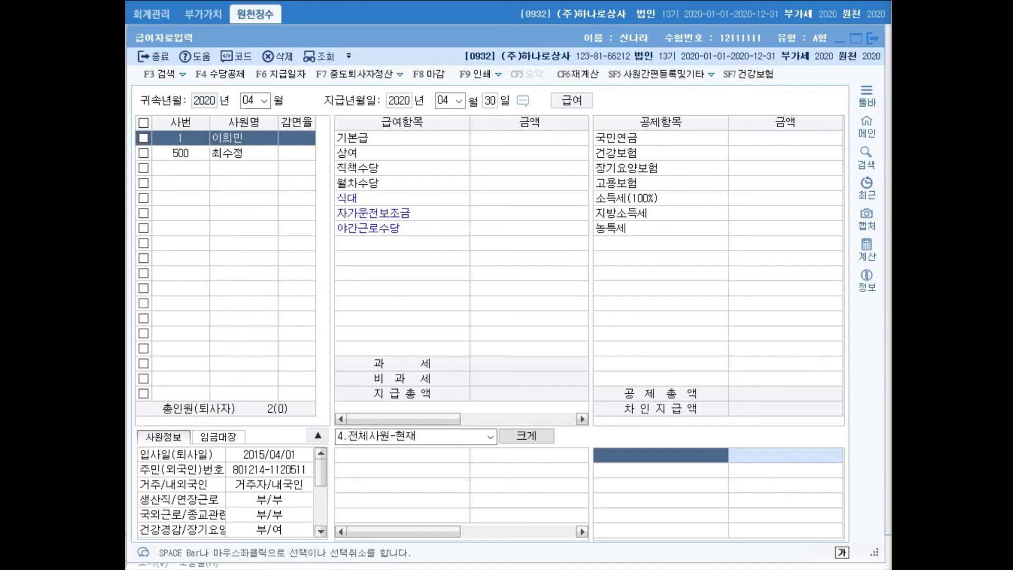
Step: Enter 기본급 4,000,000, 직책수당 300,000 and 월차수당 600,000
mouse_move(404, 418)
left_mouse_down()
mouse_move(521, 418)
mouse_move(404, 419)
left_mouse_up()
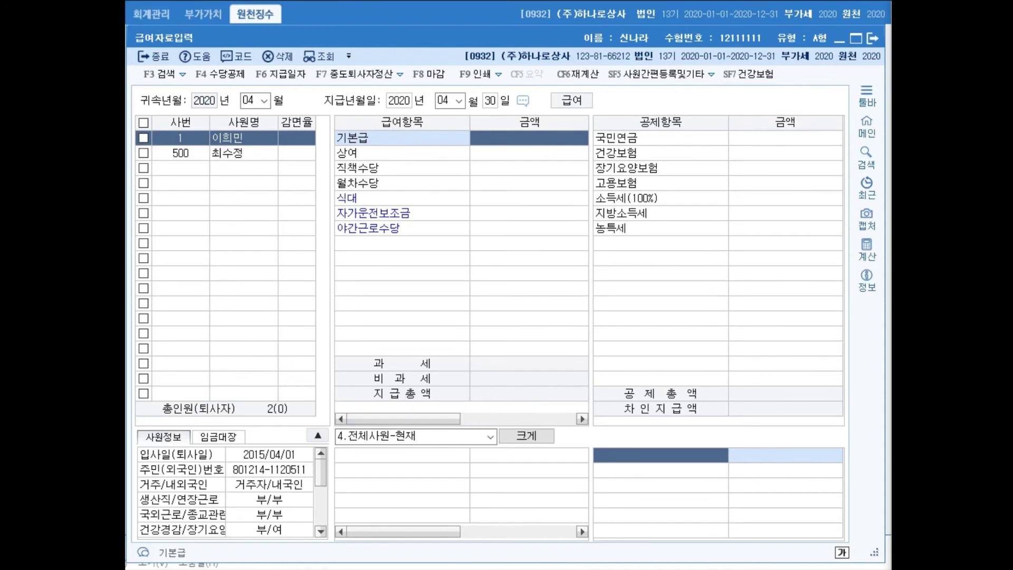
type("4000000")
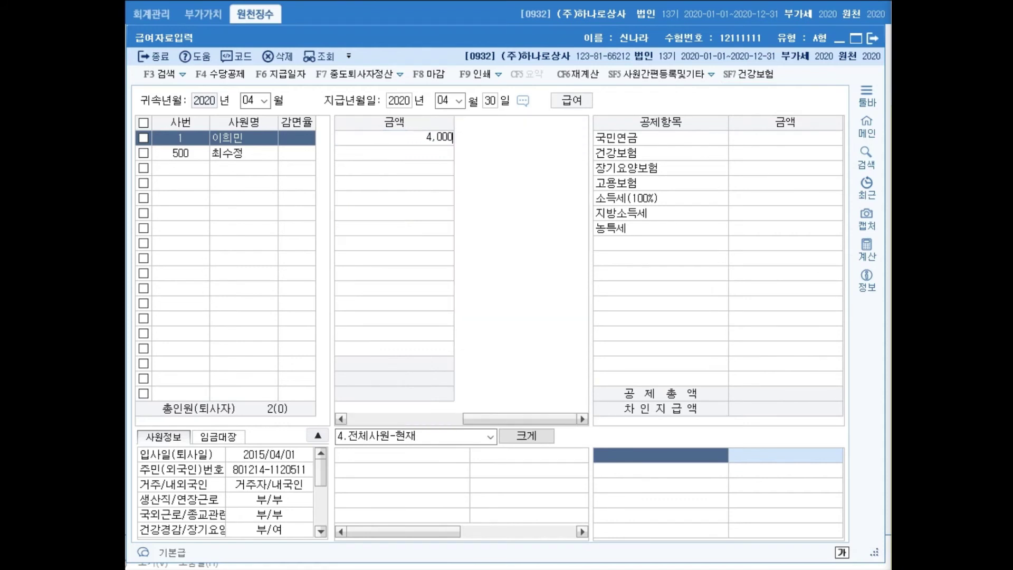
key("Return")
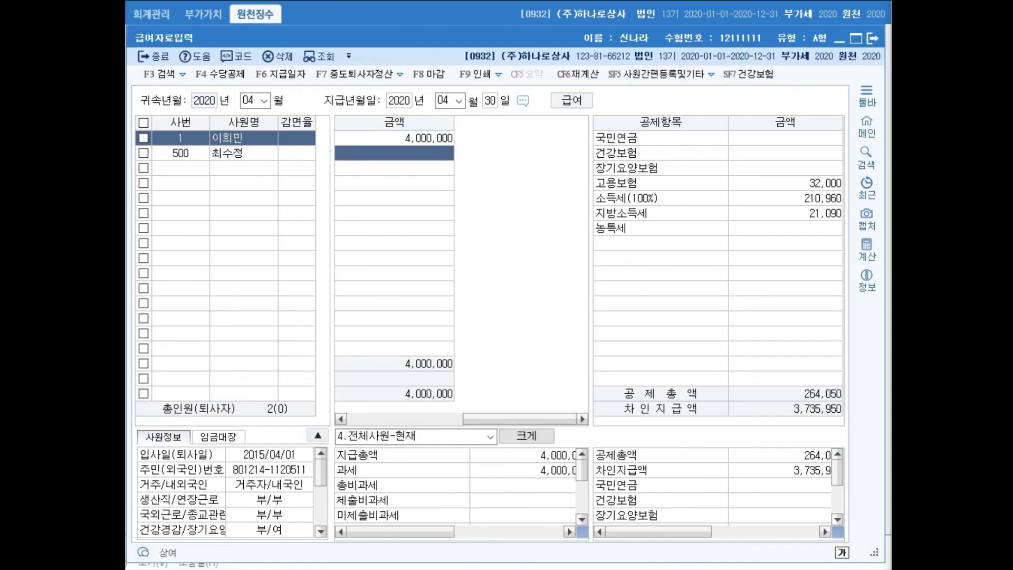
key("alt+Tab")
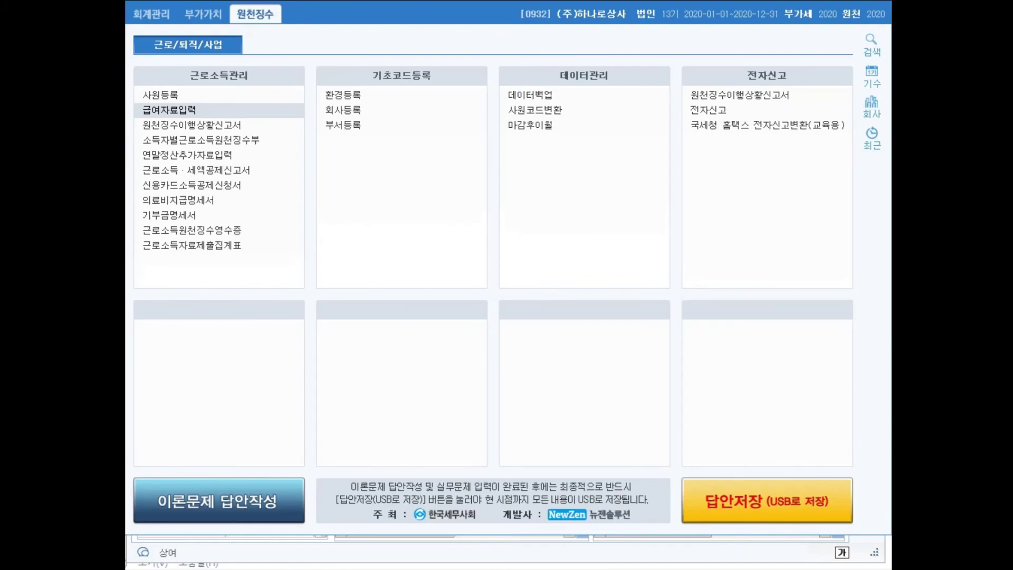
key("alt+Tab")
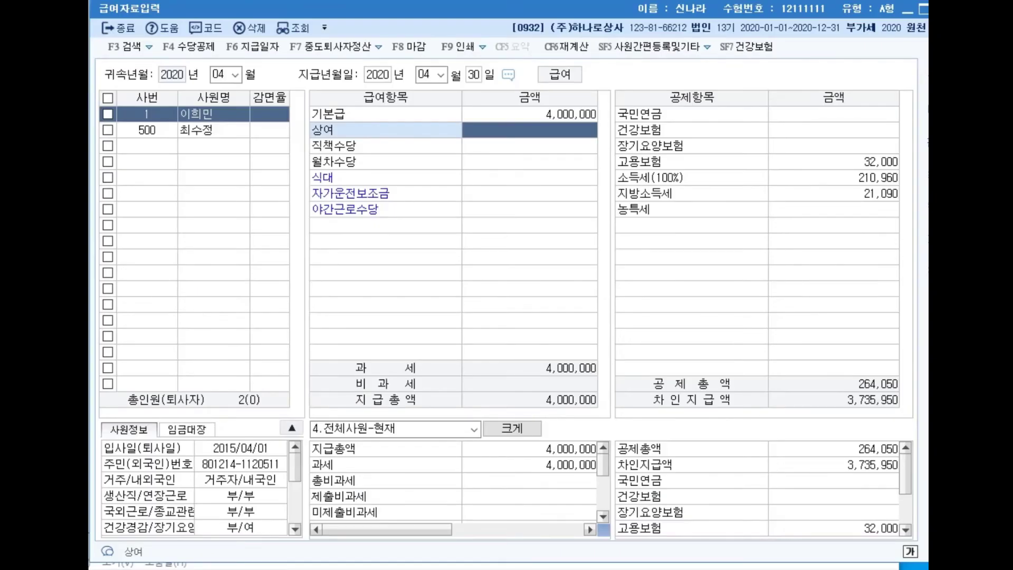
key("Return")
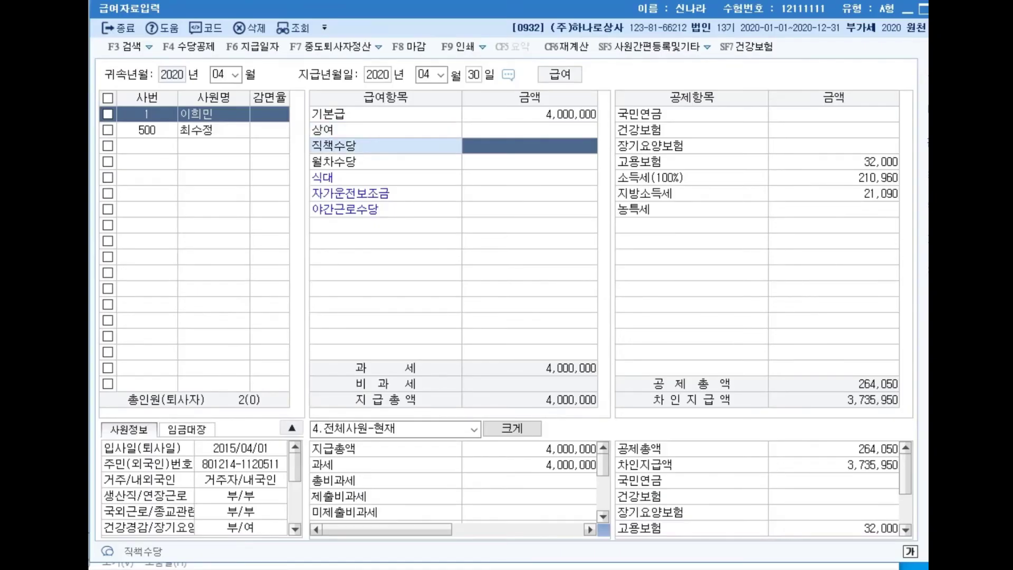
type("3000000")
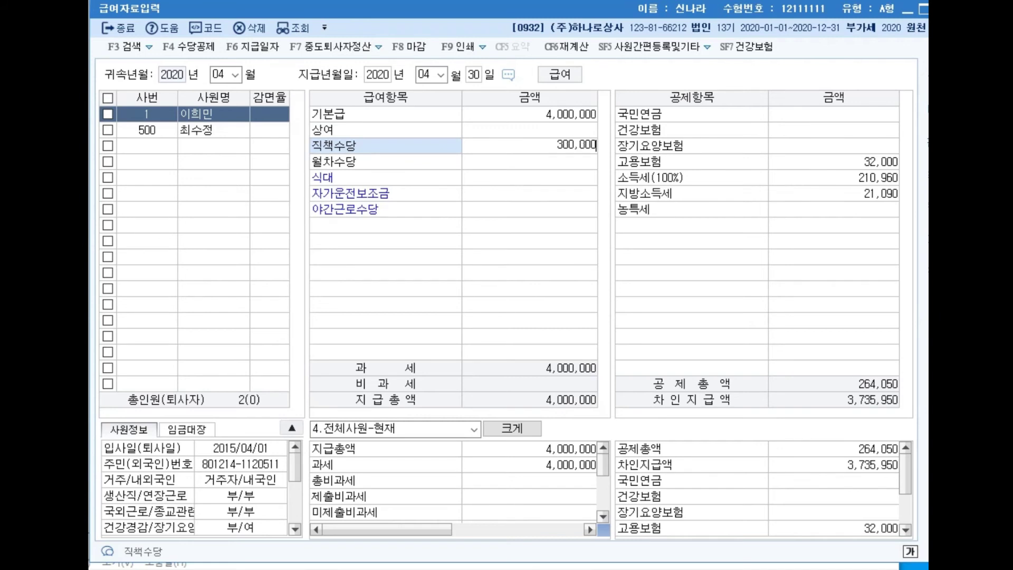
key("Return")
type("6000000")
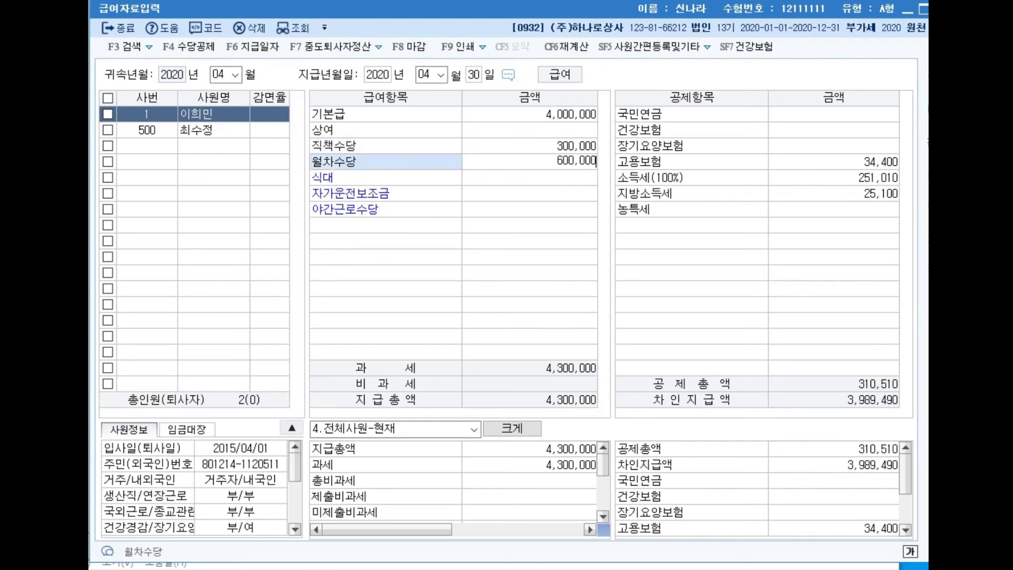
key("Return")
Step: Enter 식대 100,000 and 자가운전보조금 200,000, fill deductions, and exit payroll entry
type("1000000")
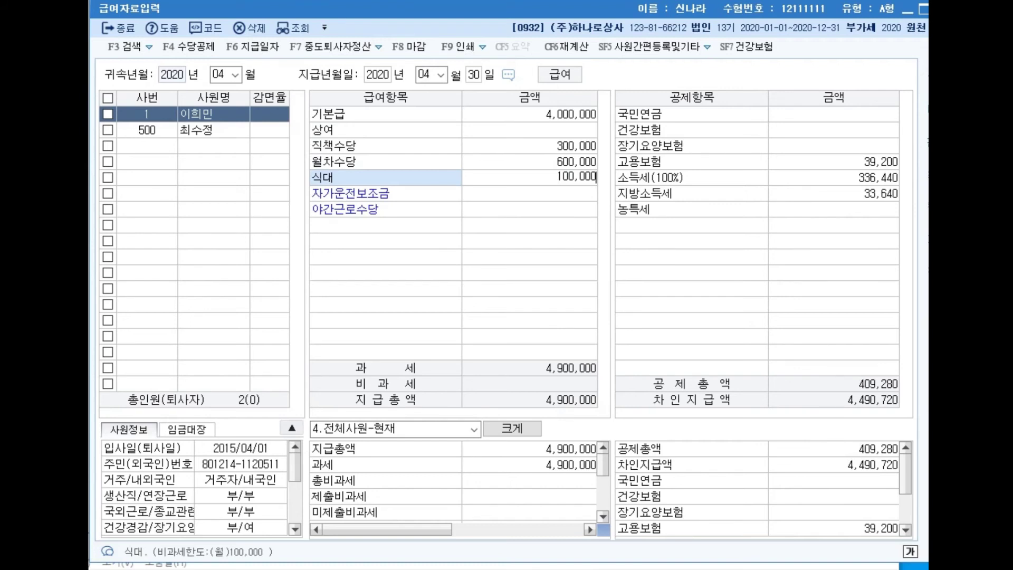
key("Return")
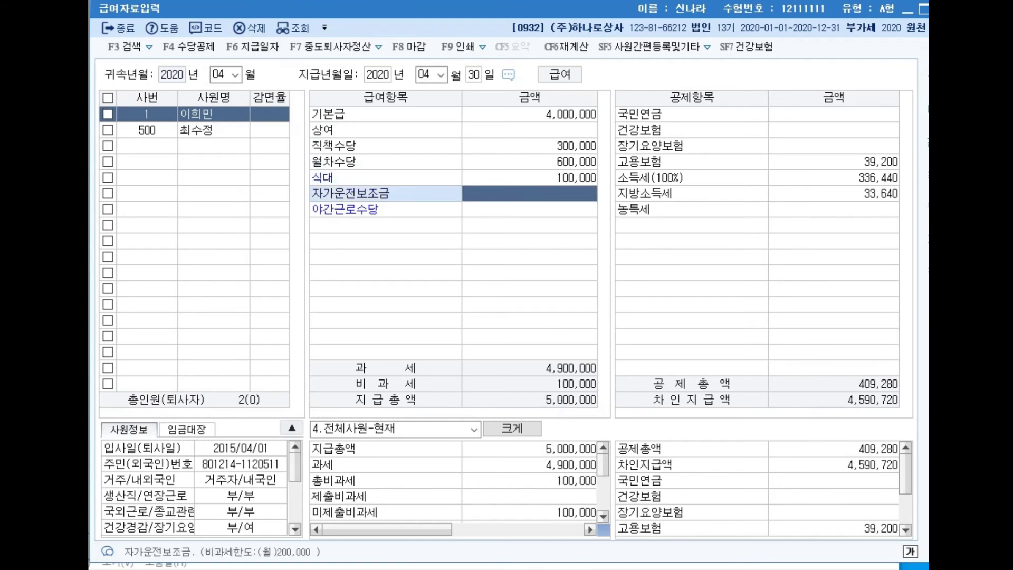
type("2000000")
key("Return")
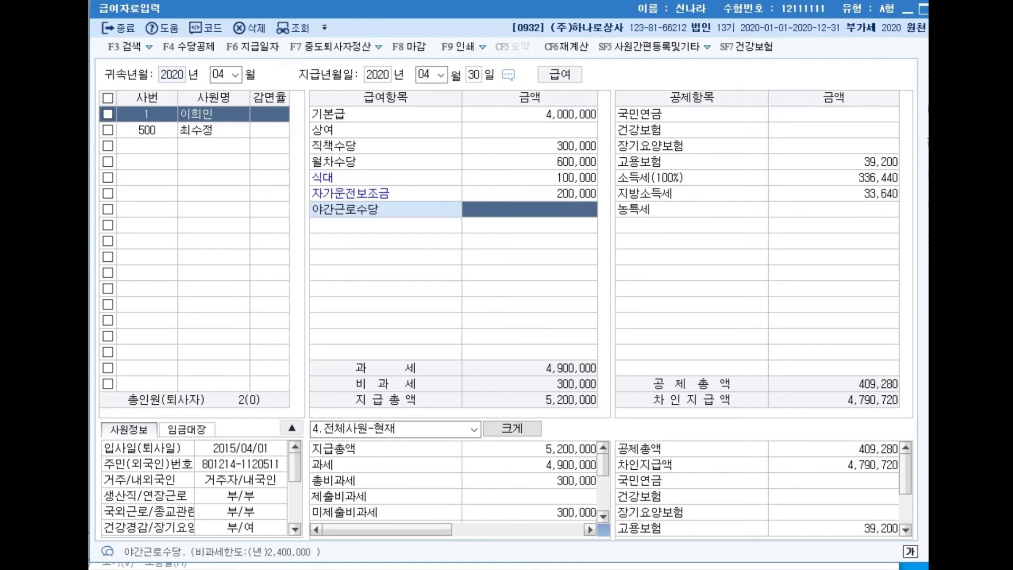
key("Return")
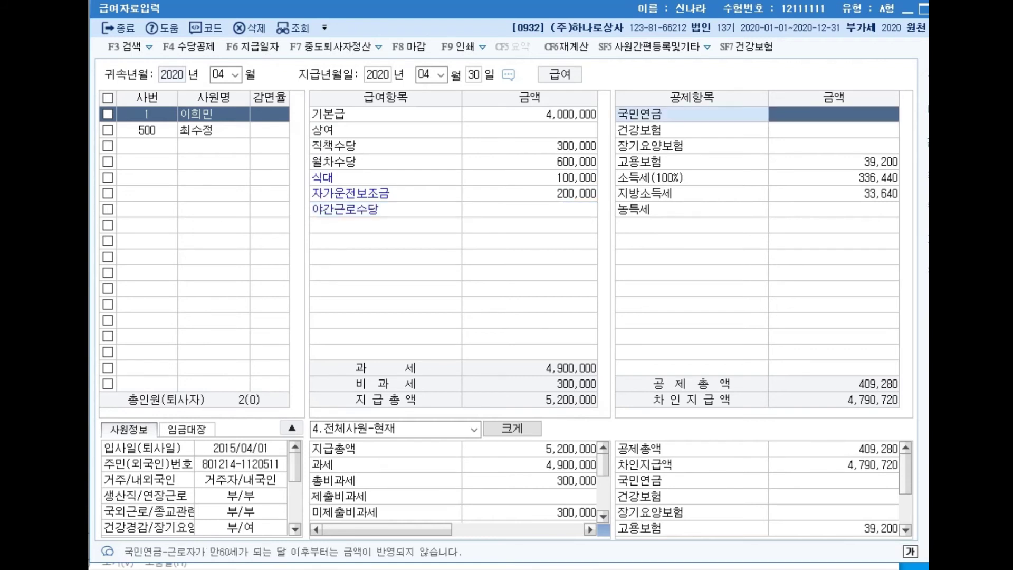
type("21")
type("8700")
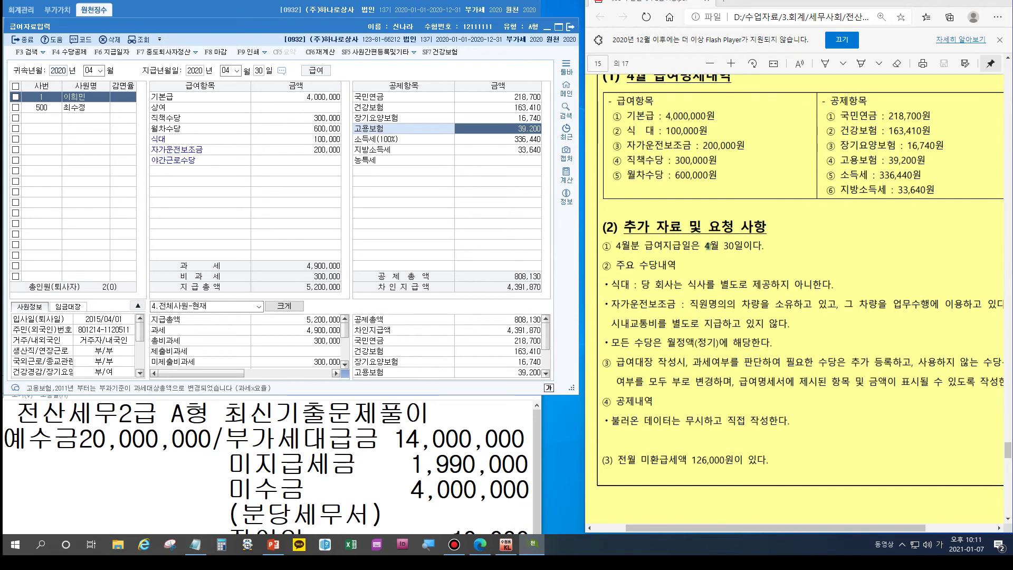
left_click(23, 40)
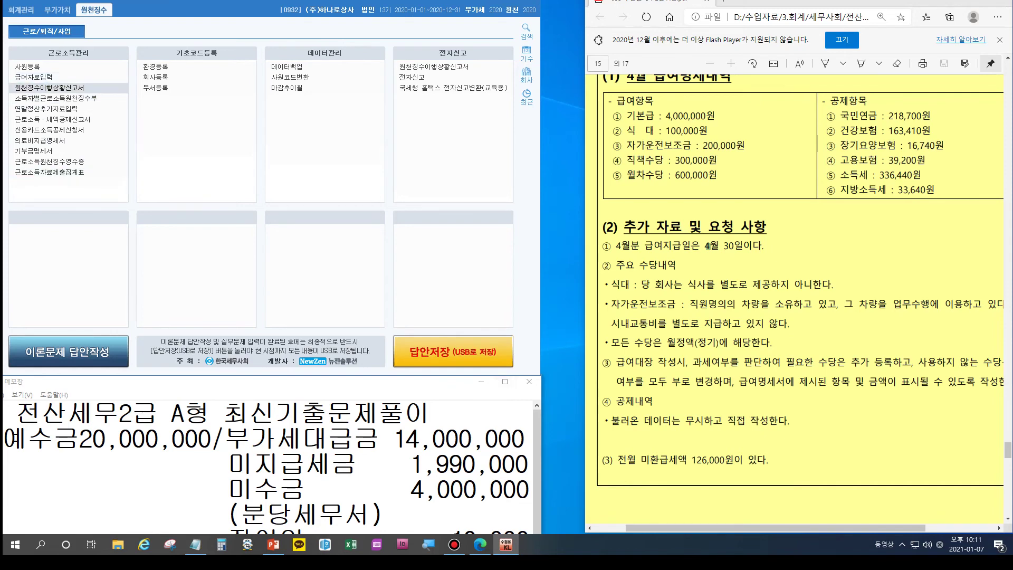
Step: Open the 원천징수이행상황신고서 and set the 귀속기간 and 지급기간 to April 2020
left_click(50, 87)
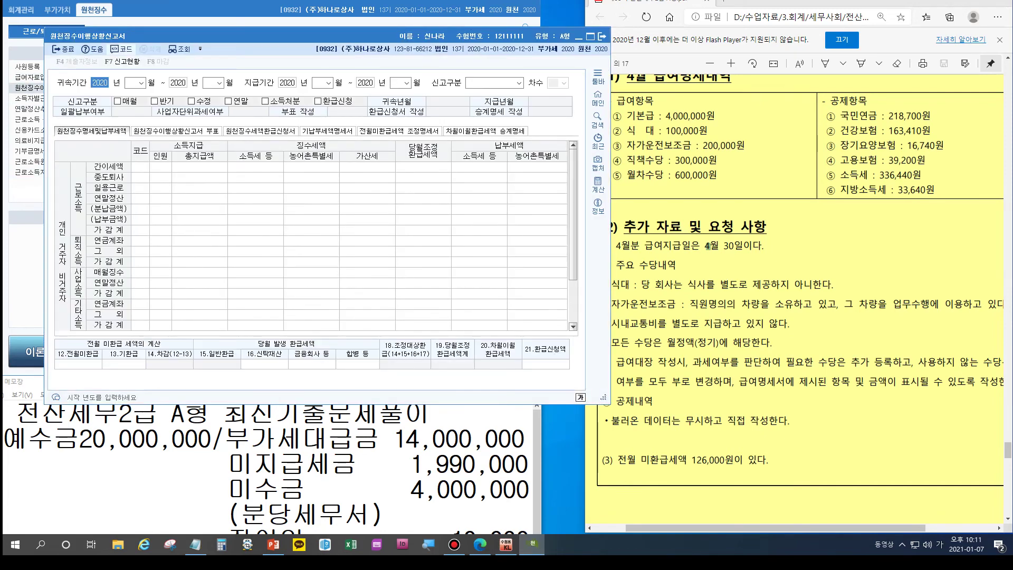
key("Return")
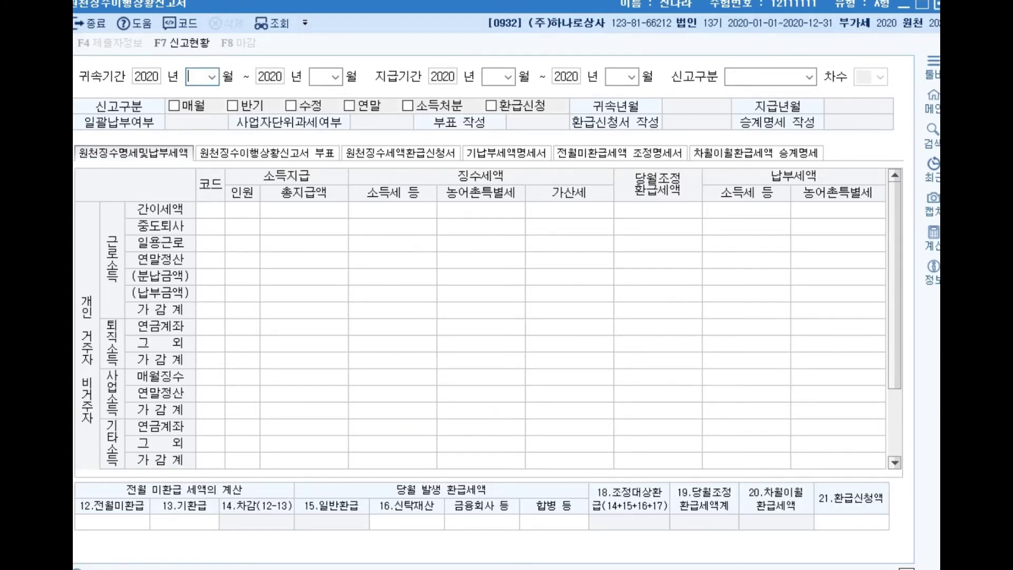
type("04")
key("Return")
key("Return")
type("04")
key("Return")
key("Return")
type("04")
key("Return")
key("Return")
type("04")
key("Return")
key("Return")
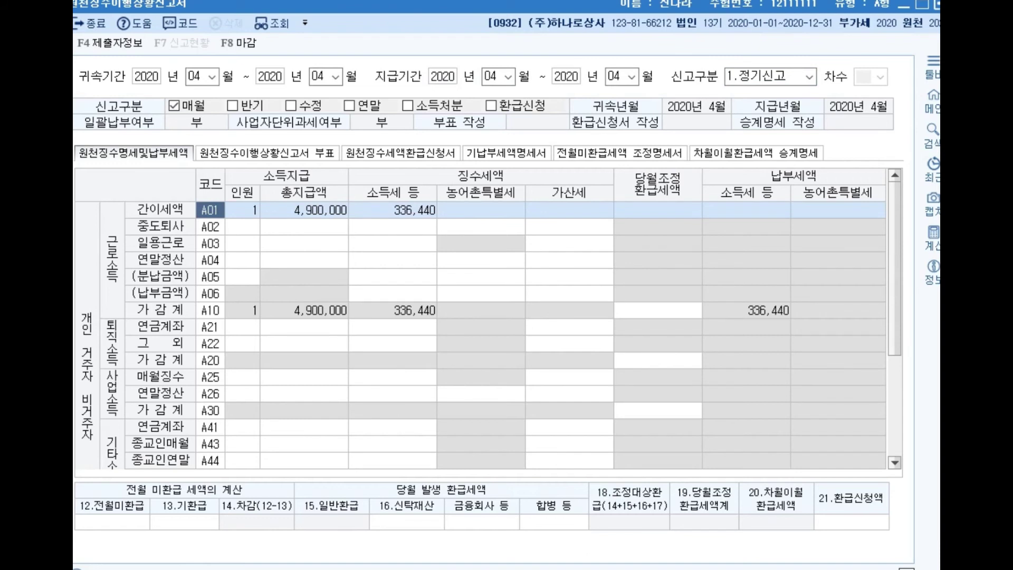
Step: Enter 126,000 in 12.전월미환급, reducing the tax payable to 210,440
left_click(142, 522)
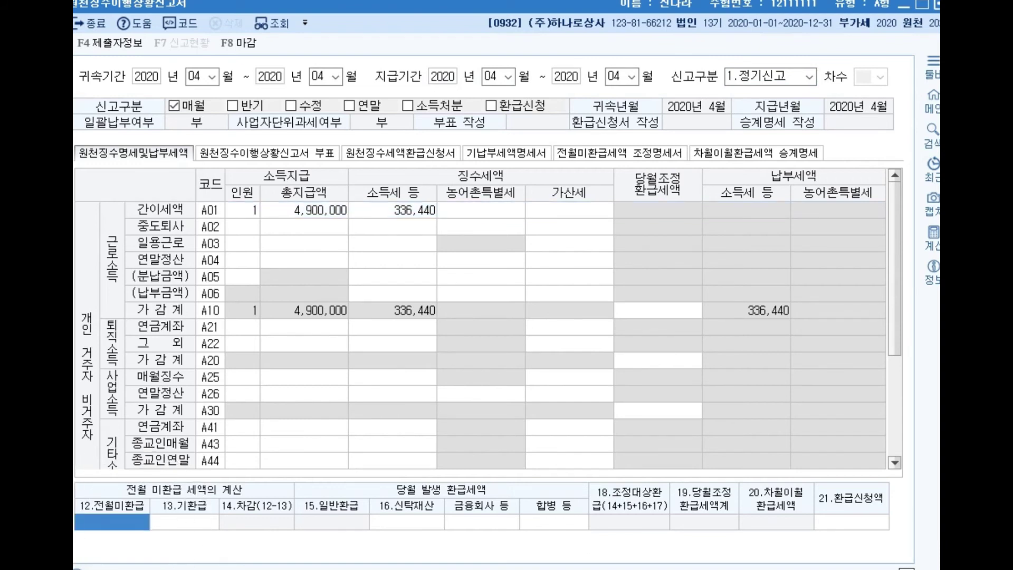
type("120000")
key("Return")
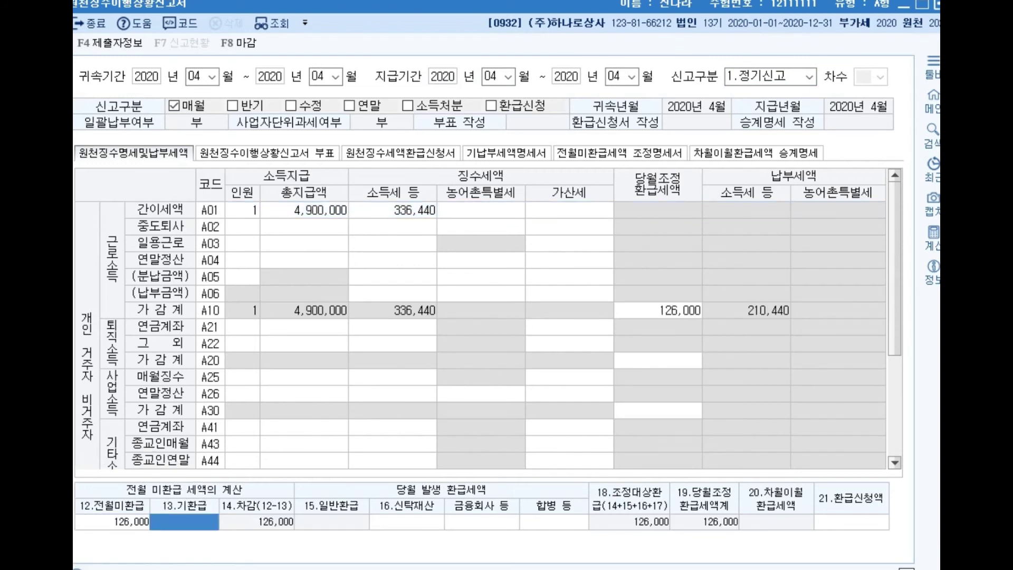
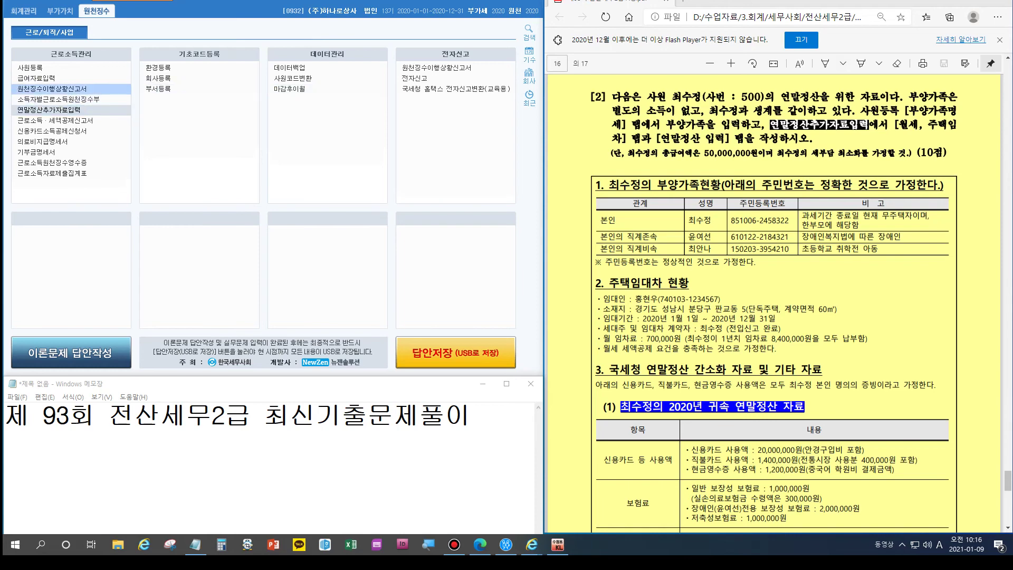
Step: Open 사원등록 for employee 500 and show the 부양가족명세 dependents tab
left_click(42, 69)
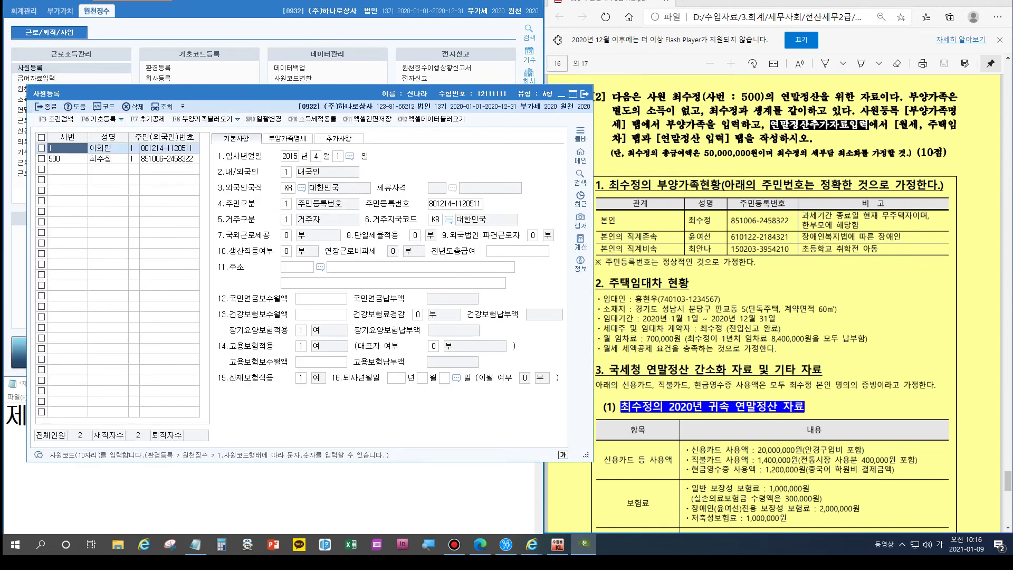
left_click(108, 158)
left_click(287, 138)
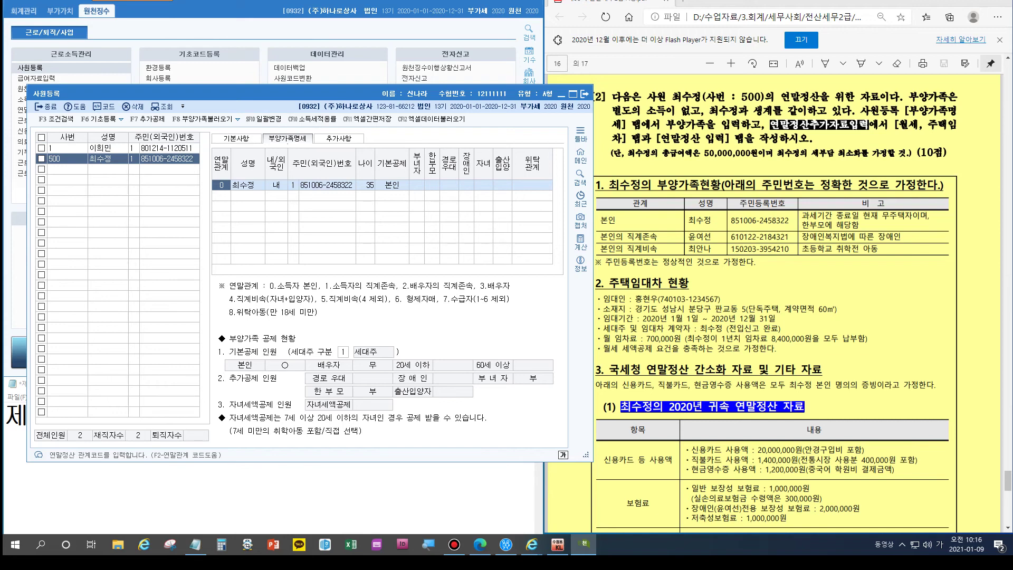
left_click_drag(347, 95, 322, 95)
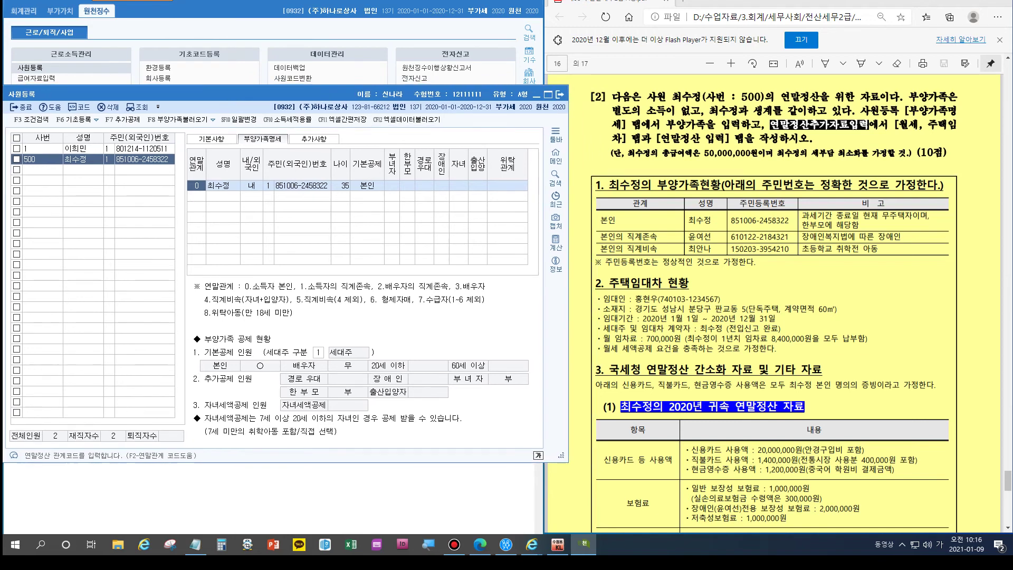
scroll(825, 222, "up", 1)
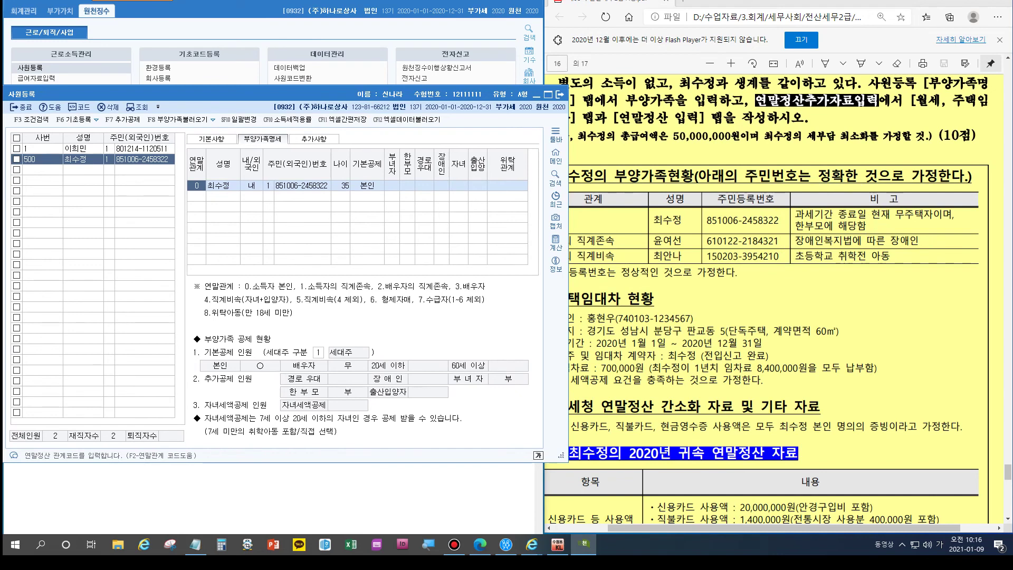
Step: Set 한부모 to 1 (여) on the taxpayer's own 본인 row
left_click(407, 186)
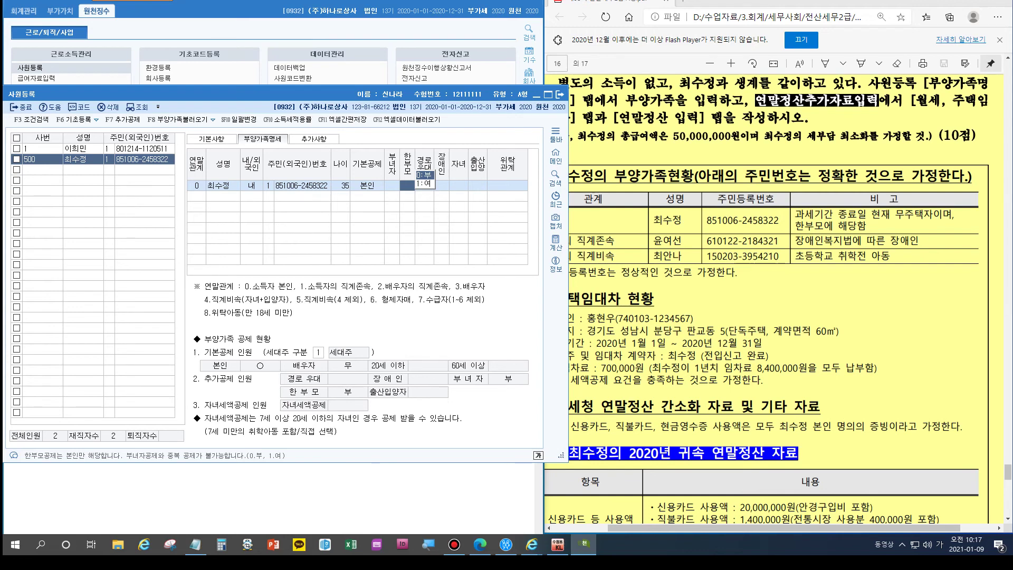
left_click_drag(341, 94, 315, 93)
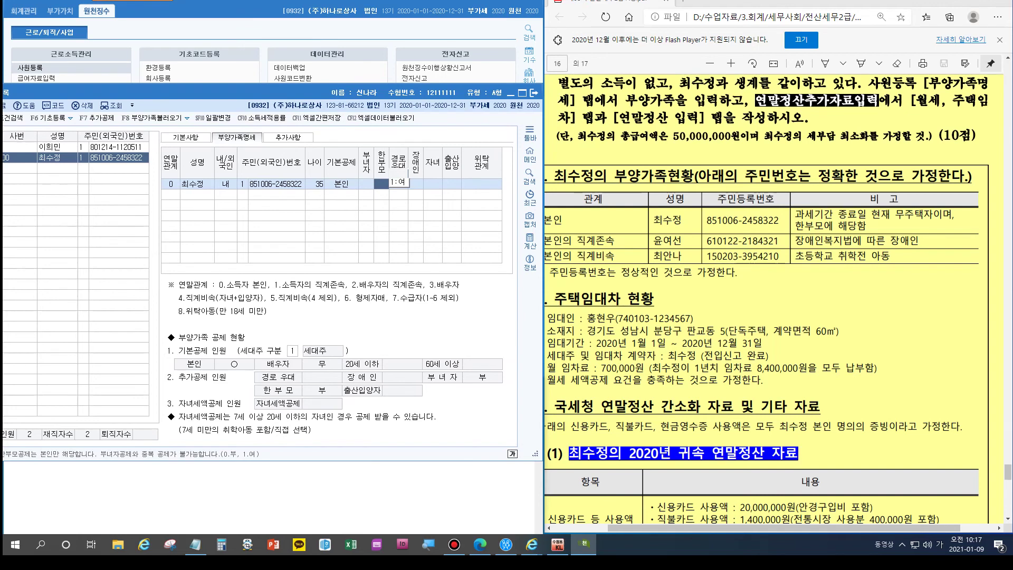
type("1")
key("Return")
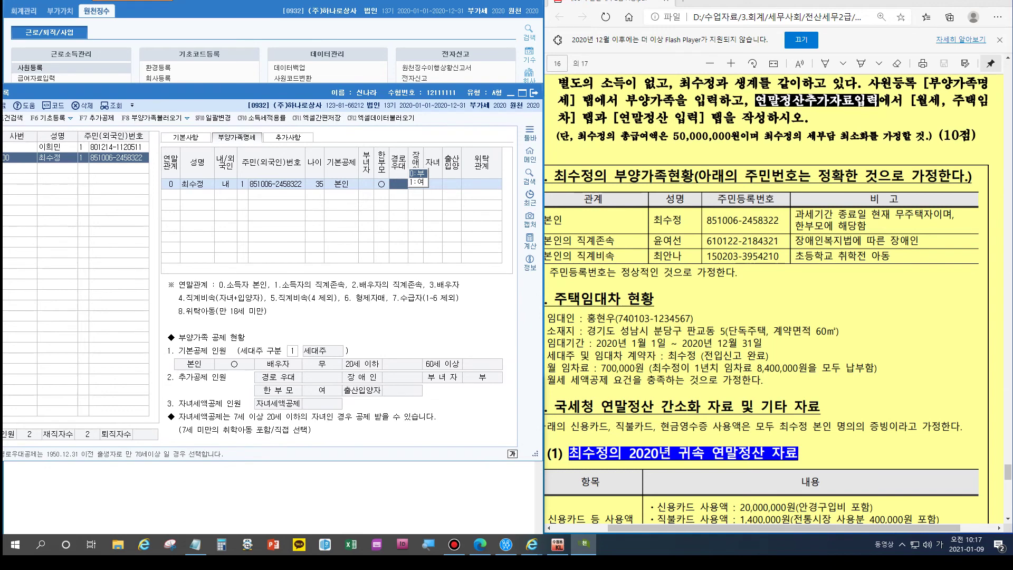
left_click(170, 195)
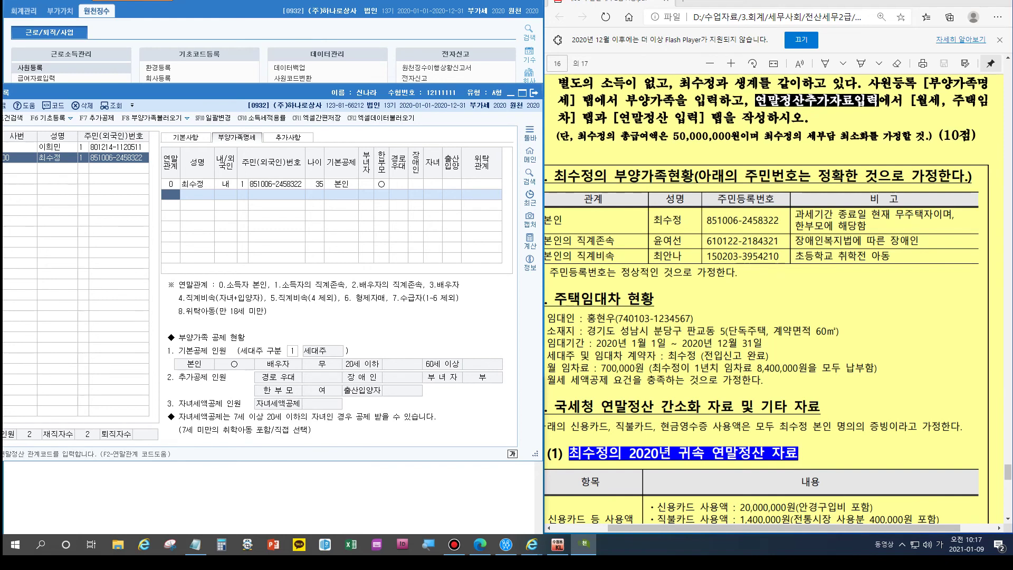
Step: Add the parent as relationship 1 with name and resident number, basic deduction 5:장애인
key("ctrl")
type("1")
key("Return")
key("Return")
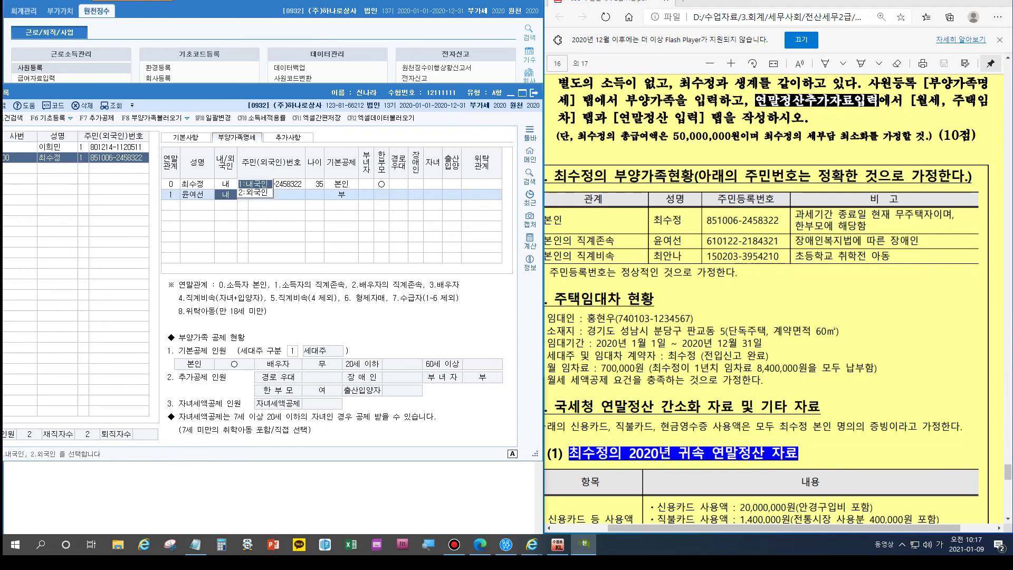
key("Return")
type("1")
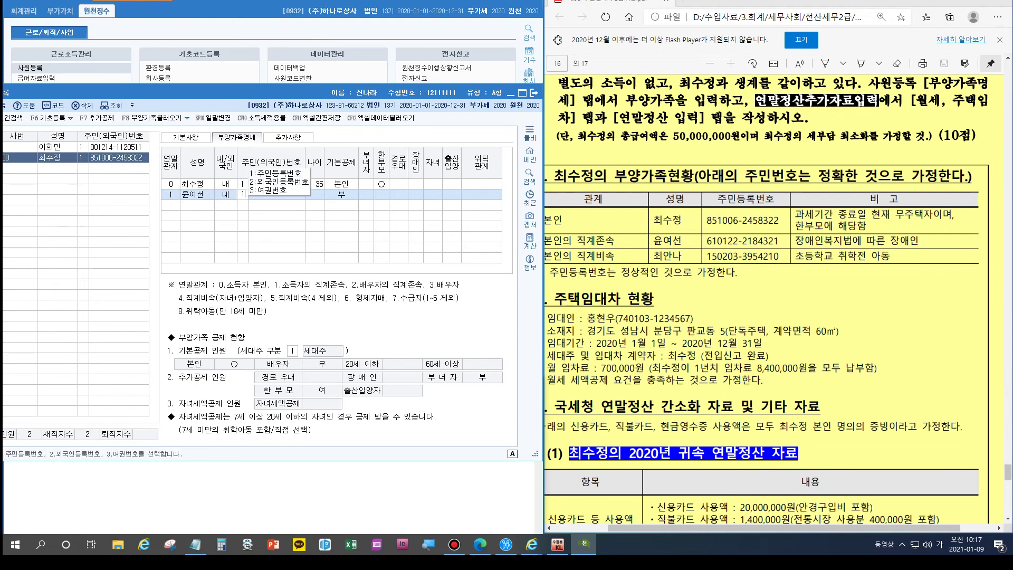
key("Return")
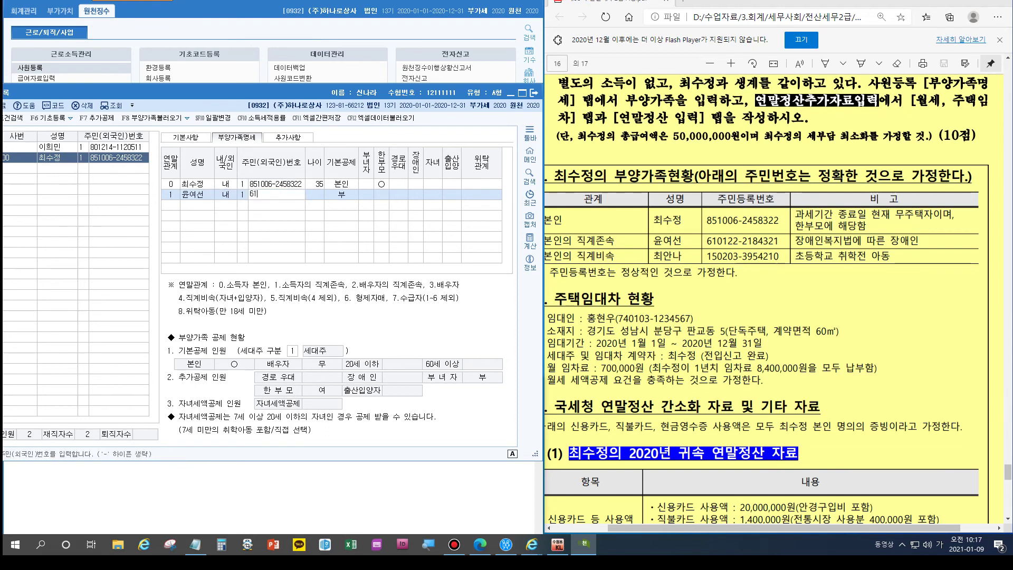
key("Return")
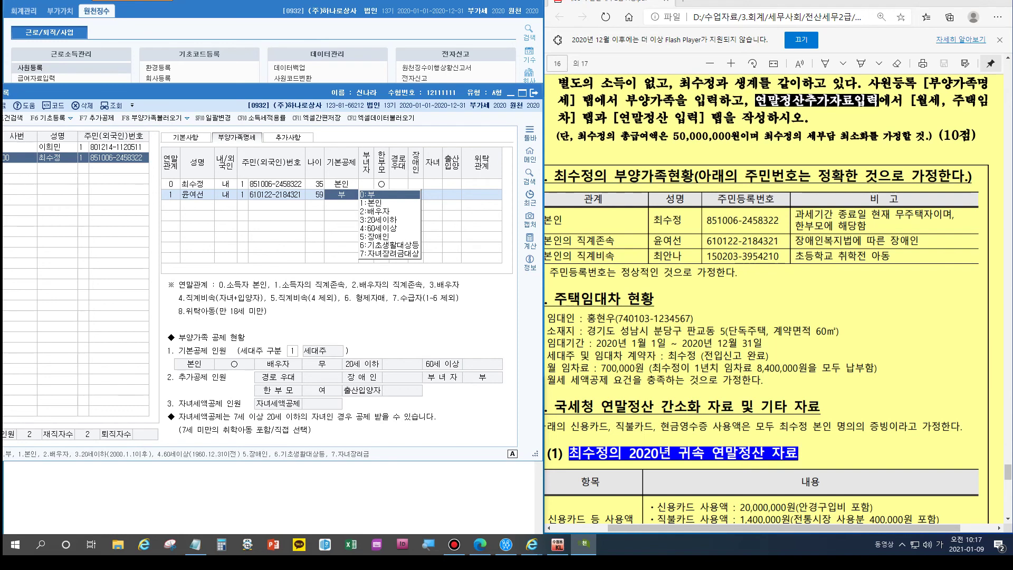
key("5")
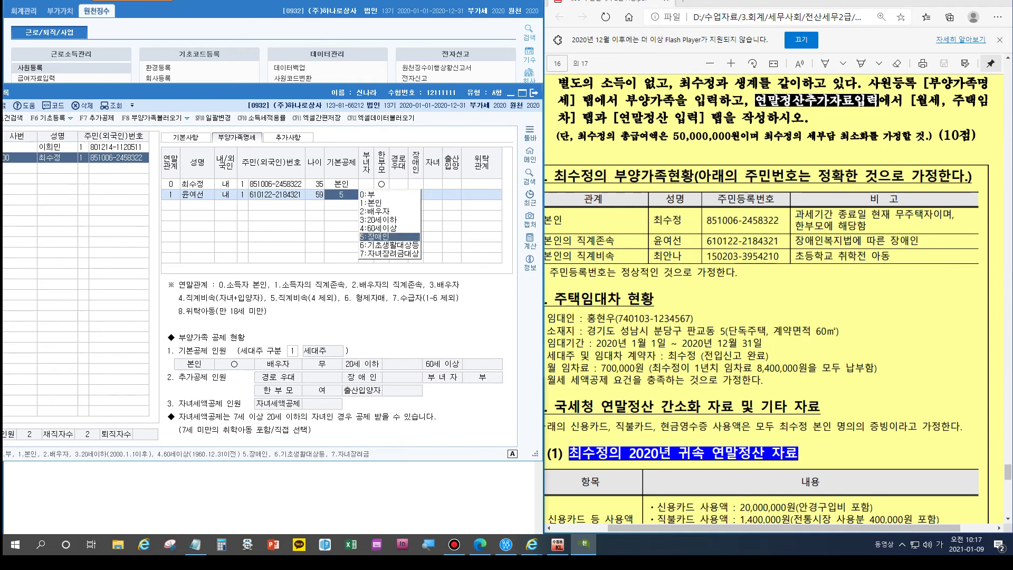
key("Return")
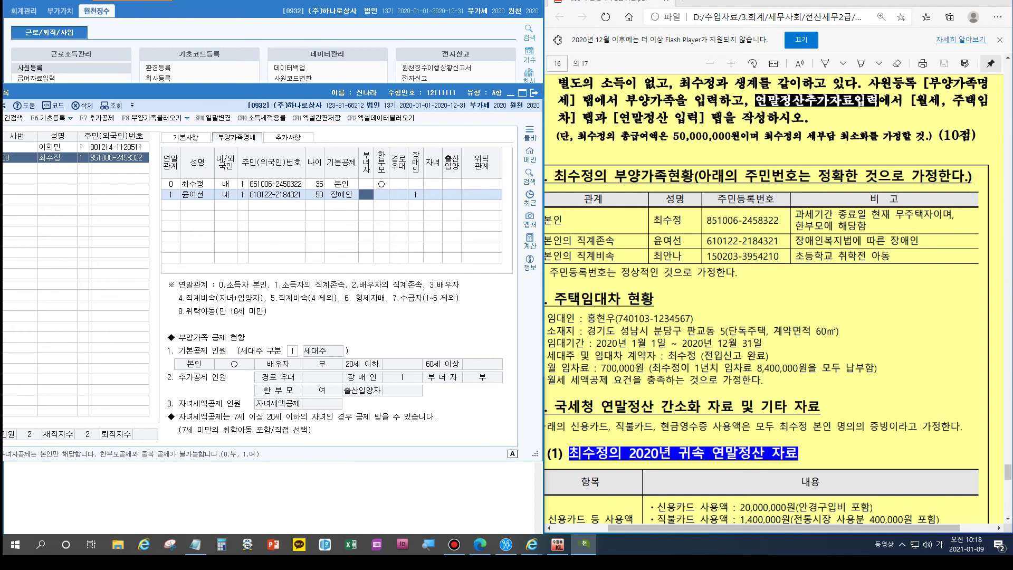
Step: Add the 5-year-old child as relationship 4 with name and resident number, deduction 20세이하
left_click(171, 205)
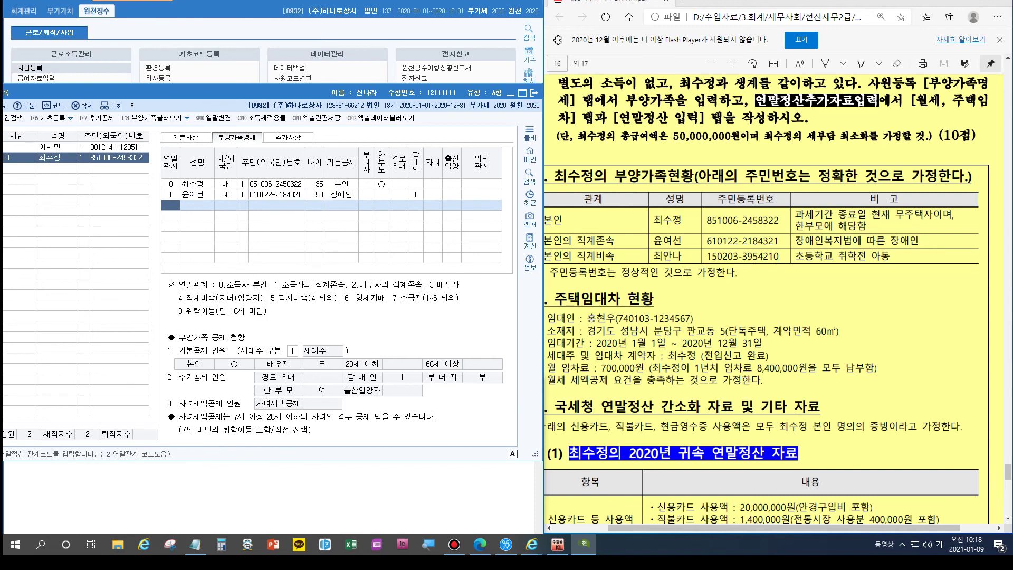
type("4")
key("Return")
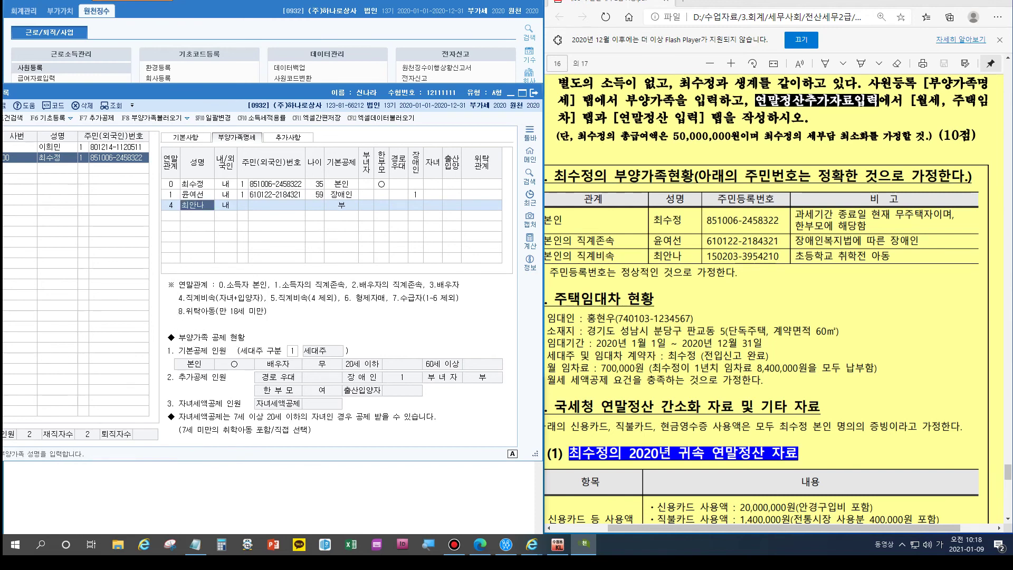
key("Return")
key("Return")
type("1")
key("Return")
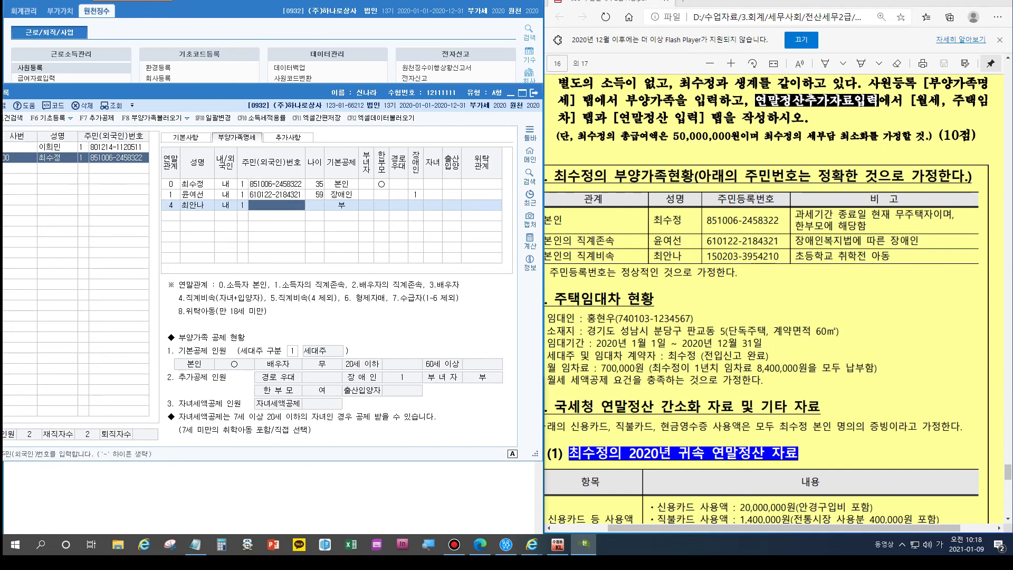
key("Return")
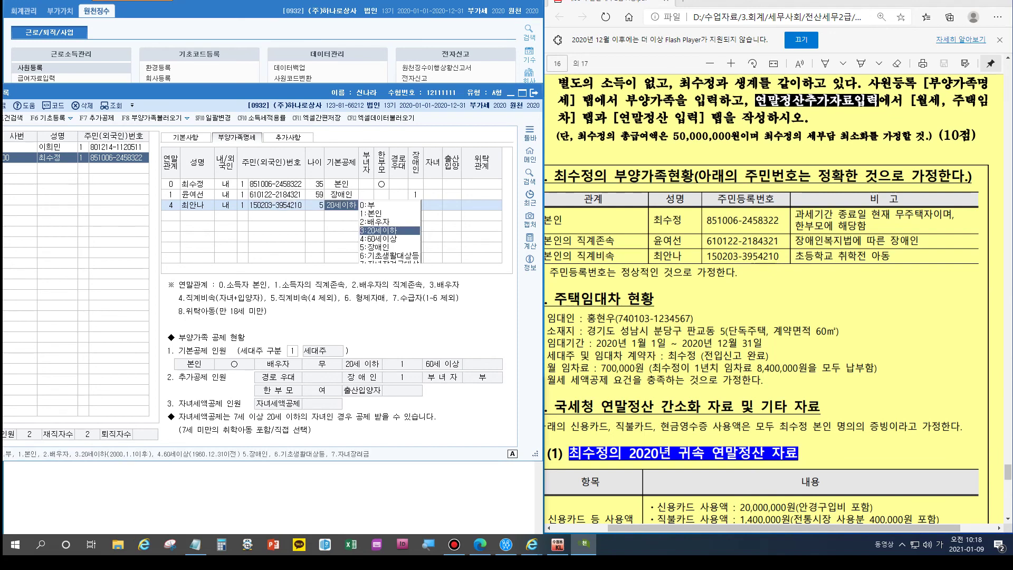
key("Return")
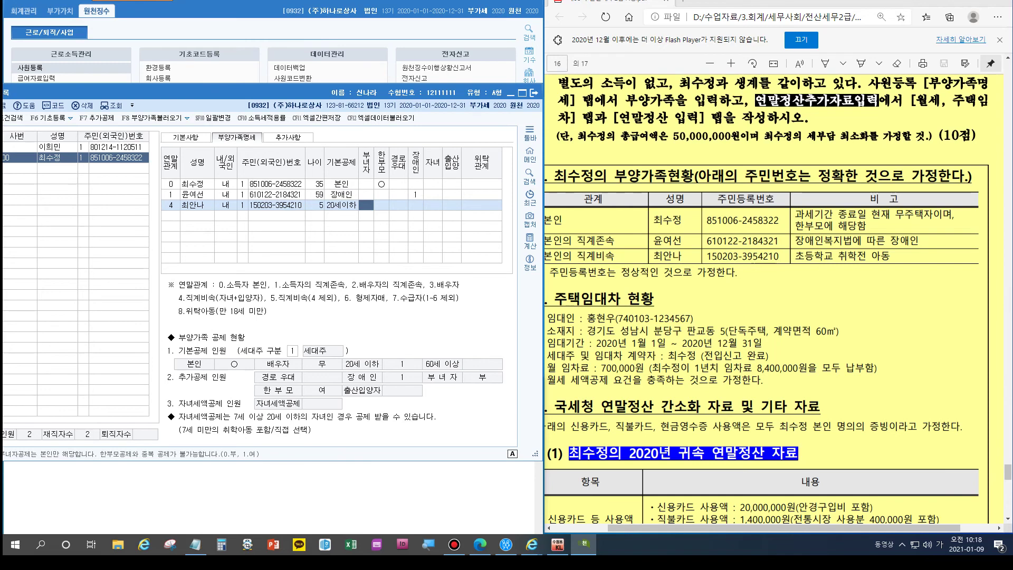
key("Down")
Step: Review the additional information tab, then close the employee registration screen
left_click(289, 136)
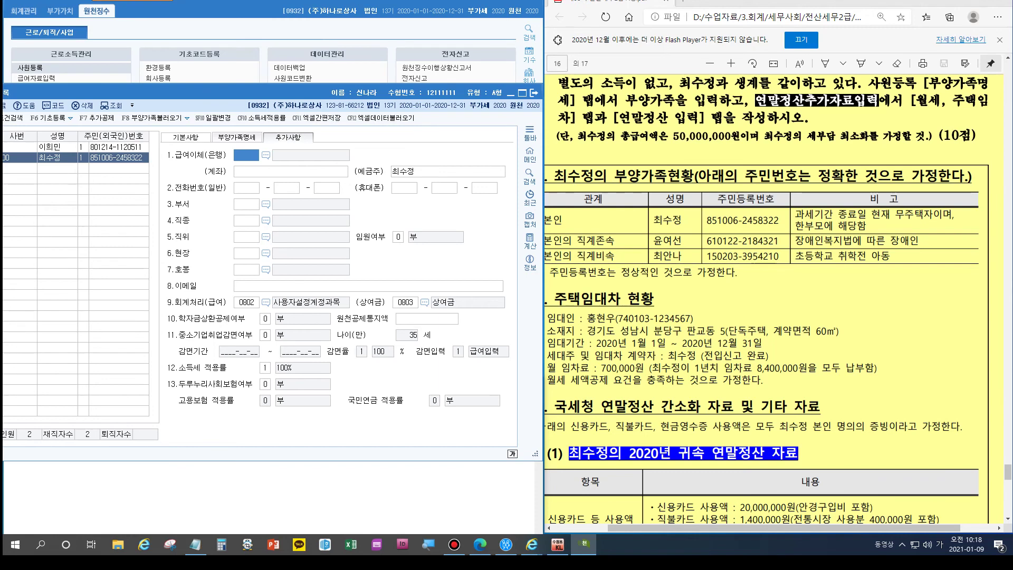
left_click(237, 137)
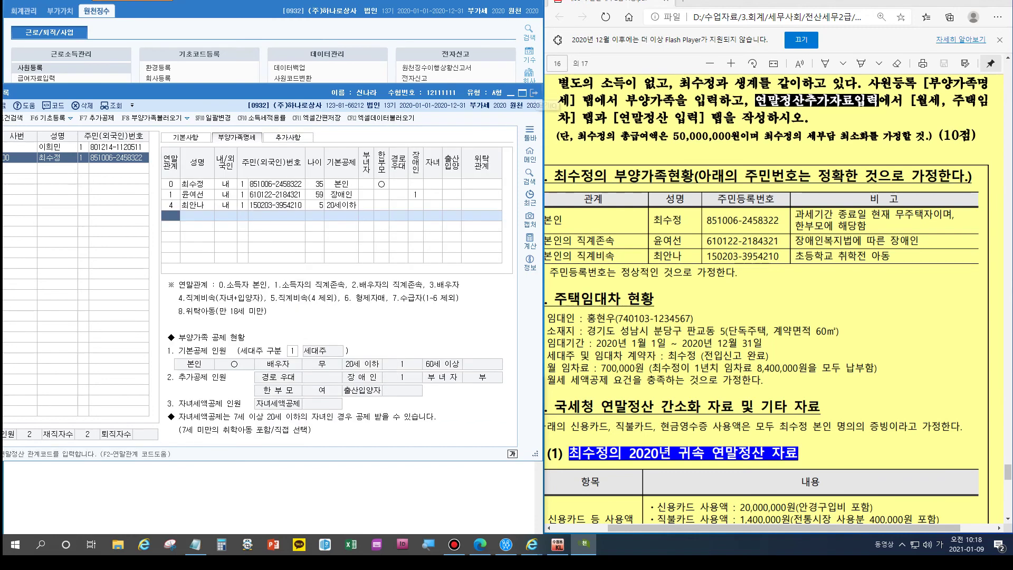
left_click(533, 93)
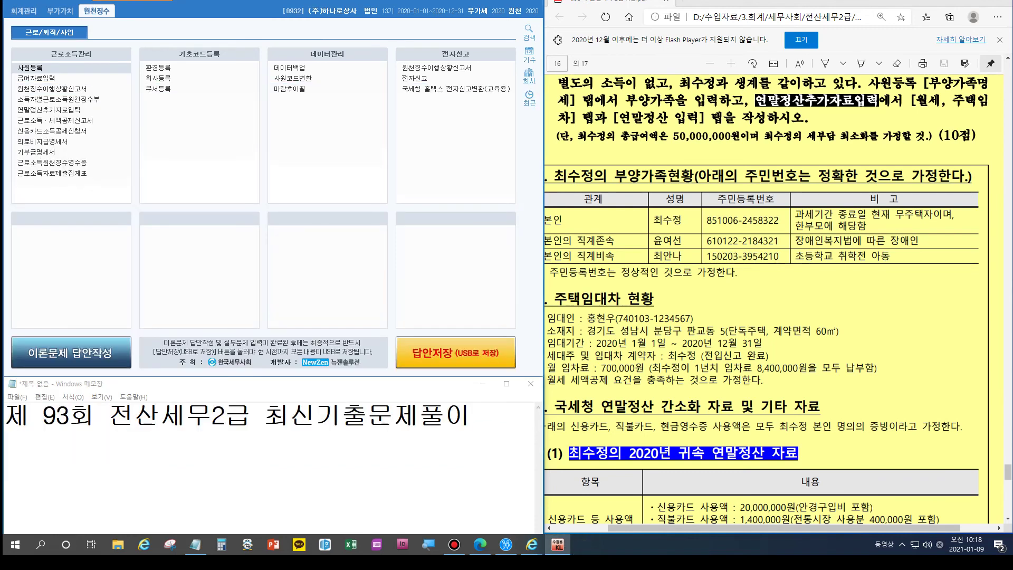
Step: Open 연말정산추가자료입력 for employee 500 on the 월세,주택임차 tab
scroll(776, 295, "left", 2)
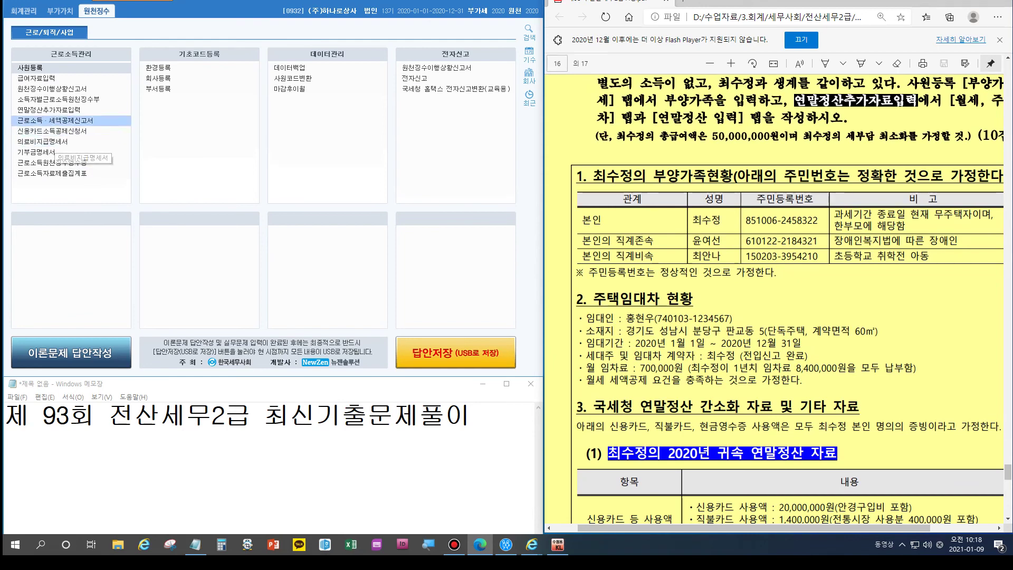
left_click(55, 111)
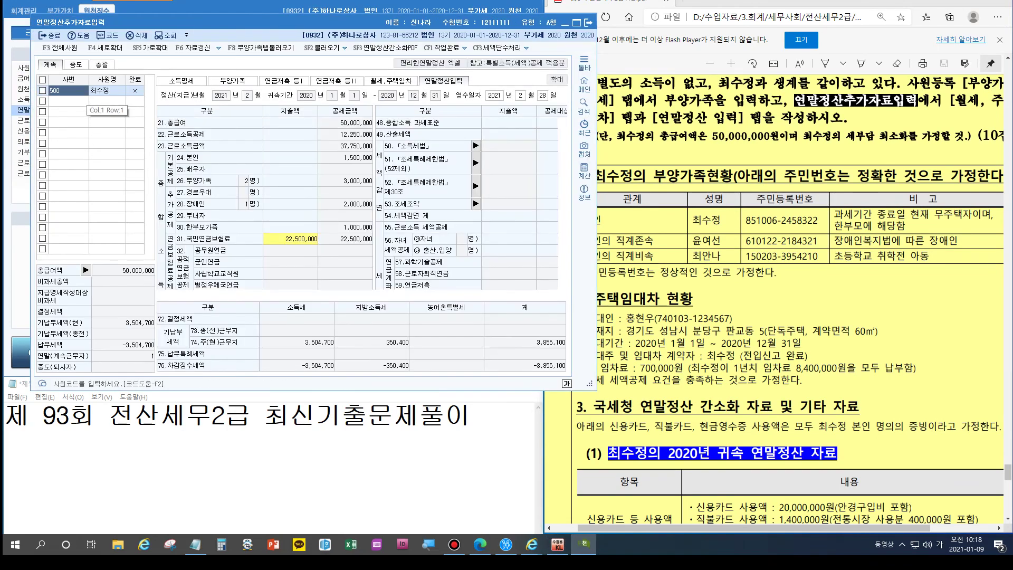
left_click(391, 81)
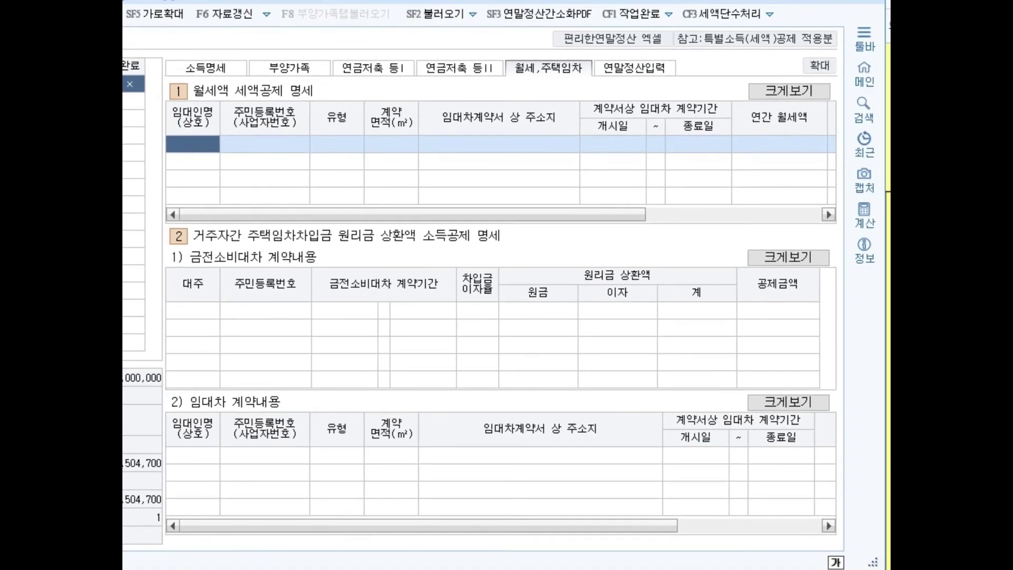
Step: Enter the landlord's name and resident registration number in the monthly-rent row
left_click(193, 144)
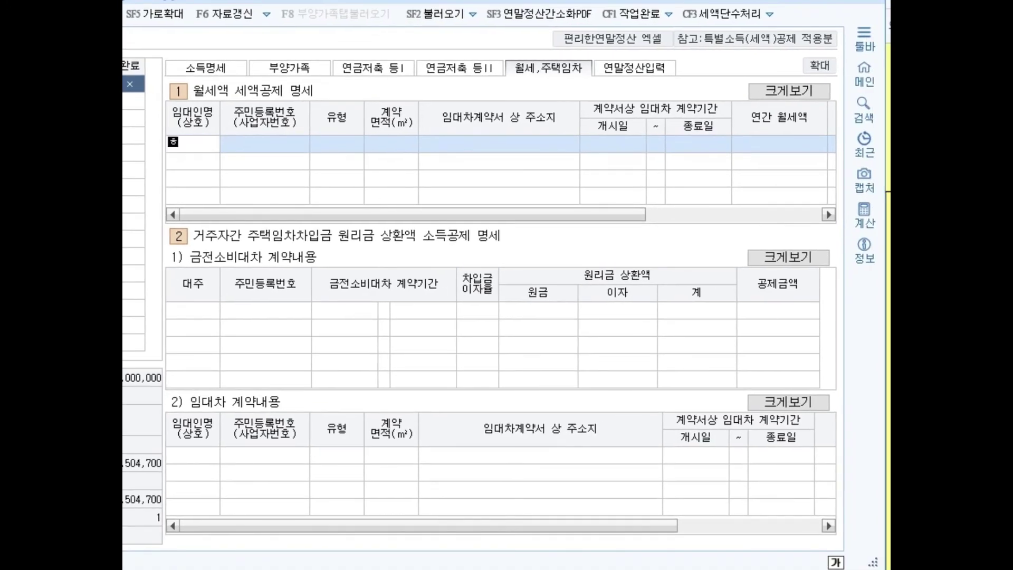
key("Return")
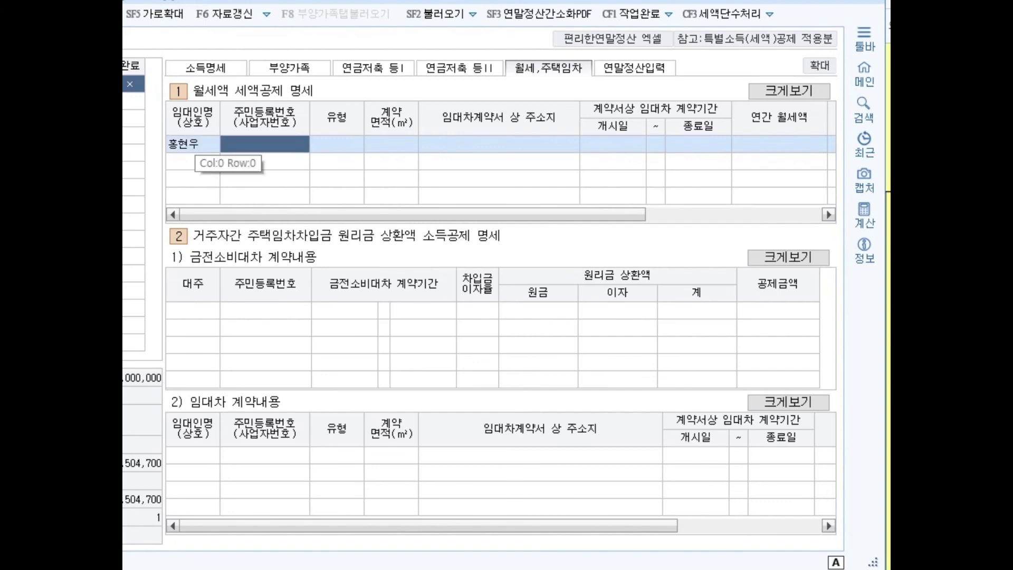
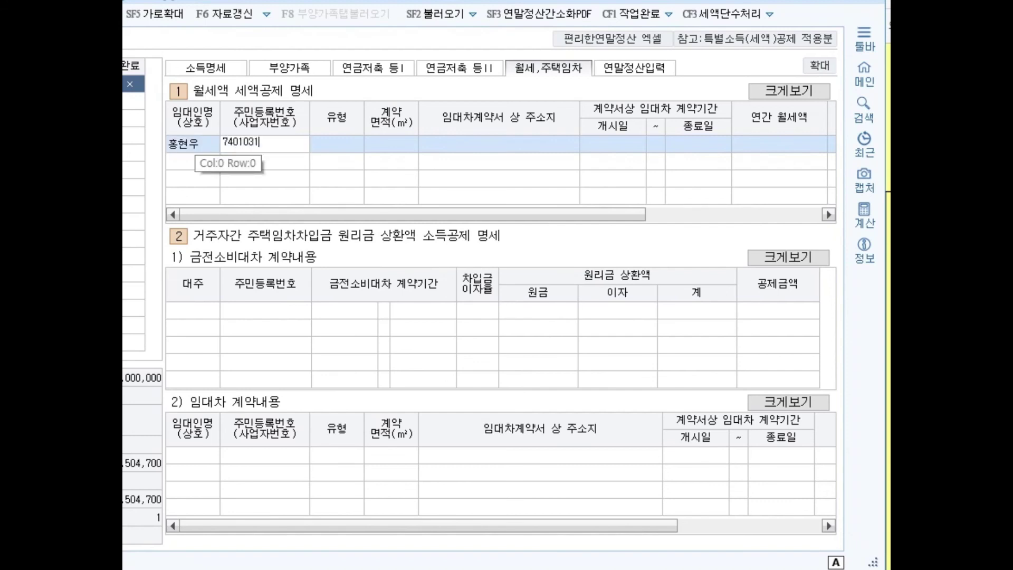
key("Return")
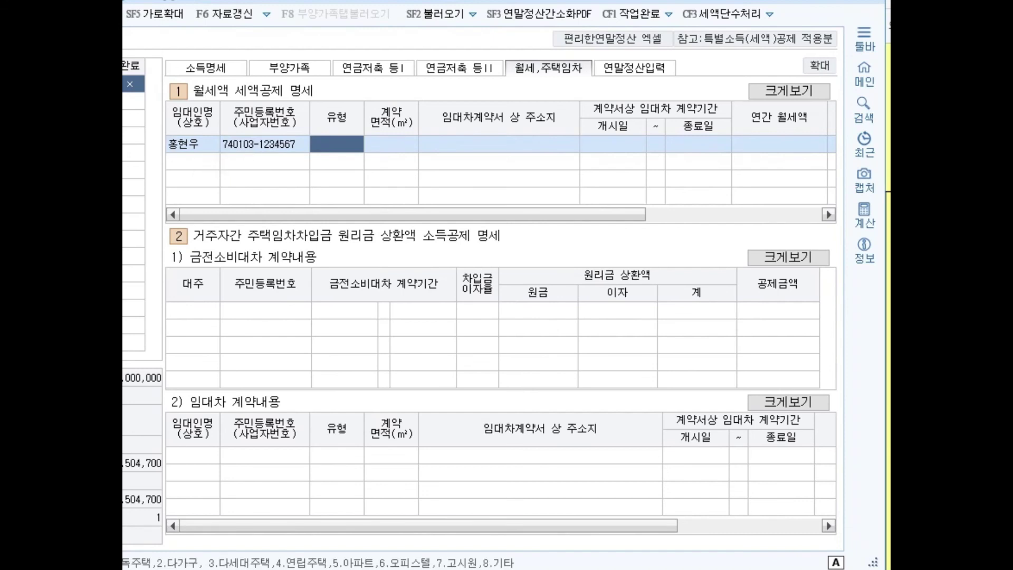
Step: Record a 단독주택 lease of 60 m² at the leased address, 2020-01-01 to 2020-12-31, rent 8,400,000
type("1")
key("Return")
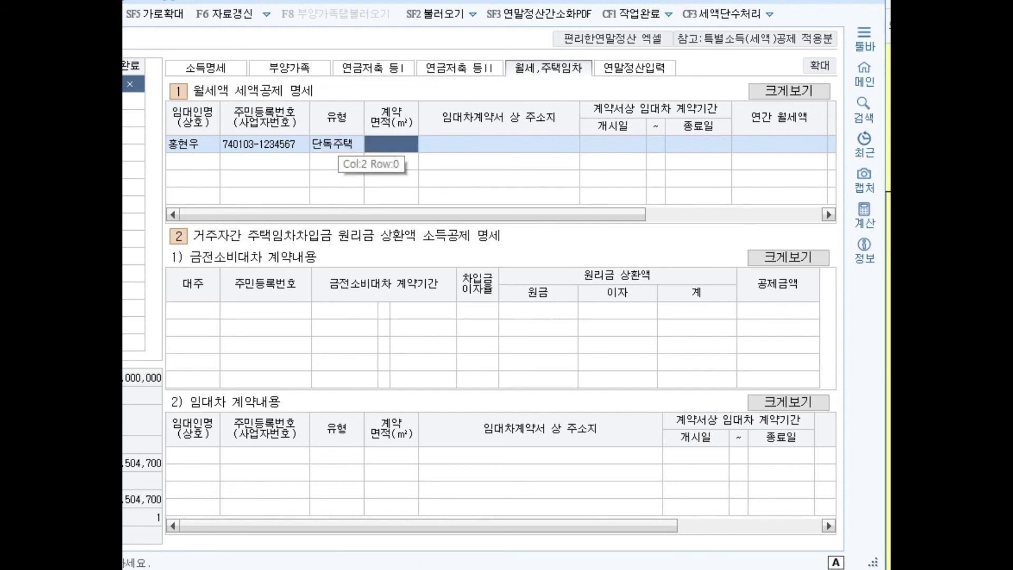
type("60")
key("Return")
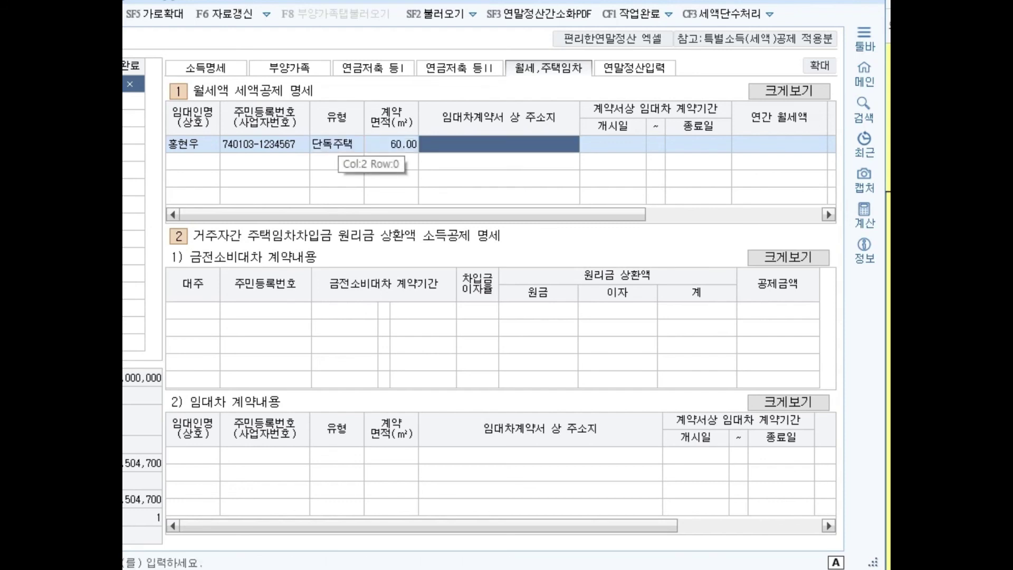
key("Return")
type("20200101")
key("Return")
type("20201231")
key("Return")
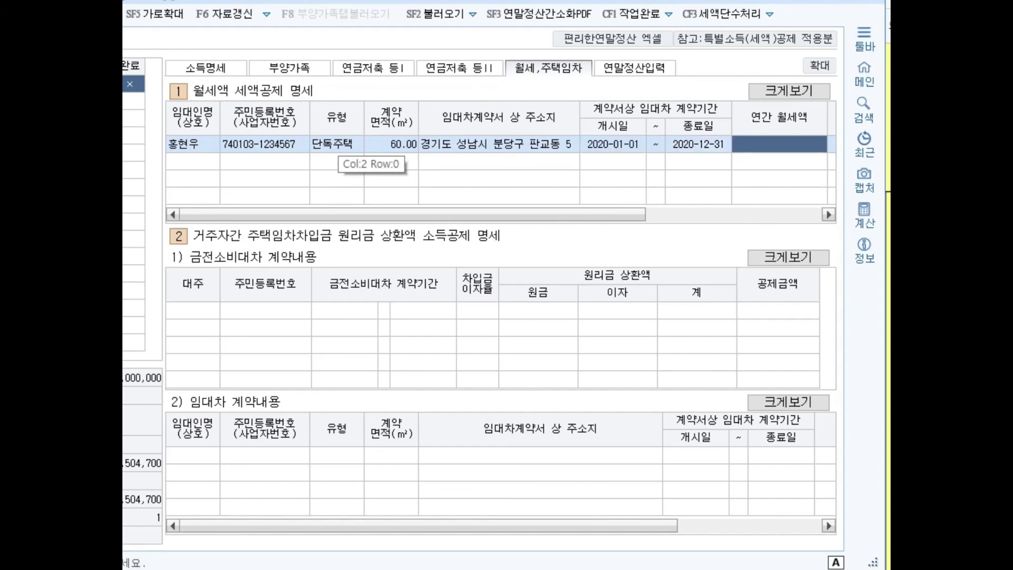
type("8400000")
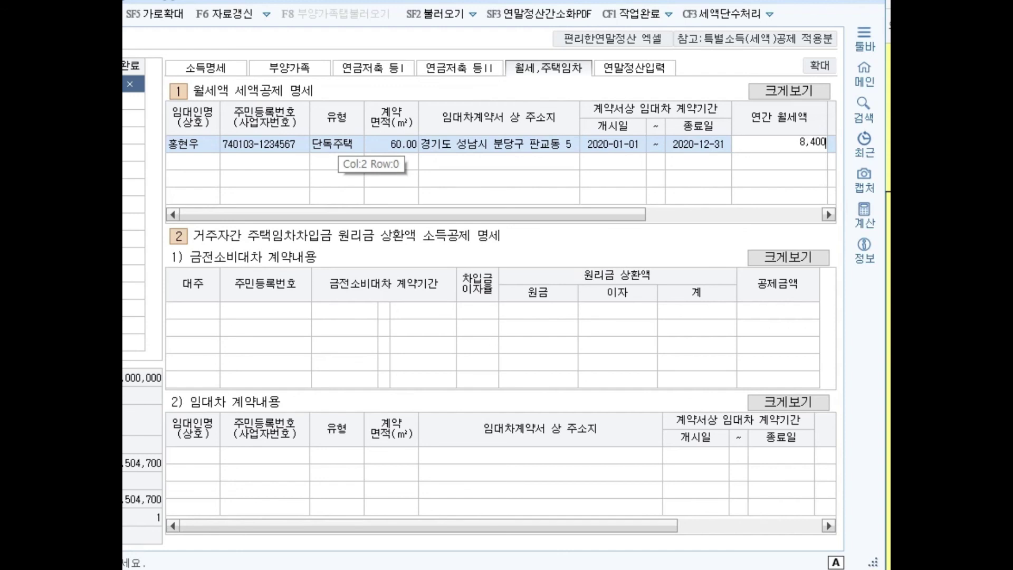
key("Return")
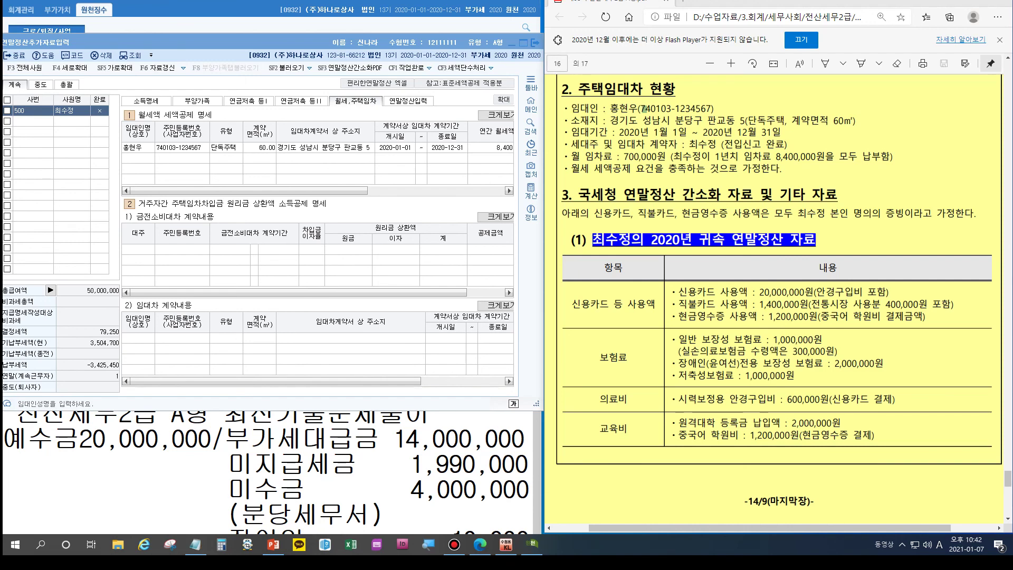
Step: Switch to the 연말정산입력 sheet, briefly annotating the split between deduction panes
left_click(408, 100)
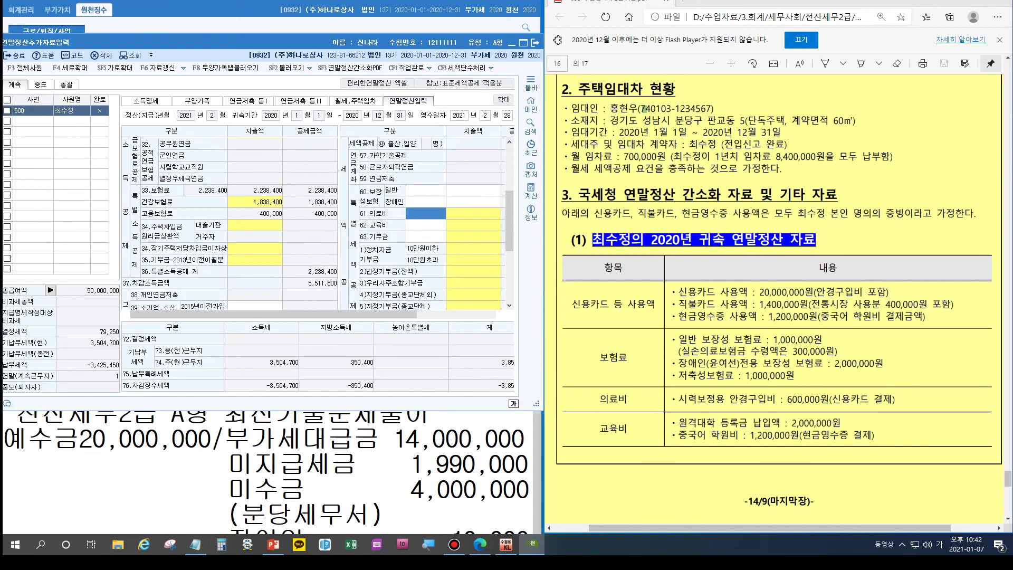
key("ctrl+alt+d")
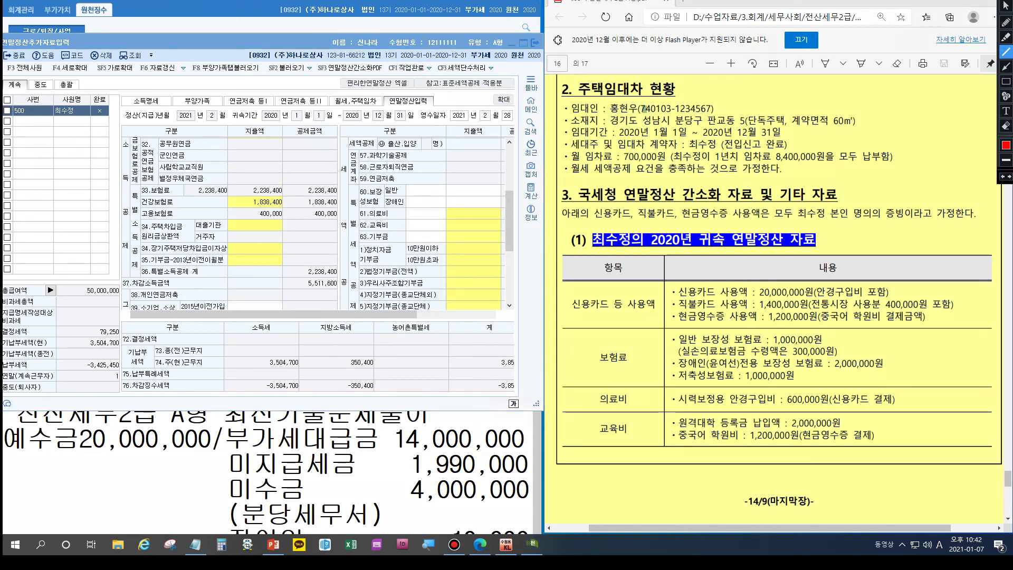
left_click_drag(337, 127, 337, 312)
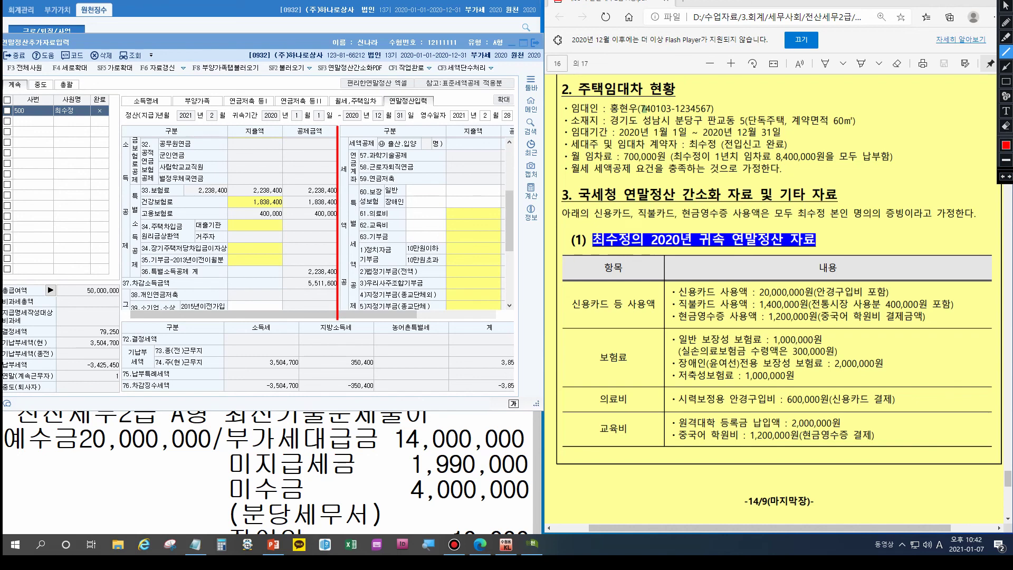
key("Escape")
scroll(317, 222, "down", 3)
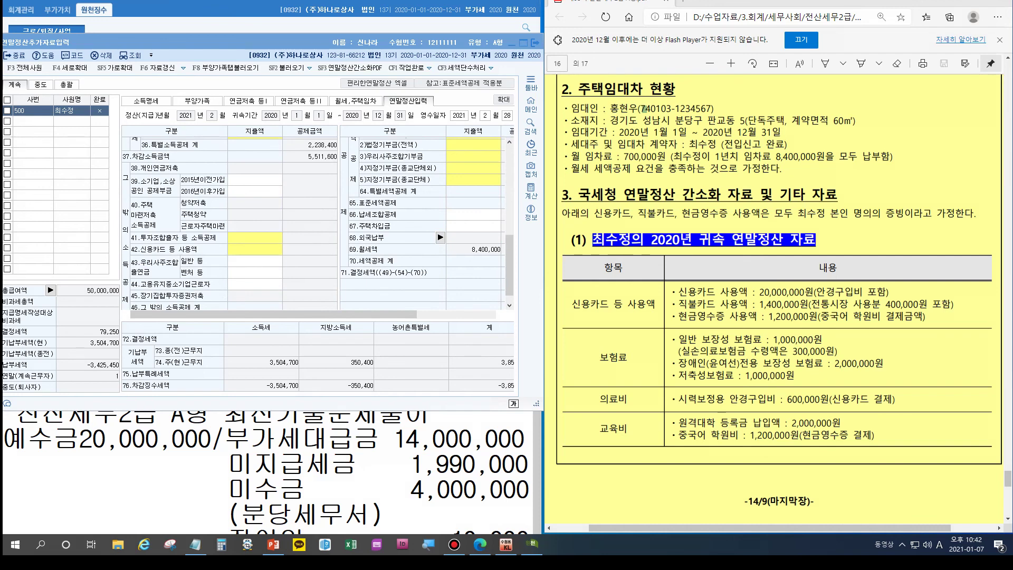
Step: Enter 42.신용카드 amounts: 20,000,000 credit, 1,000,000 debit, 1,200,000 cash receipts, 400,000 traditional market
left_click(255, 249)
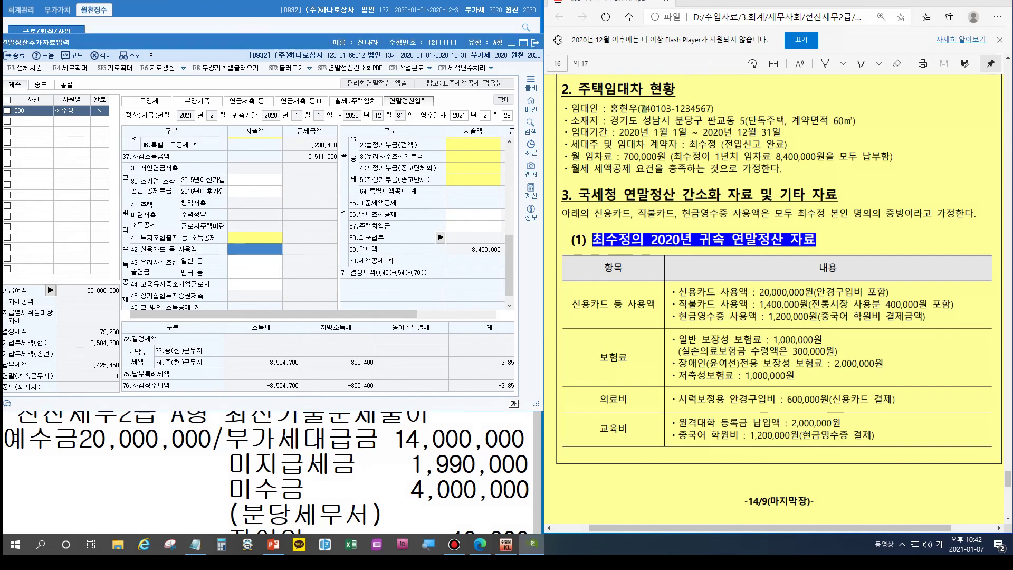
key("Return")
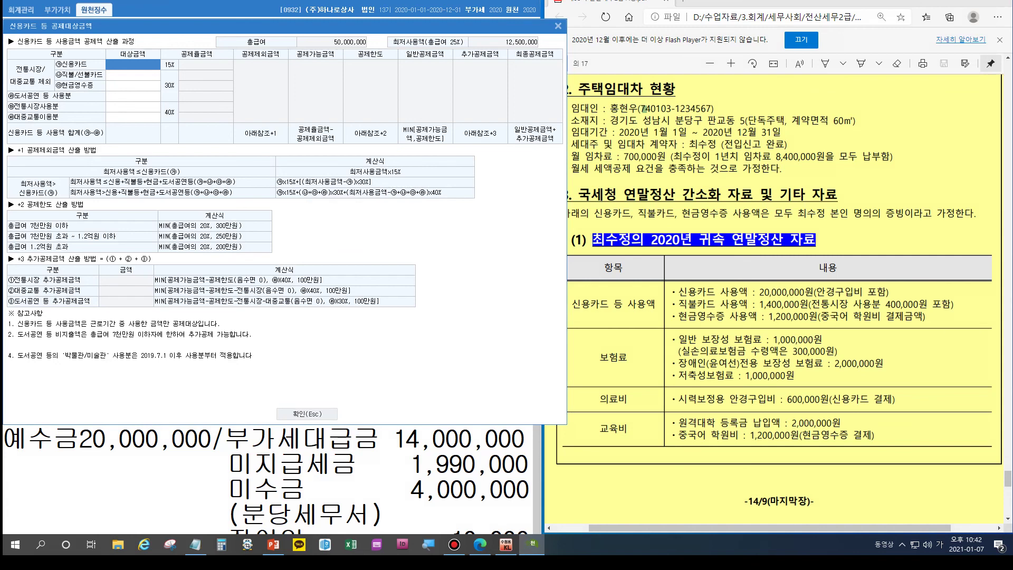
type("20000000")
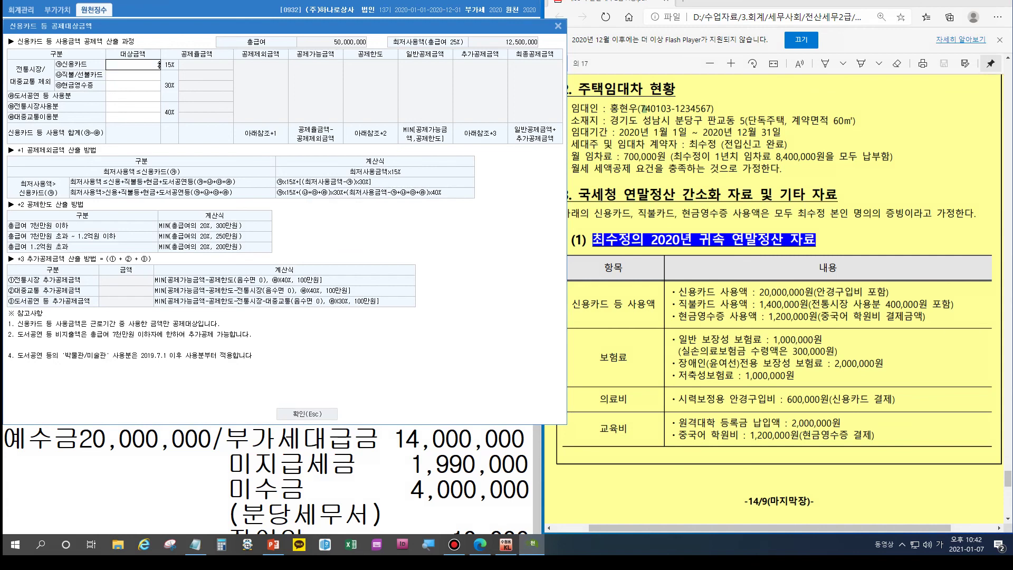
key("Return")
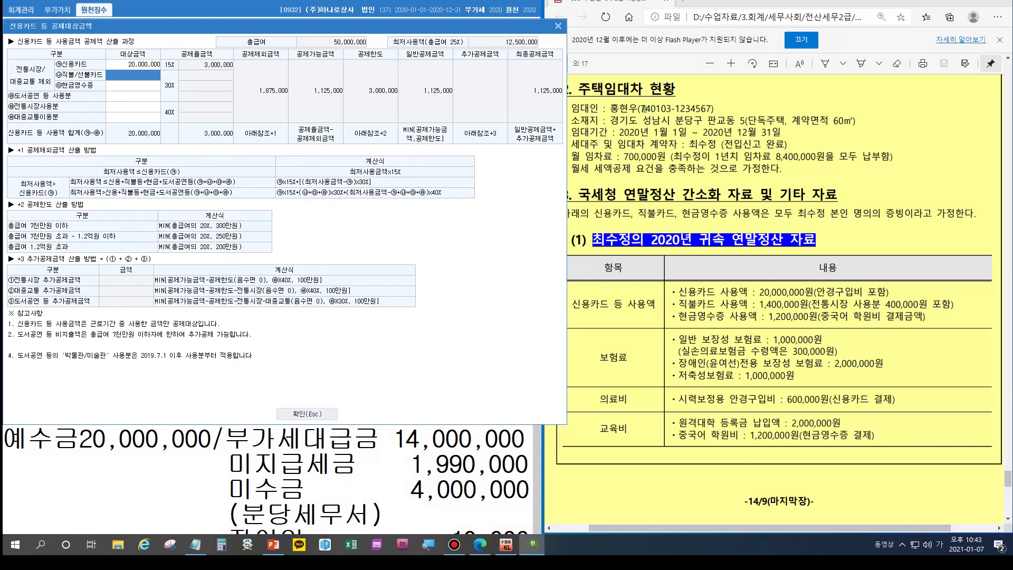
type("1000000")
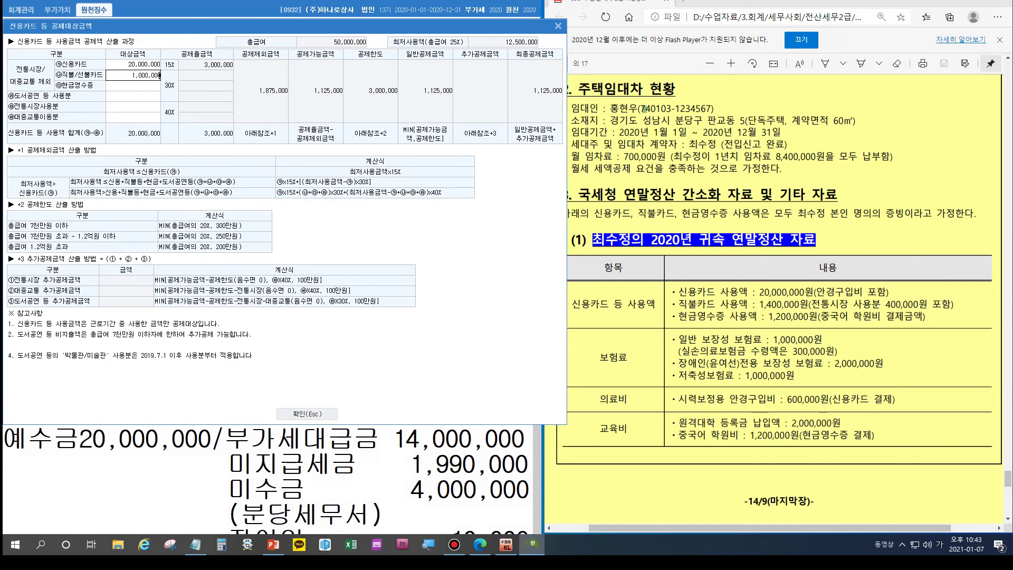
key("Return")
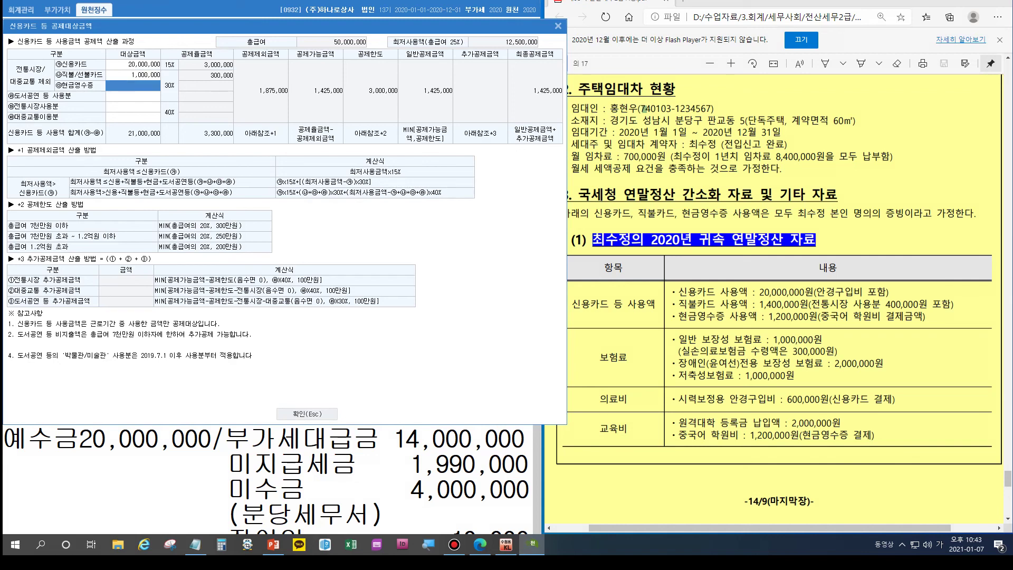
type("1200000")
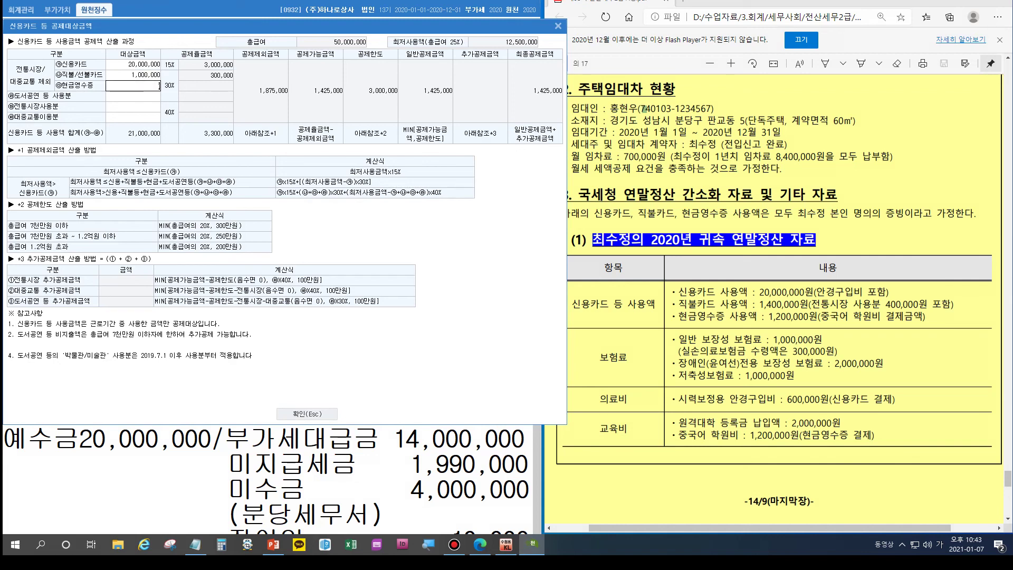
key("Return")
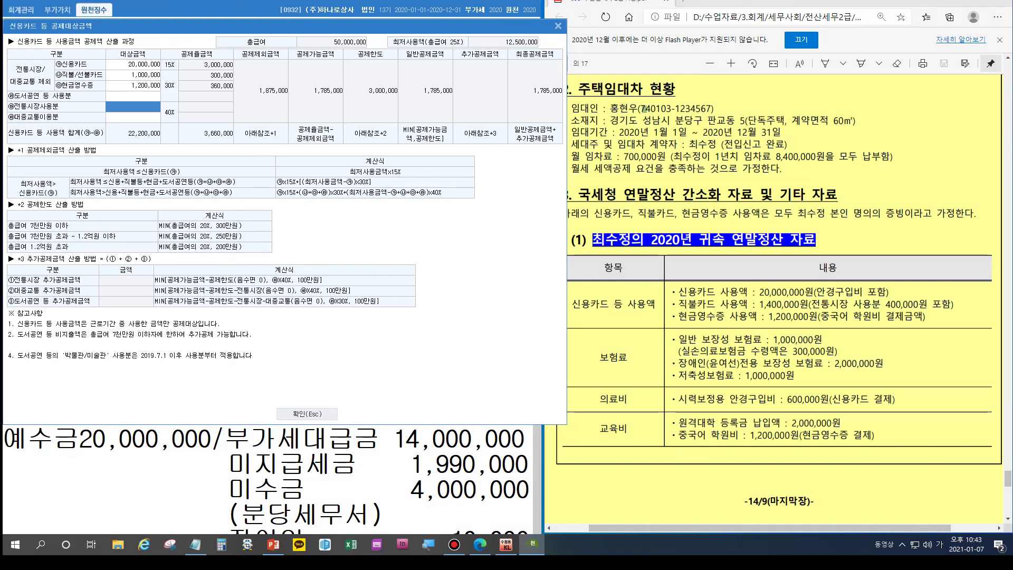
type("4000000")
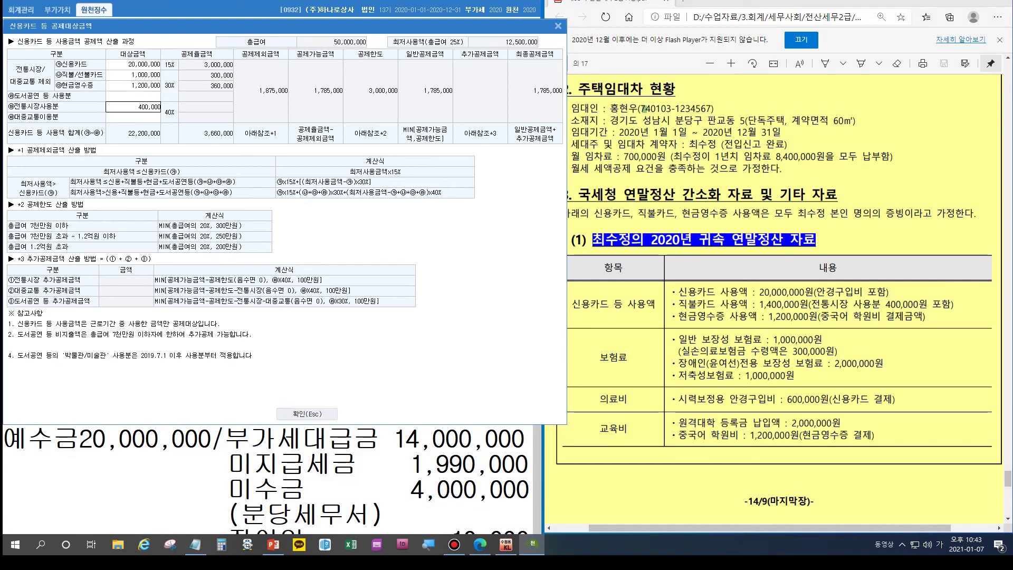
key("Return")
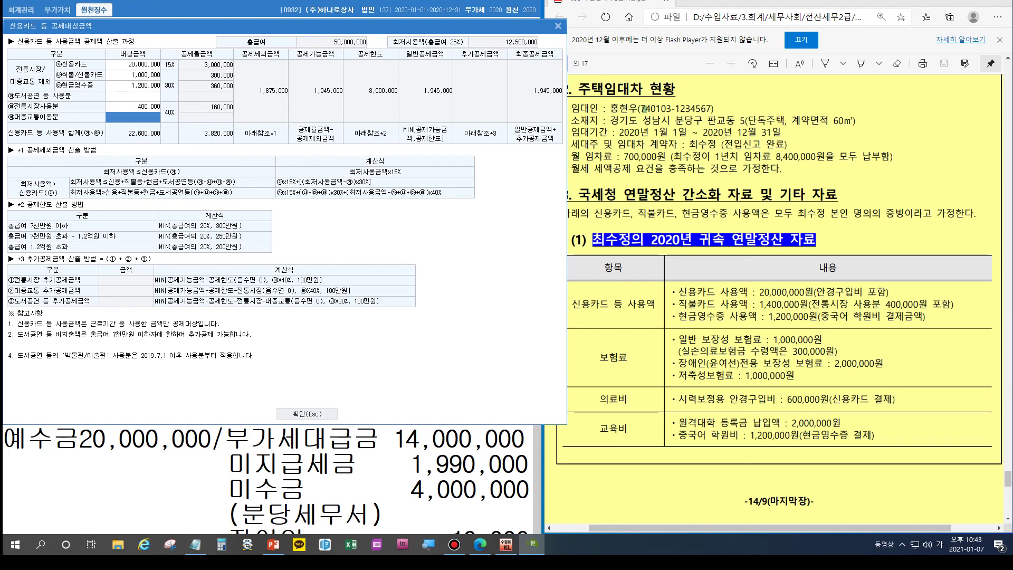
key("Escape")
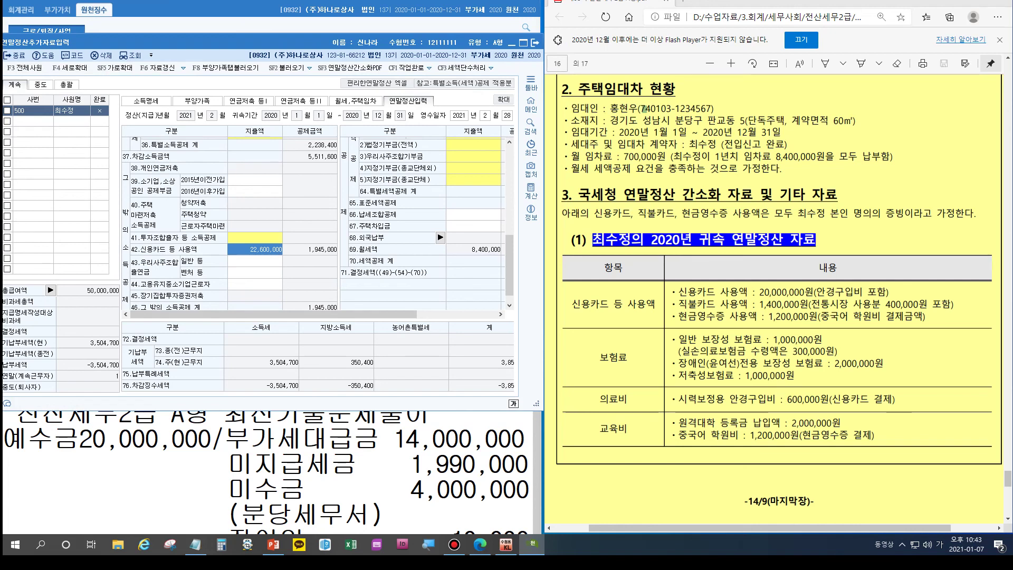
Step: Enter insurance premiums of 1,000,000 general and 2,000,000 disabled-person, then open 61.의료비
scroll(230, 222, "up", 2)
scroll(230, 221, "up", 2)
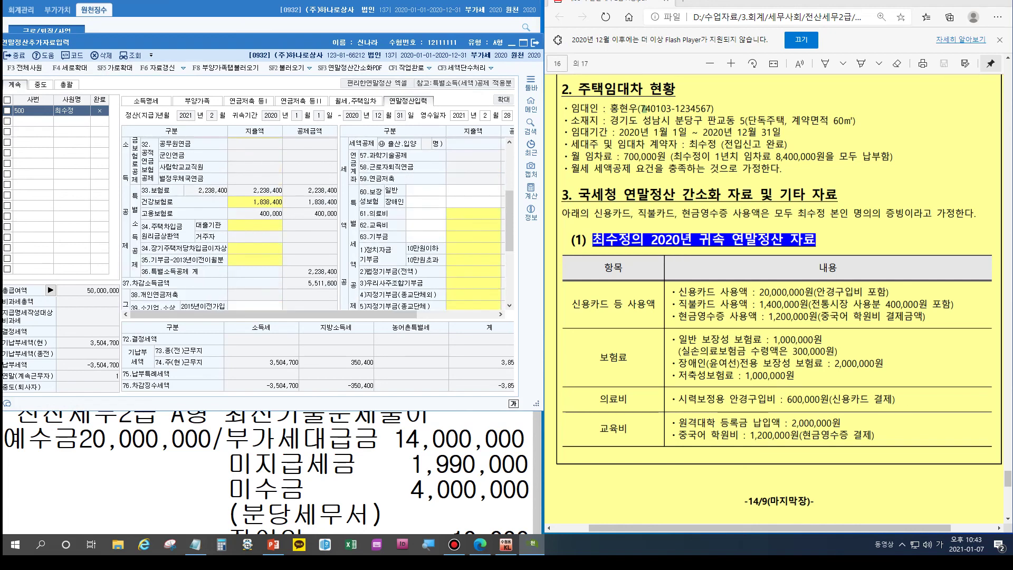
left_click(473, 190)
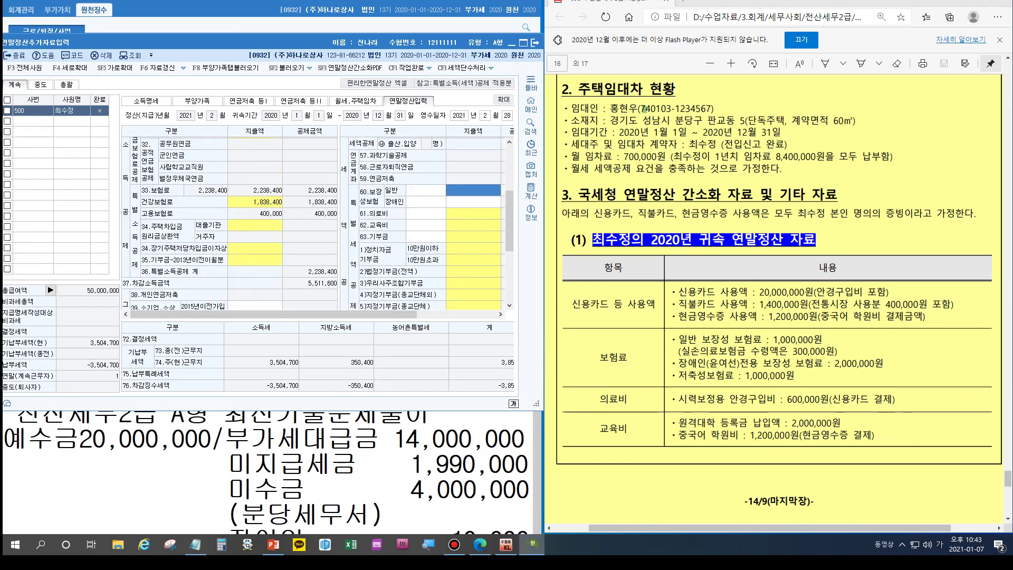
left_click(426, 190)
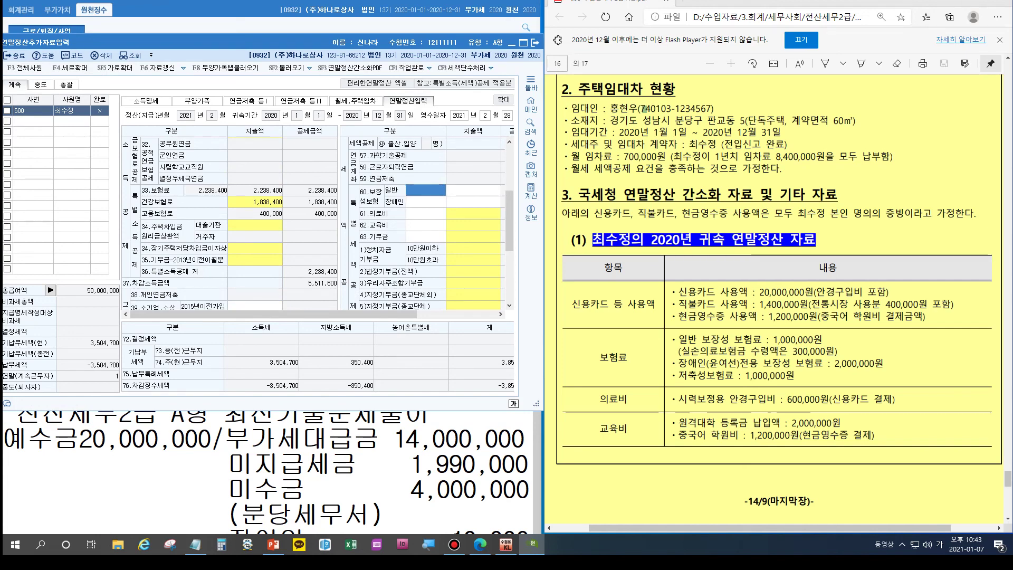
key("Return")
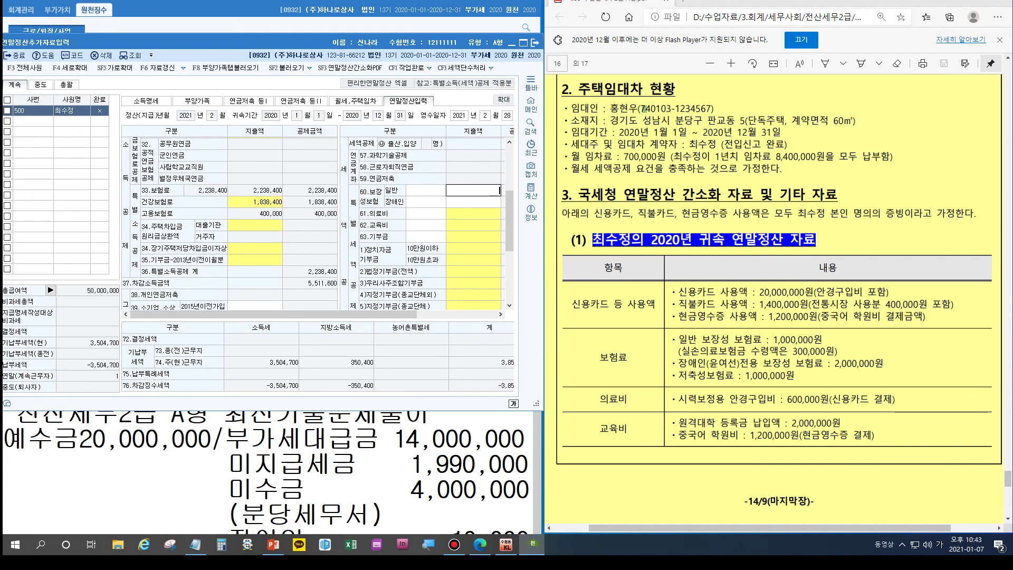
type("1000000")
key("Return")
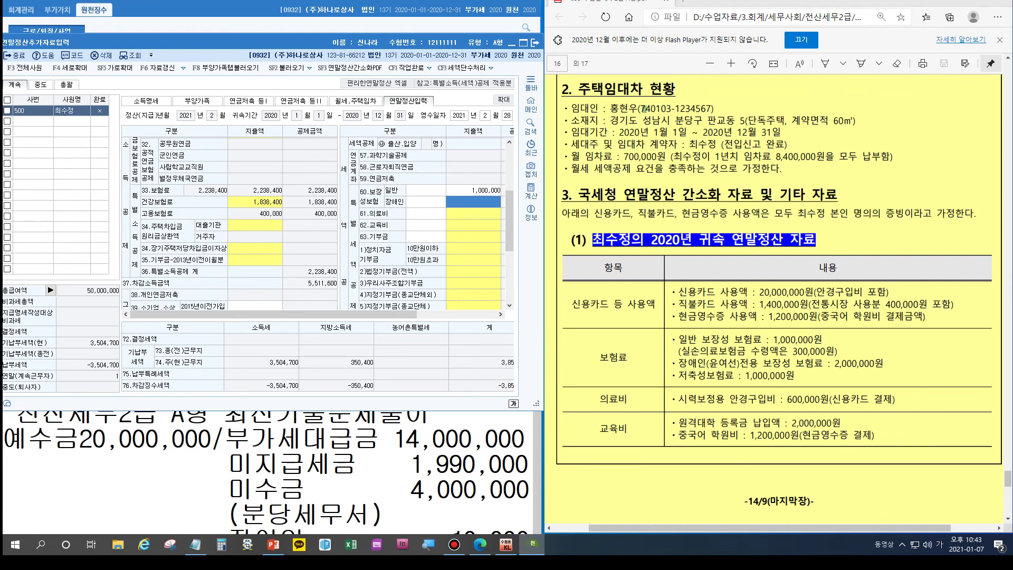
type("2000000")
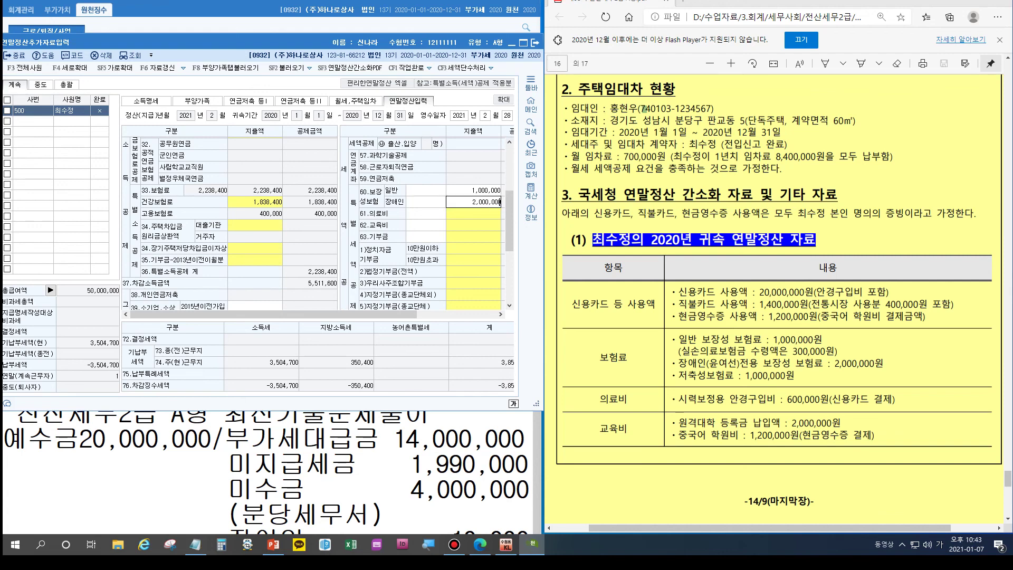
key("Return")
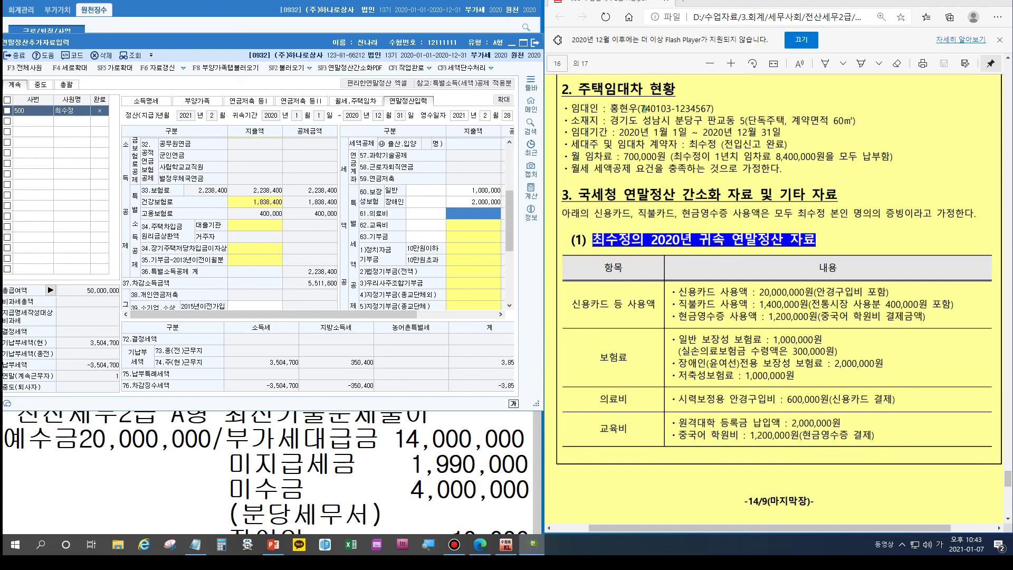
key("Return")
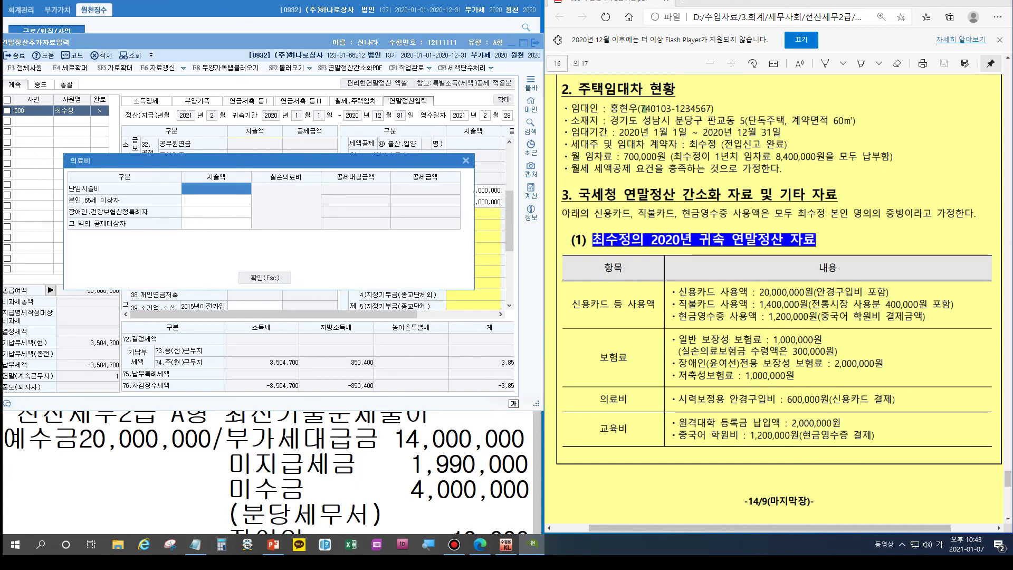
Step: Enter 300,000 as the self/65+ medical expense
left_click(216, 200)
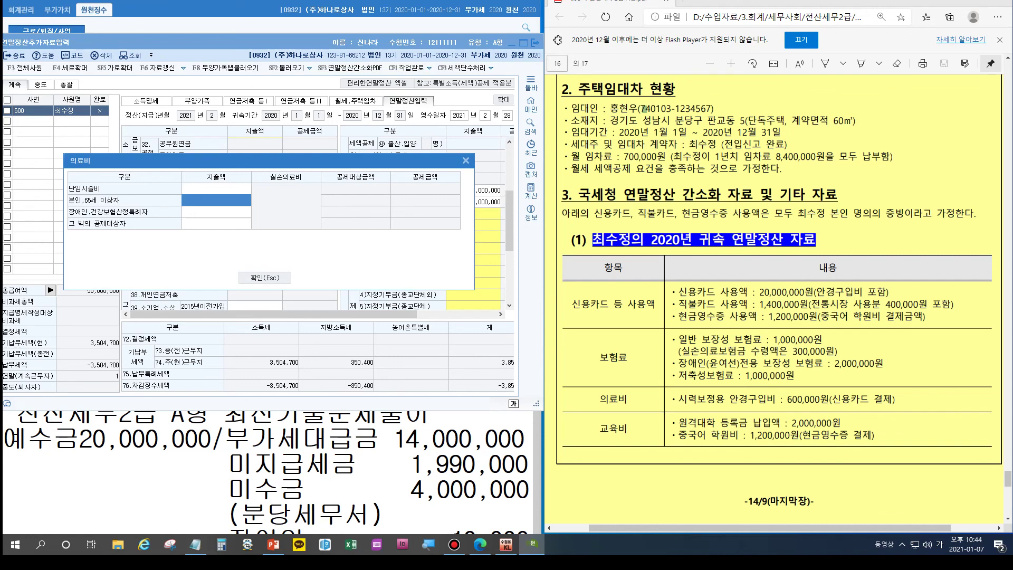
type("300000")
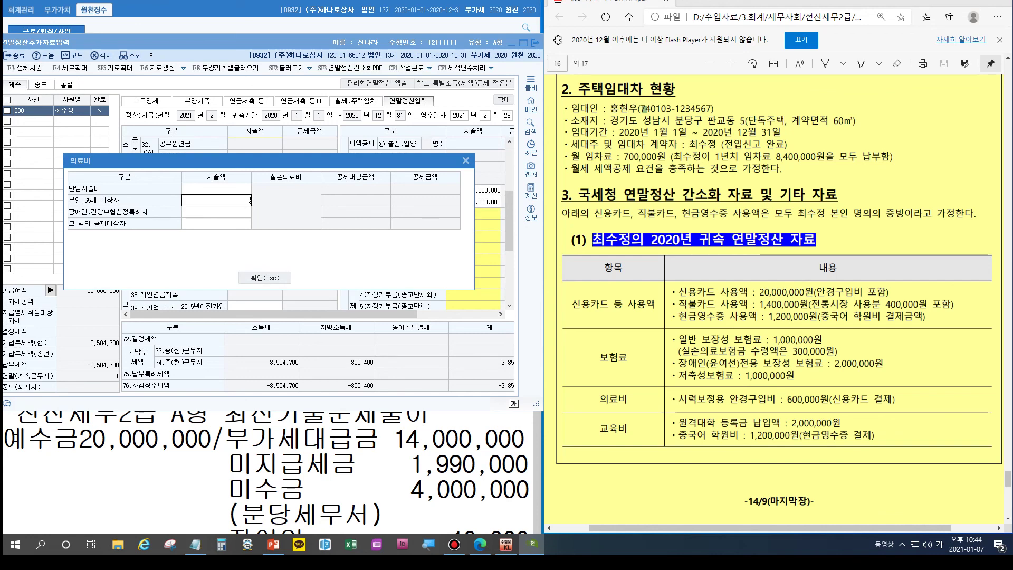
key("Return")
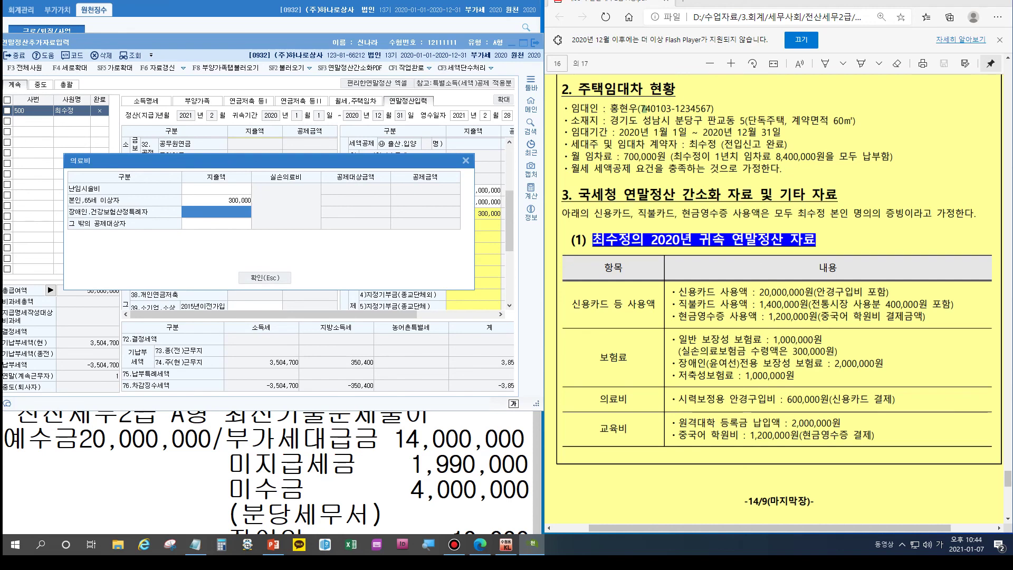
scroll(774, 301, "down", 7)
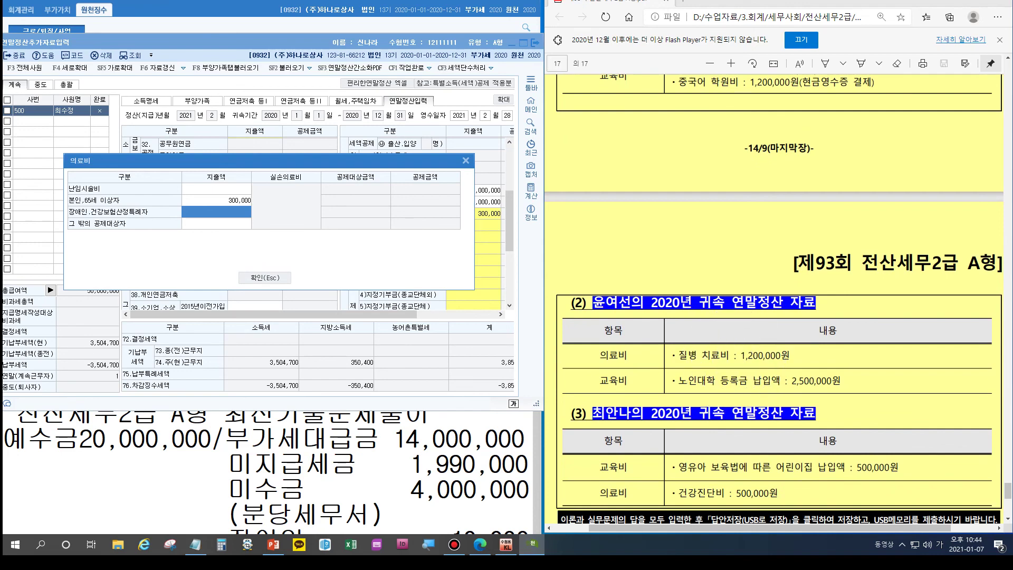
scroll(774, 301, "down", 1)
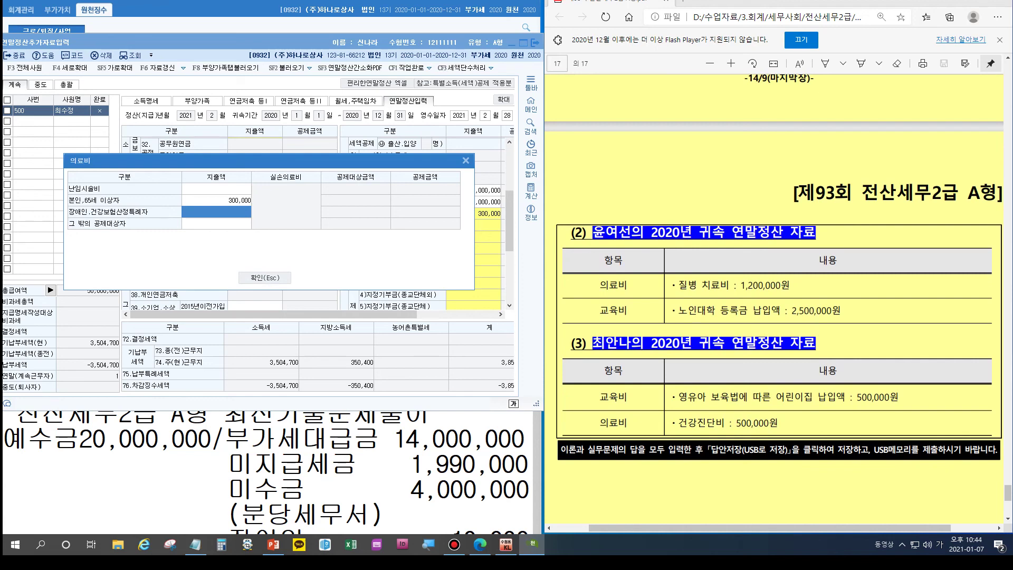
Step: Enter 1,200,000 disabled and 500,000 other-dependant medical expenses, correcting the disabled amount, and apply
type("12000000")
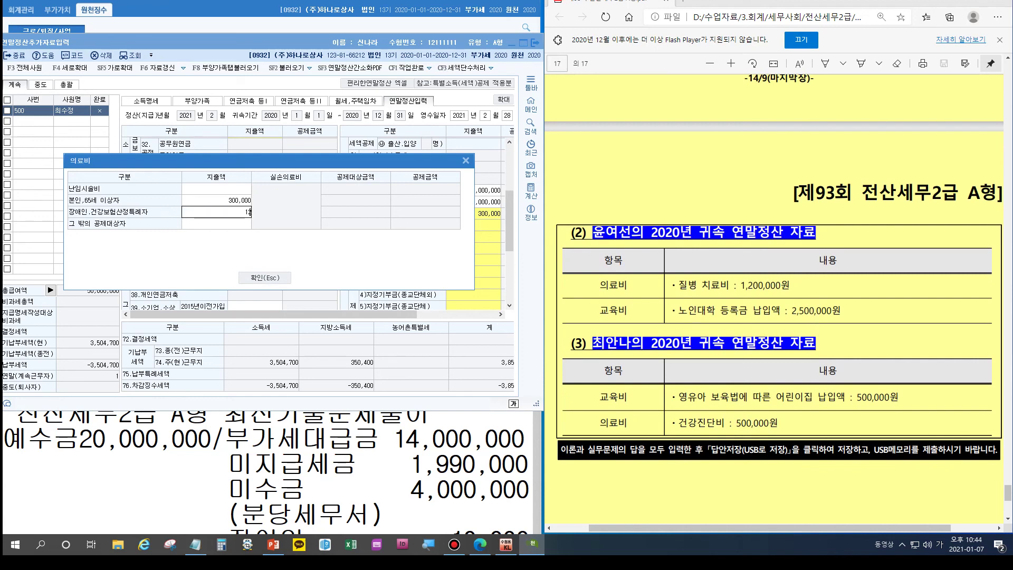
key("Return")
left_click(217, 212)
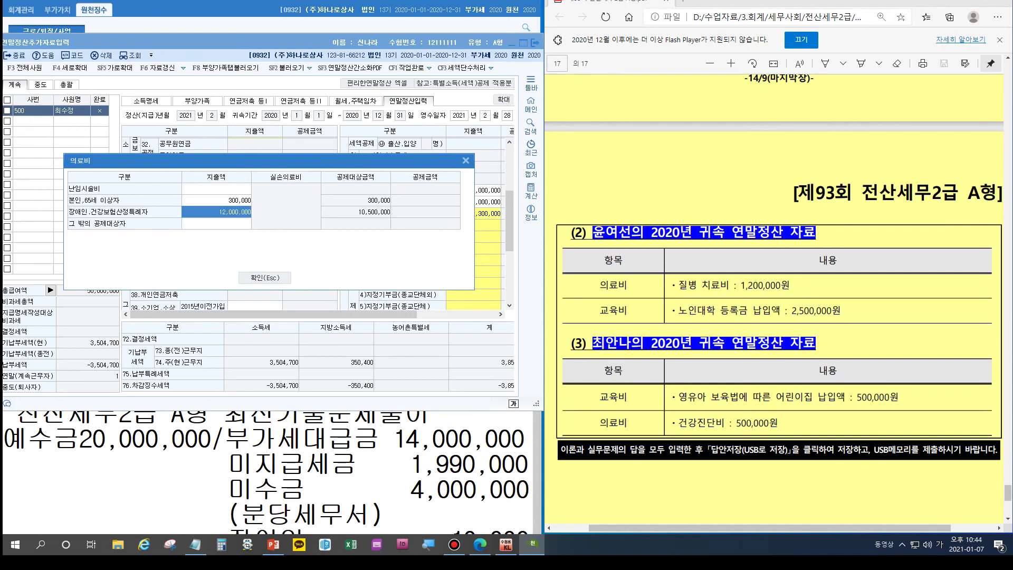
type("100000")
key("Return")
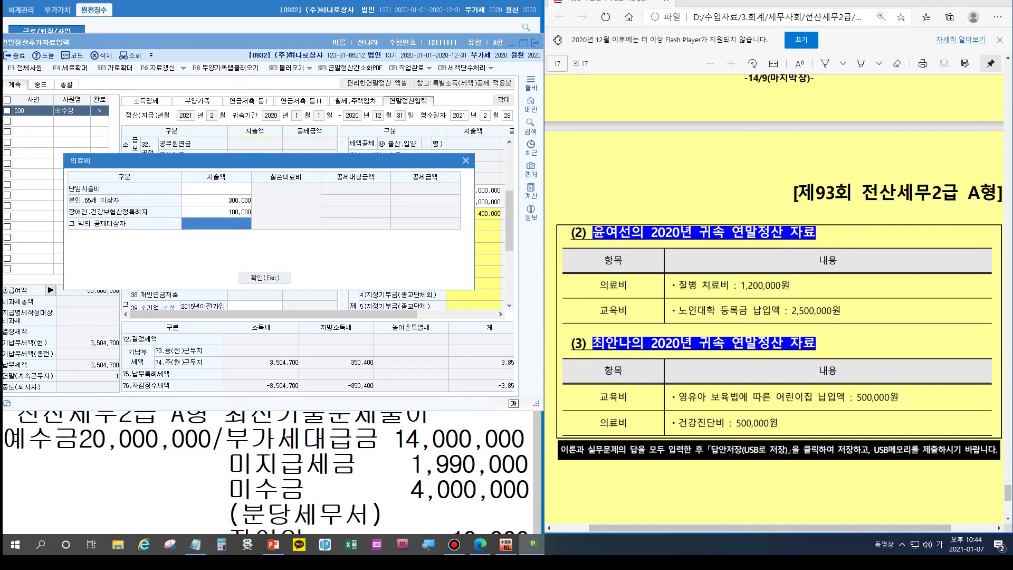
left_click(250, 212)
type("12000000")
key("Return")
type("500000")
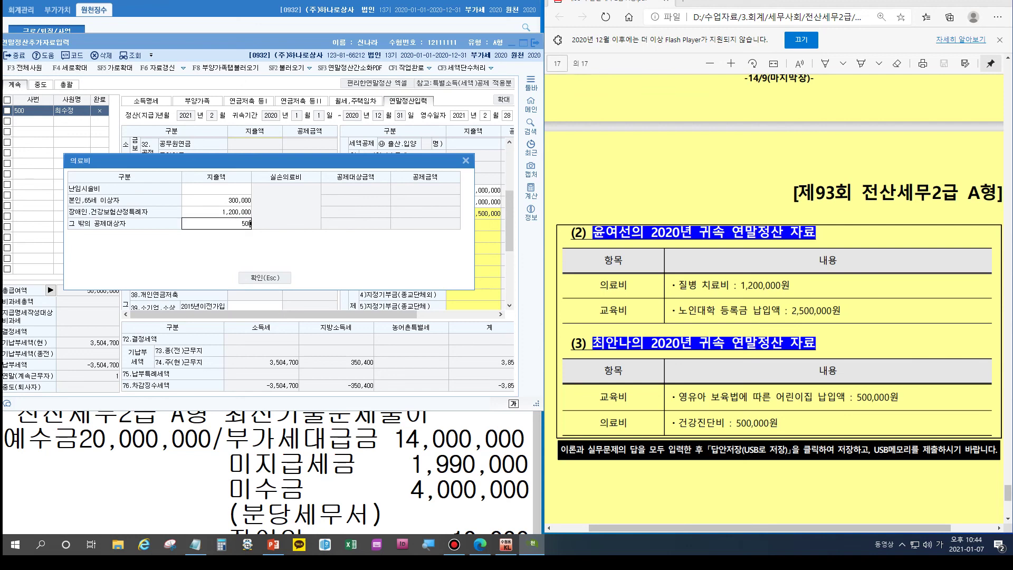
key("Return")
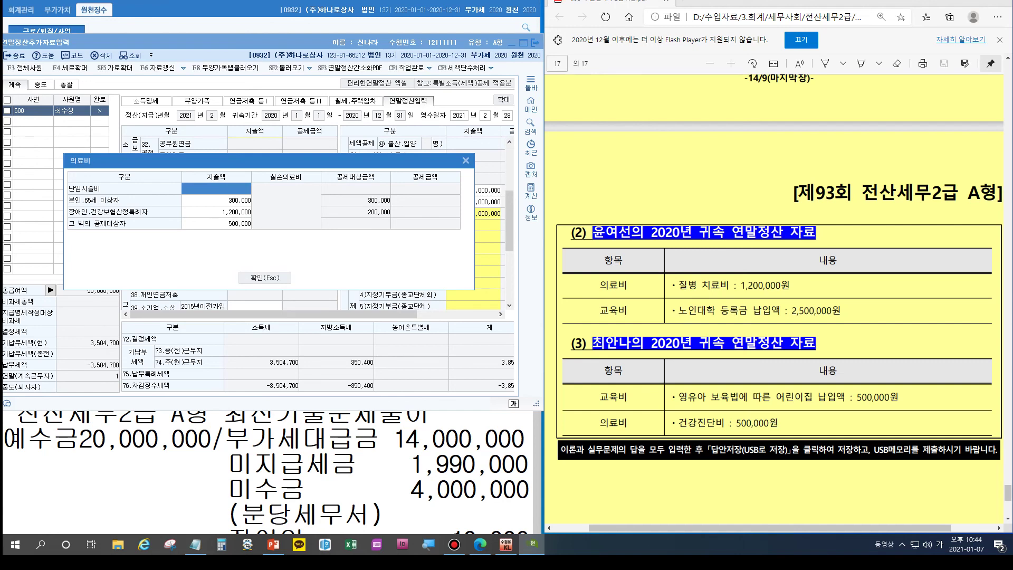
key("Escape")
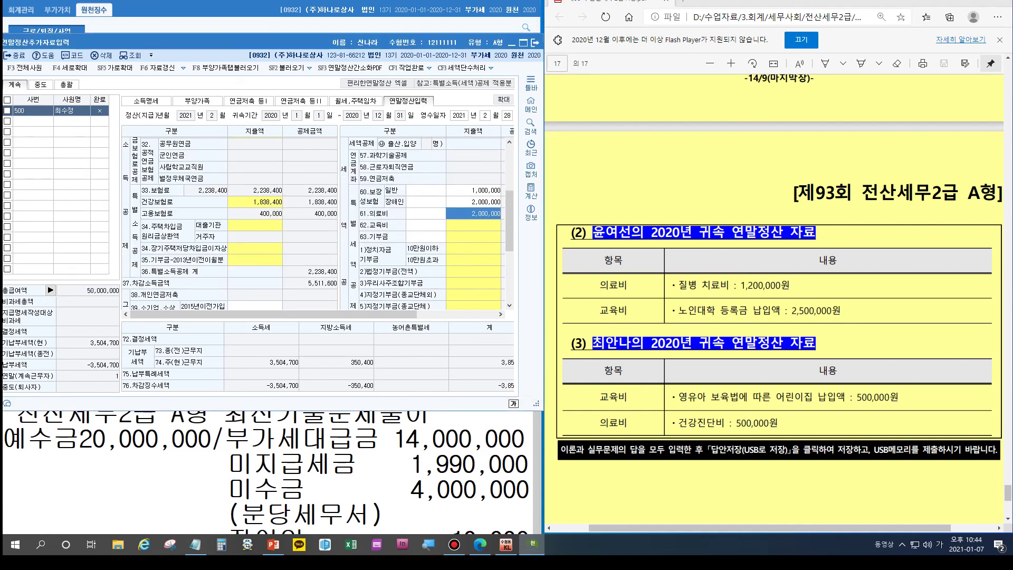
scroll(774, 295, "up", 3)
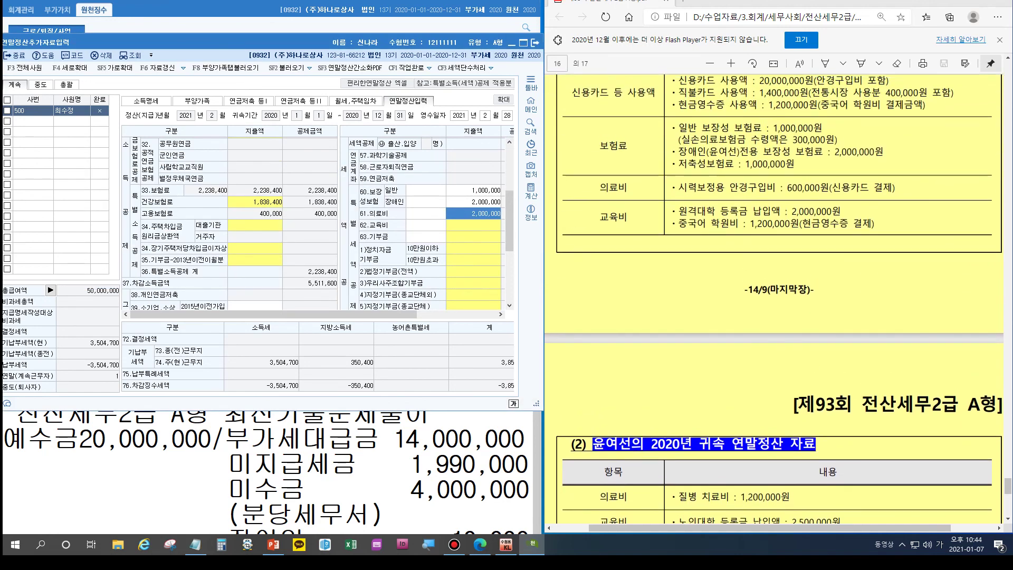
Step: Enter 500,000 preschool child tuition under 62.교육비
key("Return")
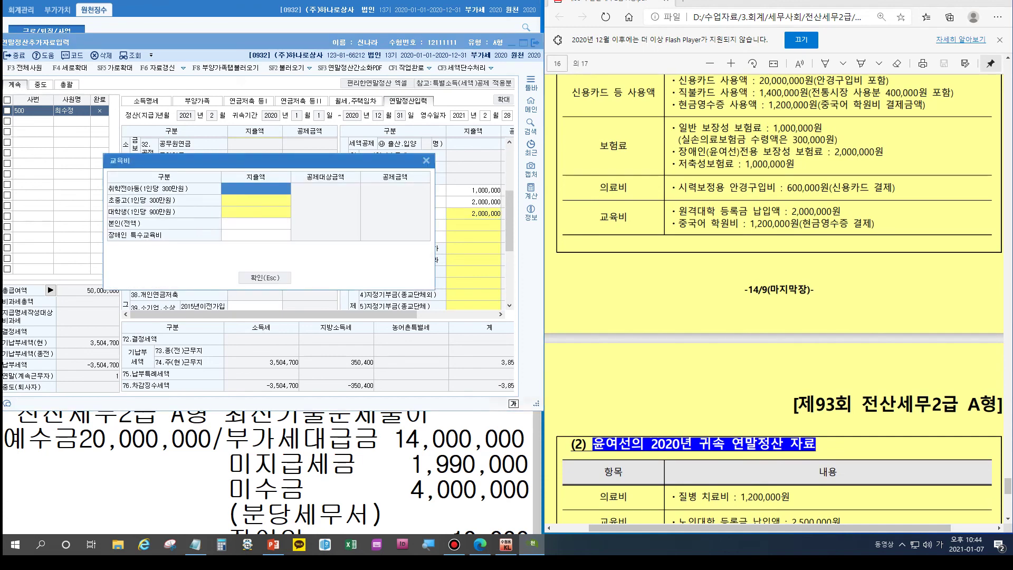
scroll(774, 300, "down", 4)
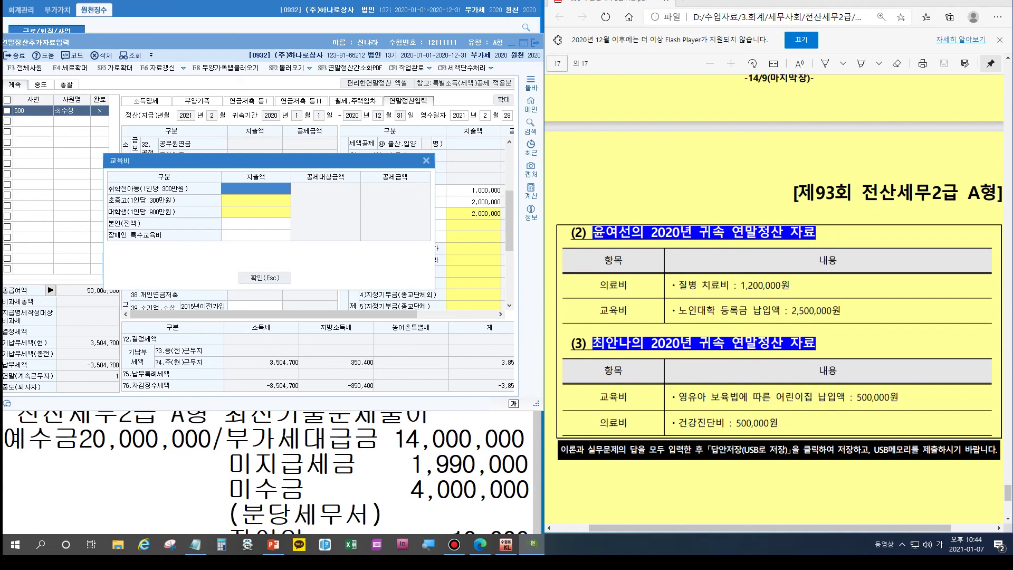
key("Return")
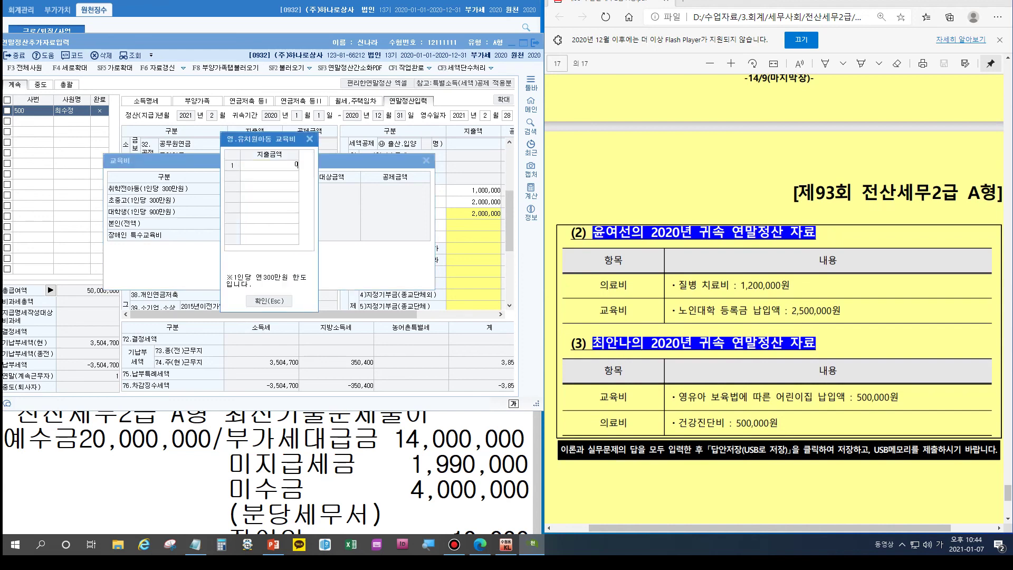
type("500,000")
key("Return")
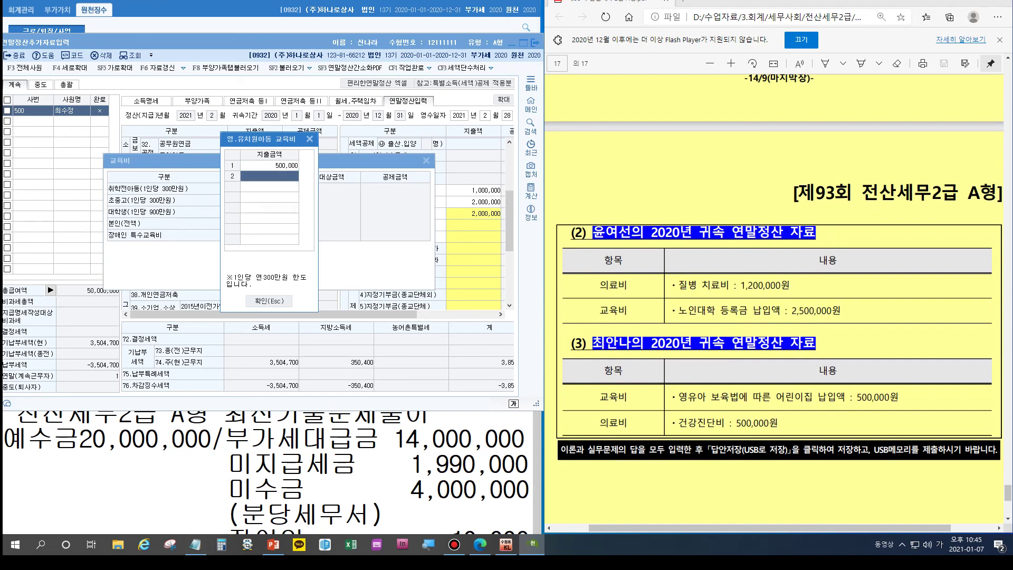
key("Escape")
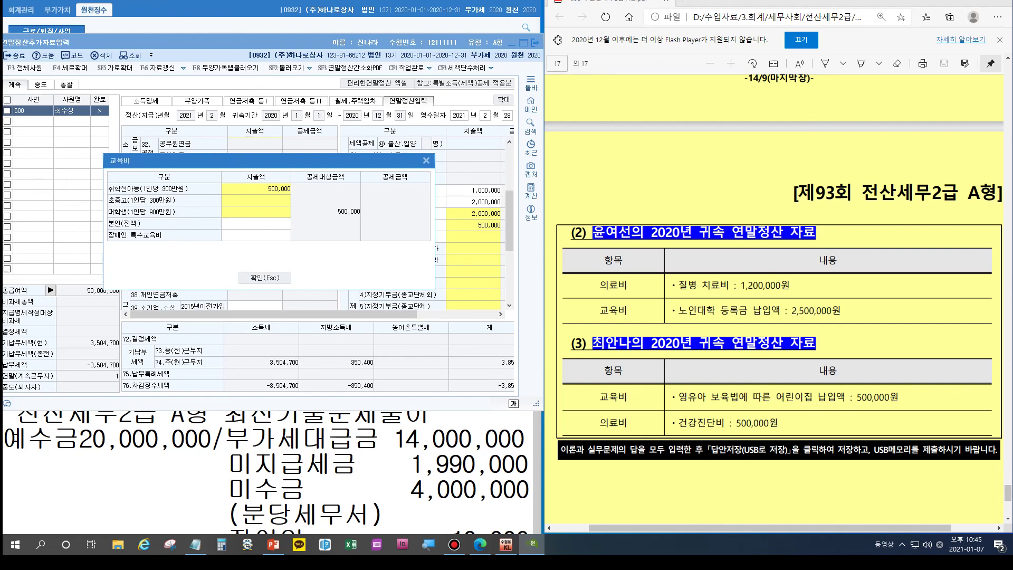
Step: Enter 2,000,000 university tuition and apply the 2,500,000 education total
scroll(773, 295, "up", 5)
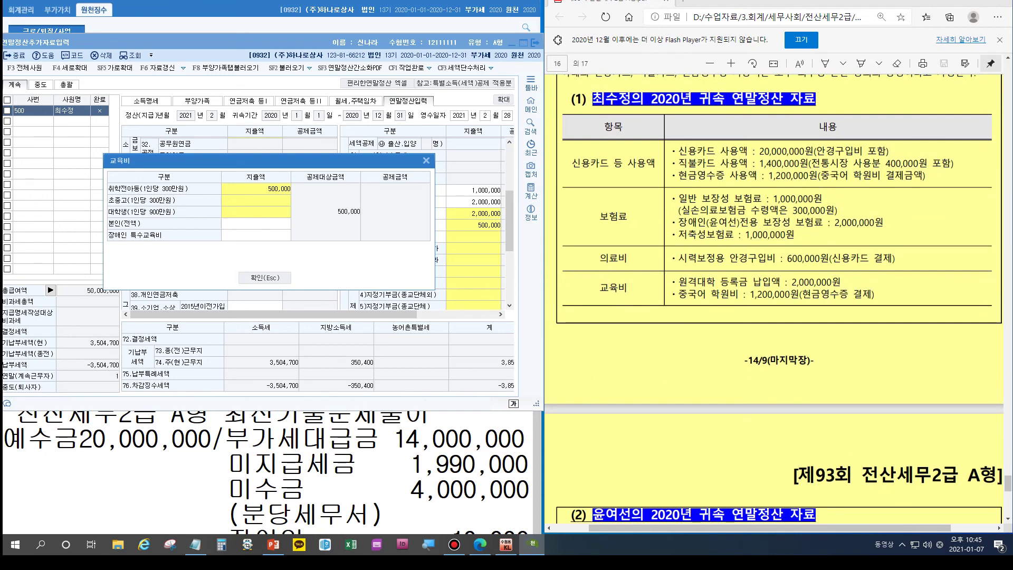
key("ctrl+2")
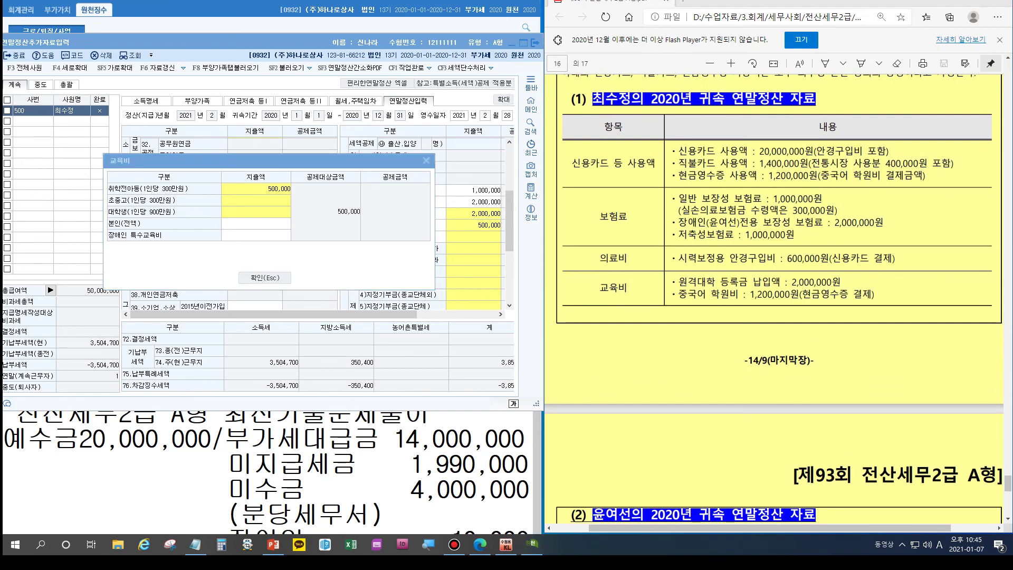
key("Escape")
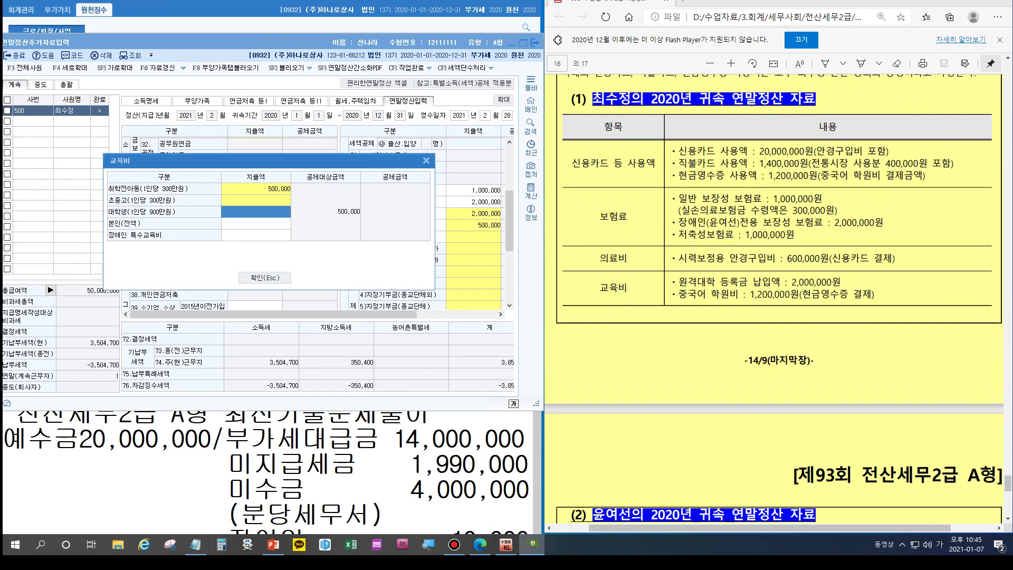
key("Return")
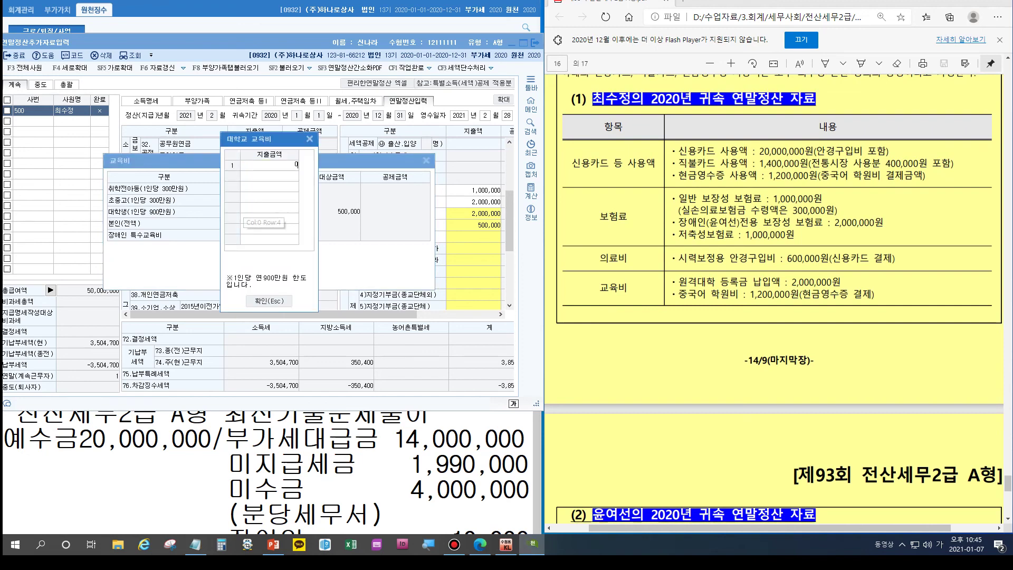
type("2,000,000")
key("Return")
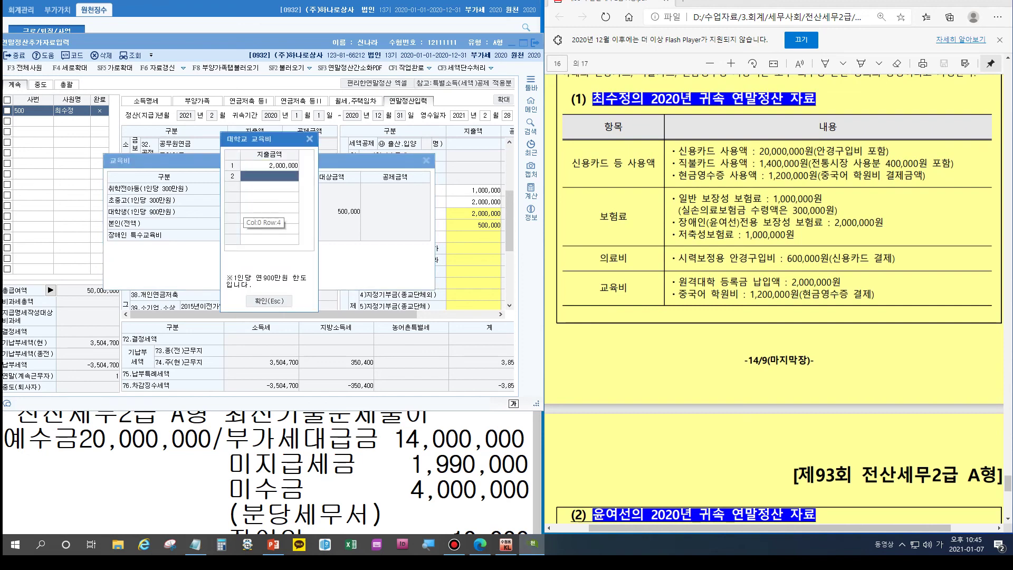
key("Return")
key("Return")
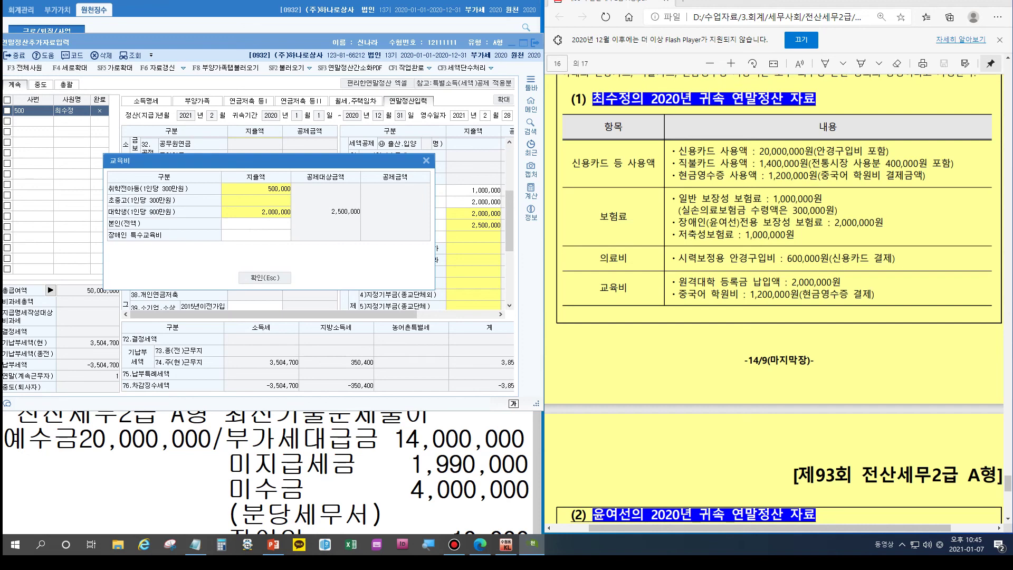
key("Escape")
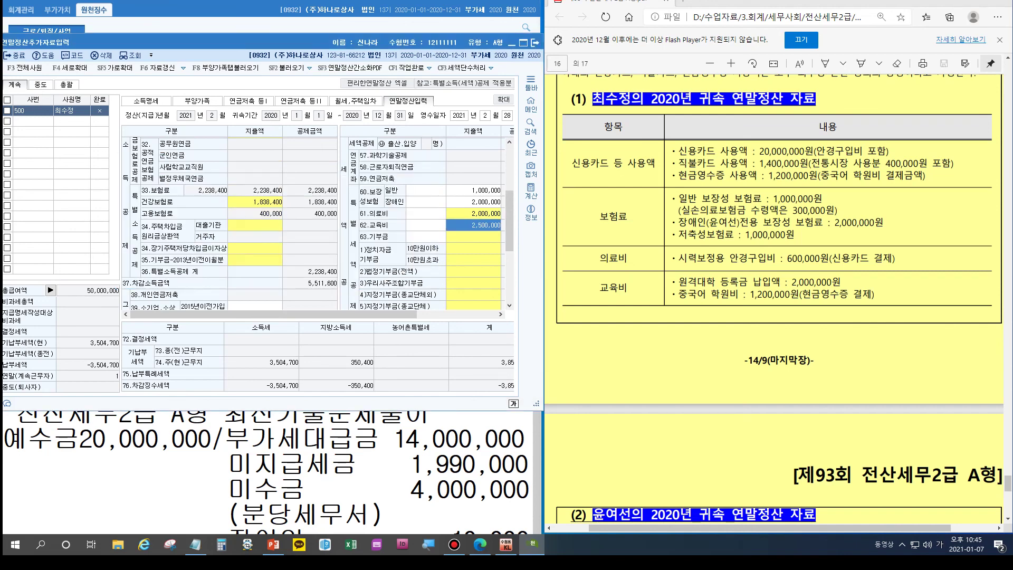
scroll(317, 221, "down", 4)
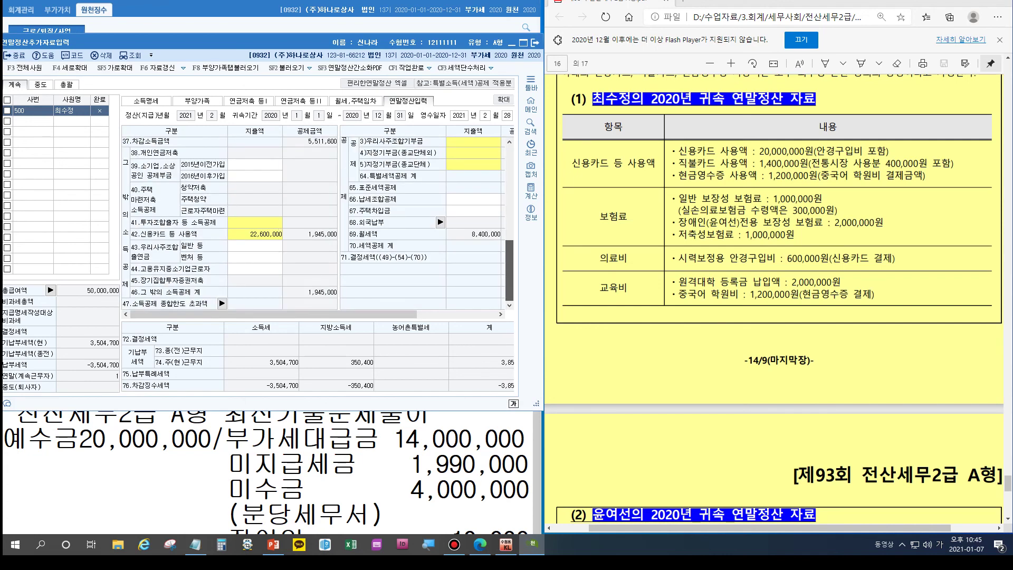